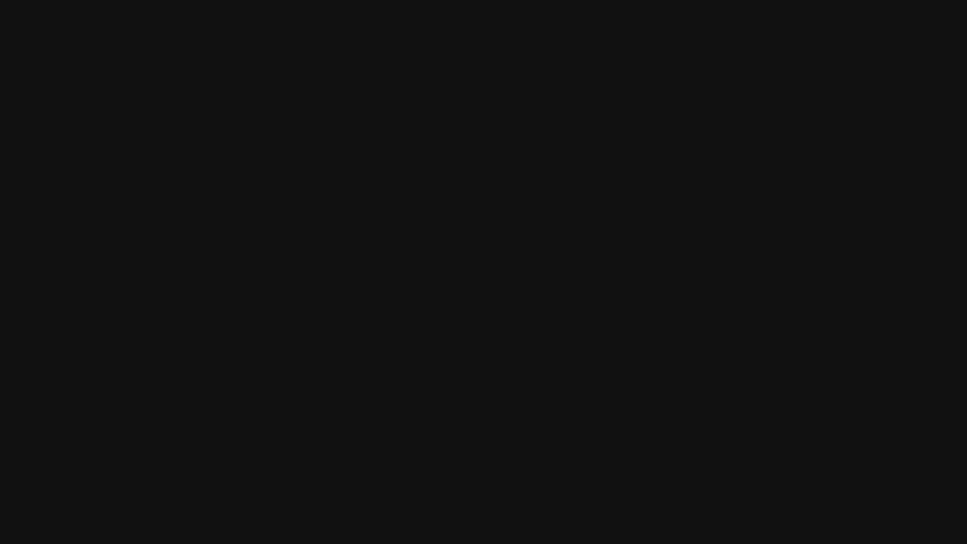
Advance the slideshow past the 'So What Are We Doing?' slide to 'Let's Jump In.'
{"action": "mouse_move", "coordinate": [786, 280]}
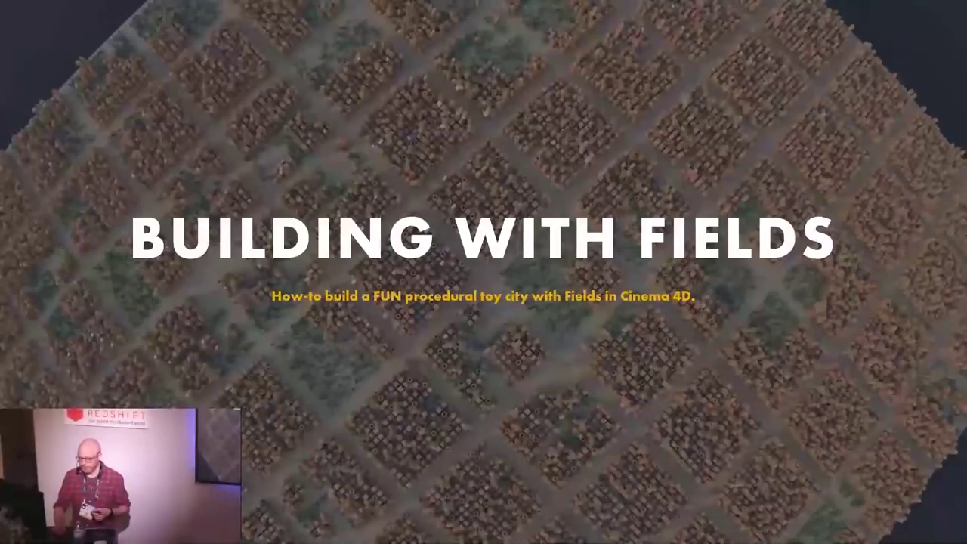
{"action": "key", "text": "Right"}
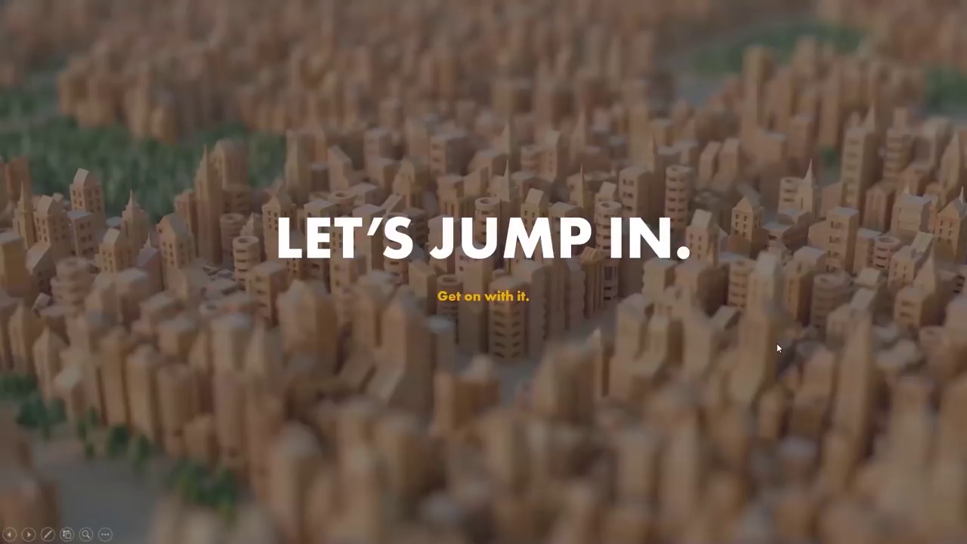
Leave the slideshow, switch to the N4B City Starter scene and orbit around its buildings and ground plane
{"action": "key", "text": "Escape"}
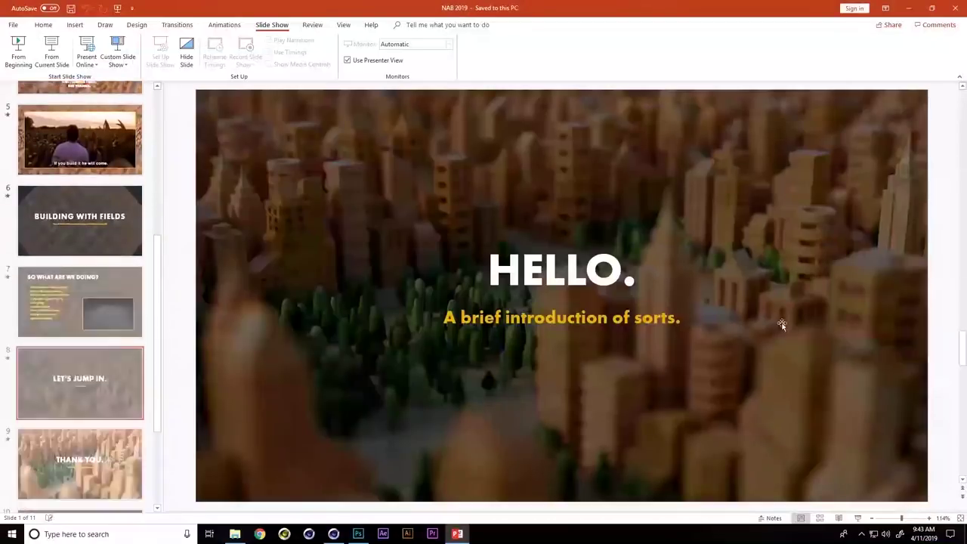
{"action": "left_click", "coordinate": [333, 533]}
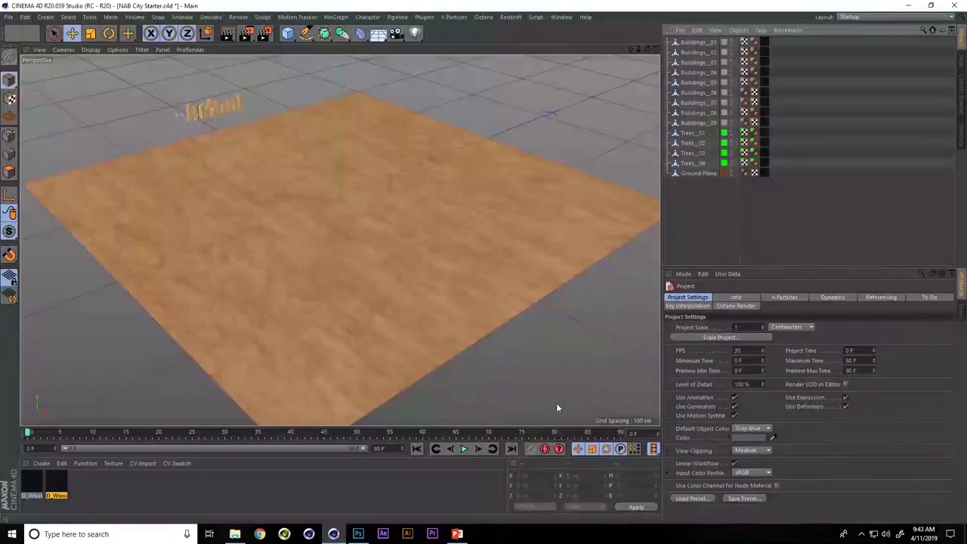
{"action": "mouse_move", "coordinate": [423, 246]}
{"action": "left_mouse_down", "text": "alt"}
{"action": "mouse_move", "coordinate": [409, 253]}
{"action": "mouse_move", "coordinate": [383, 215]}
{"action": "mouse_move", "coordinate": [429, 240]}
{"action": "mouse_move", "coordinate": [418, 260]}
{"action": "mouse_move", "coordinate": [402, 251]}
{"action": "mouse_move", "coordinate": [376, 208]}
{"action": "mouse_move", "coordinate": [414, 252]}
{"action": "left_mouse_up", "text": "alt"}
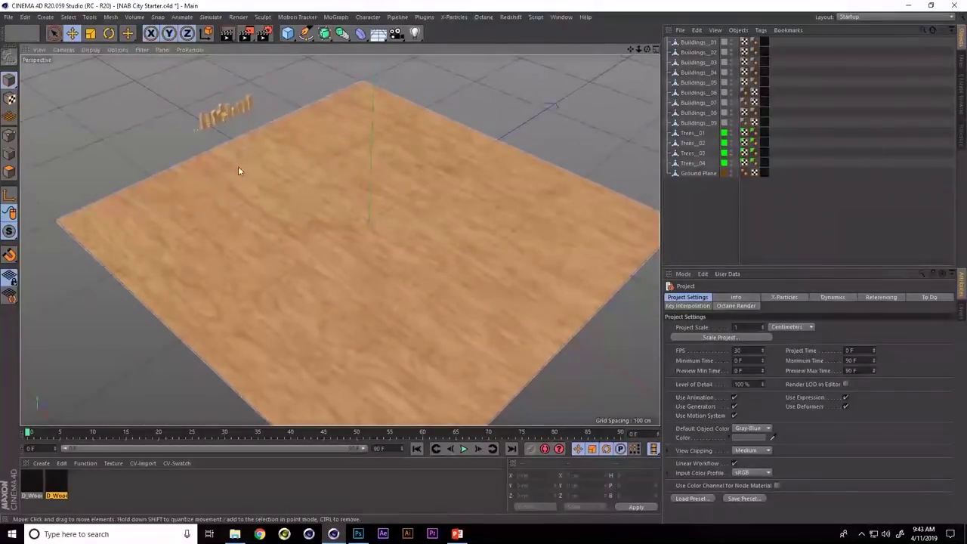
{"action": "middle_click_drag", "start_coordinate": [294, 192], "coordinate": [333, 198], "text": "alt"}
{"action": "left_click_drag", "start_coordinate": [332, 199], "coordinate": [380, 233], "text": "alt"}
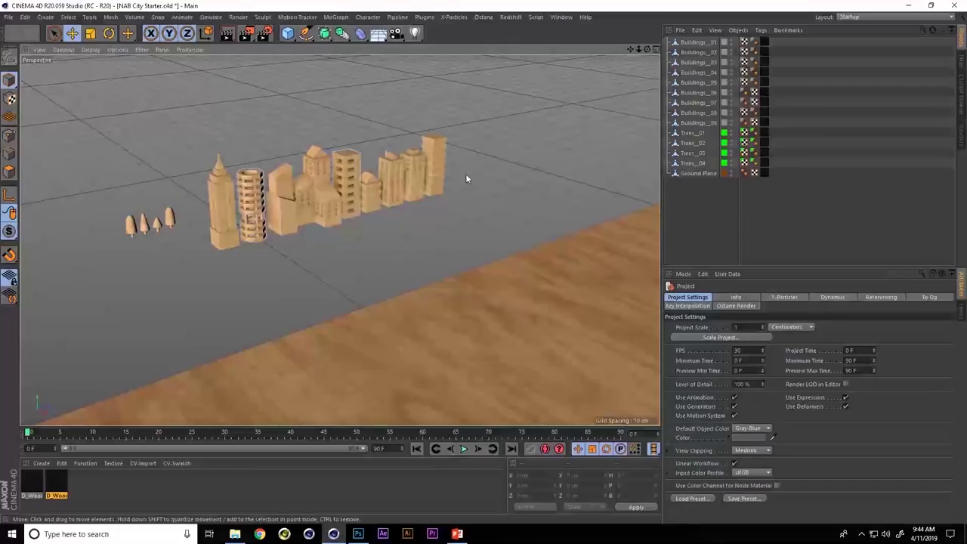
{"action": "scroll", "coordinate": [518, 222], "scroll_direction": "down", "scroll_amount": 6}
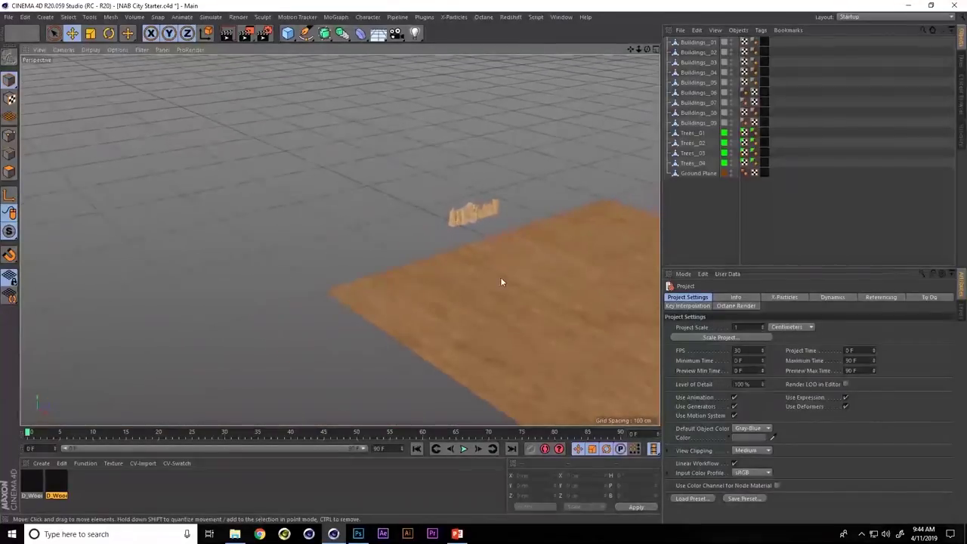
{"action": "scroll", "coordinate": [280, 177], "scroll_direction": "up", "scroll_amount": 4}
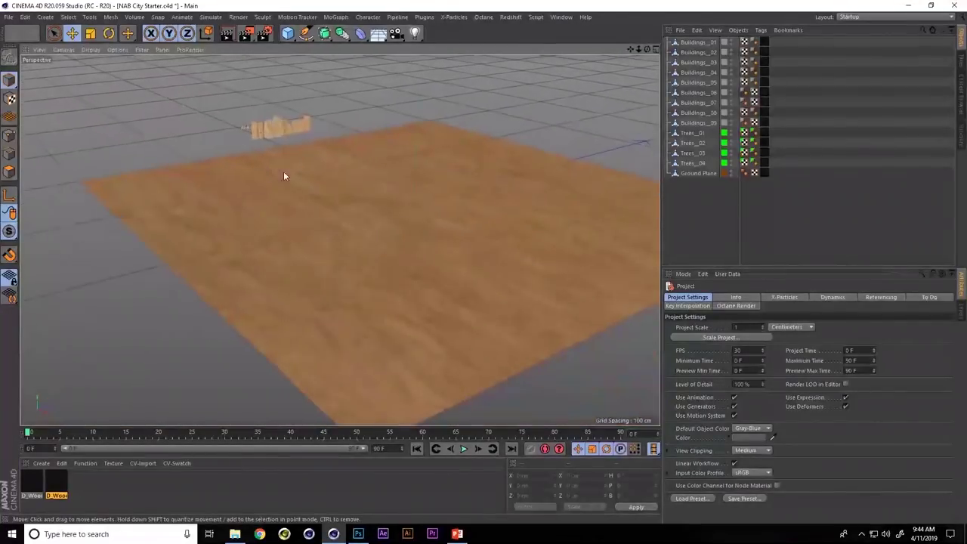
{"action": "scroll", "coordinate": [377, 250], "scroll_direction": "down", "scroll_amount": 2}
{"action": "left_click_drag", "start_coordinate": [377, 250], "coordinate": [396, 195], "text": "alt"}
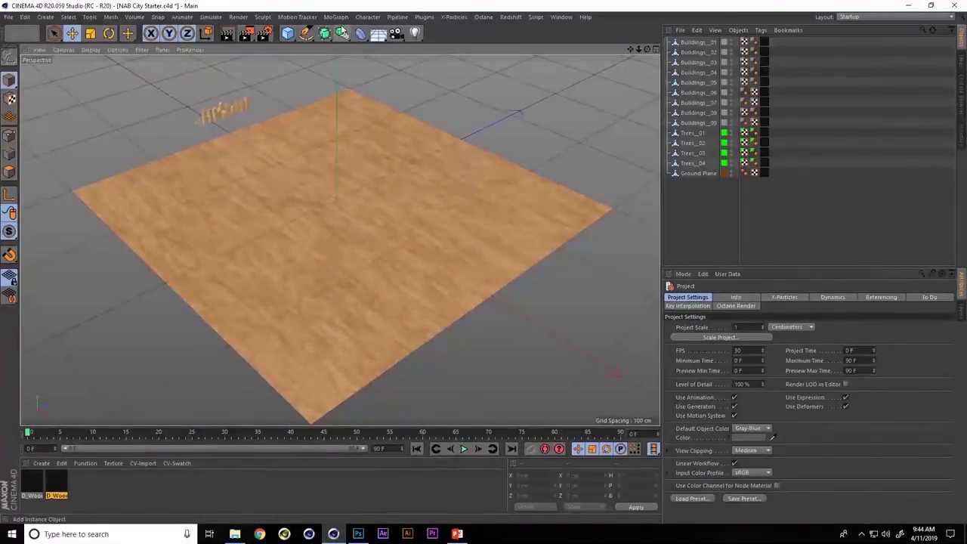
Add a Cloner and parent Buildings_01 through Buildings_09 under it as clone sources
{"action": "left_click", "coordinate": [344, 18]}
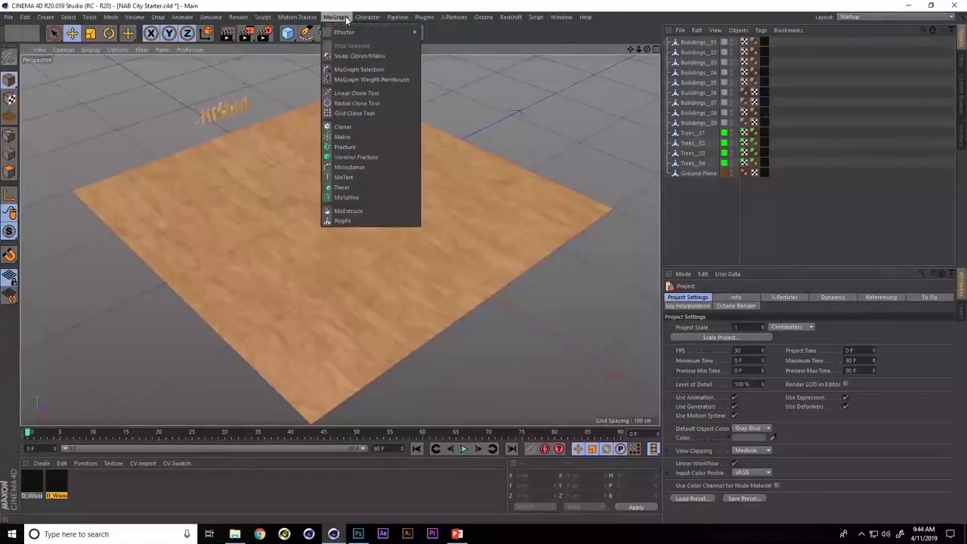
{"action": "left_click", "coordinate": [341, 127]}
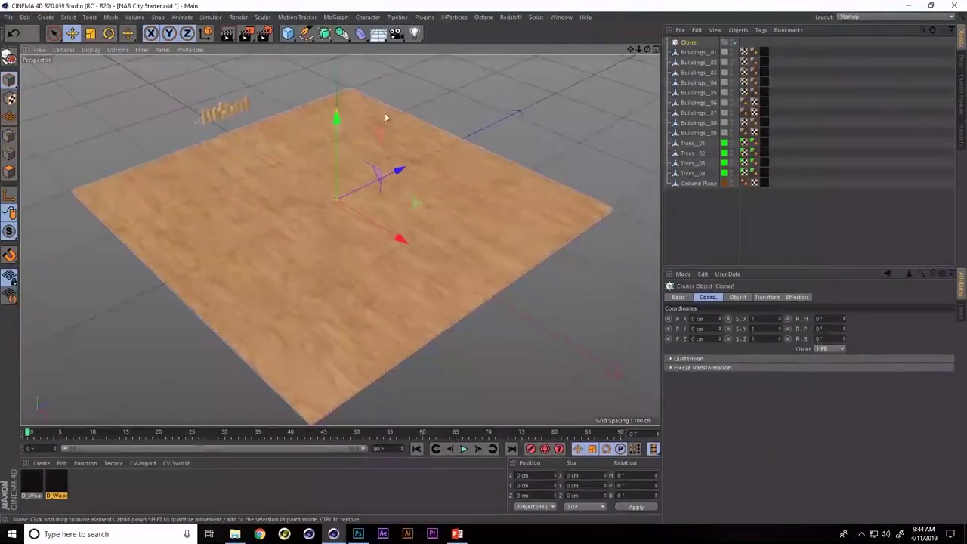
{"action": "left_click", "coordinate": [698, 55]}
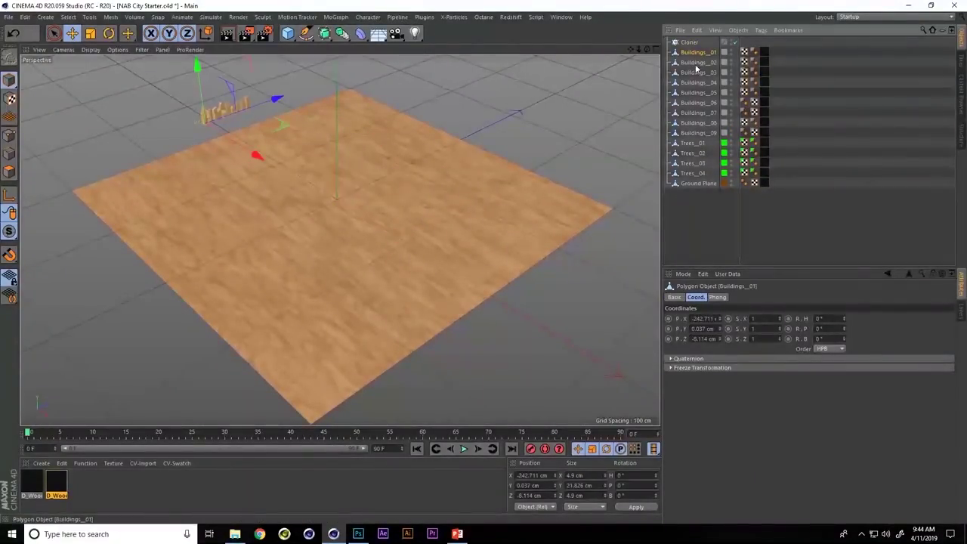
{"action": "left_click", "coordinate": [691, 135], "text": "shift"}
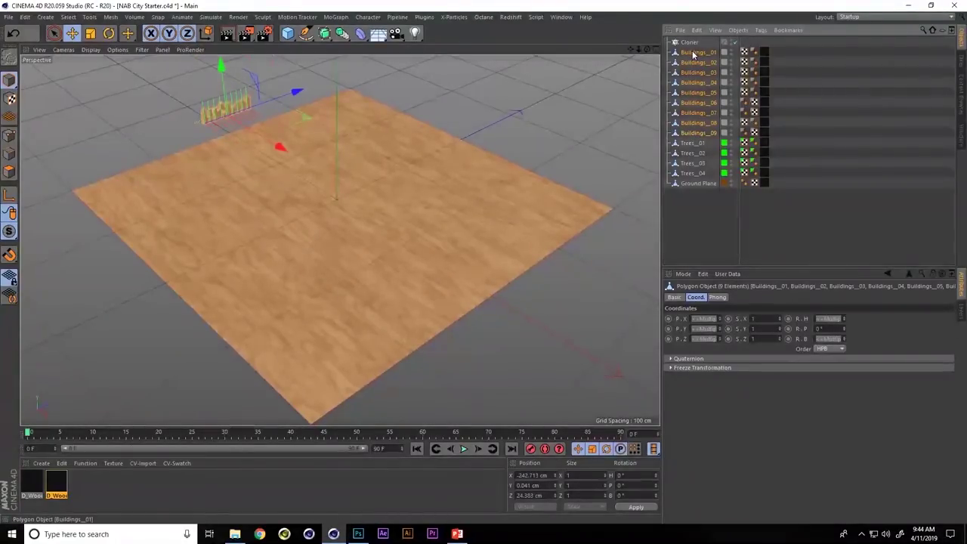
{"action": "left_click_drag", "start_coordinate": [694, 54], "coordinate": [694, 46]}
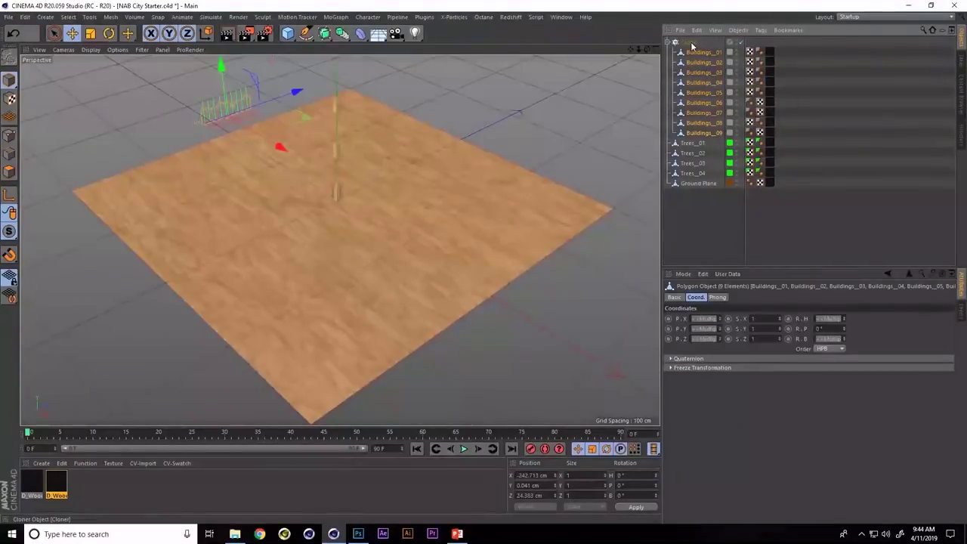
{"action": "left_click", "coordinate": [692, 43]}
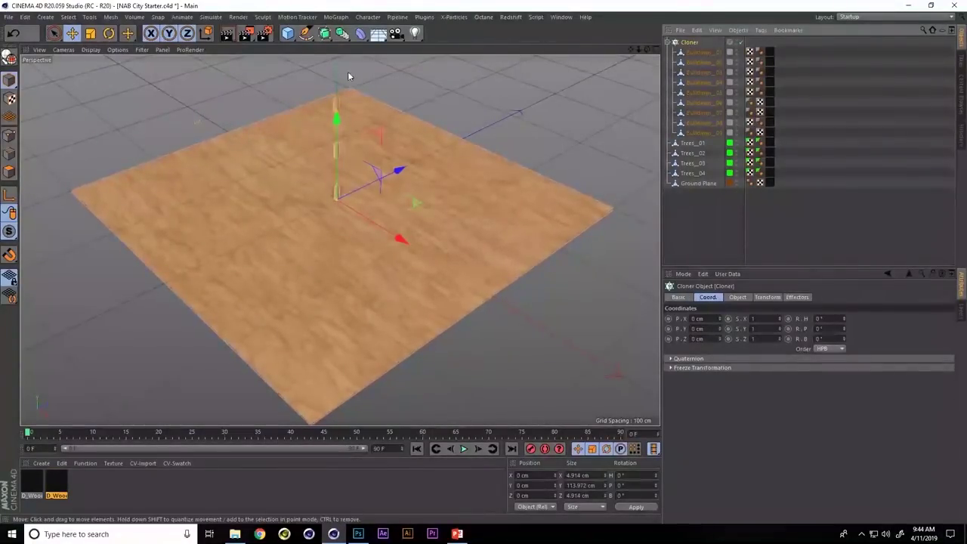
{"action": "left_click", "coordinate": [738, 297]}
Set the Cloner to Object mode on Ground Plane with Align Clone unchecked, scattering 20 upright buildings
{"action": "left_click_drag", "start_coordinate": [796, 268], "coordinate": [797, 208]}
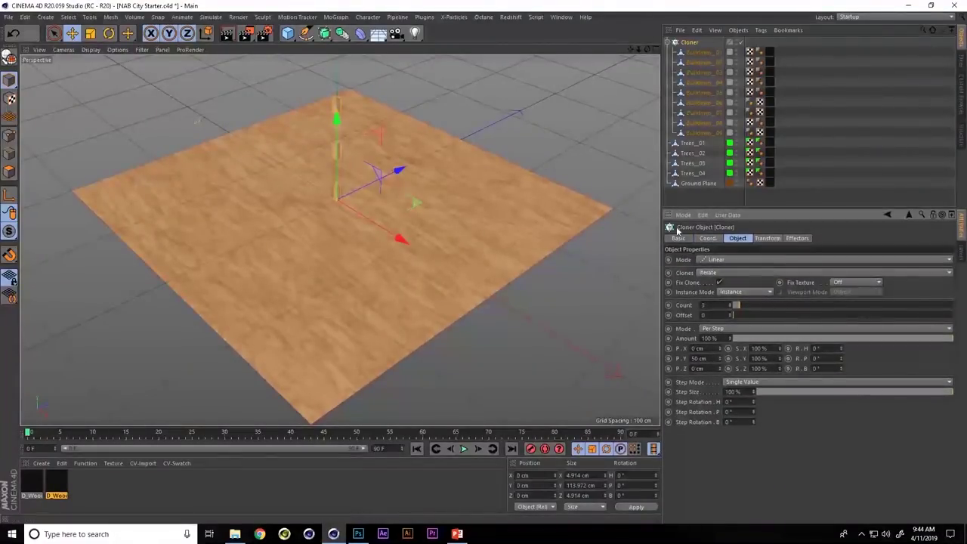
{"action": "left_click", "coordinate": [717, 260]}
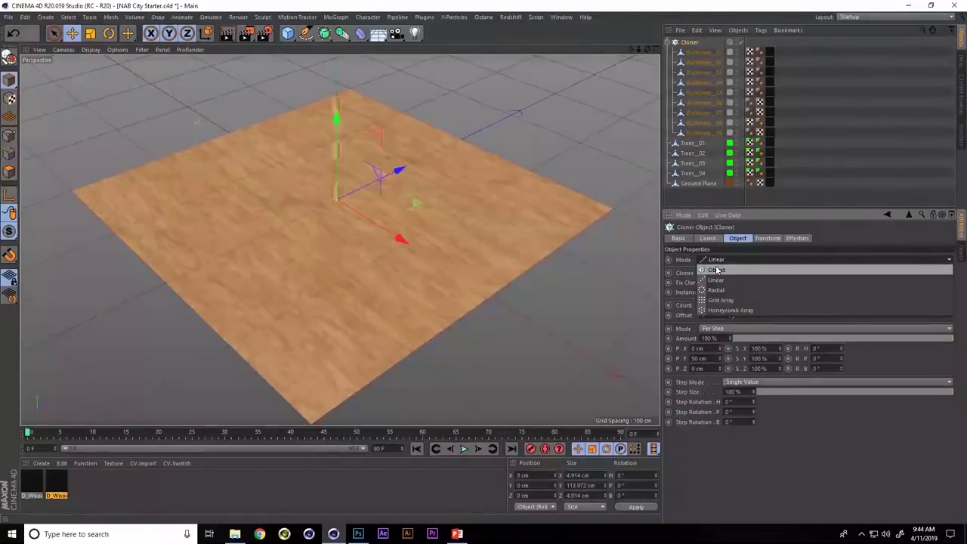
{"action": "left_click", "coordinate": [716, 271]}
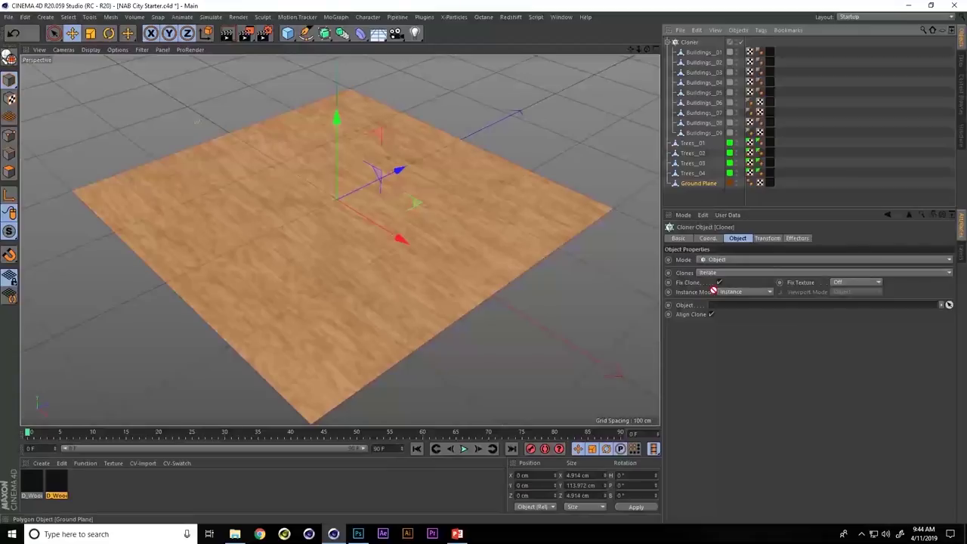
{"action": "left_click_drag", "start_coordinate": [720, 306], "coordinate": [724, 309]}
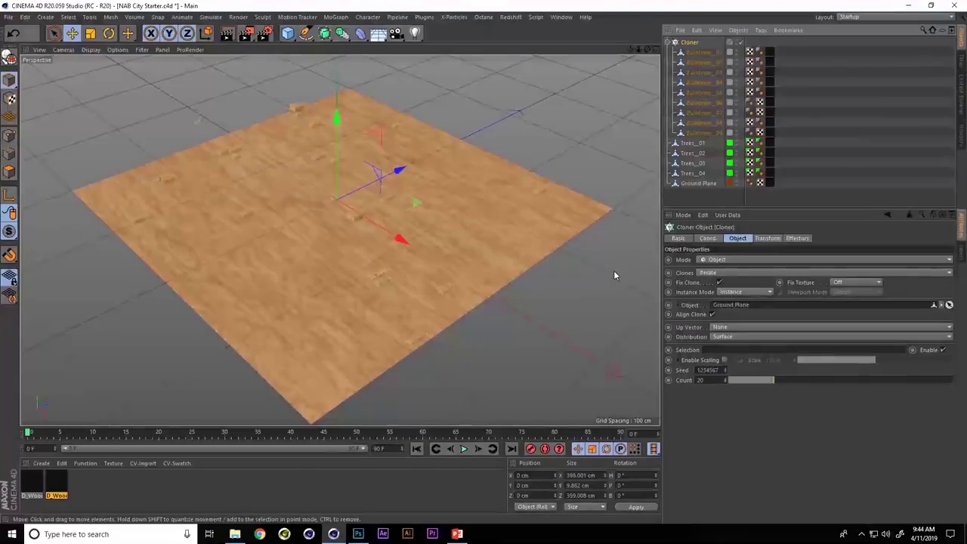
{"action": "left_click", "coordinate": [711, 314]}
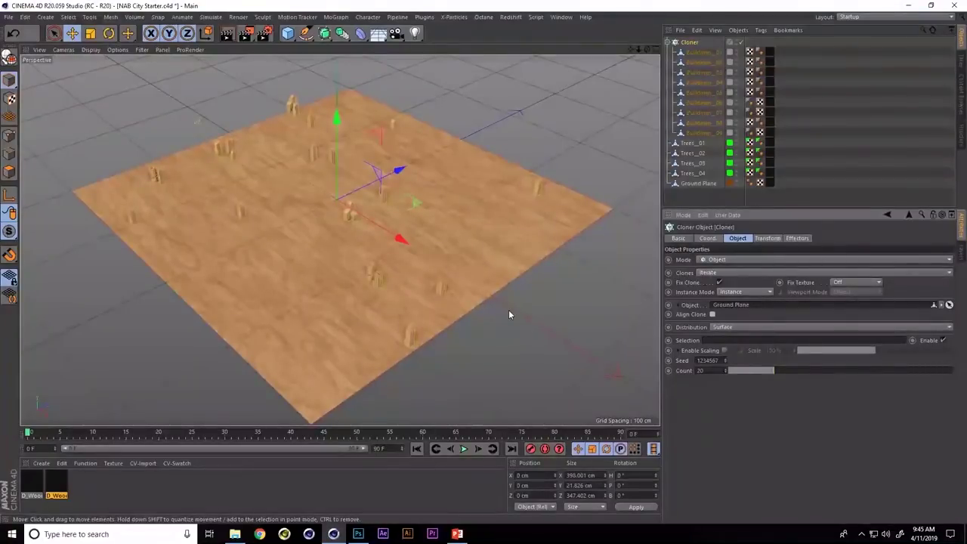
Preview the viewport in Constant Shading (Lines), then return it to Gouraud Shading
{"action": "left_click", "coordinate": [110, 50]}
{"action": "mouse_move", "coordinate": [91, 50]}
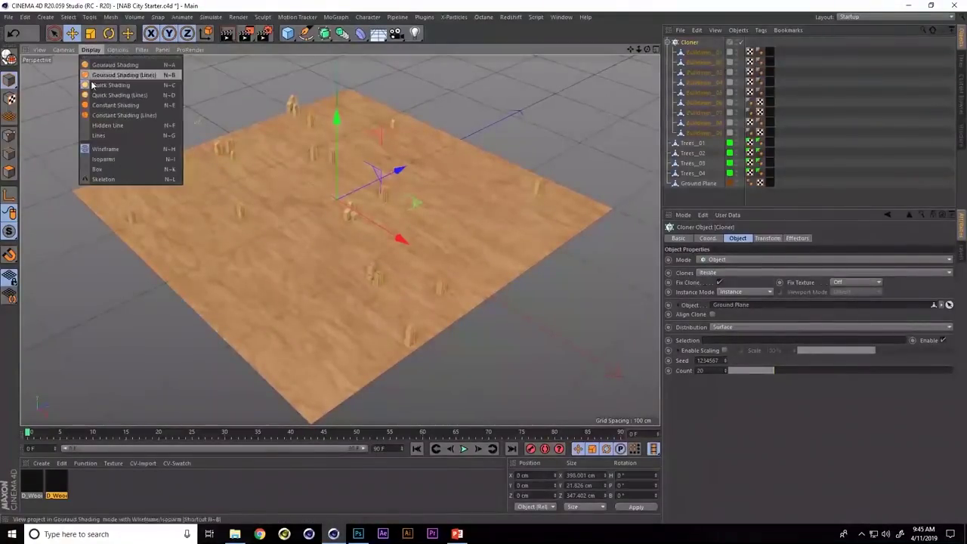
{"action": "left_click", "coordinate": [115, 115]}
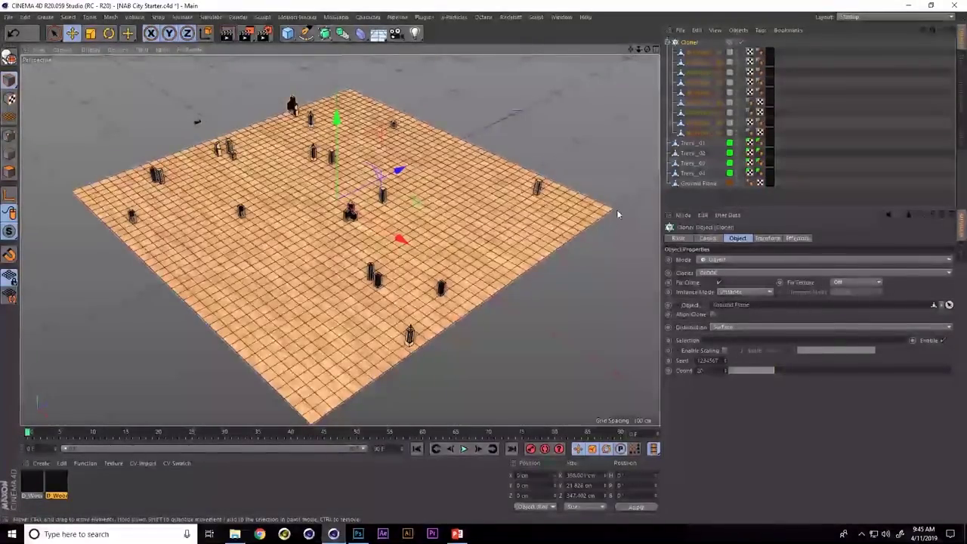
{"action": "left_click", "coordinate": [91, 50]}
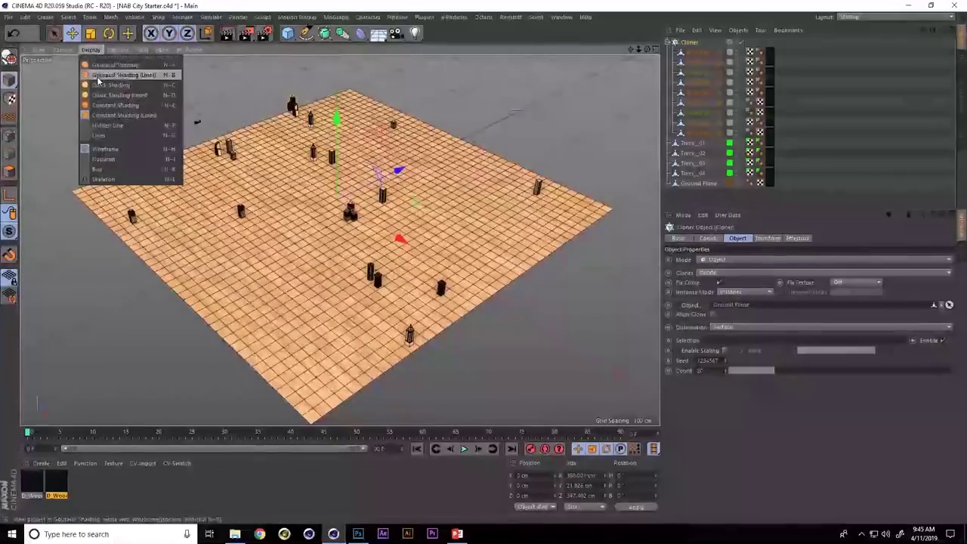
{"action": "left_click", "coordinate": [97, 75]}
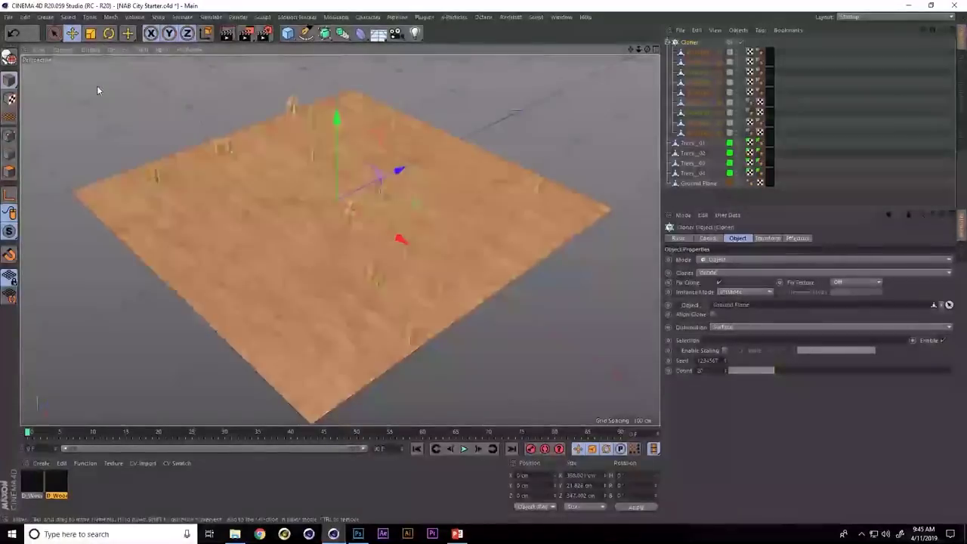
Set the Cloner's Distribution to Polygon Center so buildings fill the whole Ground Plane
{"action": "left_click", "coordinate": [747, 328]}
{"action": "left_click", "coordinate": [741, 349]}
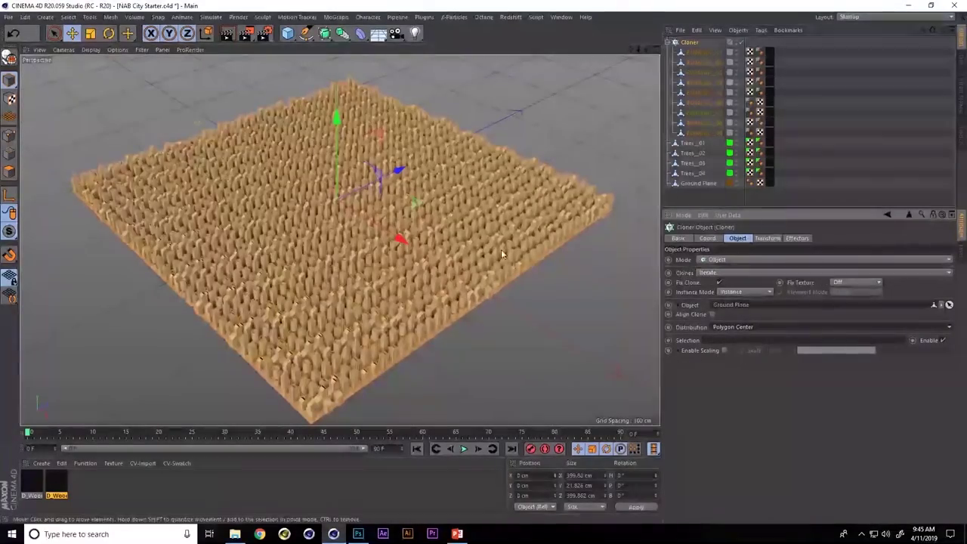
{"action": "scroll", "coordinate": [438, 228], "scroll_direction": "up", "scroll_amount": 10}
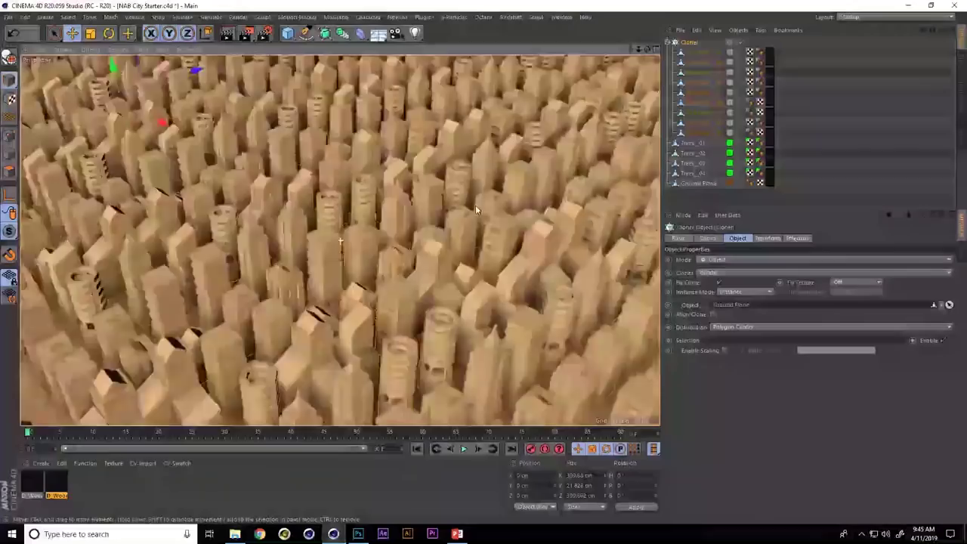
{"action": "mouse_move", "coordinate": [475, 205]}
{"action": "left_mouse_down", "text": "alt"}
{"action": "mouse_move", "coordinate": [414, 209]}
{"action": "mouse_move", "coordinate": [456, 206]}
{"action": "mouse_move", "coordinate": [467, 230]}
{"action": "mouse_move", "coordinate": [456, 242]}
{"action": "mouse_move", "coordinate": [421, 206]}
{"action": "left_mouse_up", "text": "alt"}
{"action": "scroll", "coordinate": [414, 209], "scroll_direction": "down", "scroll_amount": 10}
{"action": "scroll", "coordinate": [344, 248], "scroll_direction": "up", "scroll_amount": 6}
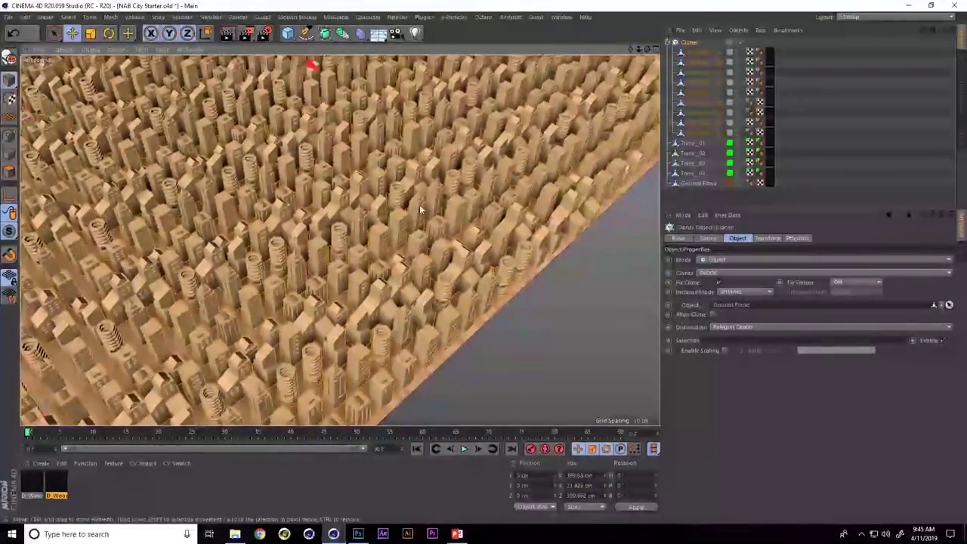
Switch the Cloner's instance mode to Multi-Instance and view the whole clone field
{"action": "left_click", "coordinate": [759, 294]}
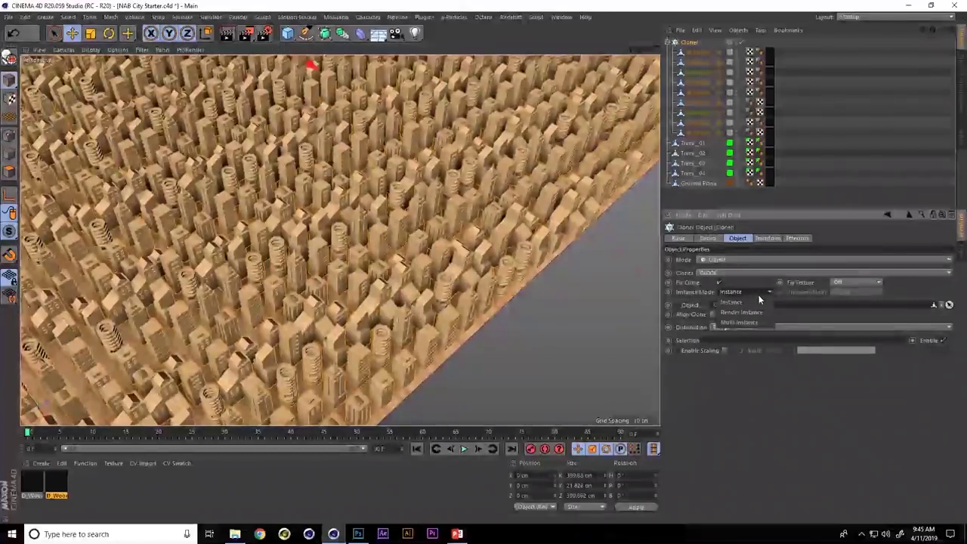
{"action": "left_click", "coordinate": [758, 322]}
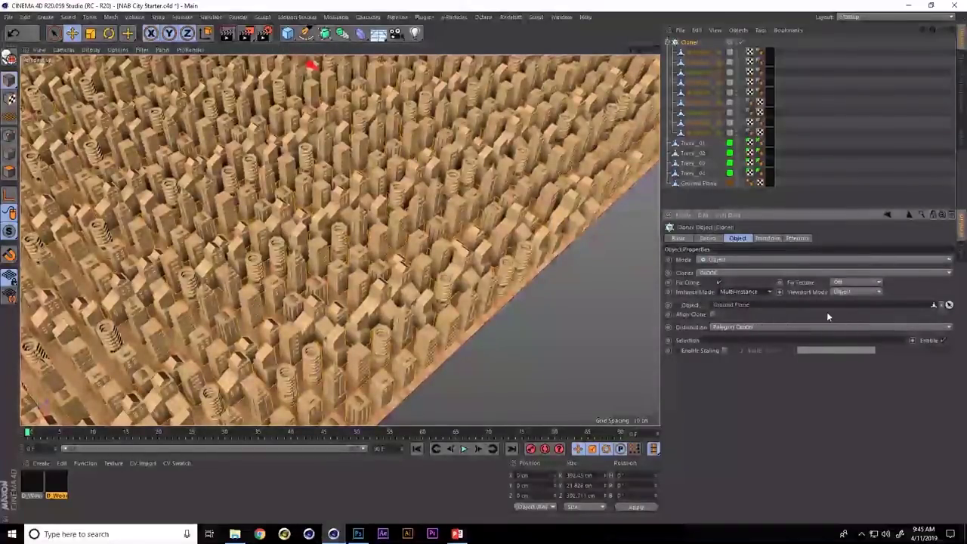
{"action": "mouse_move", "coordinate": [378, 355]}
{"action": "left_mouse_down", "text": "alt"}
{"action": "mouse_move", "coordinate": [423, 318]}
{"action": "mouse_move", "coordinate": [476, 208]}
{"action": "mouse_move", "coordinate": [446, 236]}
{"action": "mouse_move", "coordinate": [508, 251]}
{"action": "mouse_move", "coordinate": [468, 265]}
{"action": "left_mouse_up", "text": "alt"}
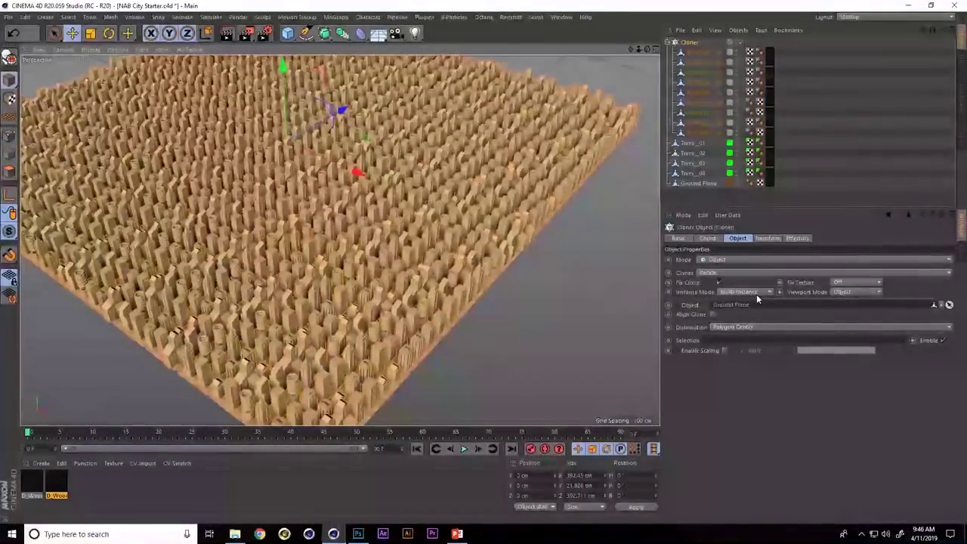
Try the Cloner's Viewport Mode as Points, then as Box
{"action": "left_click", "coordinate": [858, 293]}
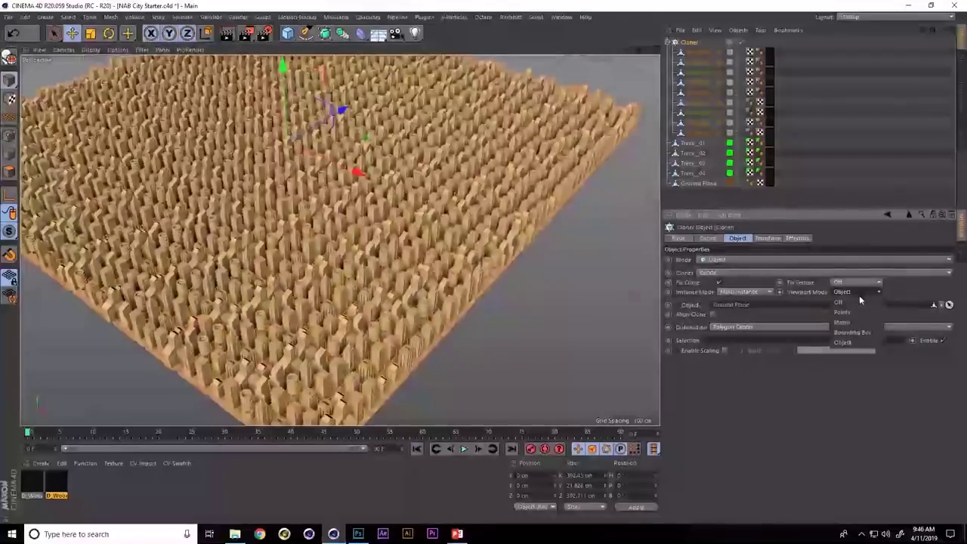
{"action": "left_click", "coordinate": [856, 311]}
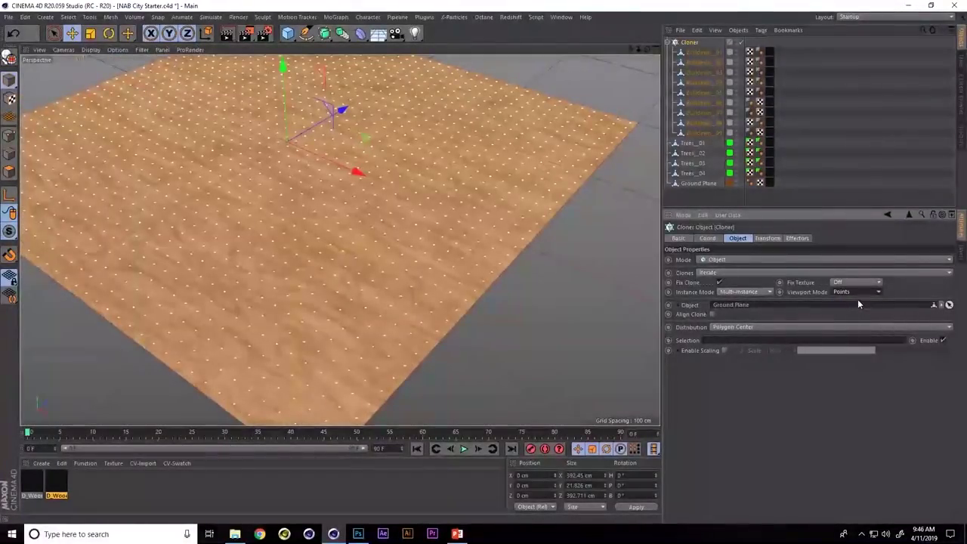
{"action": "left_click", "coordinate": [864, 292]}
{"action": "left_click", "coordinate": [858, 331]}
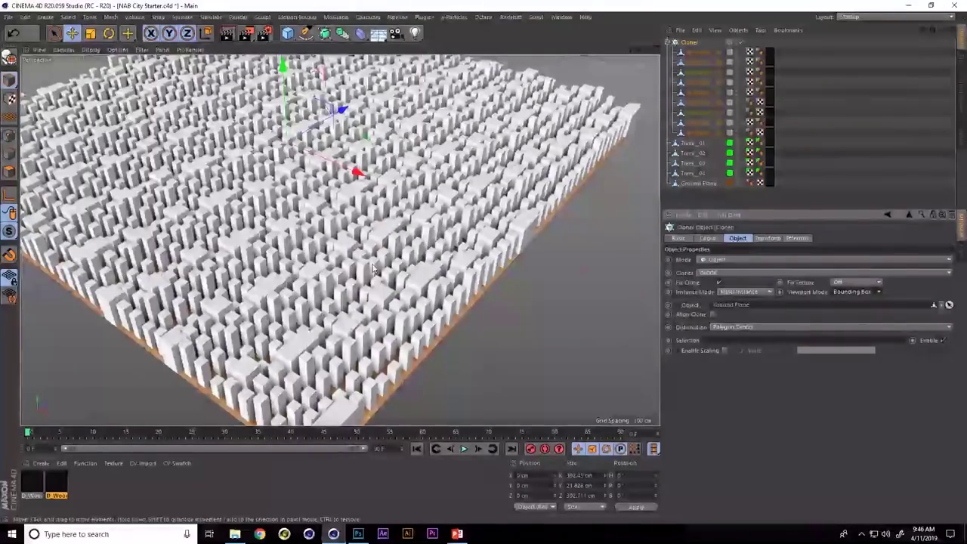
{"action": "scroll", "coordinate": [422, 234], "scroll_direction": "up", "scroll_amount": 5}
{"action": "scroll", "coordinate": [359, 301], "scroll_direction": "down", "scroll_amount": 5}
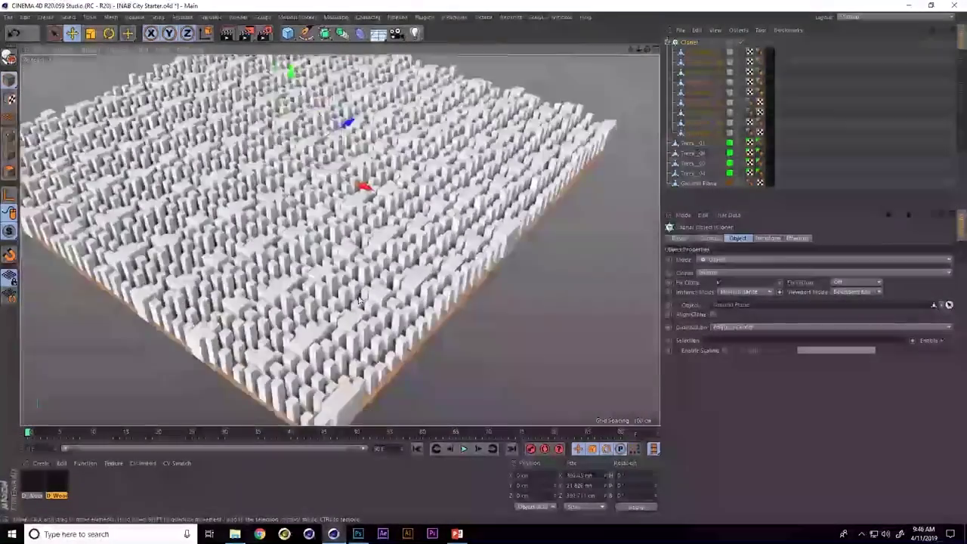
{"action": "scroll", "coordinate": [360, 300], "scroll_direction": "up", "scroll_amount": 3}
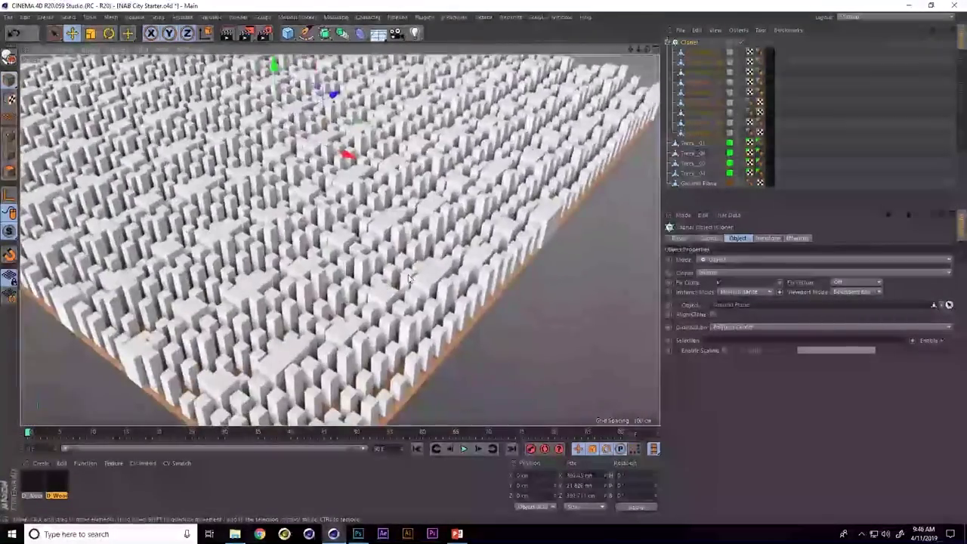
Set the Viewport Mode to Off, then to Object so clones show full building geometry
{"action": "left_click", "coordinate": [852, 293]}
{"action": "left_click", "coordinate": [844, 303]}
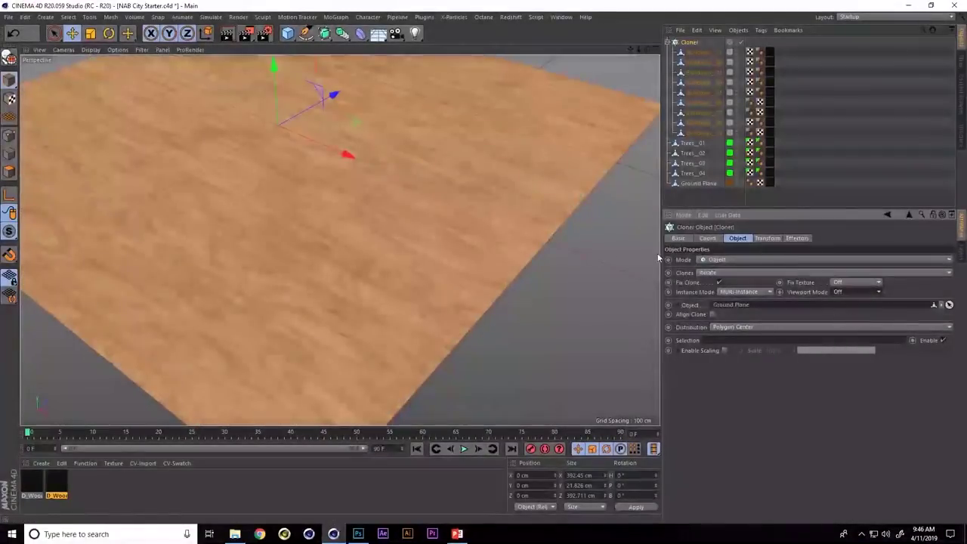
{"action": "left_click", "coordinate": [851, 293]}
{"action": "left_click", "coordinate": [853, 335]}
{"action": "scroll", "coordinate": [422, 199], "scroll_direction": "up", "scroll_amount": 5}
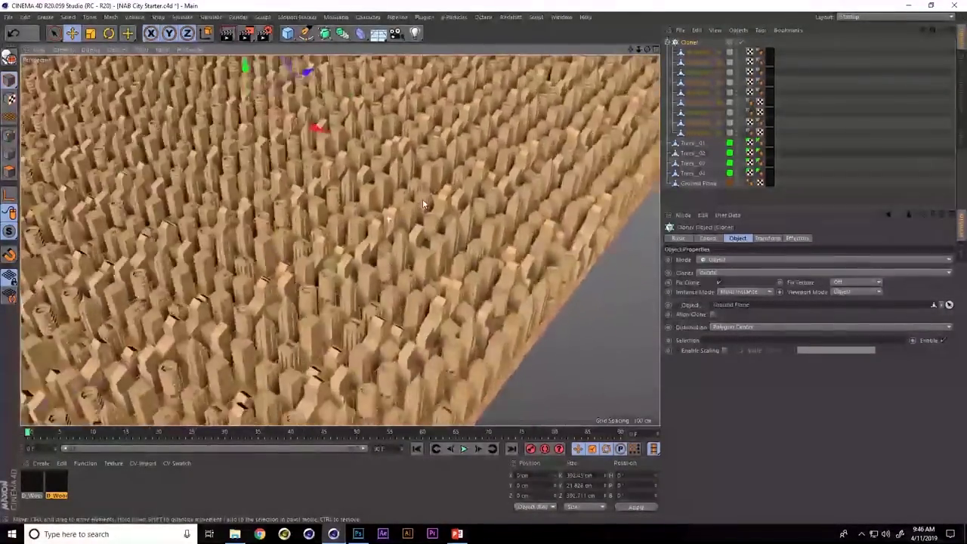
{"action": "scroll", "coordinate": [459, 208], "scroll_direction": "down", "scroll_amount": 8}
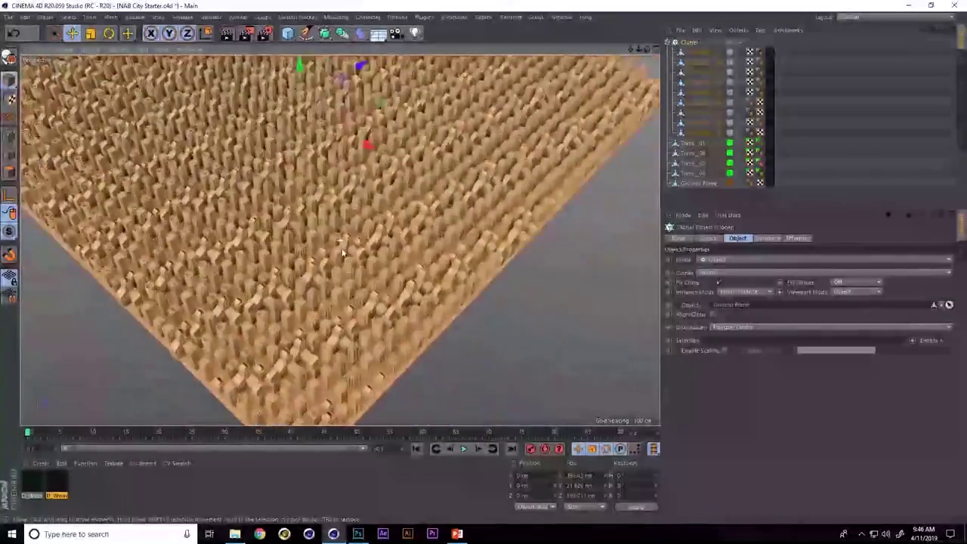
{"action": "scroll", "coordinate": [483, 302], "scroll_direction": "down", "scroll_amount": 3}
{"action": "scroll", "coordinate": [444, 283], "scroll_direction": "up", "scroll_amount": 10}
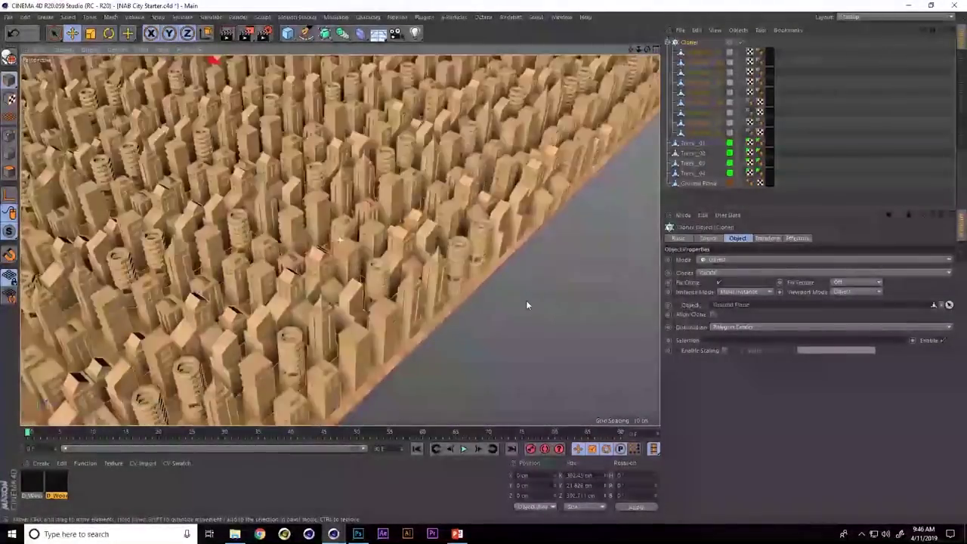
{"action": "scroll", "coordinate": [532, 177], "scroll_direction": "down", "scroll_amount": 3}
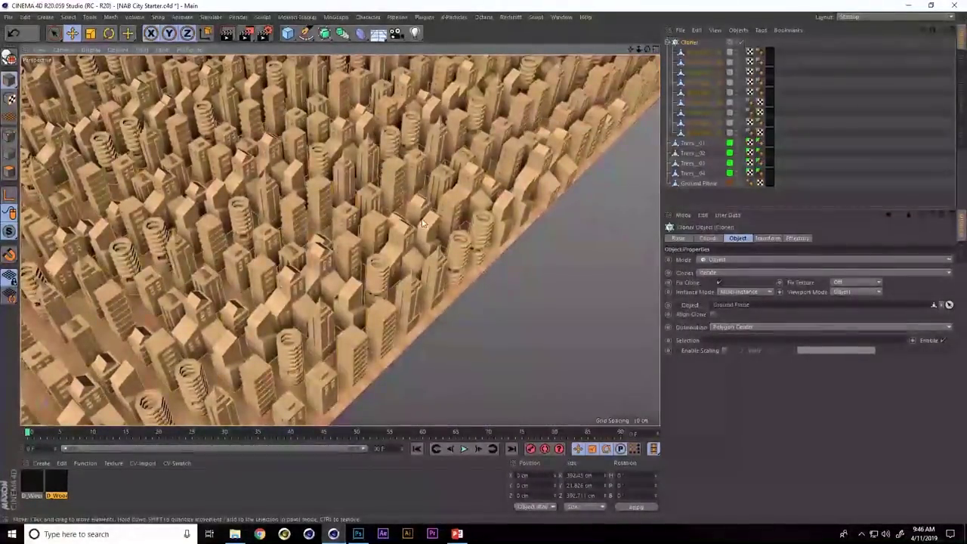
{"action": "scroll", "coordinate": [382, 249], "scroll_direction": "down", "scroll_amount": 3}
{"action": "scroll", "coordinate": [382, 250], "scroll_direction": "up", "scroll_amount": 3}
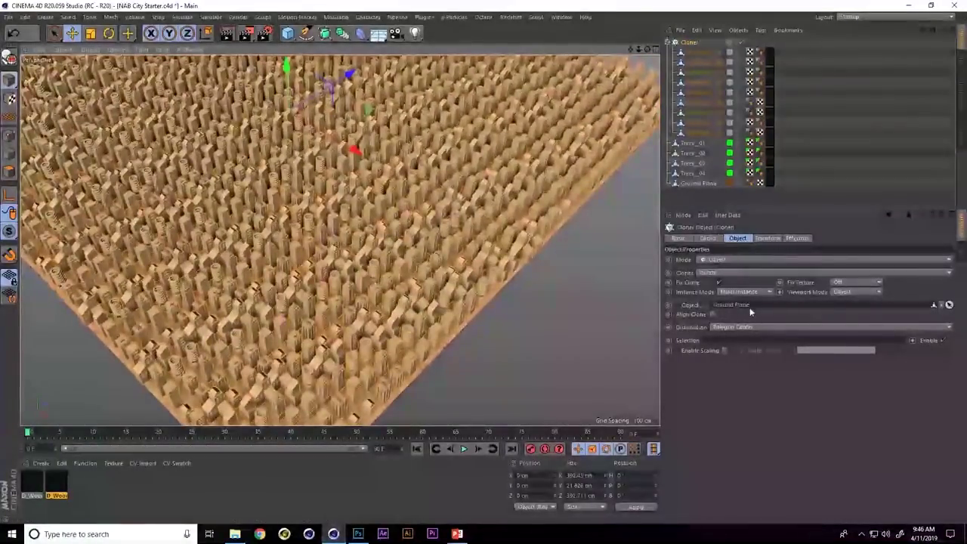
Change the Cloner's Clones mode from Iterate to Random and inspect the mixed building grid
{"action": "left_click", "coordinate": [709, 274]}
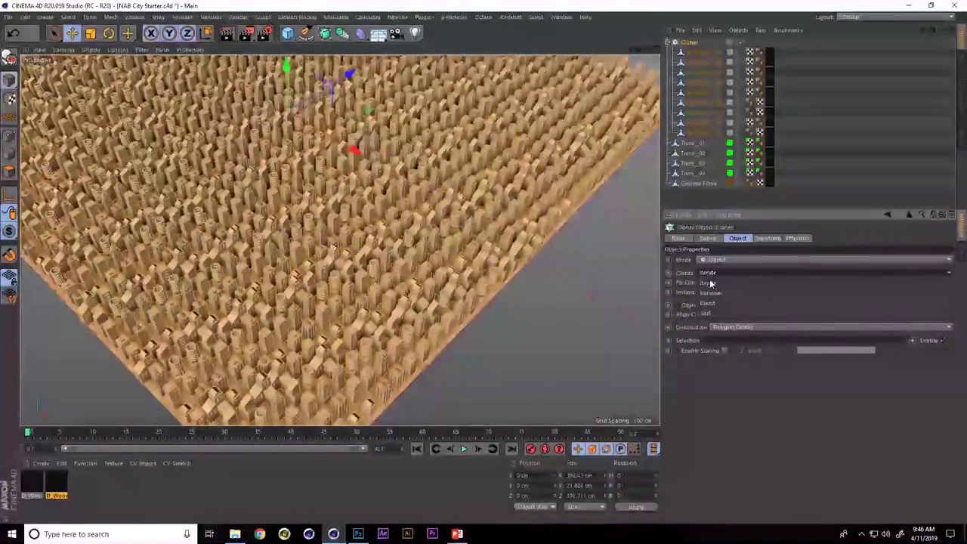
{"action": "left_click", "coordinate": [712, 295]}
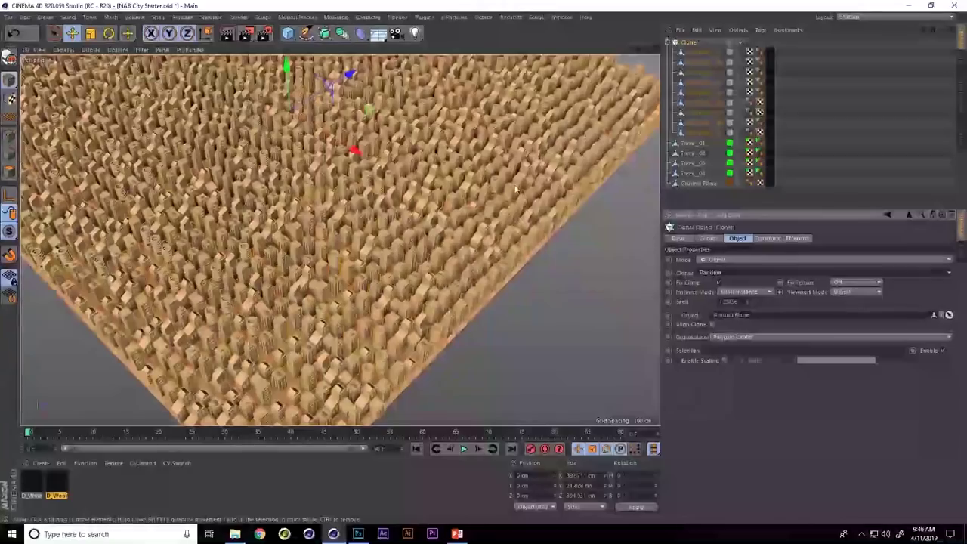
{"action": "scroll", "coordinate": [436, 249], "scroll_direction": "down", "scroll_amount": 5}
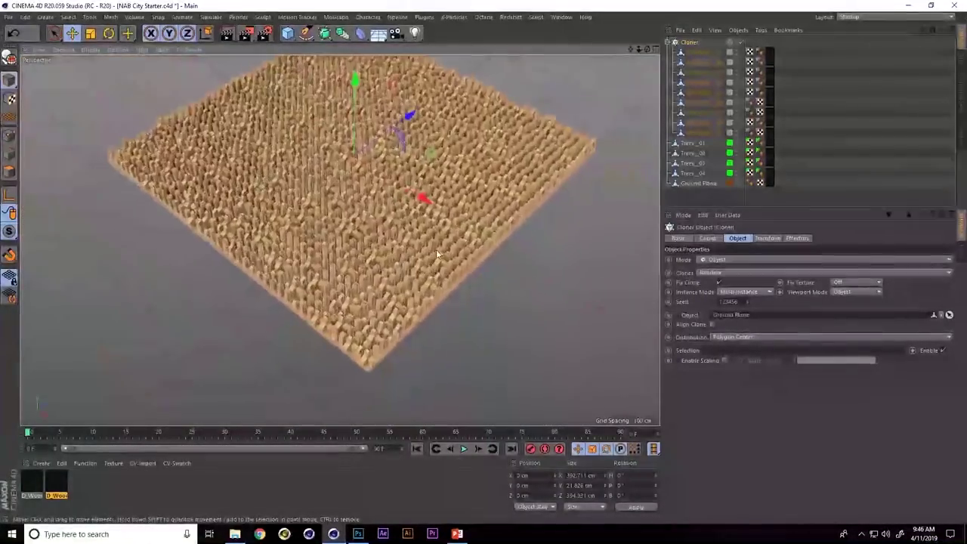
{"action": "left_click_drag", "start_coordinate": [430, 284], "coordinate": [438, 246], "text": "alt"}
{"action": "scroll", "coordinate": [438, 246], "scroll_direction": "up", "scroll_amount": 6}
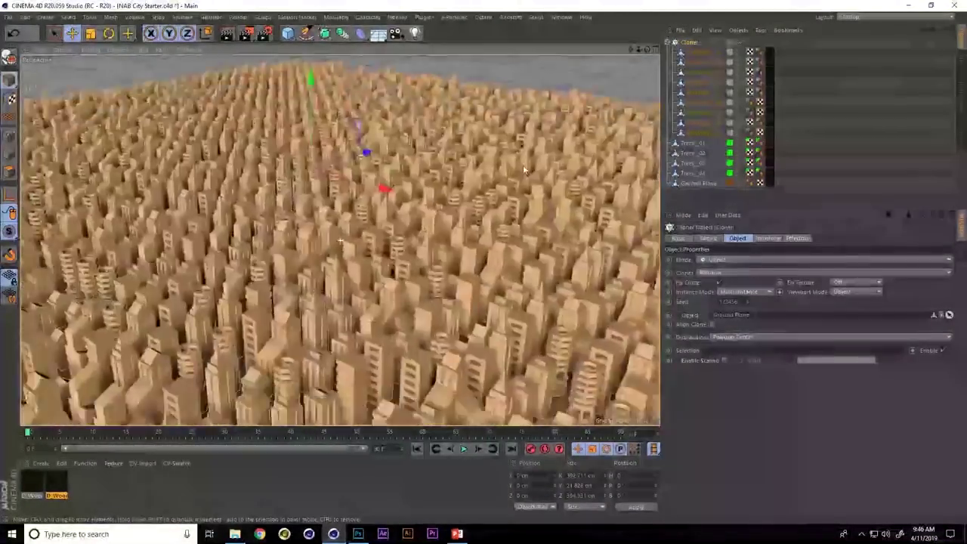
{"action": "scroll", "coordinate": [446, 265], "scroll_direction": "down", "scroll_amount": 6}
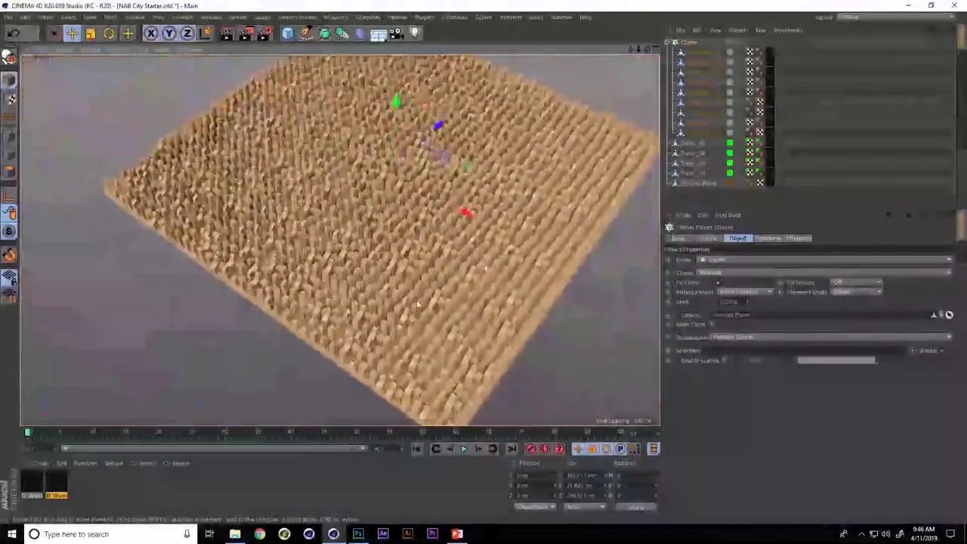
{"action": "left_click_drag", "start_coordinate": [379, 314], "coordinate": [494, 298], "text": "alt"}
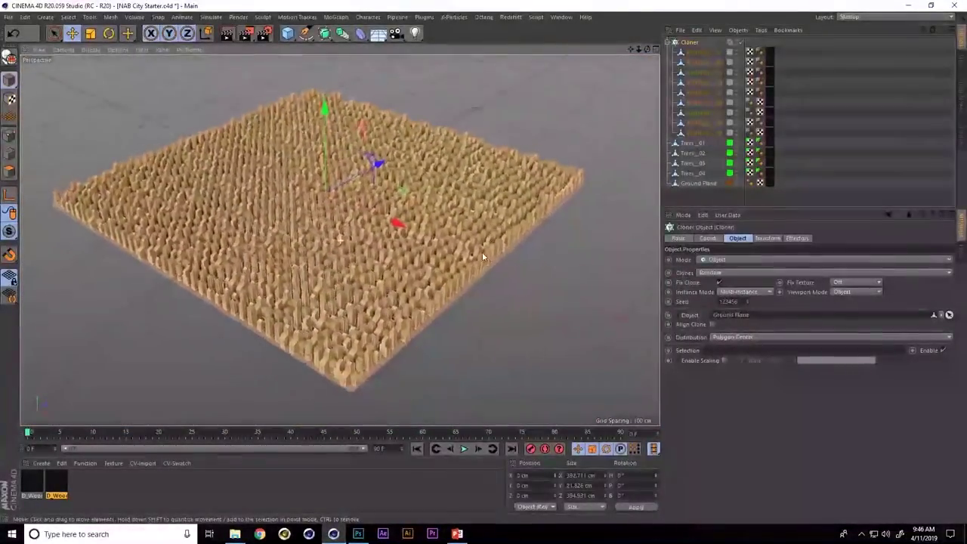
{"action": "scroll", "coordinate": [482, 252], "scroll_direction": "up", "scroll_amount": 3}
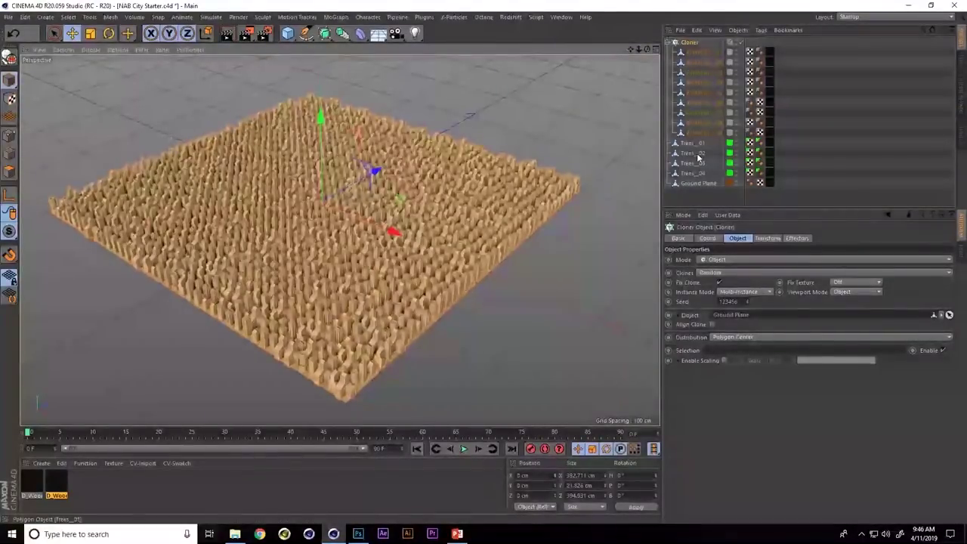
Select a near-left corner polygon of Ground Plane and store it as a Polygon Selection tag
{"action": "left_click", "coordinate": [698, 184]}
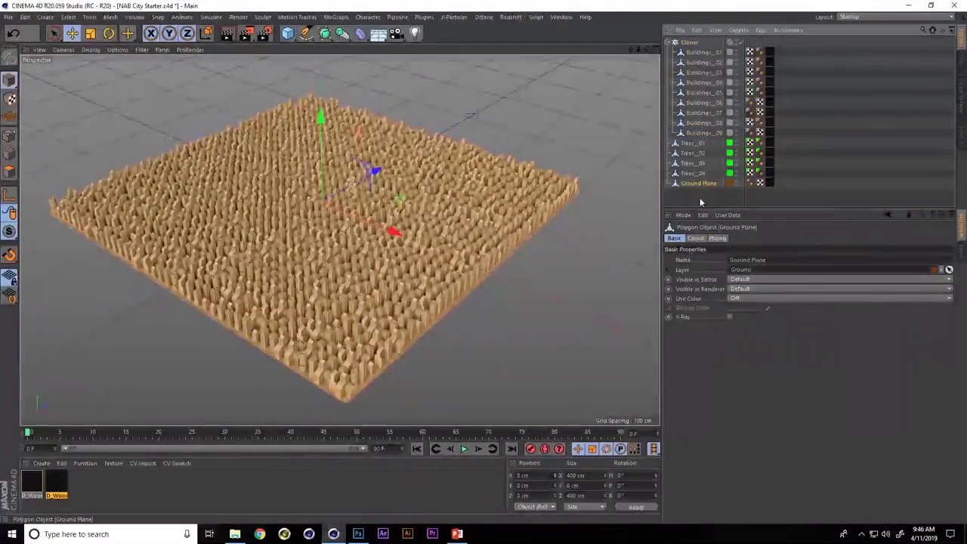
{"action": "left_click_drag", "start_coordinate": [333, 191], "coordinate": [326, 198]}
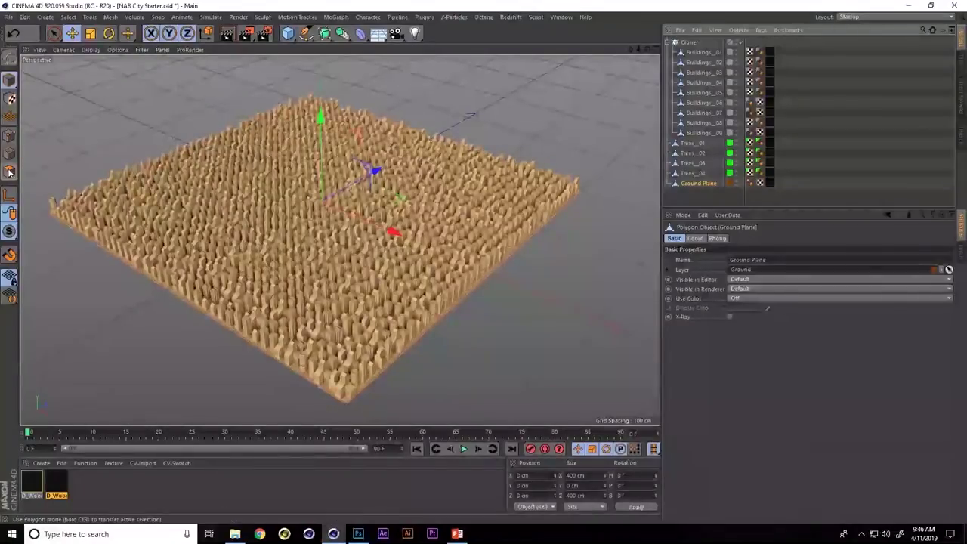
{"action": "left_click_drag", "start_coordinate": [200, 227], "coordinate": [242, 181], "text": "alt"}
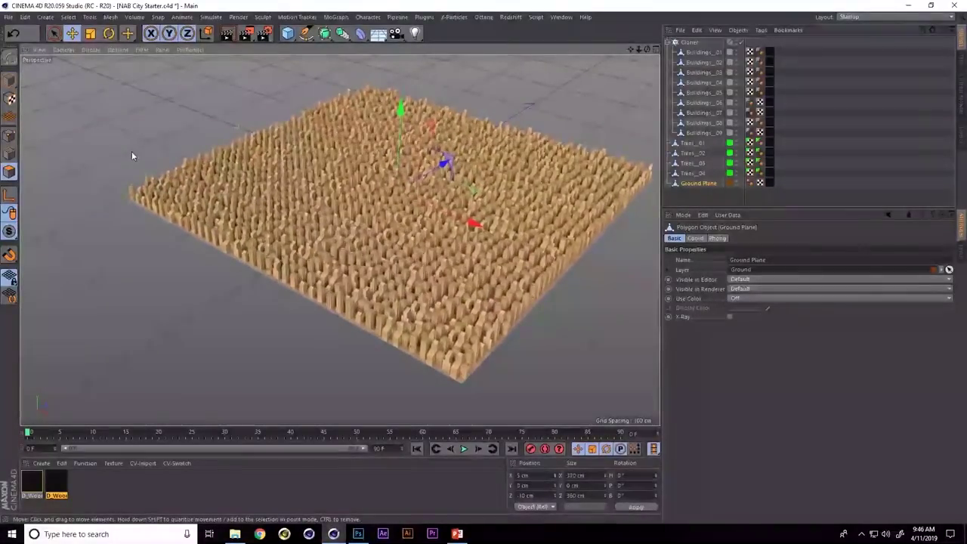
{"action": "left_click", "coordinate": [129, 200]}
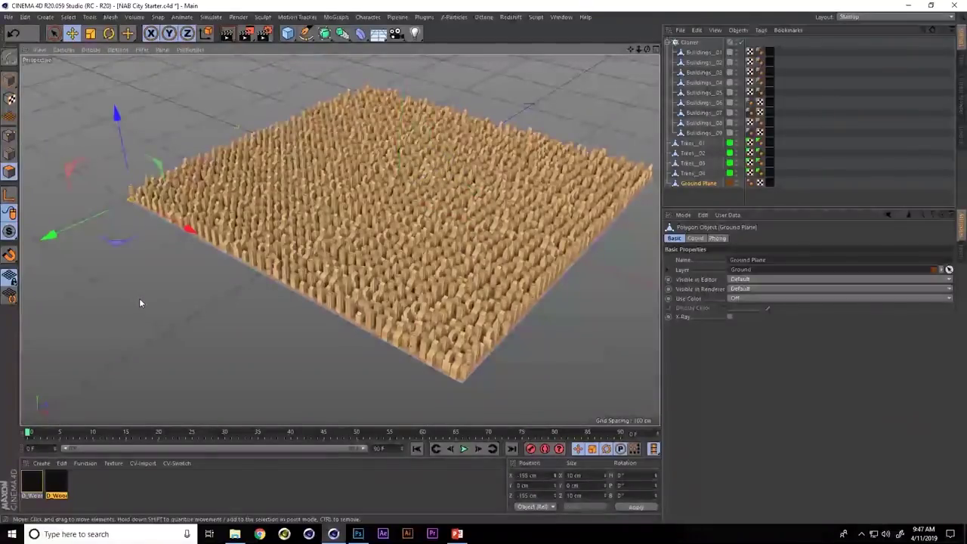
{"action": "left_click", "coordinate": [68, 16]}
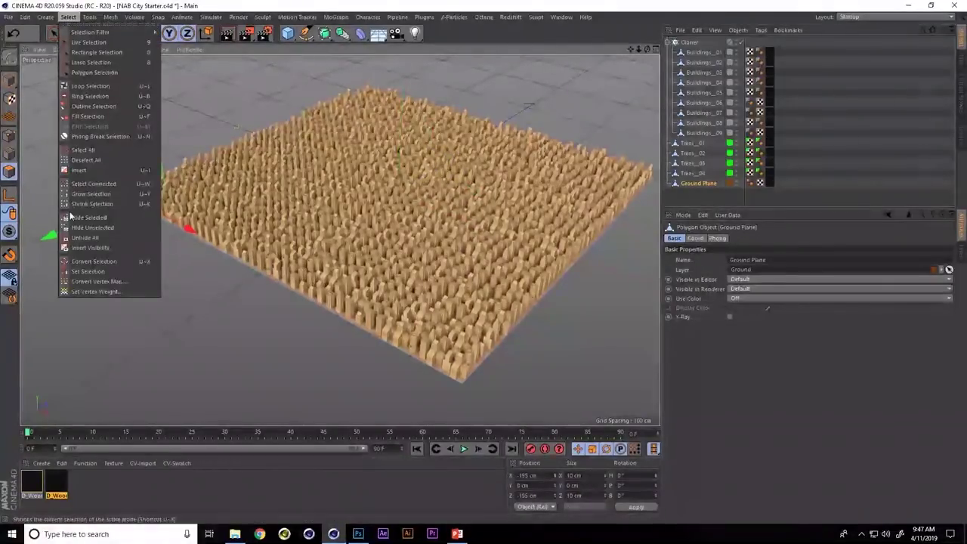
{"action": "left_click", "coordinate": [93, 271]}
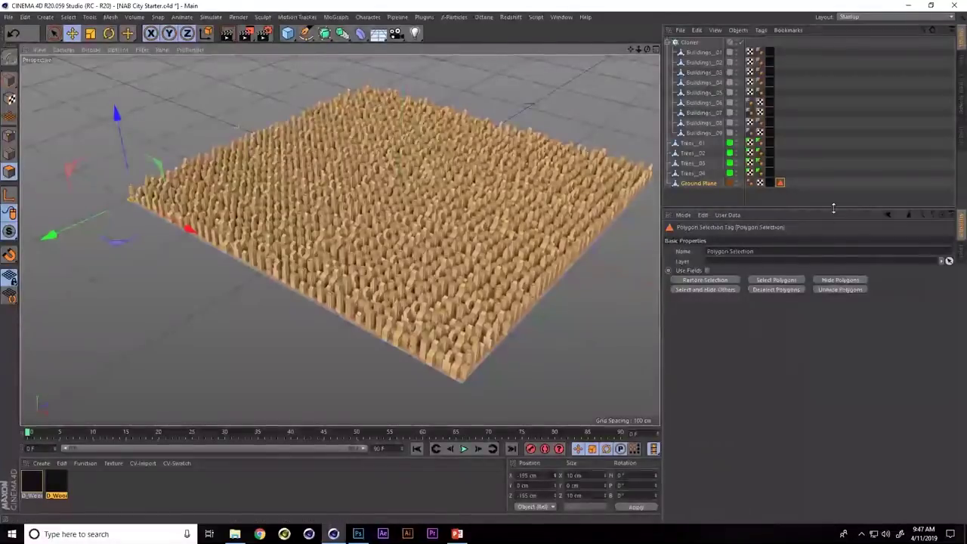
Rename the selection tag to 'buildings', enable Use Fields, and select the Cloner
{"action": "left_click", "coordinate": [758, 251]}
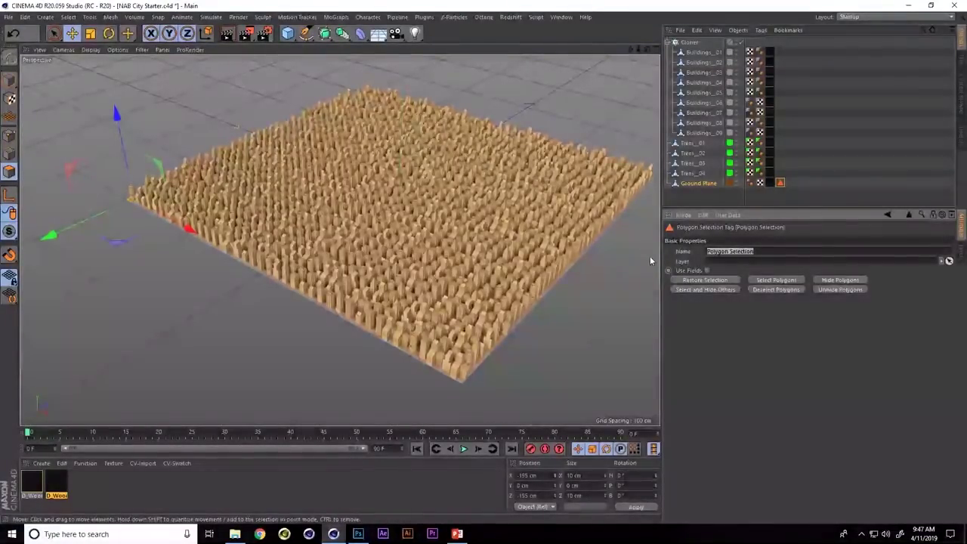
{"action": "type", "text": "buildings"}
{"action": "key", "text": "Return"}
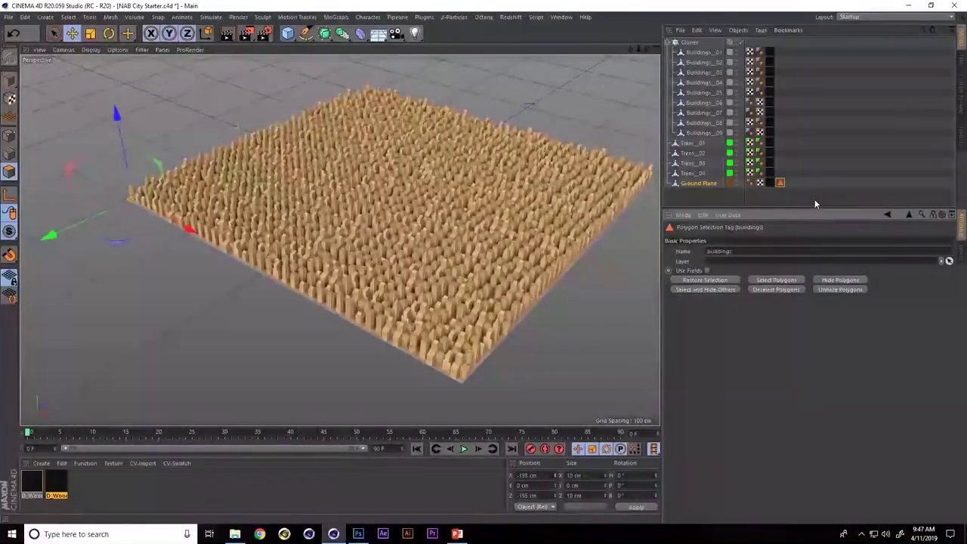
{"action": "left_click", "coordinate": [708, 270]}
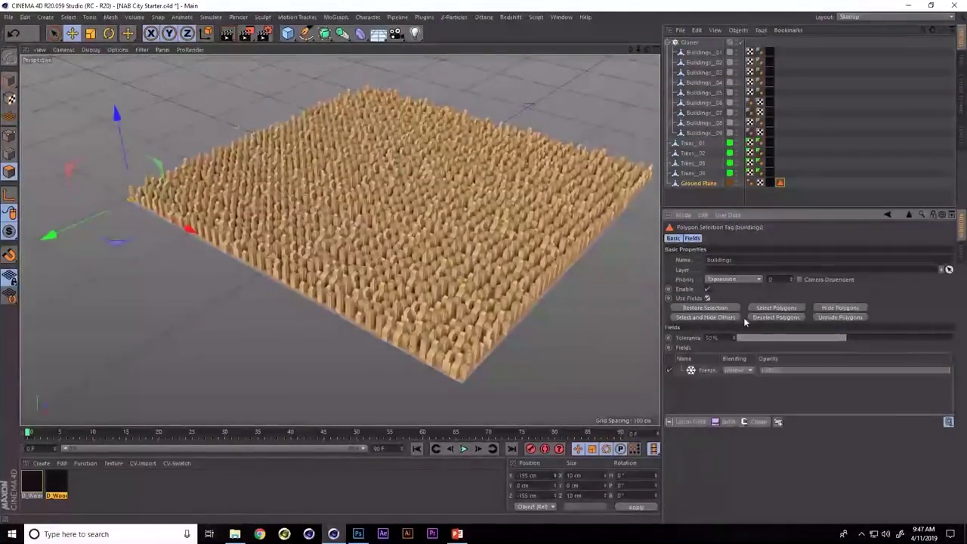
{"action": "left_click_drag", "start_coordinate": [825, 210], "coordinate": [822, 199]}
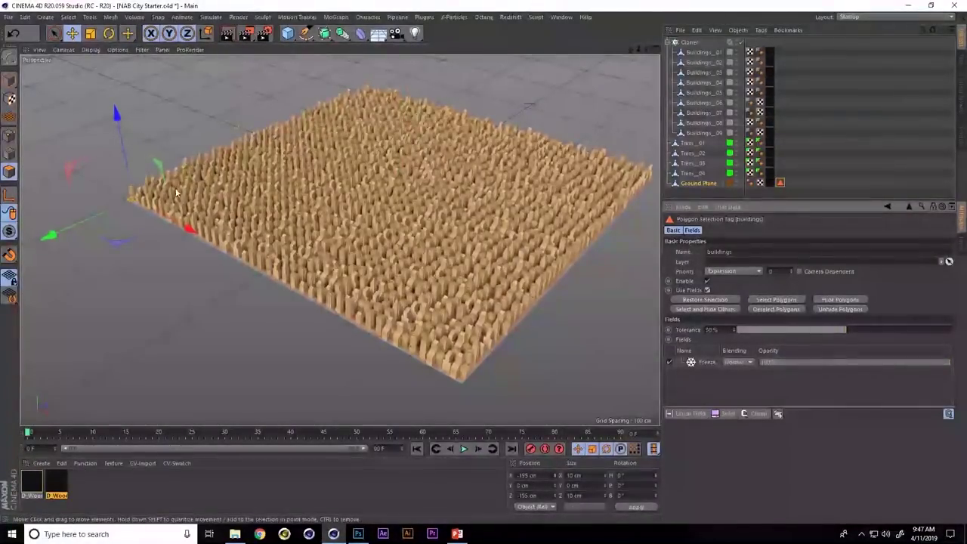
{"action": "left_click", "coordinate": [690, 43]}
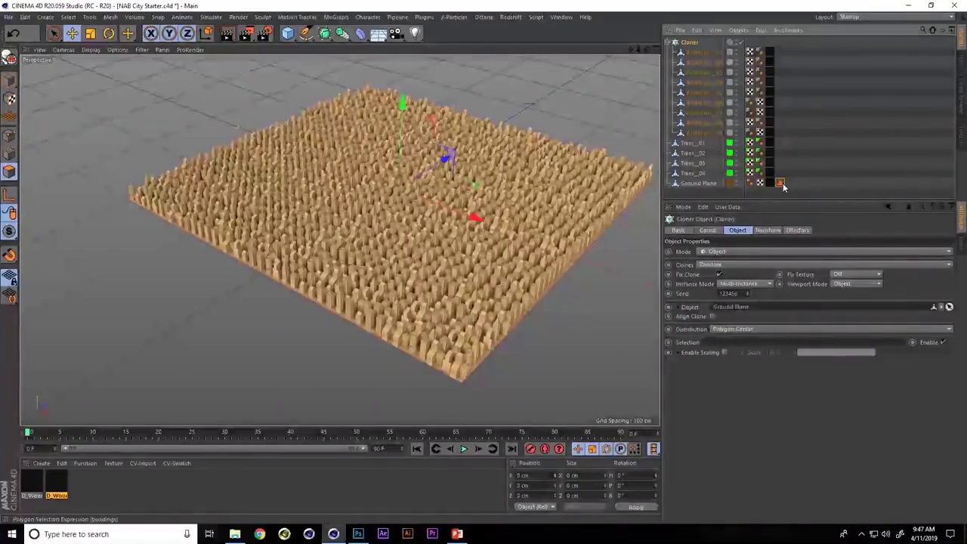
Put the 'buildings' tag in the Cloner's Selection field, leaving one clone at the plane's corner
{"action": "left_click_drag", "start_coordinate": [773, 206], "coordinate": [730, 346]}
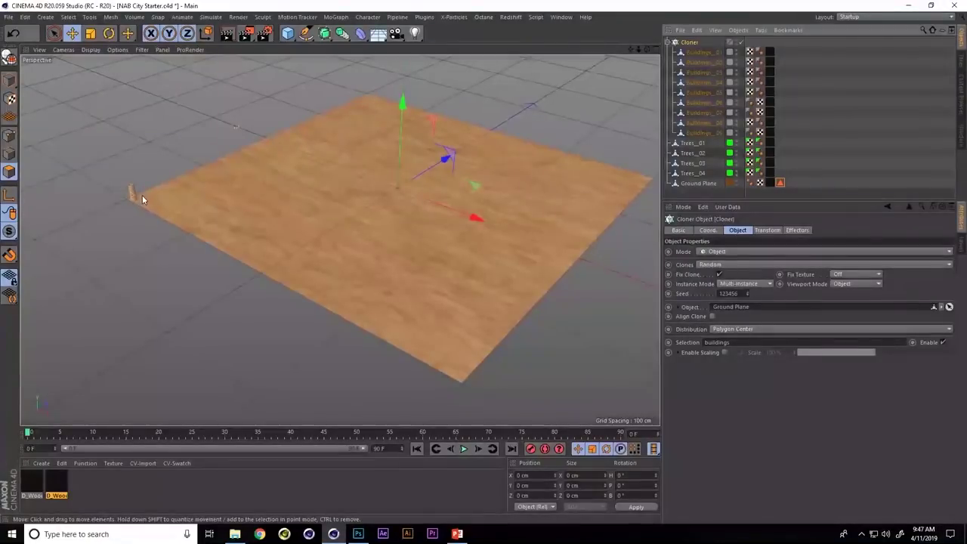
{"action": "left_click_drag", "start_coordinate": [183, 232], "coordinate": [302, 227], "text": "alt"}
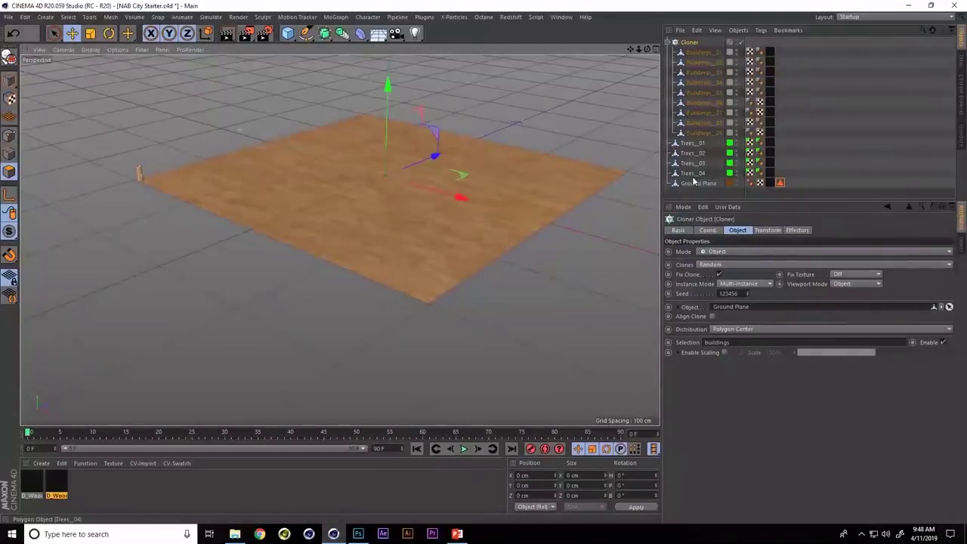
{"action": "left_click", "coordinate": [780, 182]}
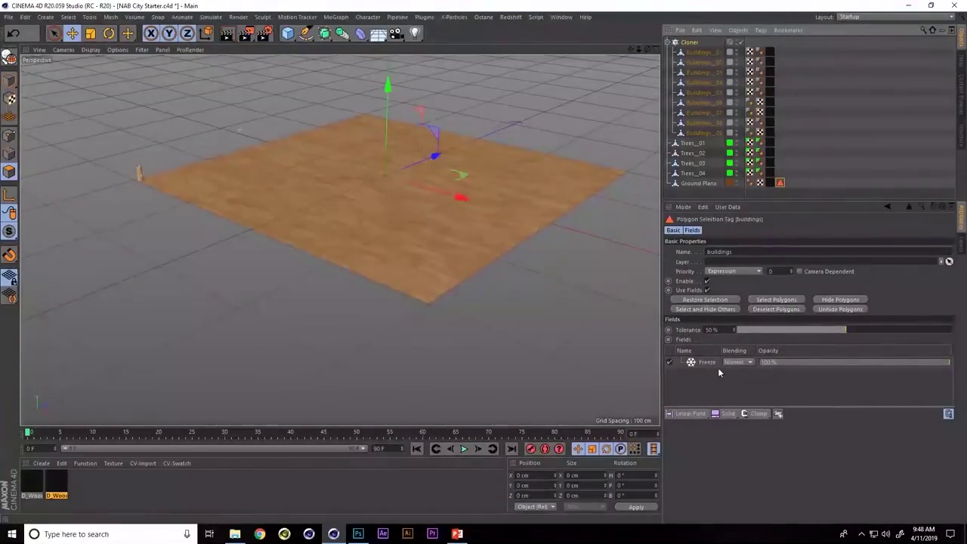
Delete the Freeze layer from the buildings tag's Fields list
{"action": "left_click_drag", "start_coordinate": [842, 202], "coordinate": [842, 193]}
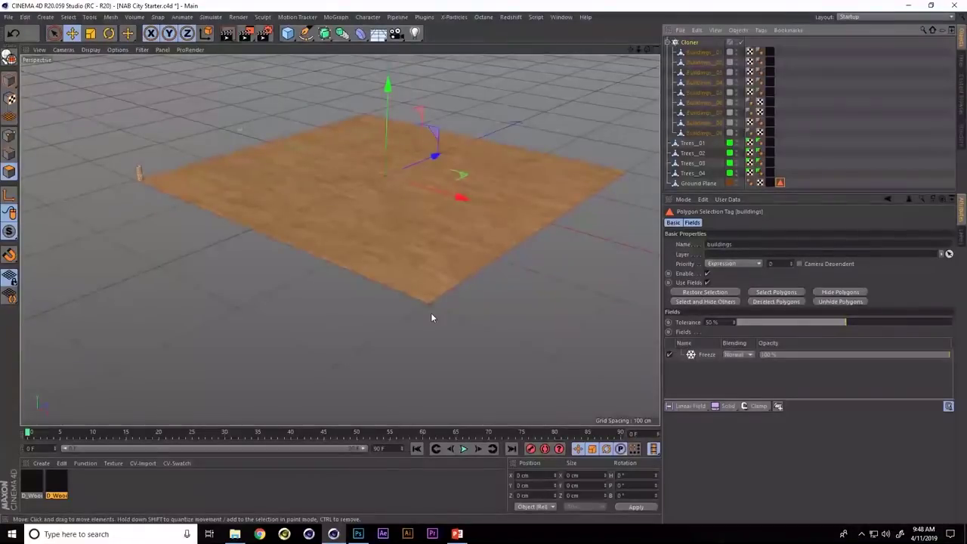
{"action": "left_click", "coordinate": [705, 355]}
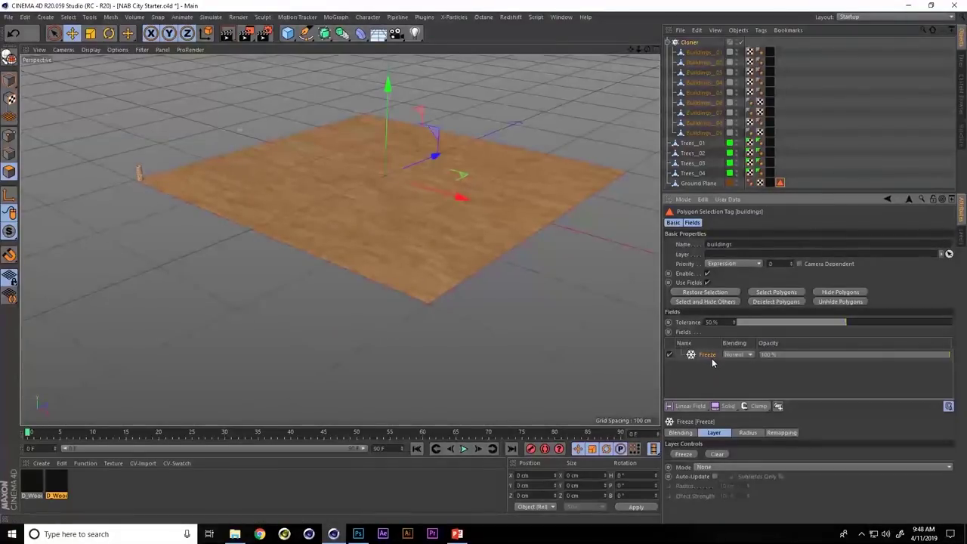
{"action": "key", "text": "Delete"}
Add a Solid field layer to the buildings selection and set its Value to 100%
{"action": "left_click", "coordinate": [734, 406]}
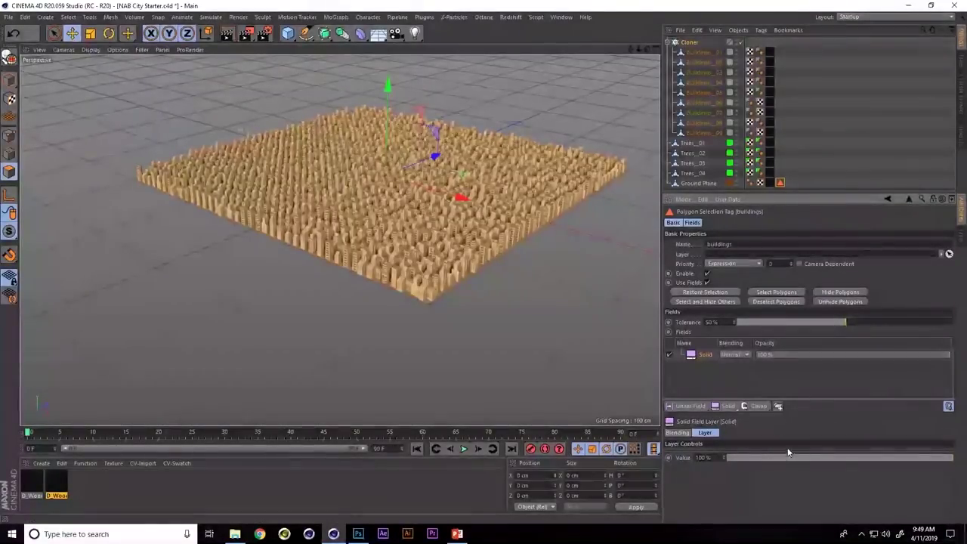
{"action": "left_click", "coordinate": [930, 458]}
{"action": "left_click_drag", "start_coordinate": [930, 461], "coordinate": [839, 466]}
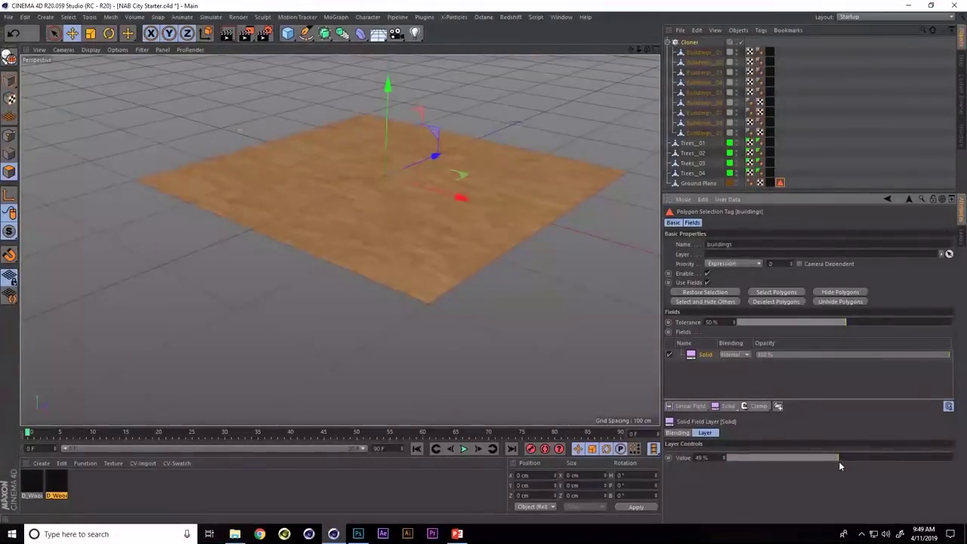
{"action": "left_click_drag", "start_coordinate": [839, 461], "coordinate": [954, 458]}
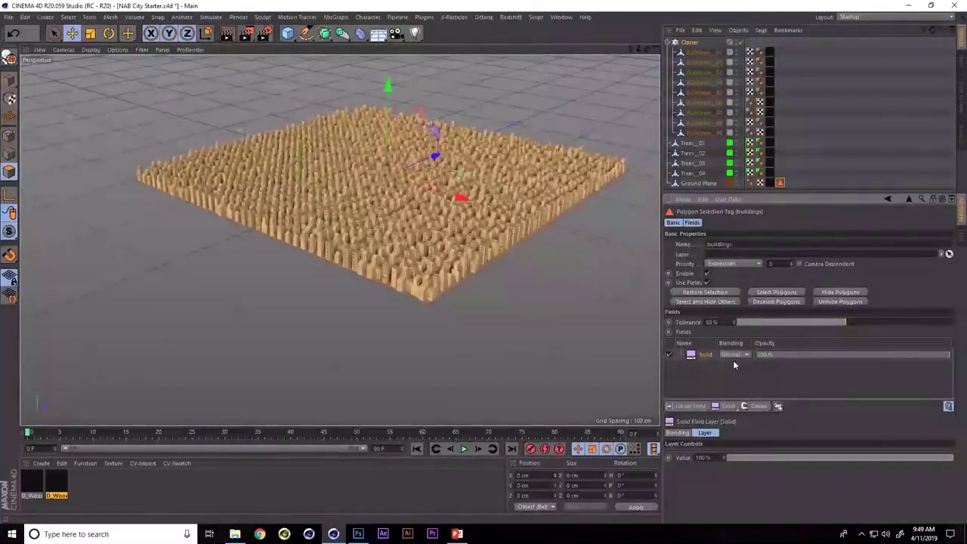
Browse the field dropdowns and add a Spherical Field to the buildings selection
{"action": "left_click", "coordinate": [702, 407]}
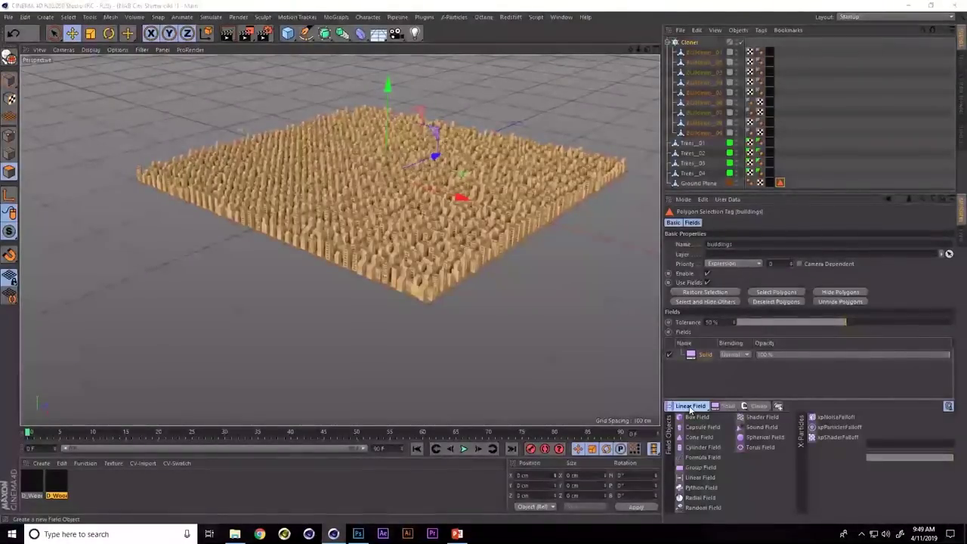
{"action": "left_click", "coordinate": [728, 406]}
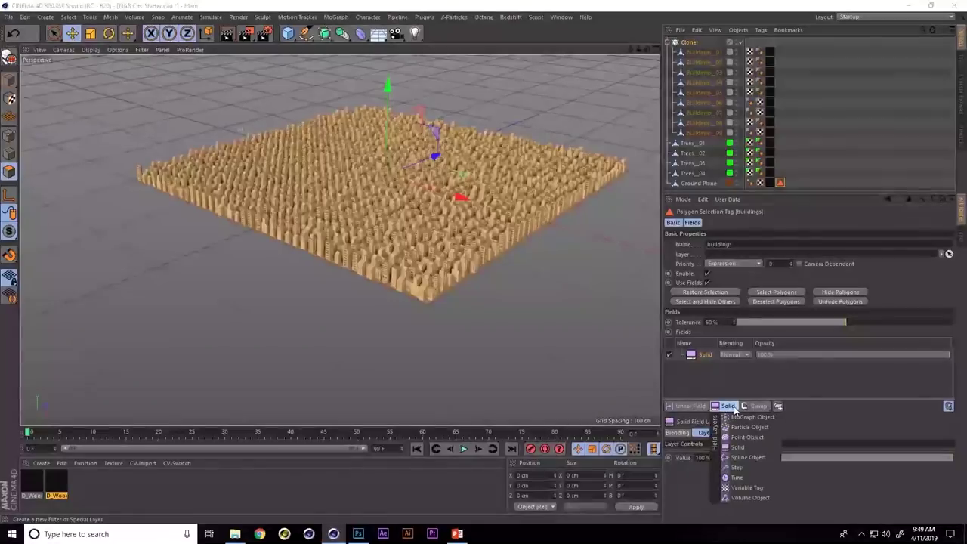
{"action": "left_click", "coordinate": [759, 407]}
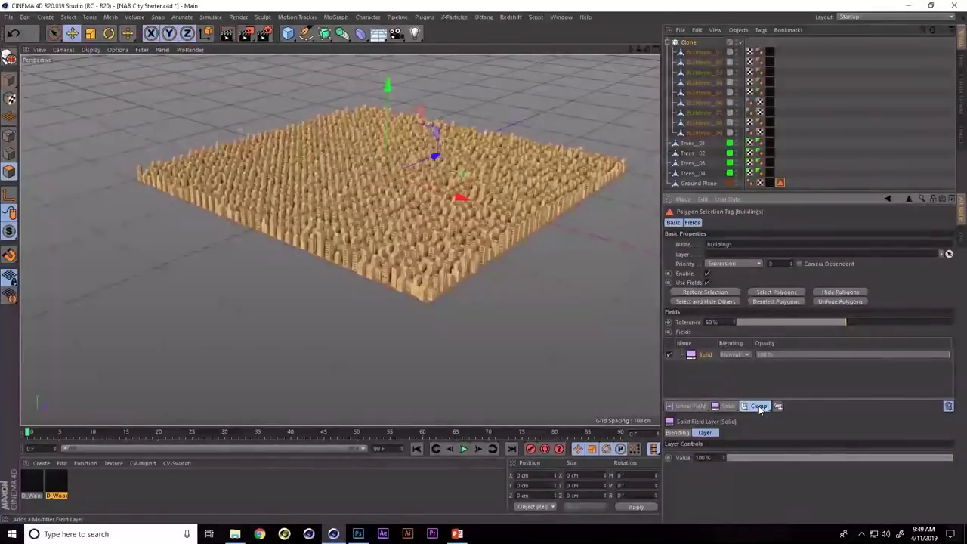
{"action": "left_click", "coordinate": [759, 406]}
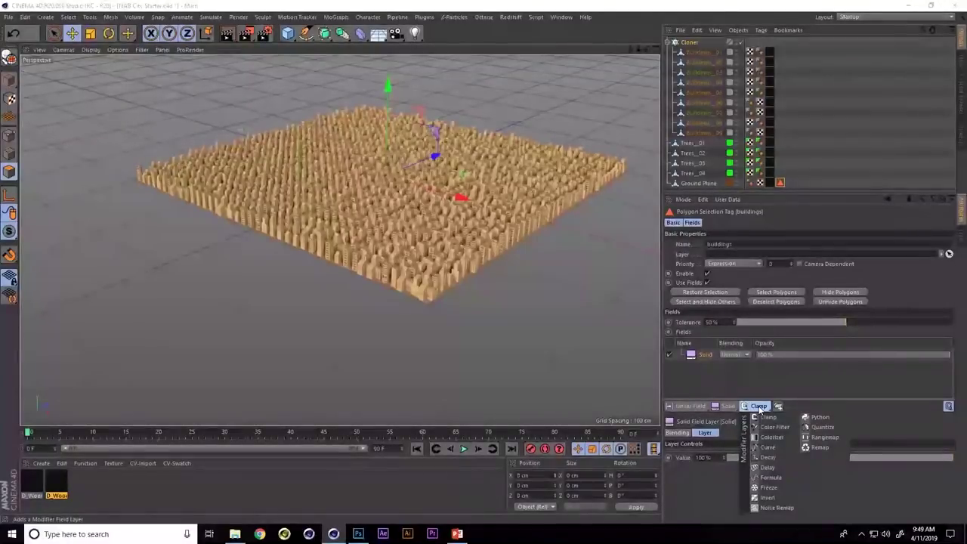
{"action": "left_click", "coordinate": [727, 407]}
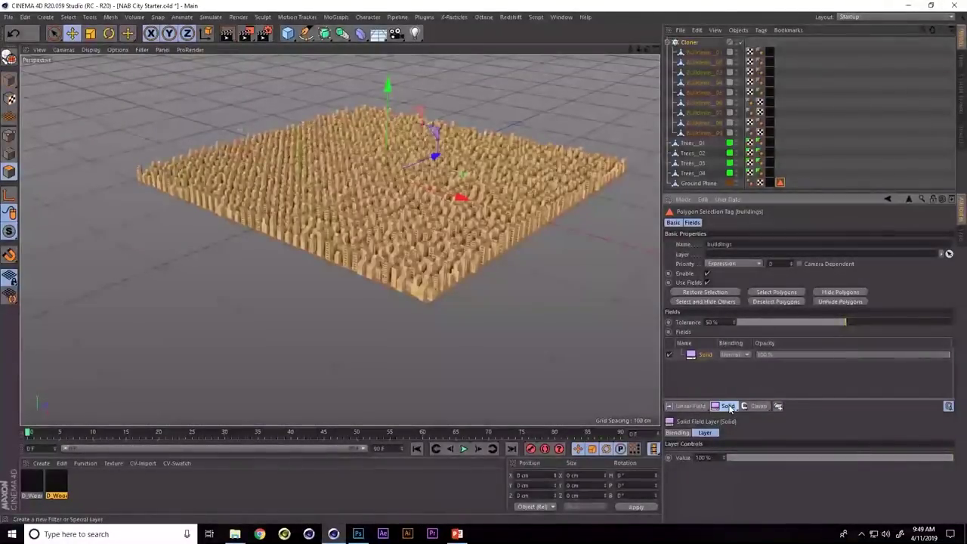
{"action": "left_click", "coordinate": [727, 407]}
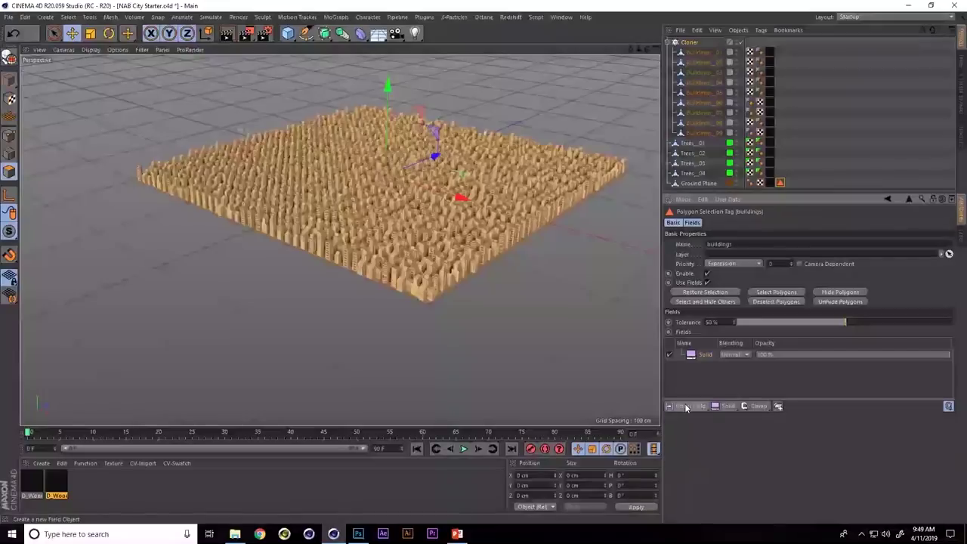
{"action": "left_click", "coordinate": [687, 406]}
{"action": "left_click", "coordinate": [763, 437]}
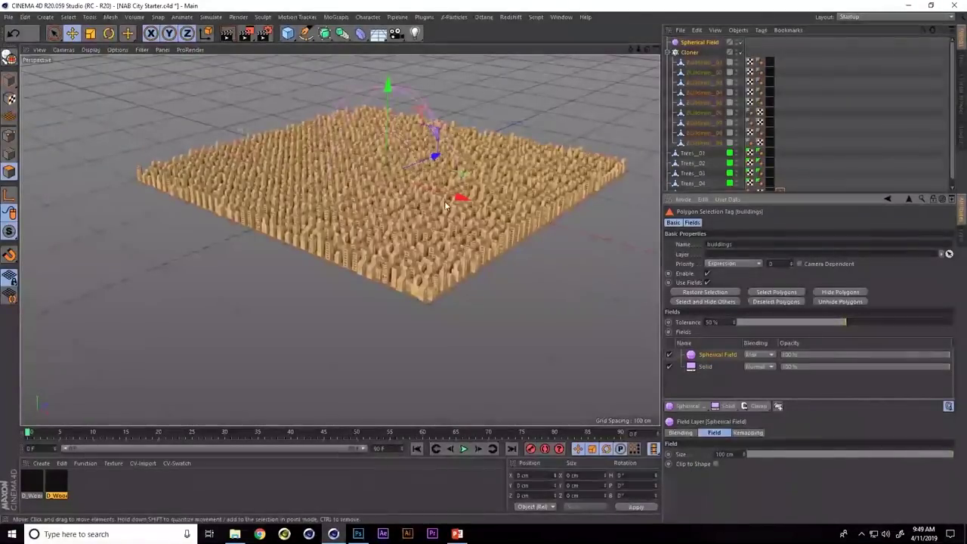
{"action": "mouse_move", "coordinate": [484, 219]}
{"action": "left_mouse_down", "text": "alt"}
{"action": "mouse_move", "coordinate": [476, 231]}
{"action": "mouse_move", "coordinate": [418, 234]}
{"action": "mouse_move", "coordinate": [476, 235]}
{"action": "left_mouse_up", "text": "alt"}
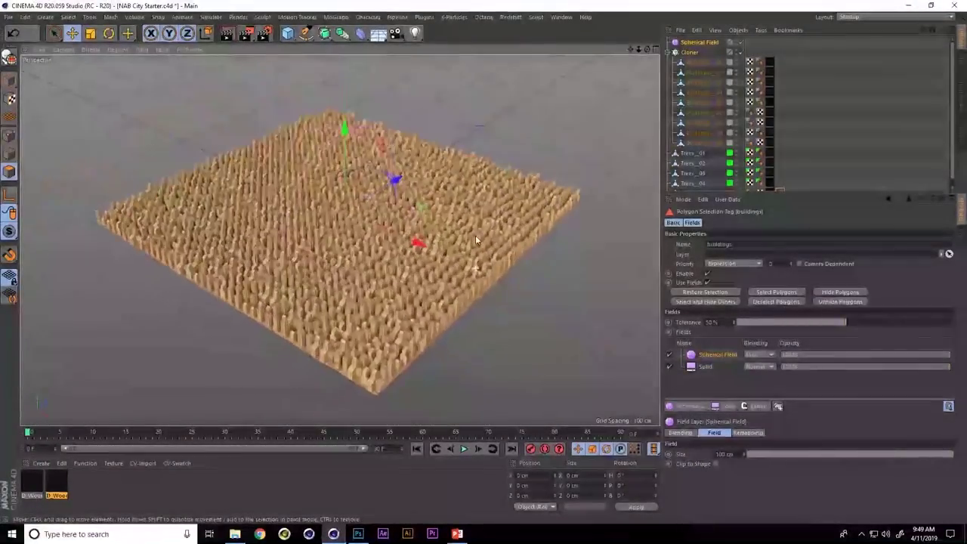
Set the Spherical Field's Blending to Subtract and move it across the building grid
{"action": "left_click", "coordinate": [765, 356]}
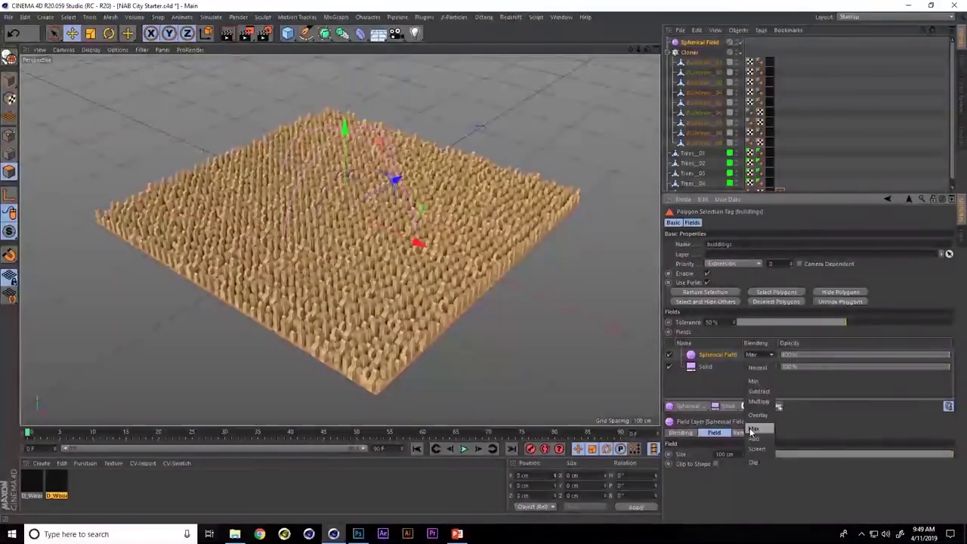
{"action": "left_click", "coordinate": [759, 391]}
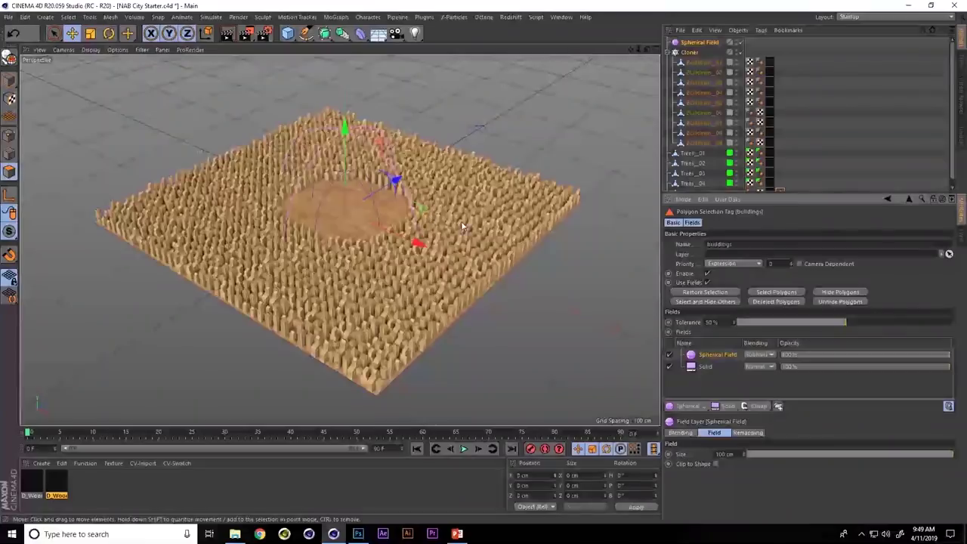
{"action": "left_click_drag", "start_coordinate": [420, 207], "coordinate": [332, 215]}
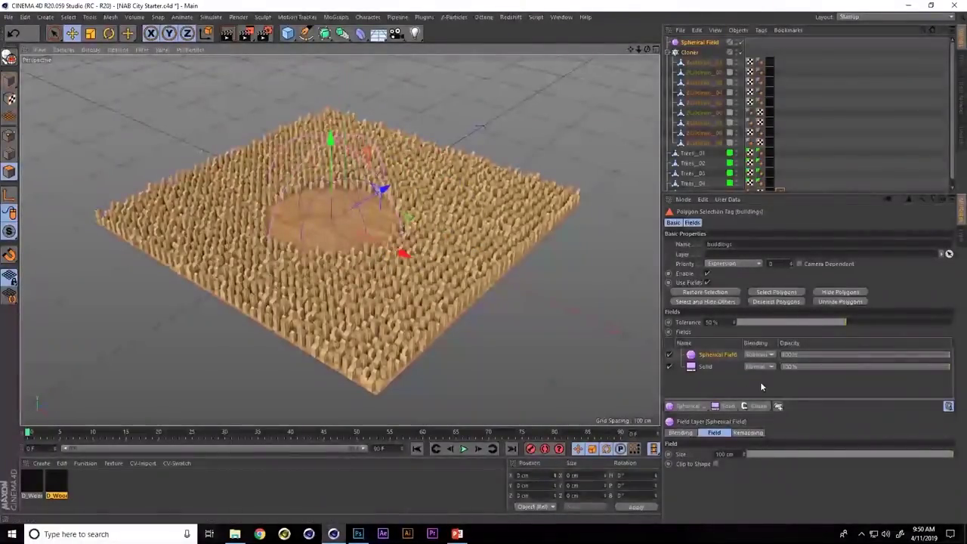
{"action": "left_click_drag", "start_coordinate": [599, 249], "coordinate": [531, 271], "text": "alt"}
Add a Random Field to the buildings selection with Overlay blending
{"action": "left_click", "coordinate": [680, 405]}
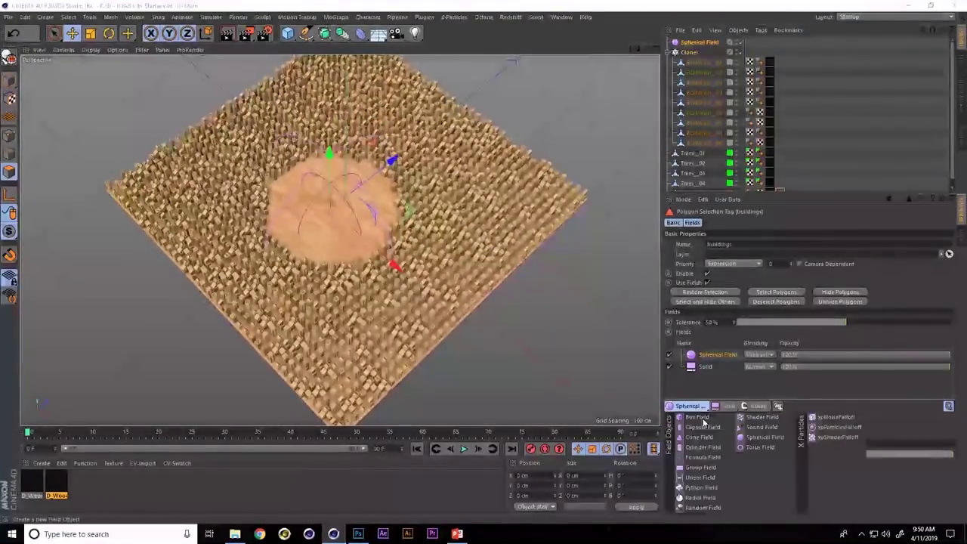
{"action": "left_click", "coordinate": [691, 507]}
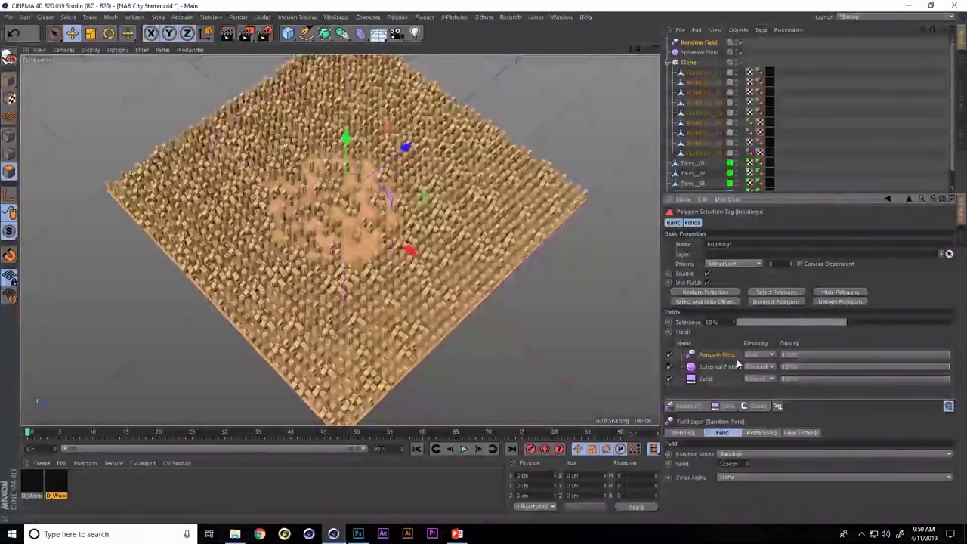
{"action": "left_click", "coordinate": [770, 355]}
{"action": "left_click", "coordinate": [763, 408]}
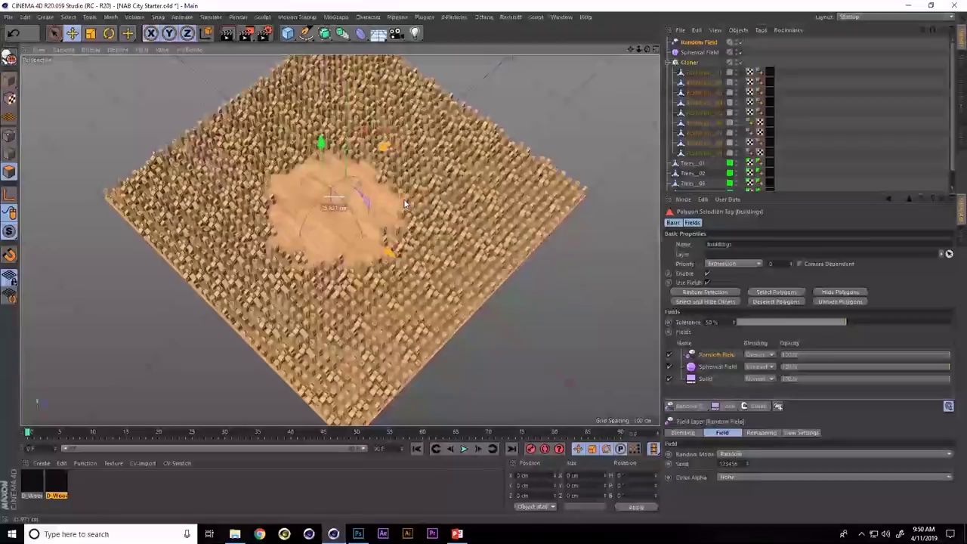
Reposition the Spherical Field to reshape the patch, then reselect the Ground Plane's buildings tag
{"action": "left_click", "coordinate": [457, 121]}
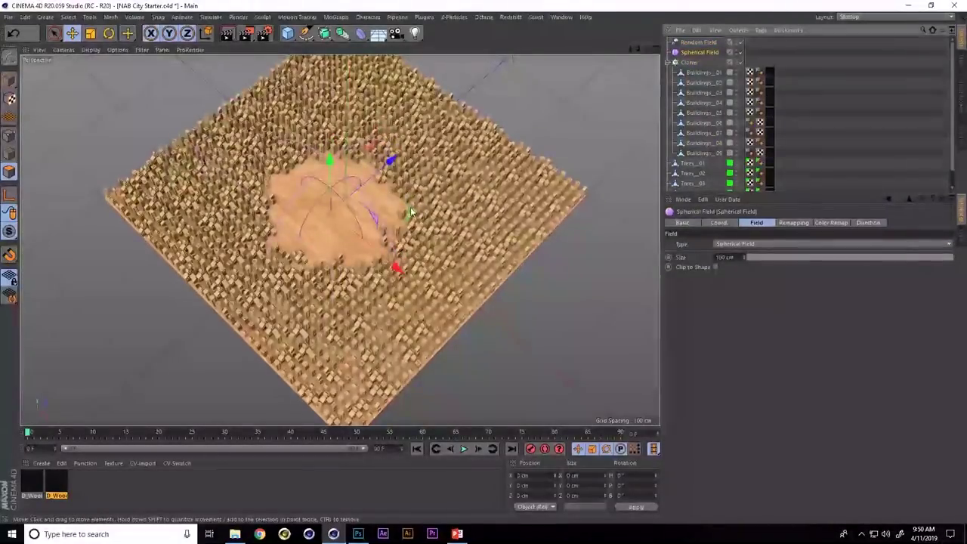
{"action": "left_click_drag", "start_coordinate": [388, 156], "coordinate": [411, 206]}
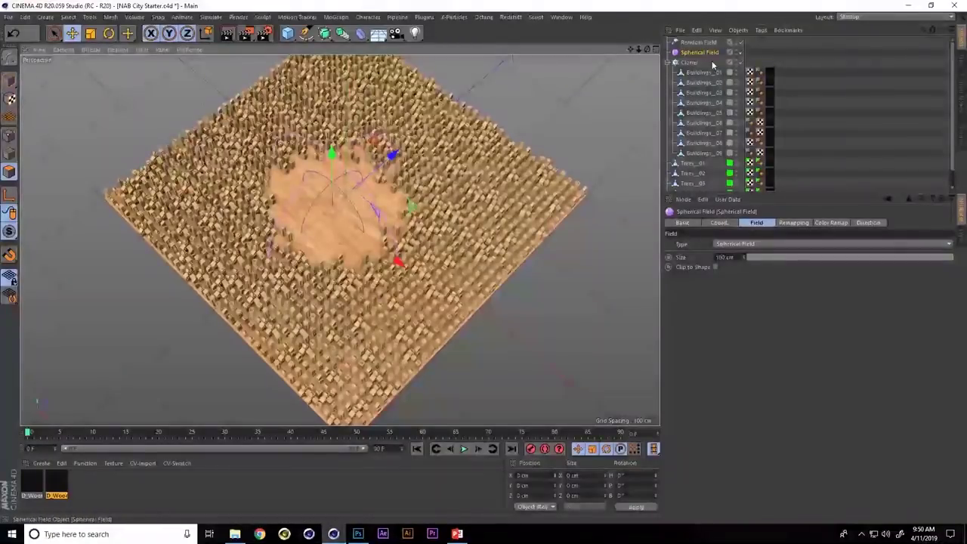
{"action": "scroll", "coordinate": [714, 76], "scroll_direction": "down", "scroll_amount": 2}
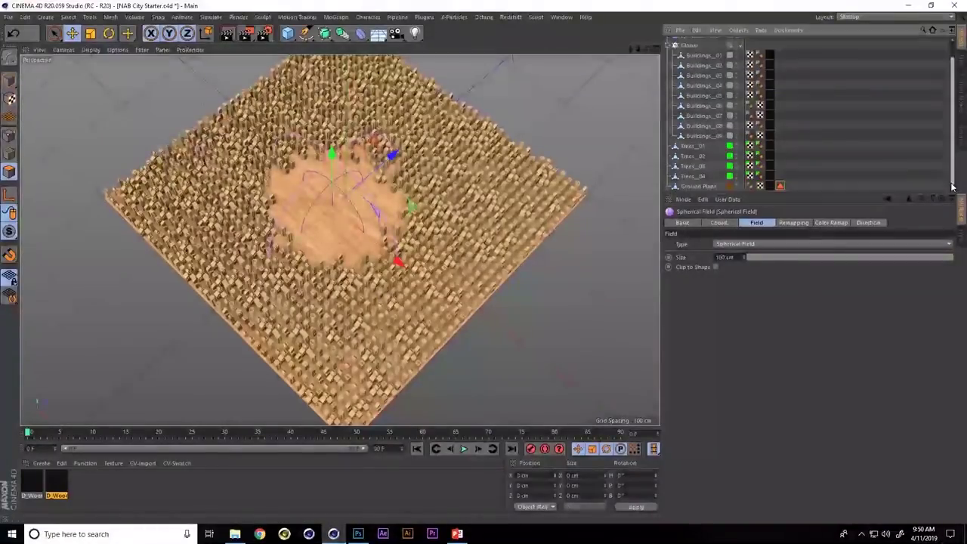
{"action": "left_click", "coordinate": [780, 185]}
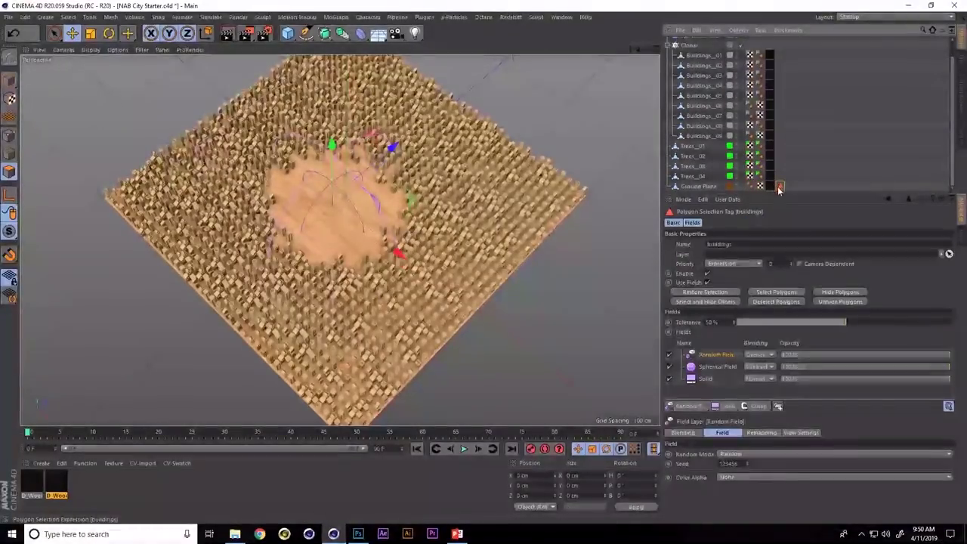
{"action": "left_click", "coordinate": [764, 407]}
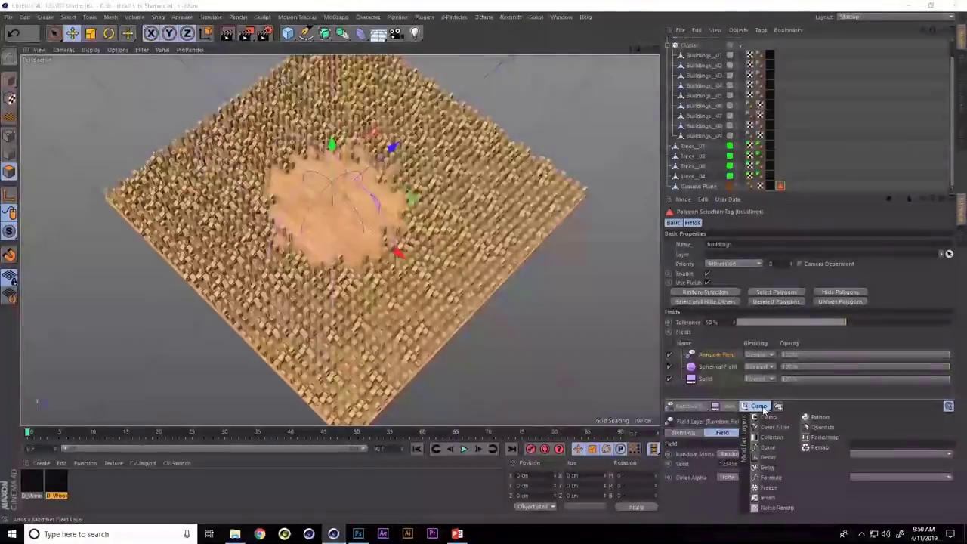
Add an Invert modifier layer so buildings remain only inside the ragged patch
{"action": "left_click", "coordinate": [767, 497]}
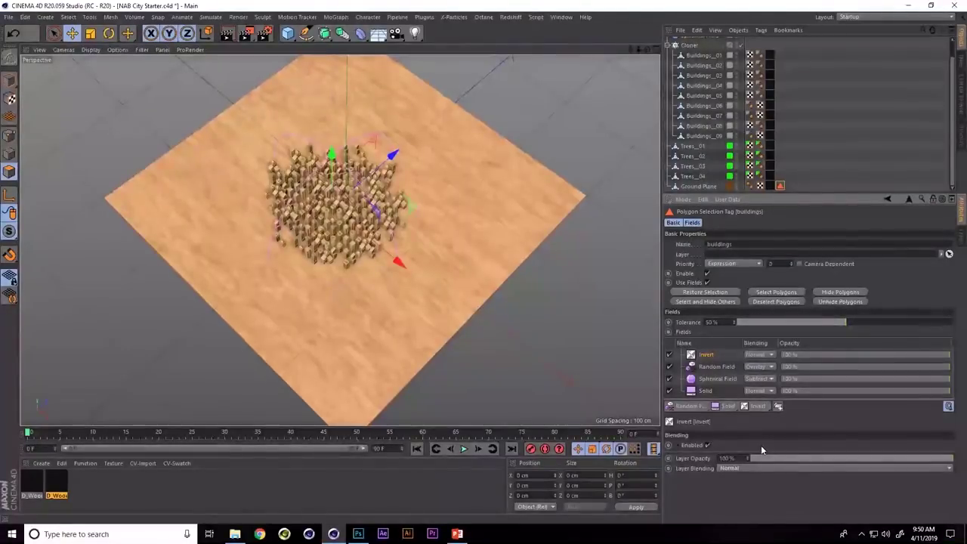
{"action": "scroll", "coordinate": [956, 96], "scroll_direction": "up", "scroll_amount": 1}
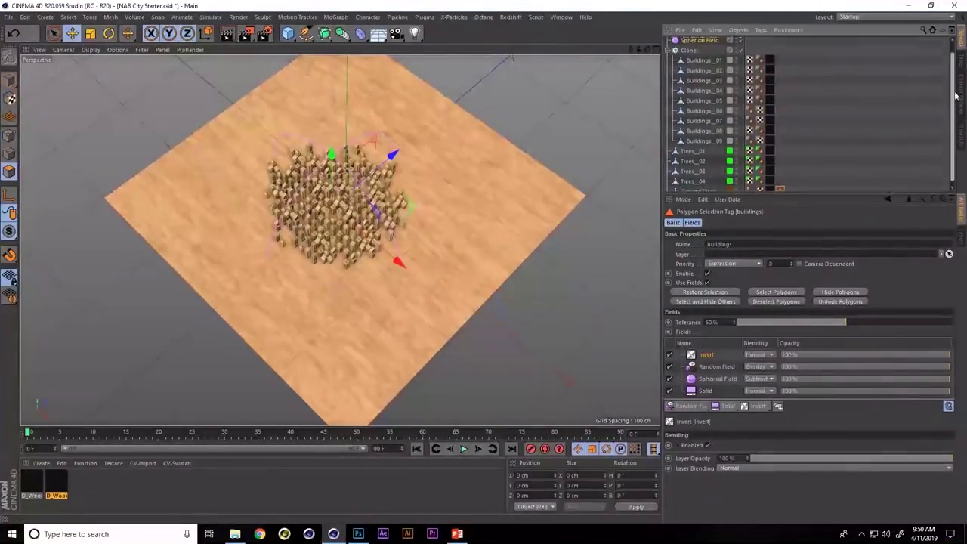
{"action": "scroll", "coordinate": [955, 96], "scroll_direction": "up", "scroll_amount": 1}
Move the Spherical Field to shift the cluster left, then bring up Fields Demo in Photoshop
{"action": "left_click", "coordinate": [700, 52]}
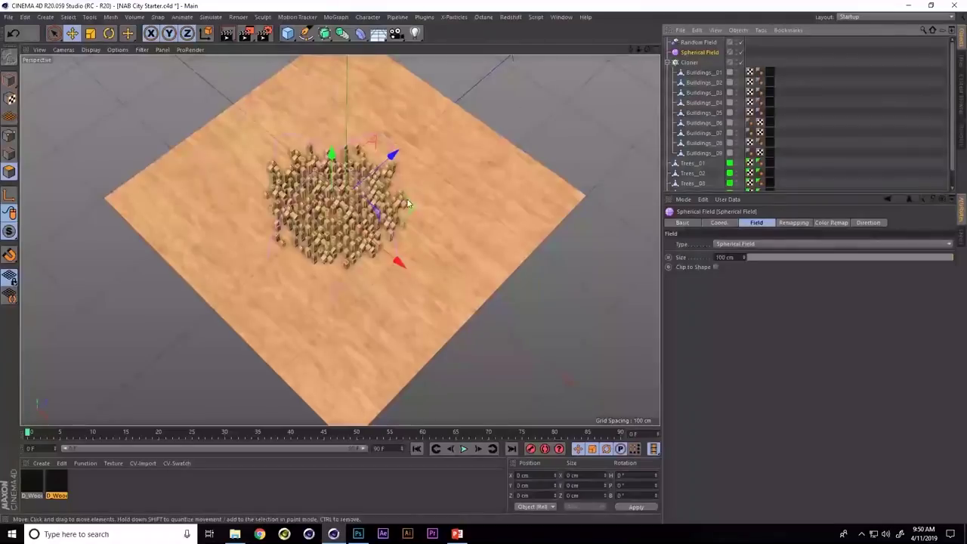
{"action": "mouse_move", "coordinate": [407, 204]}
{"action": "left_mouse_down"}
{"action": "mouse_move", "coordinate": [341, 204]}
{"action": "mouse_move", "coordinate": [284, 248]}
{"action": "mouse_move", "coordinate": [356, 272]}
{"action": "mouse_move", "coordinate": [416, 315]}
{"action": "mouse_move", "coordinate": [496, 188]}
{"action": "mouse_move", "coordinate": [287, 173]}
{"action": "mouse_move", "coordinate": [522, 279]}
{"action": "mouse_move", "coordinate": [399, 162]}
{"action": "mouse_move", "coordinate": [384, 182]}
{"action": "left_mouse_up"}
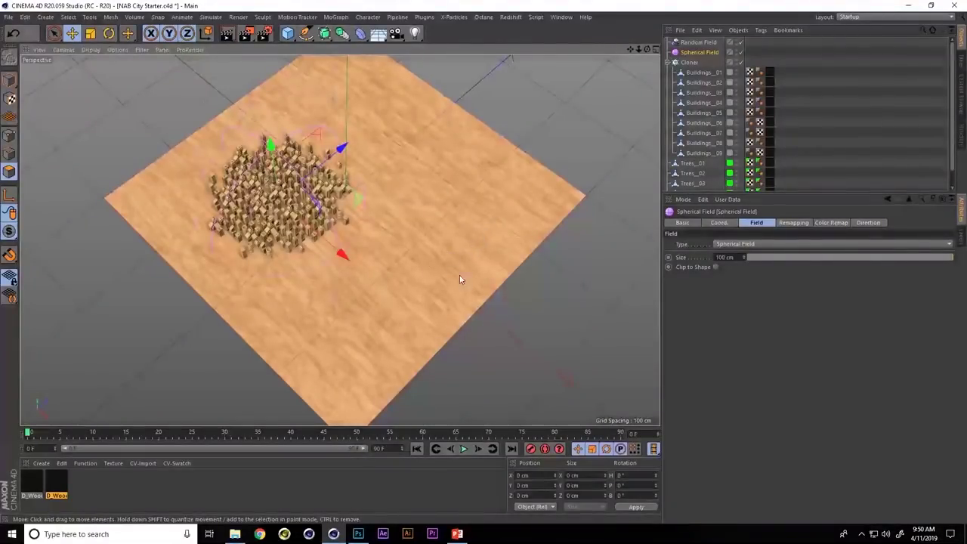
{"action": "left_click", "coordinate": [358, 534]}
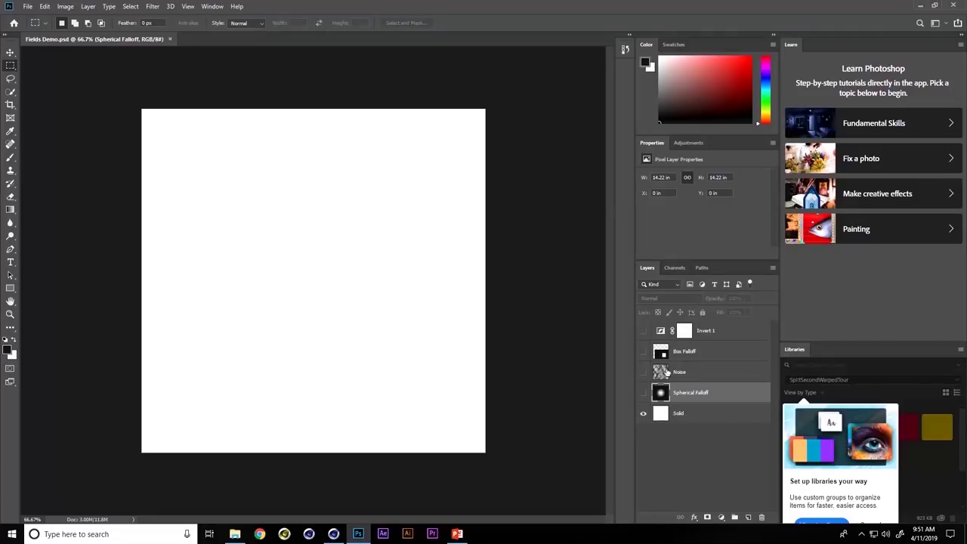
Show the Spherical Falloff layer and set its blend mode to Subtract
{"action": "left_click", "coordinate": [643, 392]}
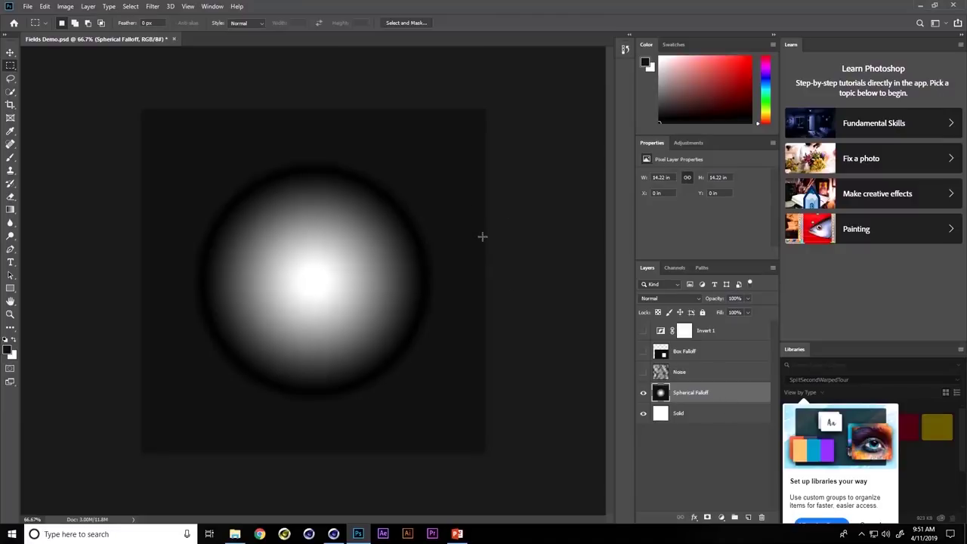
{"action": "left_click", "coordinate": [688, 299]}
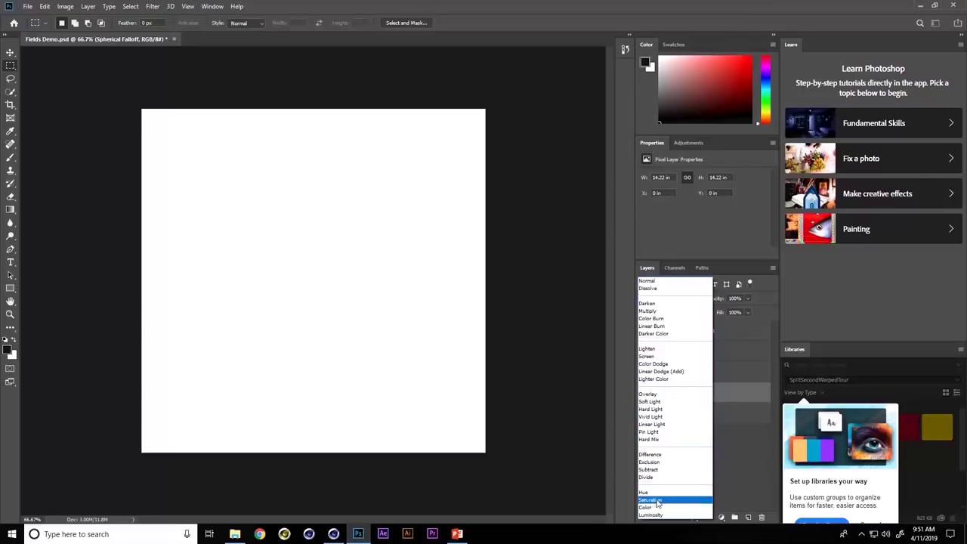
{"action": "left_click", "coordinate": [663, 470]}
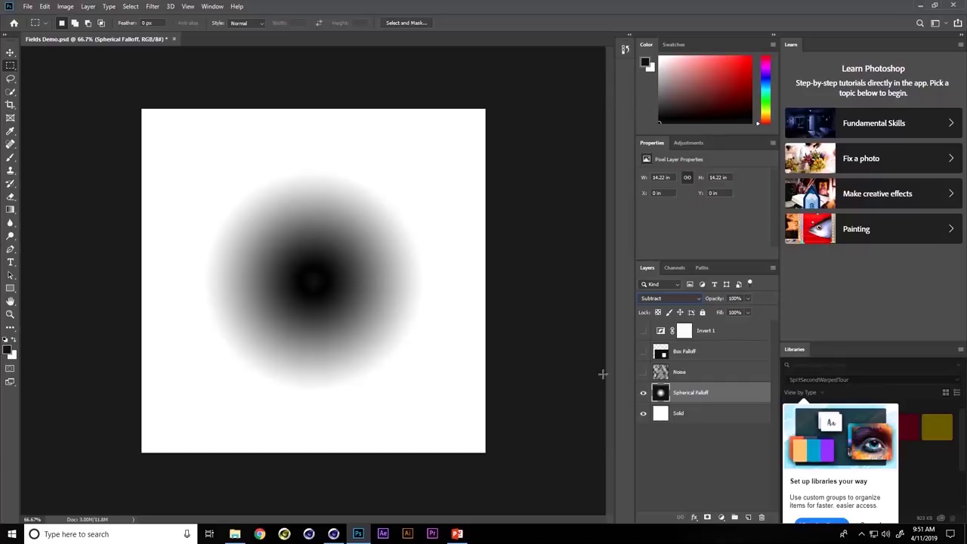
Show the Noise layer and blend it with Overlay
{"action": "left_click", "coordinate": [643, 374]}
{"action": "left_click", "coordinate": [702, 376]}
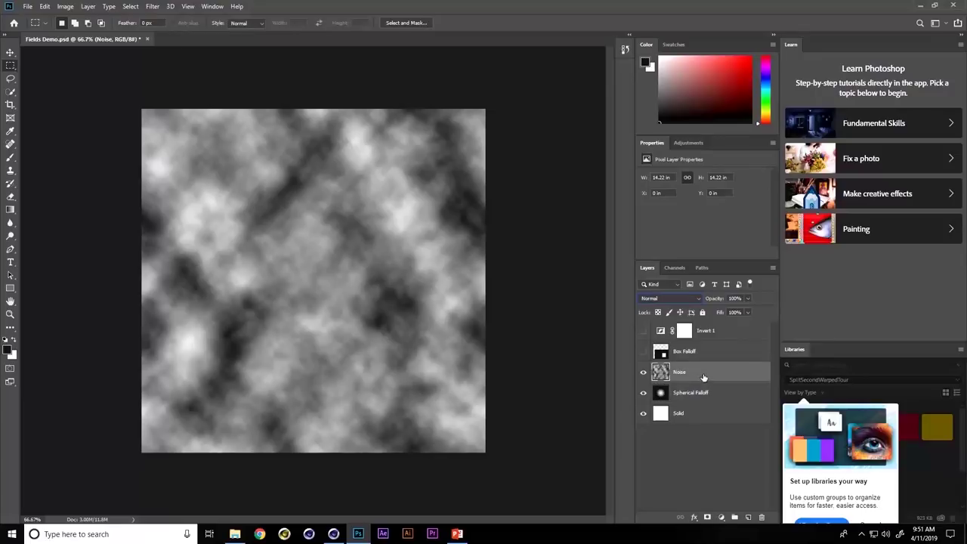
{"action": "left_click", "coordinate": [676, 298]}
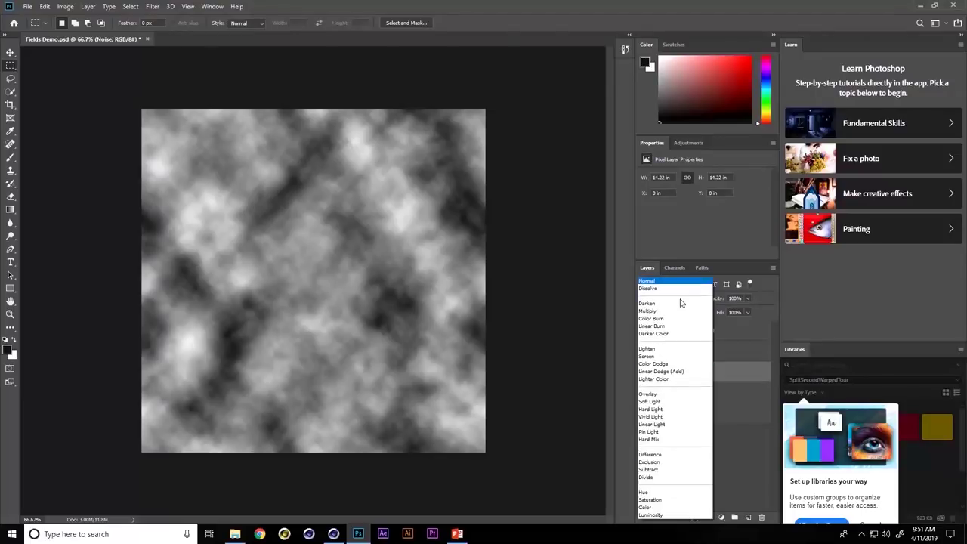
{"action": "left_click", "coordinate": [649, 394]}
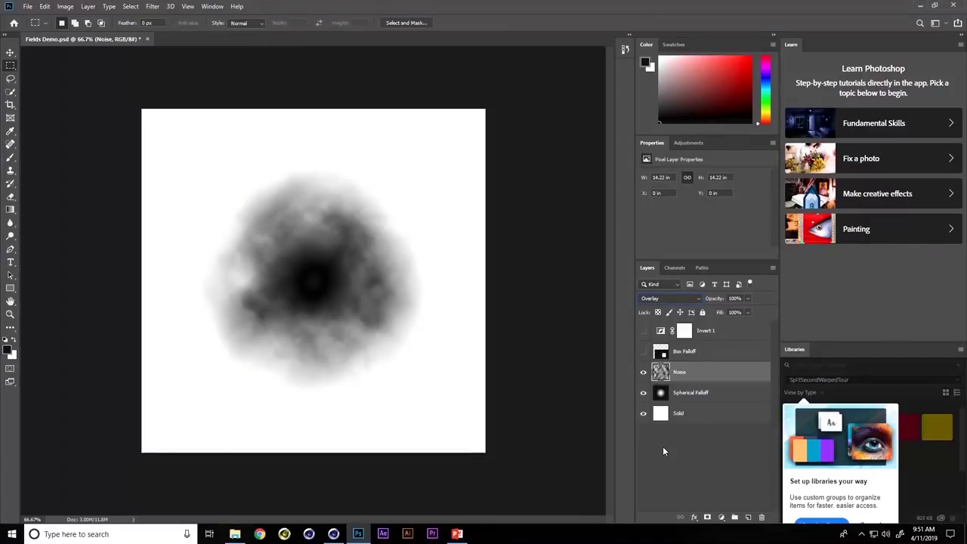
Show and activate the Invert 1 layer, then switch back to Cinema 4D
{"action": "left_click", "coordinate": [644, 331]}
{"action": "left_click", "coordinate": [717, 337]}
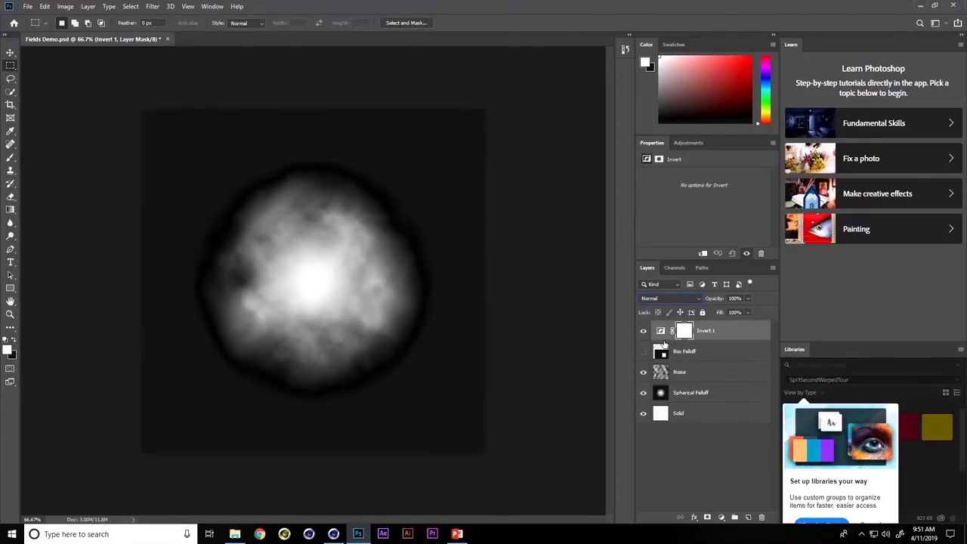
{"action": "left_click", "coordinate": [334, 531]}
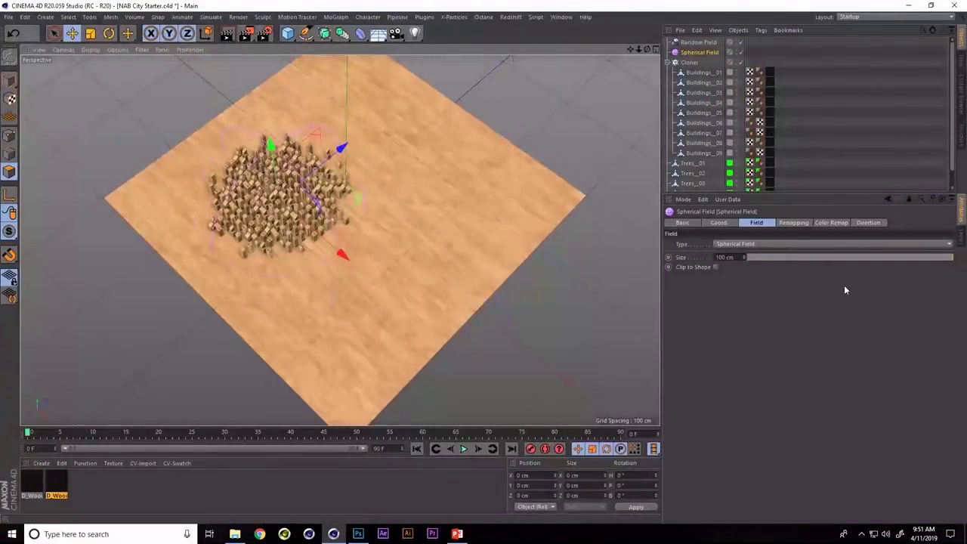
Delete the Random Field and Spherical Field objects
{"action": "left_click_drag", "start_coordinate": [822, 194], "coordinate": [794, 224]}
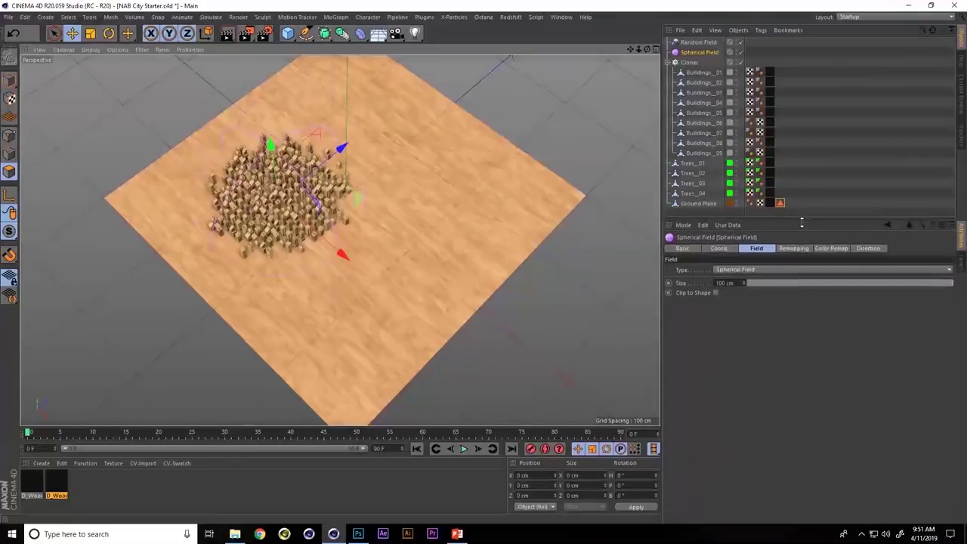
{"action": "left_click", "coordinate": [710, 43], "text": "shift"}
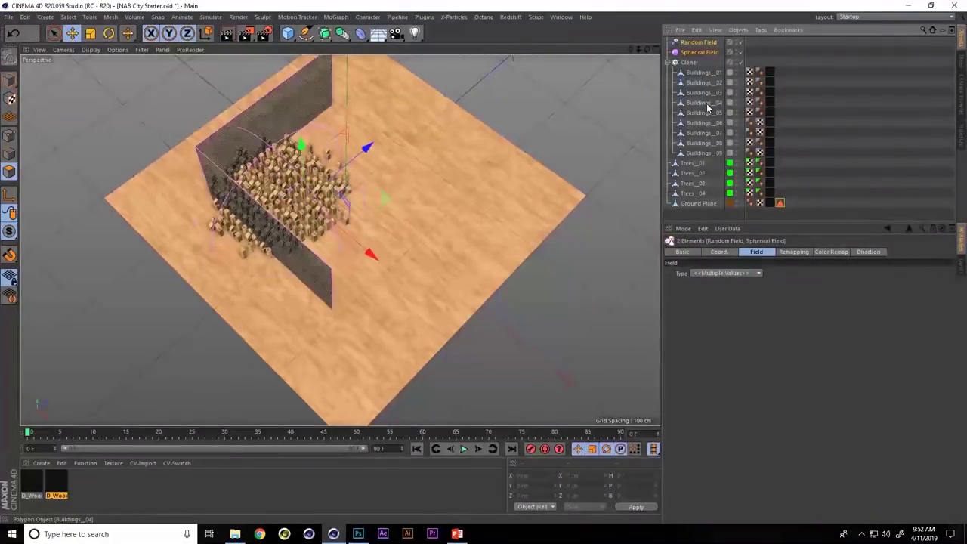
{"action": "key", "text": "Delete"}
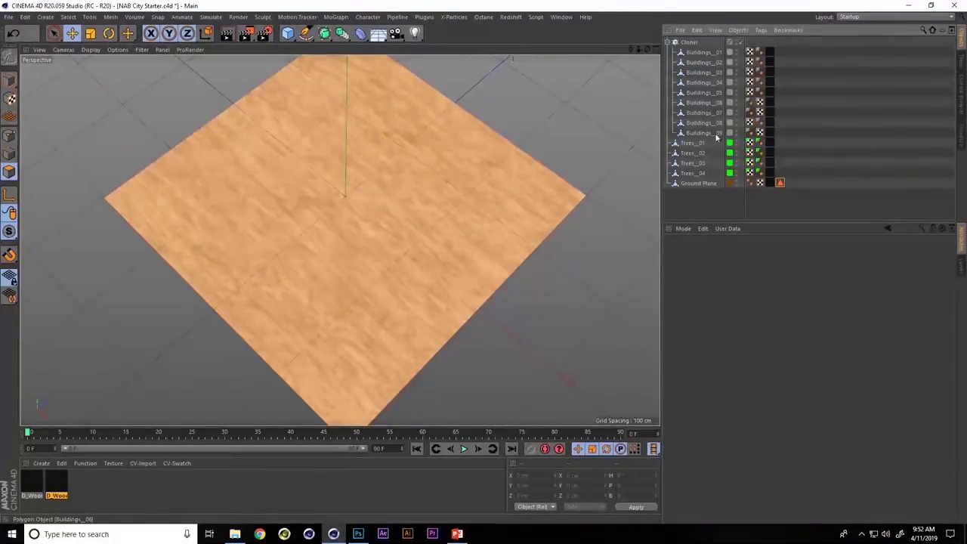
Remove the Invert layer from the buildings tag's Fields, leaving only the Solid layer
{"action": "left_click", "coordinate": [779, 183]}
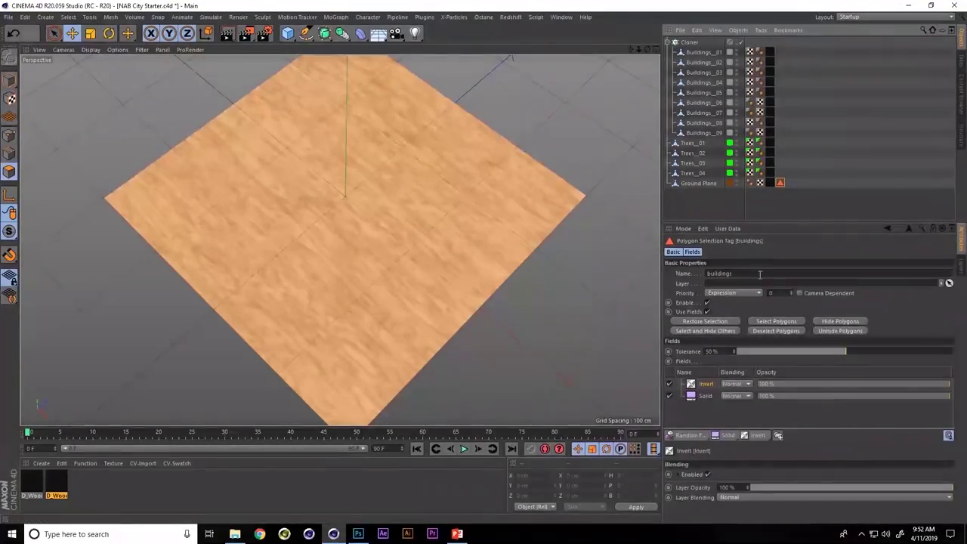
{"action": "left_click", "coordinate": [702, 397], "text": "shift"}
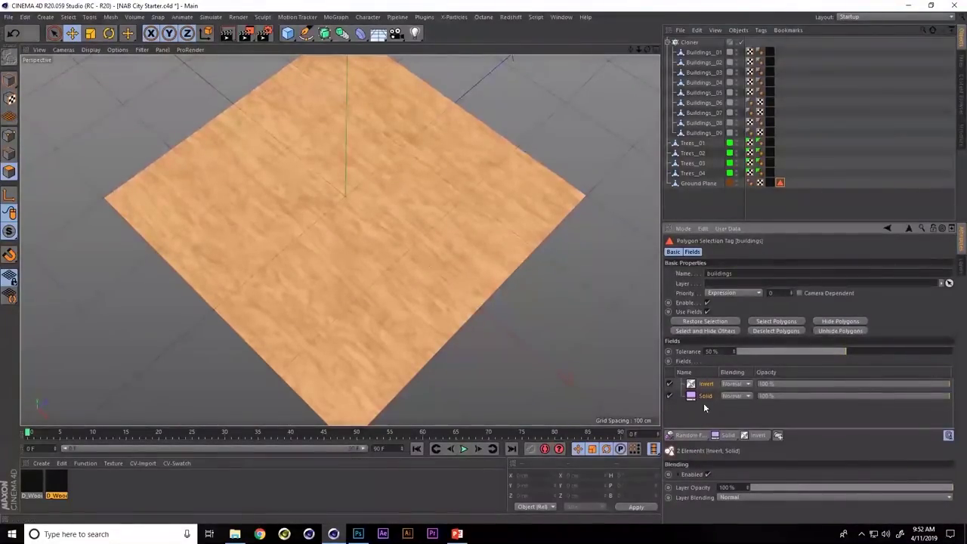
{"action": "left_click", "coordinate": [704, 404]}
{"action": "left_click", "coordinate": [710, 384]}
{"action": "key", "text": "Delete"}
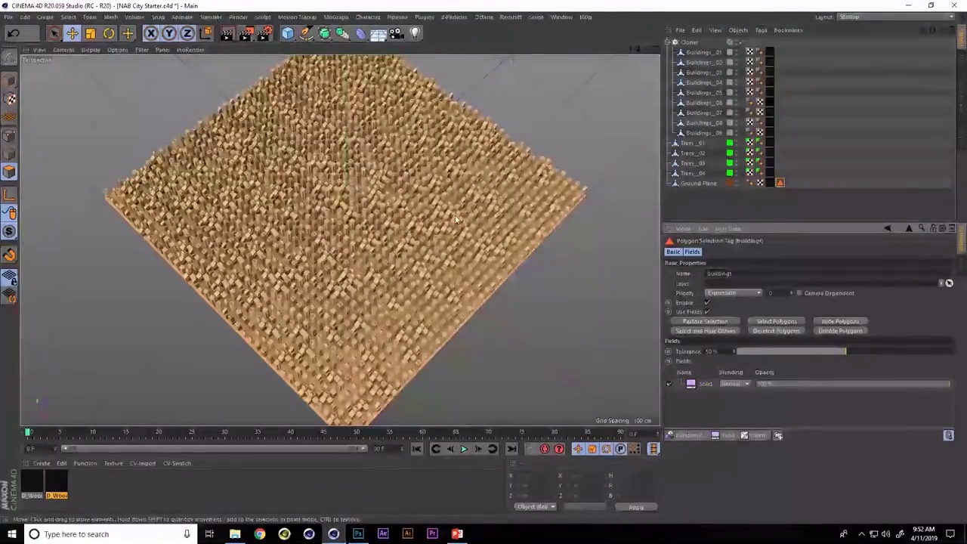
{"action": "left_click_drag", "start_coordinate": [455, 219], "coordinate": [211, 140], "text": "alt"}
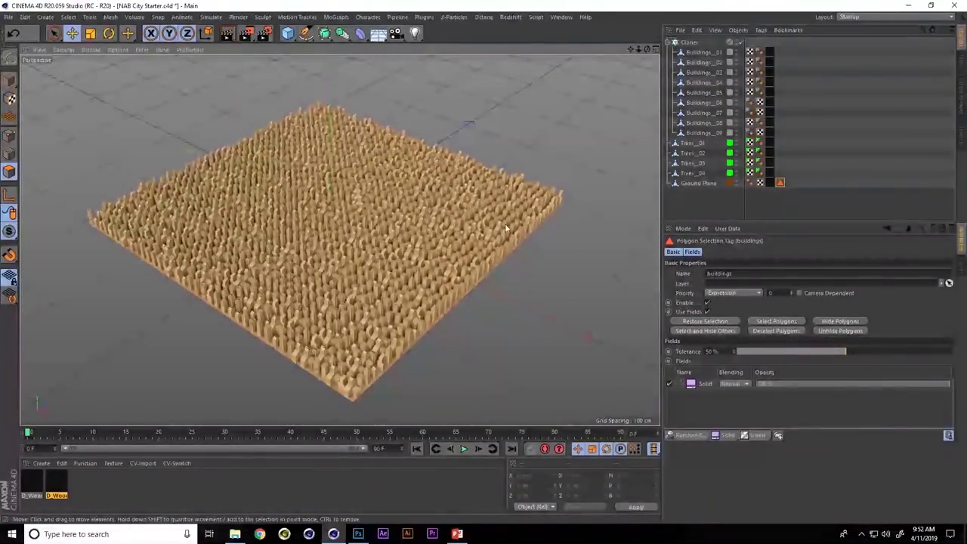
{"action": "left_click_drag", "start_coordinate": [507, 228], "coordinate": [514, 279], "text": "alt"}
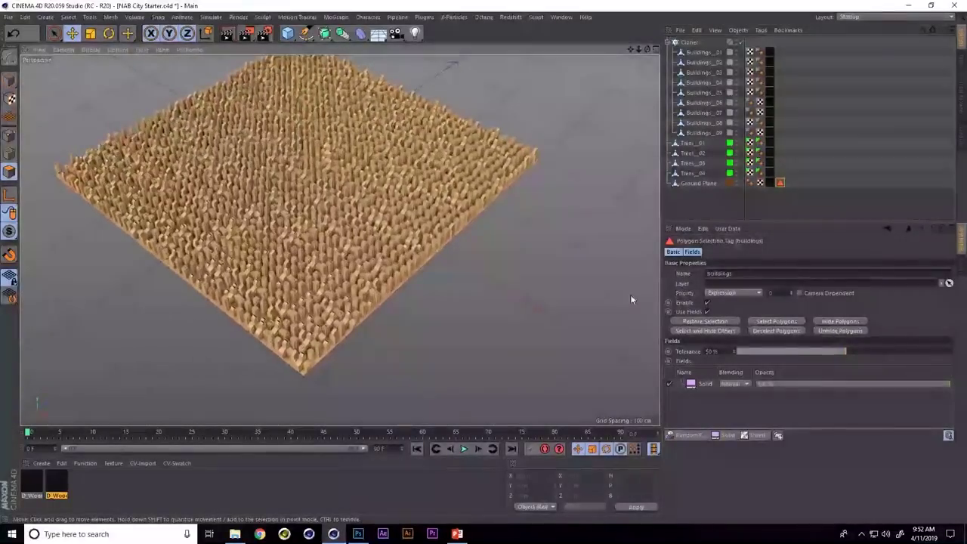
Add a Shader Field using a Noise shader with Subtract blending to the buildings selection
{"action": "left_click", "coordinate": [690, 435]}
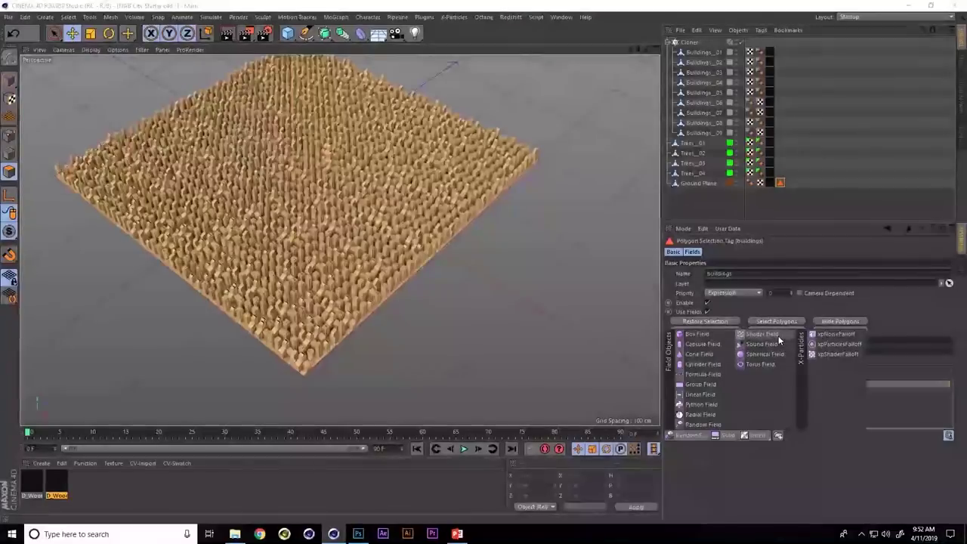
{"action": "left_click", "coordinate": [765, 334]}
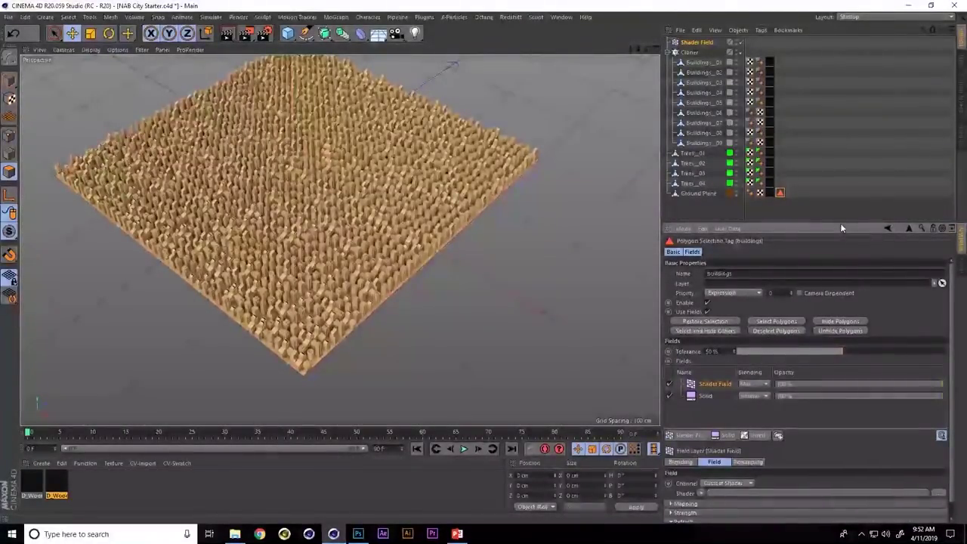
{"action": "left_click_drag", "start_coordinate": [842, 221], "coordinate": [838, 165]}
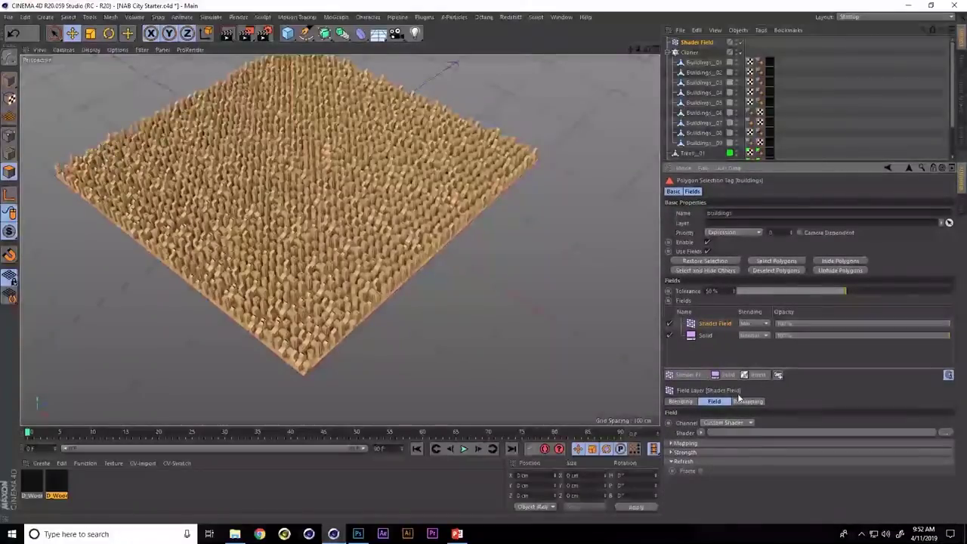
{"action": "left_click", "coordinate": [701, 432]}
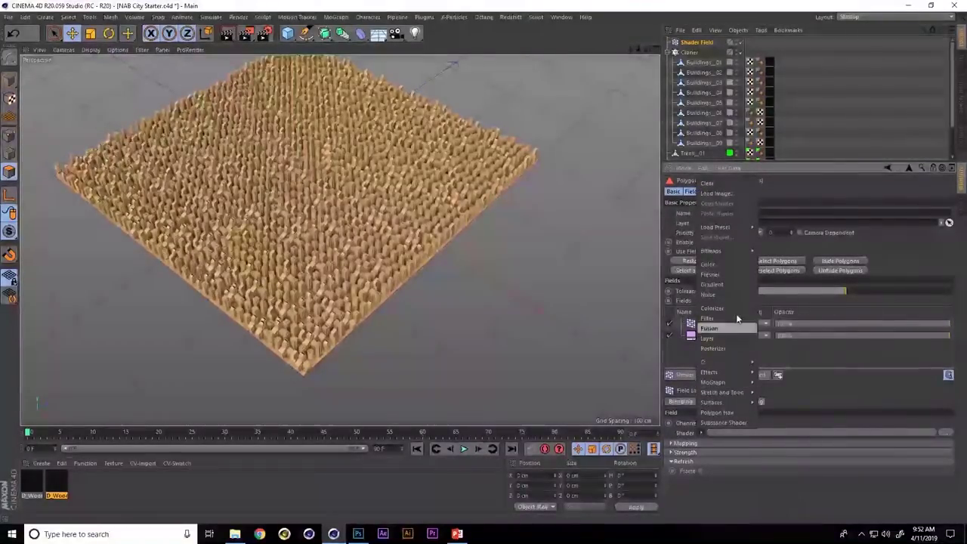
{"action": "left_click", "coordinate": [732, 294]}
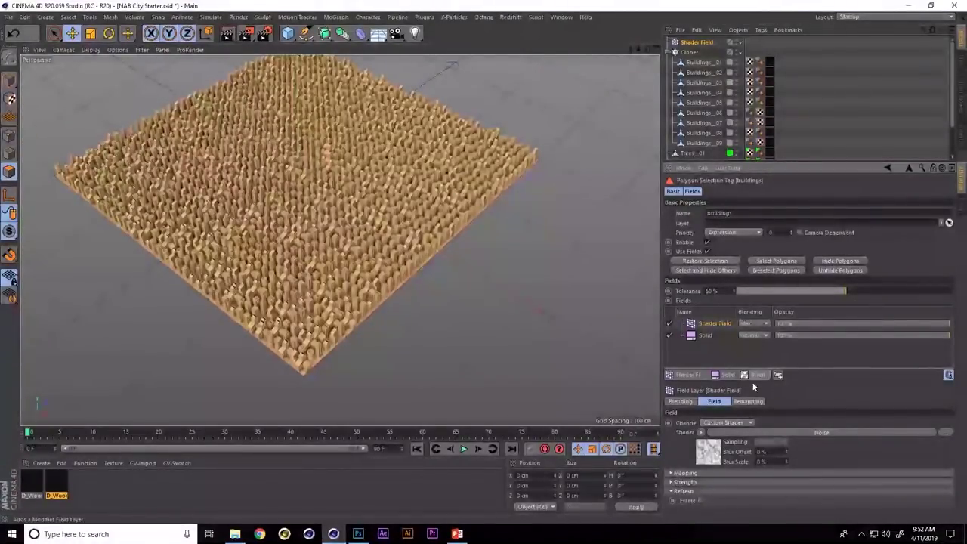
{"action": "left_click", "coordinate": [753, 323]}
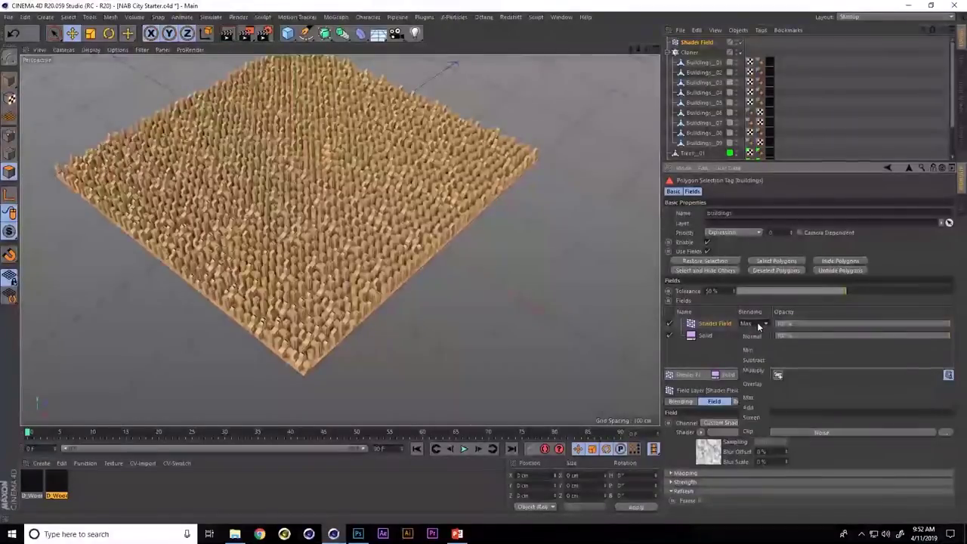
{"action": "left_click", "coordinate": [753, 361]}
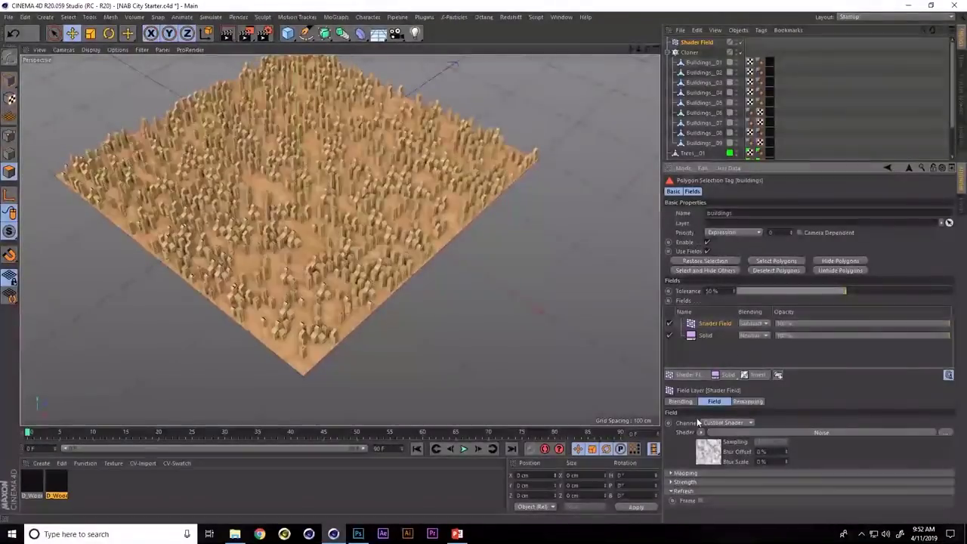
{"action": "left_click", "coordinate": [709, 451]}
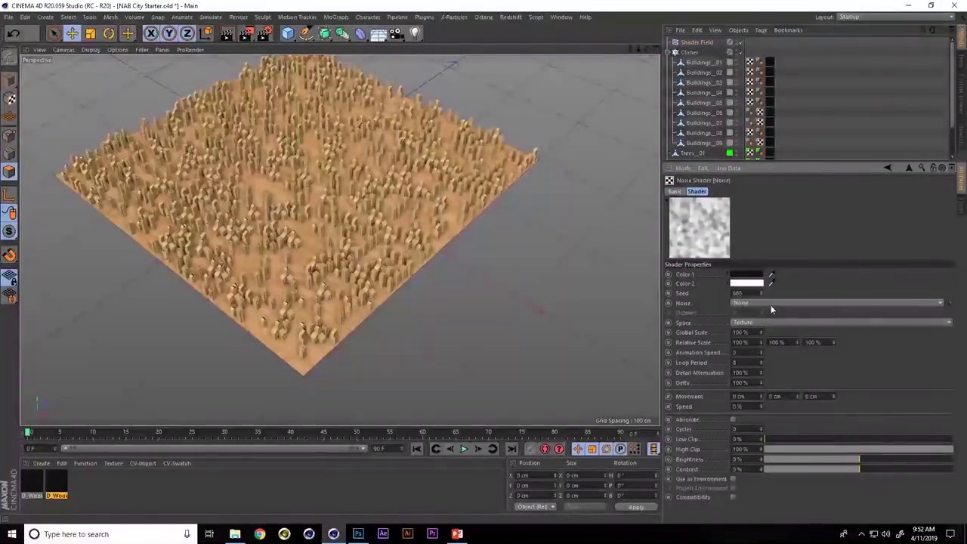
Set the noise to Cell Noise with 70% Low Clip and about 230% Global Scale
{"action": "left_click", "coordinate": [771, 304]}
{"action": "left_click", "coordinate": [754, 234]}
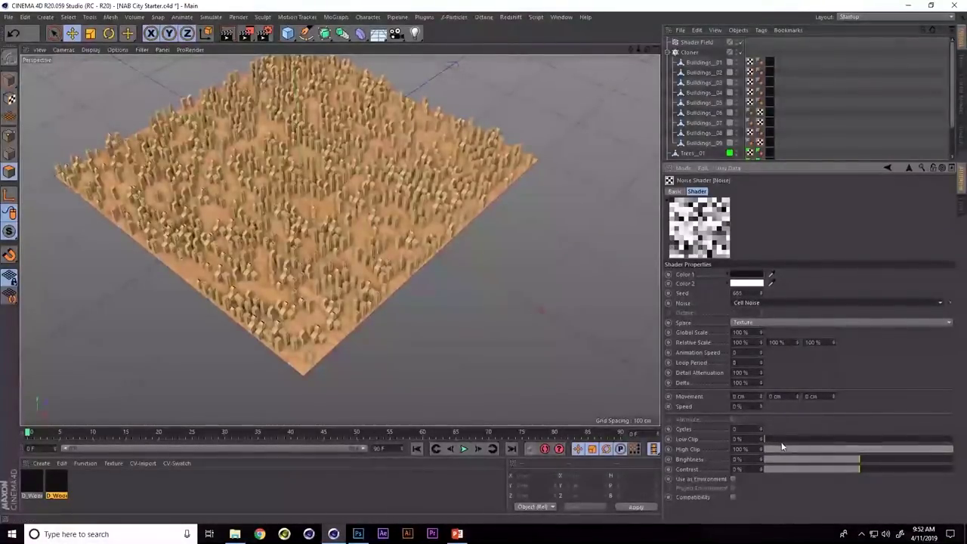
{"action": "left_click_drag", "start_coordinate": [798, 436], "coordinate": [872, 448]}
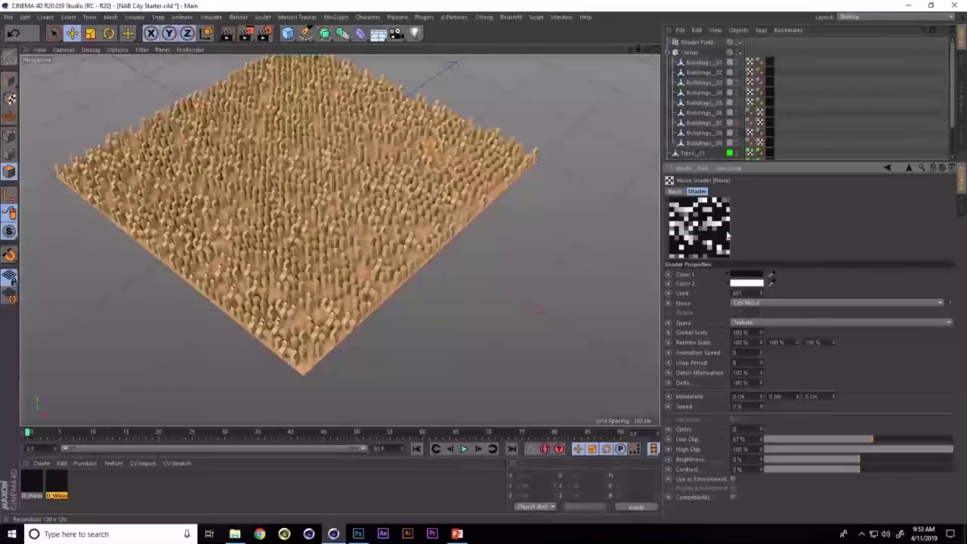
{"action": "left_click_drag", "start_coordinate": [871, 450], "coordinate": [902, 443]}
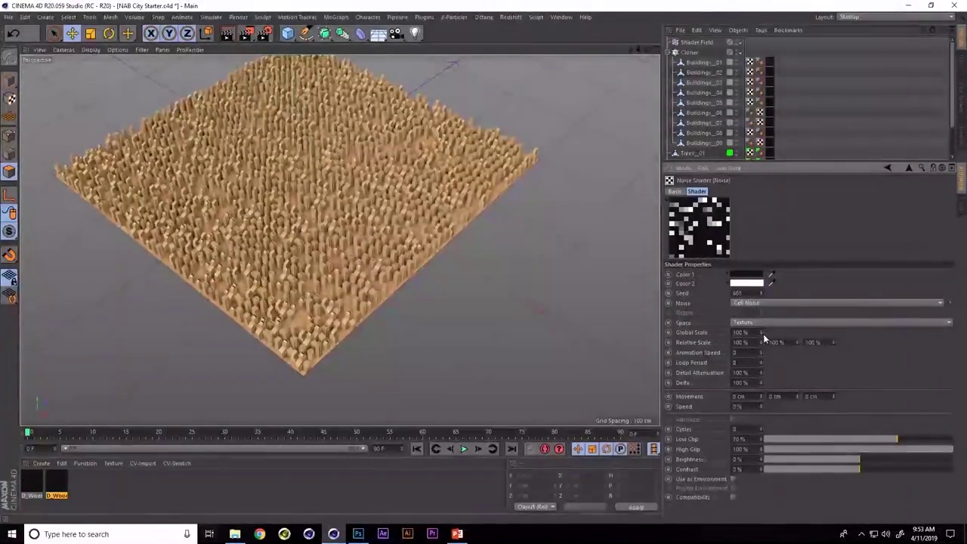
{"action": "left_click_drag", "start_coordinate": [762, 332], "coordinate": [784, 269]}
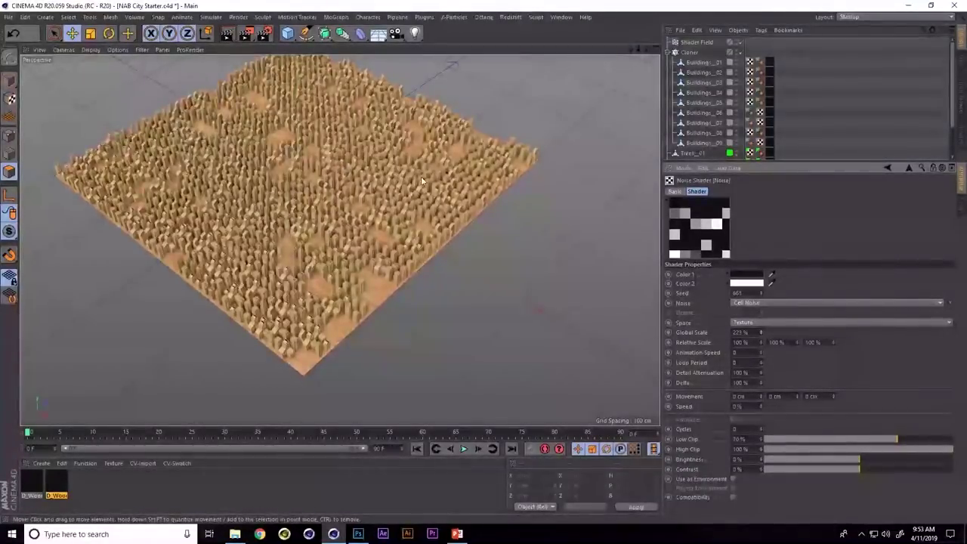
{"action": "left_click_drag", "start_coordinate": [421, 181], "coordinate": [423, 216], "text": "alt"}
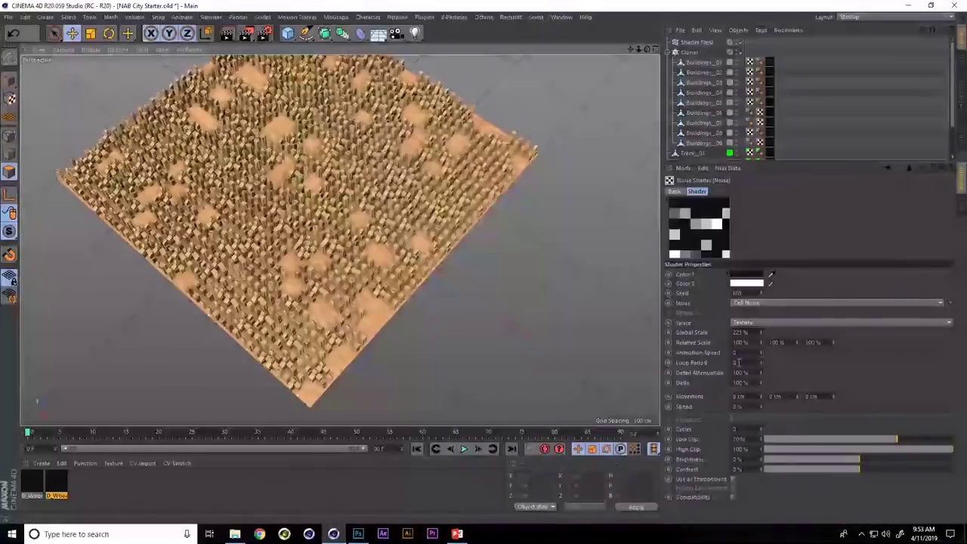
{"action": "left_click_drag", "start_coordinate": [762, 332], "coordinate": [766, 321]}
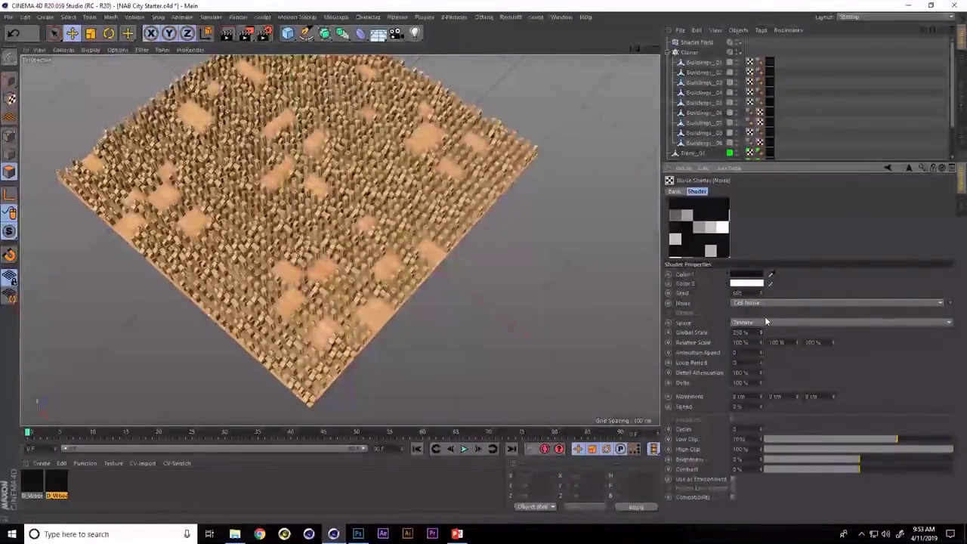
{"action": "left_click", "coordinate": [888, 168]}
Add a second Shader Field, Shader Field.1, with Subtract blending and a Noise shader
{"action": "right_click", "coordinate": [698, 377]}
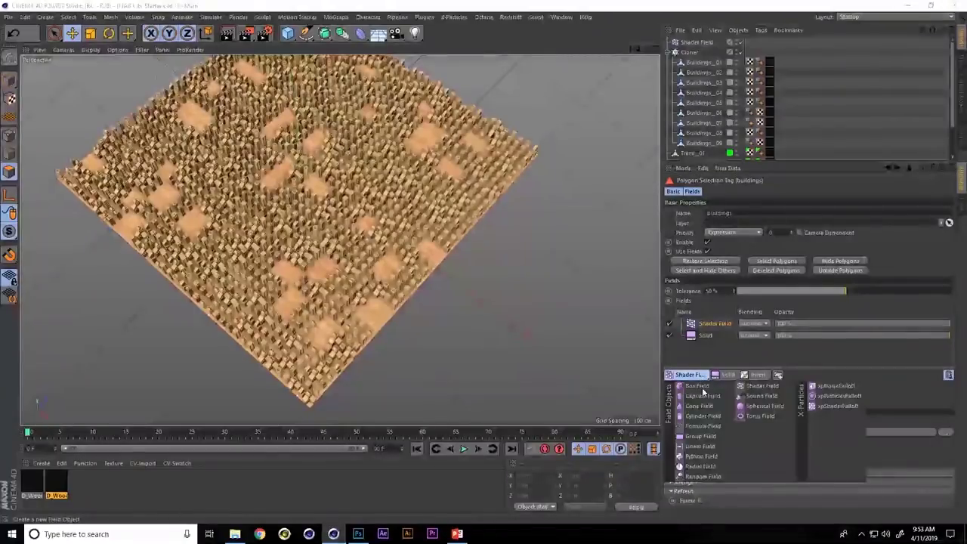
{"action": "left_click", "coordinate": [763, 399]}
{"action": "left_click", "coordinate": [765, 325]}
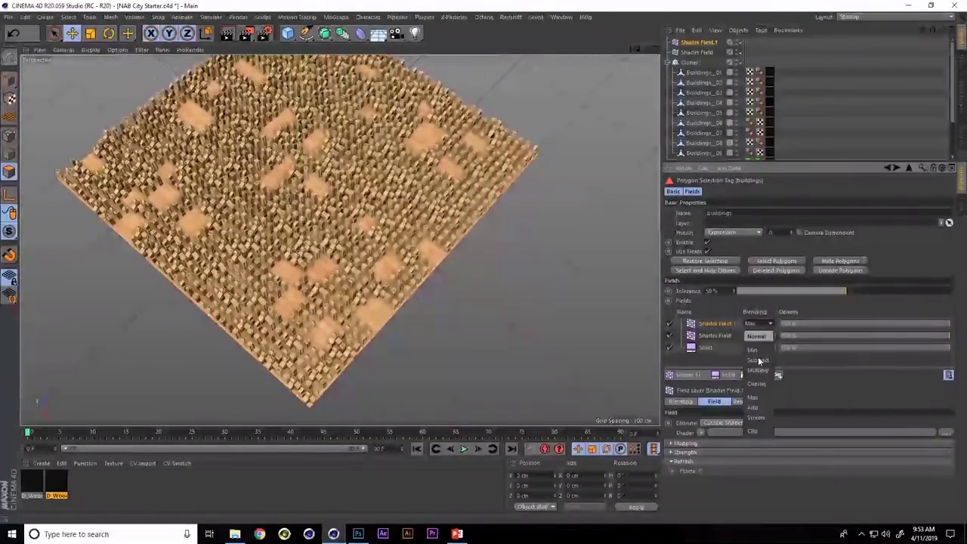
{"action": "left_click", "coordinate": [767, 360]}
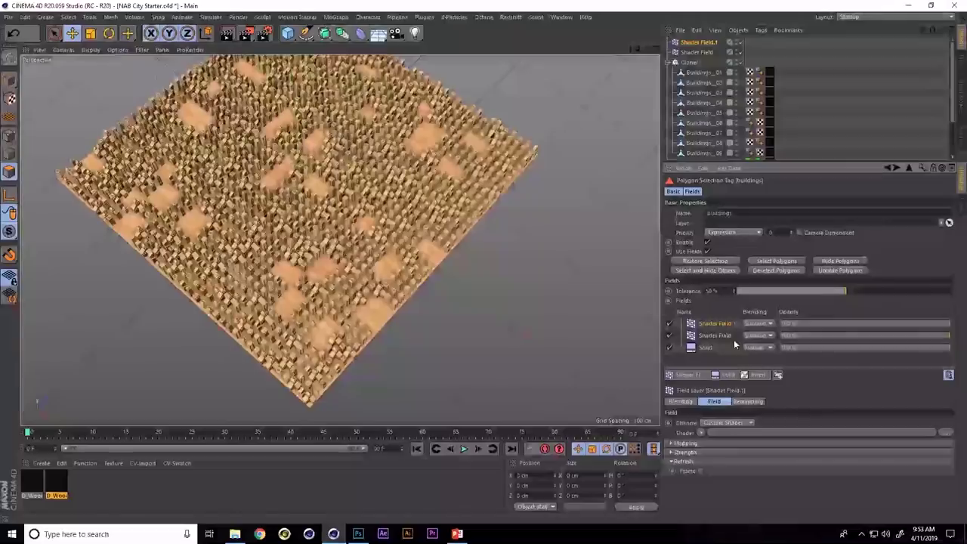
{"action": "left_click", "coordinate": [702, 430]}
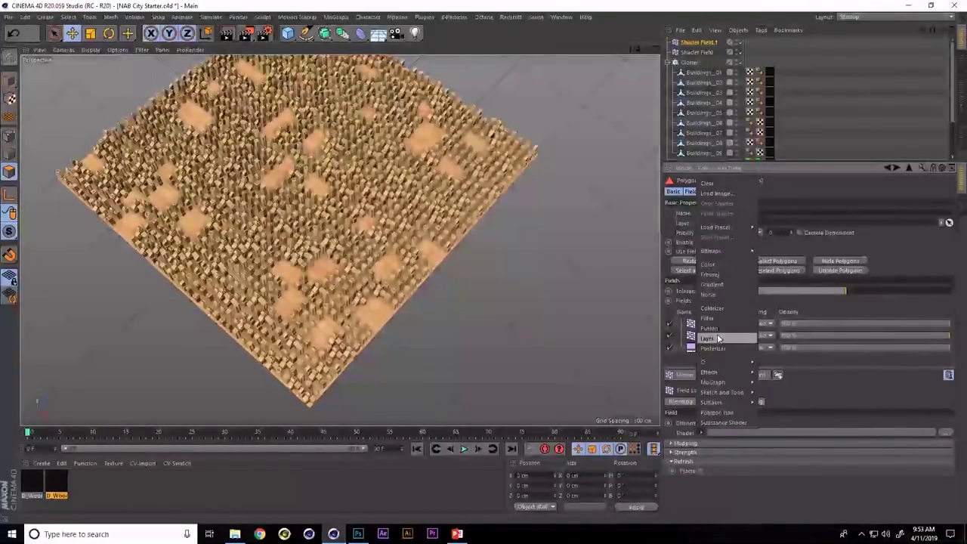
{"action": "left_click", "coordinate": [710, 294]}
Set the second noise to Cell Noise with about 91% Low Clip and a larger Global Scale
{"action": "left_click", "coordinate": [722, 448]}
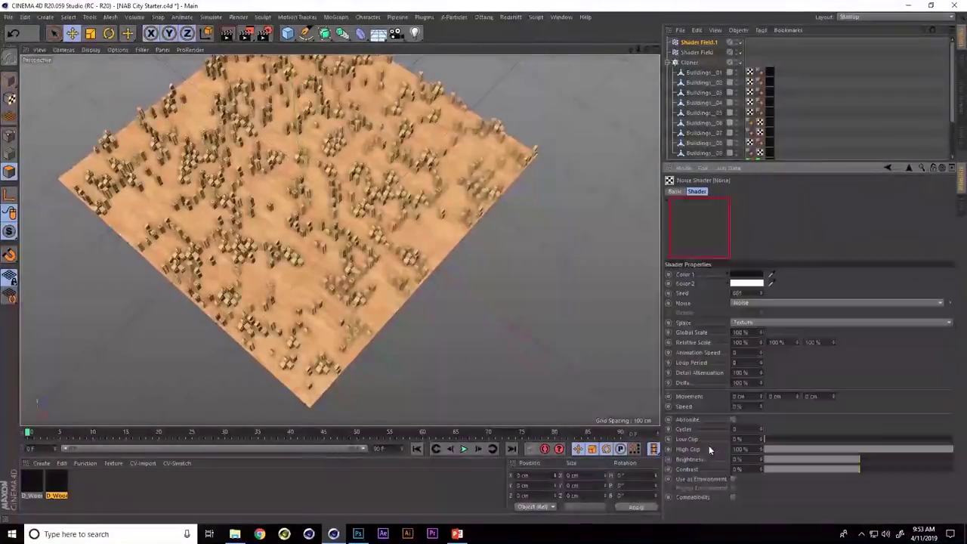
{"action": "left_click", "coordinate": [752, 305]}
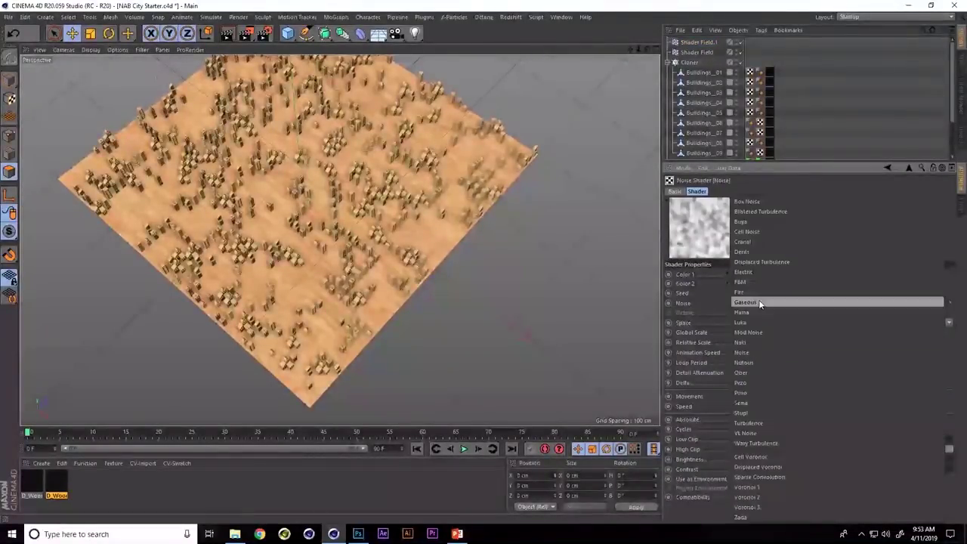
{"action": "left_click", "coordinate": [768, 230]}
{"action": "left_click_drag", "start_coordinate": [874, 441], "coordinate": [935, 440]}
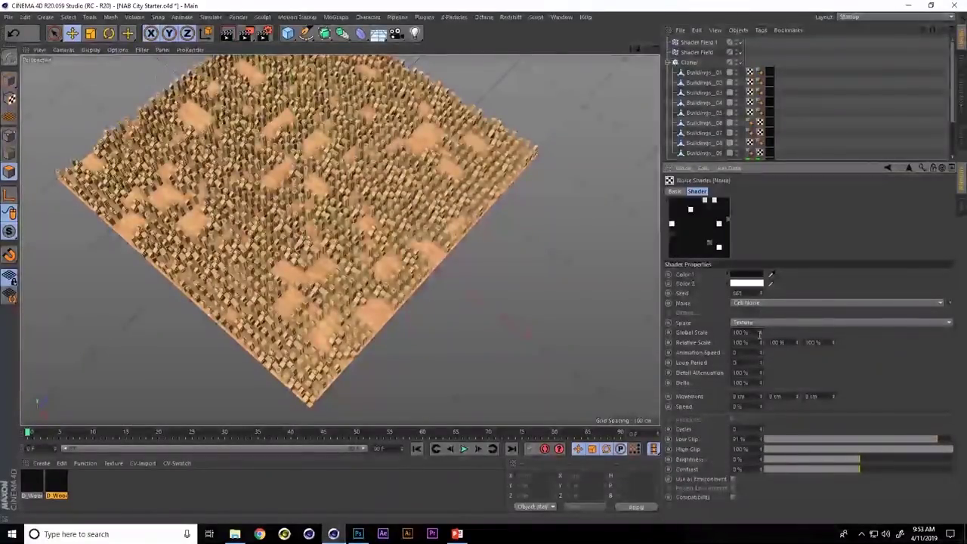
{"action": "left_click_drag", "start_coordinate": [763, 329], "coordinate": [801, 248]}
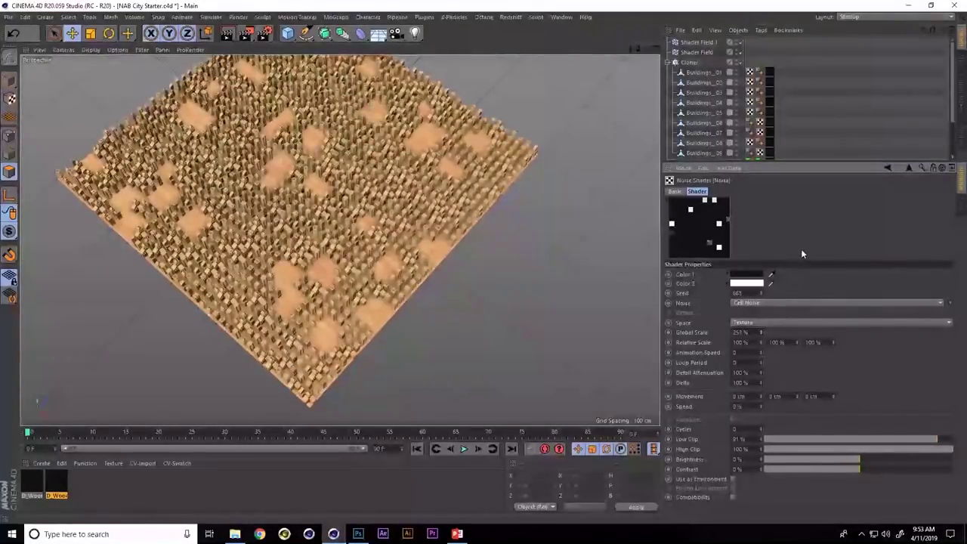
{"action": "left_click", "coordinate": [889, 167]}
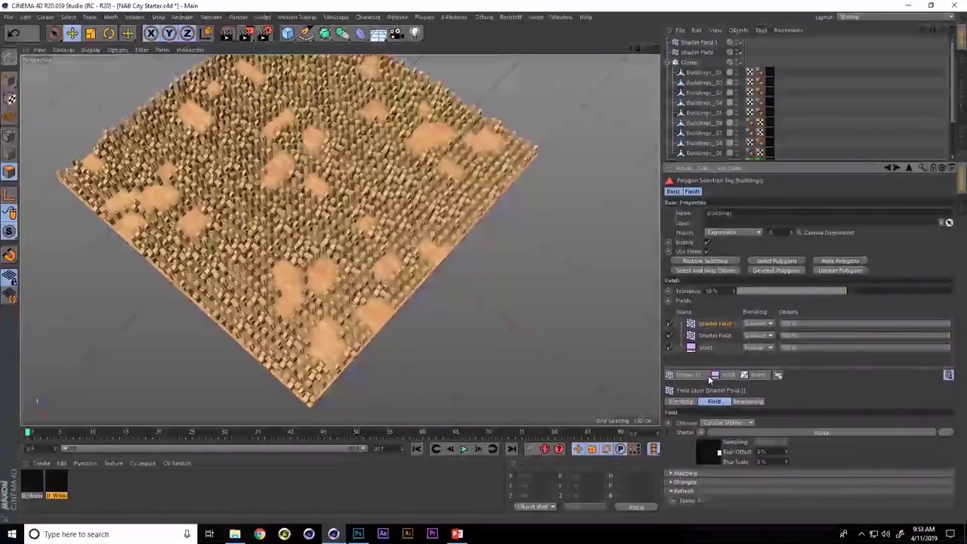
Raise the noise Seed to 572 to reshuffle the open patches
{"action": "left_click", "coordinate": [747, 432]}
{"action": "left_click", "coordinate": [763, 293]}
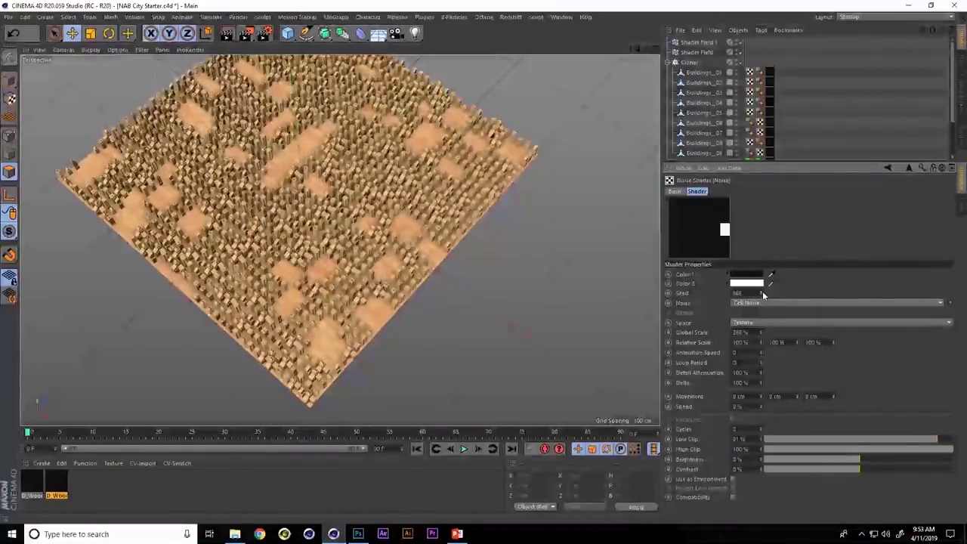
{"action": "left_click", "coordinate": [763, 293]}
{"action": "left_click", "coordinate": [763, 293]}
{"action": "left_click", "coordinate": [763, 293]}
{"action": "left_click", "coordinate": [763, 293]}
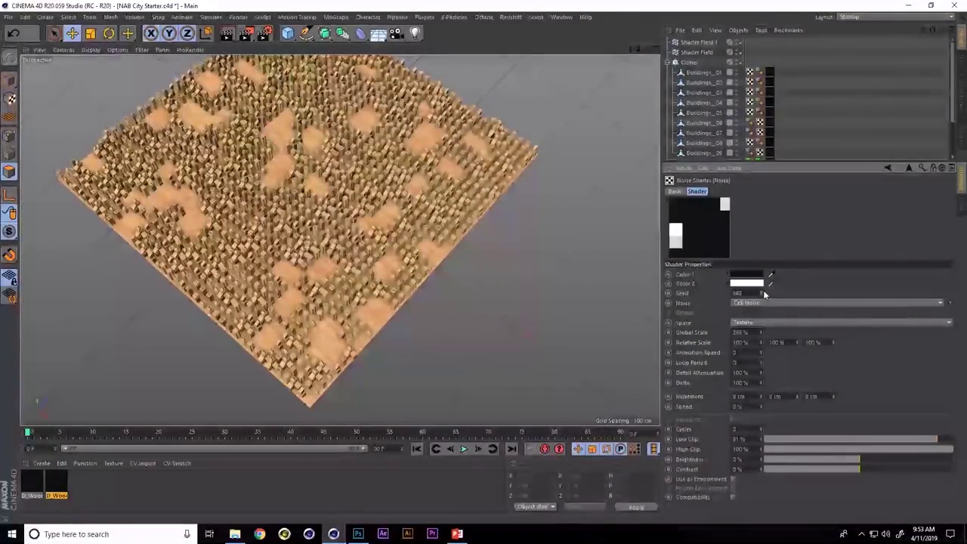
{"action": "left_click", "coordinate": [763, 293]}
{"action": "left_click", "coordinate": [763, 294]}
{"action": "left_click", "coordinate": [763, 293]}
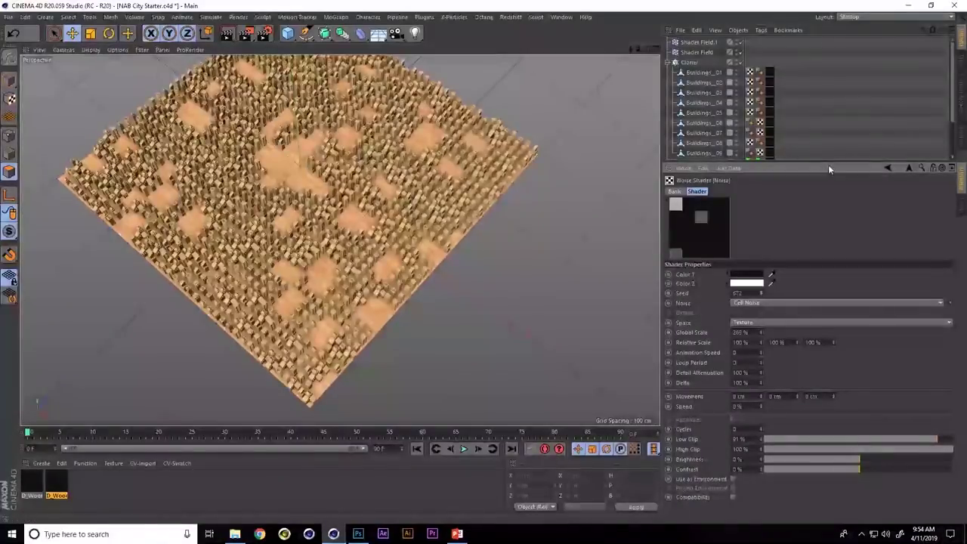
Collapse the Cloner, select the buildings tag, and select both Shader Field layers
{"action": "left_click", "coordinate": [675, 62]}
{"action": "left_click", "coordinate": [775, 111]}
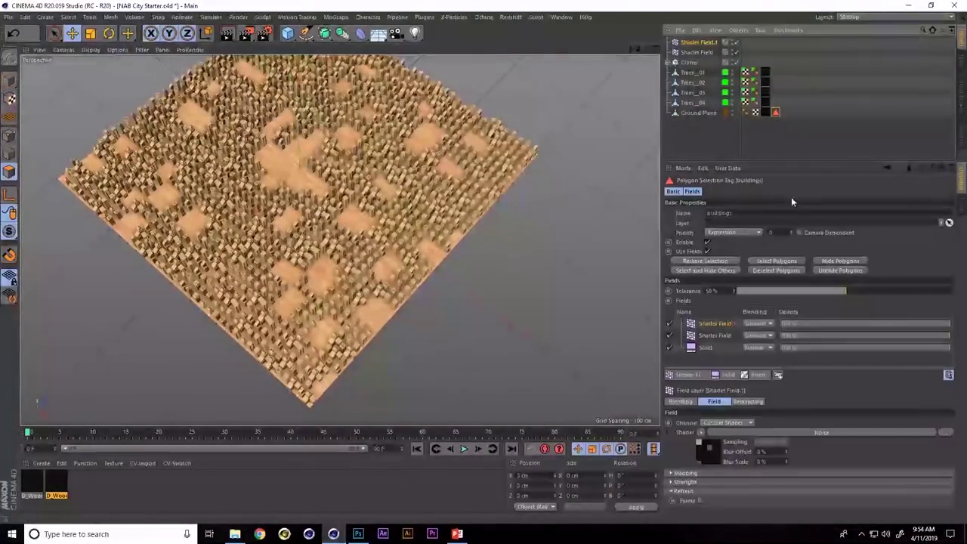
{"action": "key", "text": "F5"}
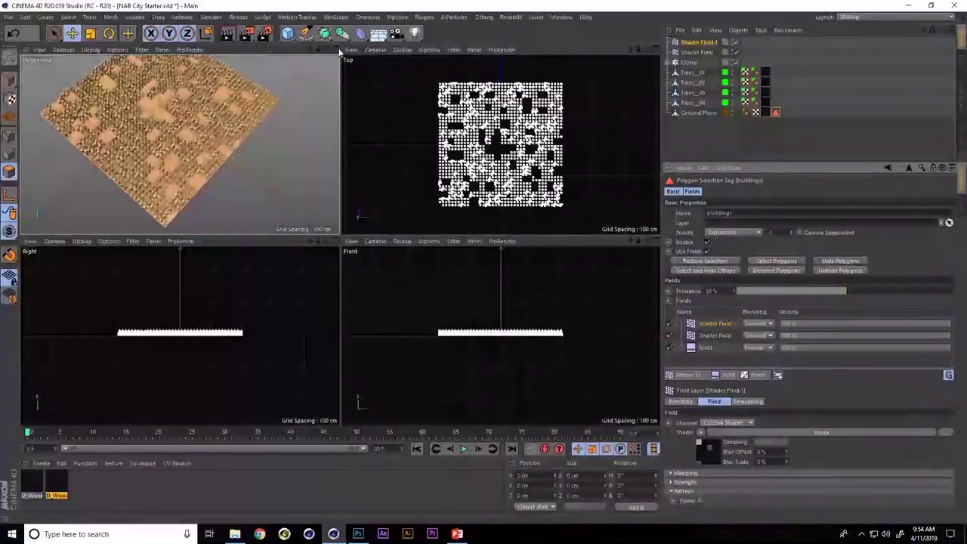
{"action": "key", "text": "F1"}
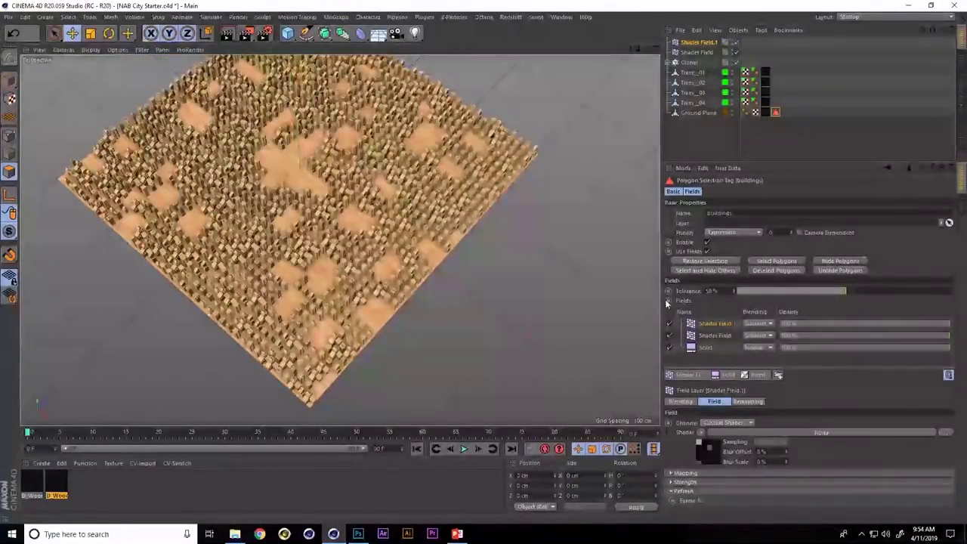
{"action": "left_click", "coordinate": [718, 336], "text": "shift"}
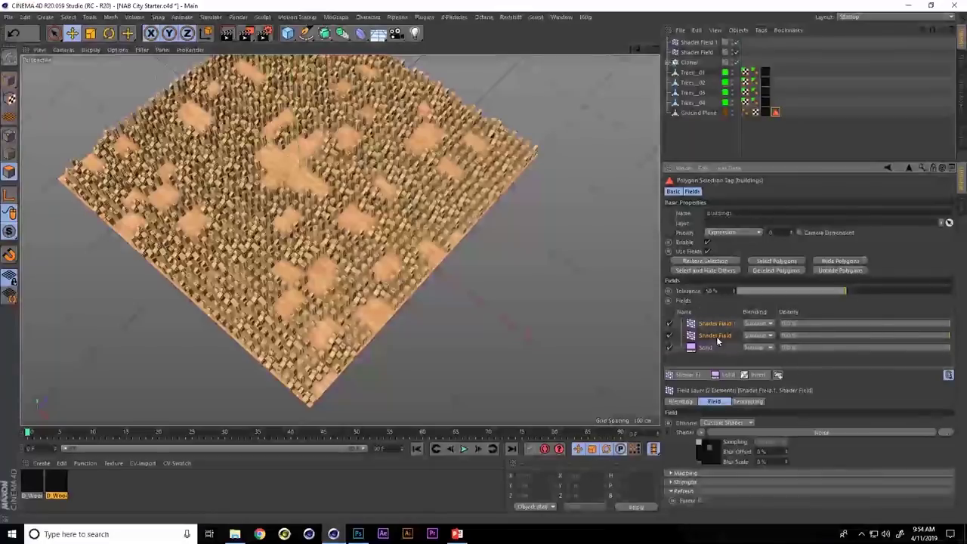
Wrap both Shader Fields in a new Group Field named 'parks', then reselect the buildings tag
{"action": "right_click", "coordinate": [715, 336]}
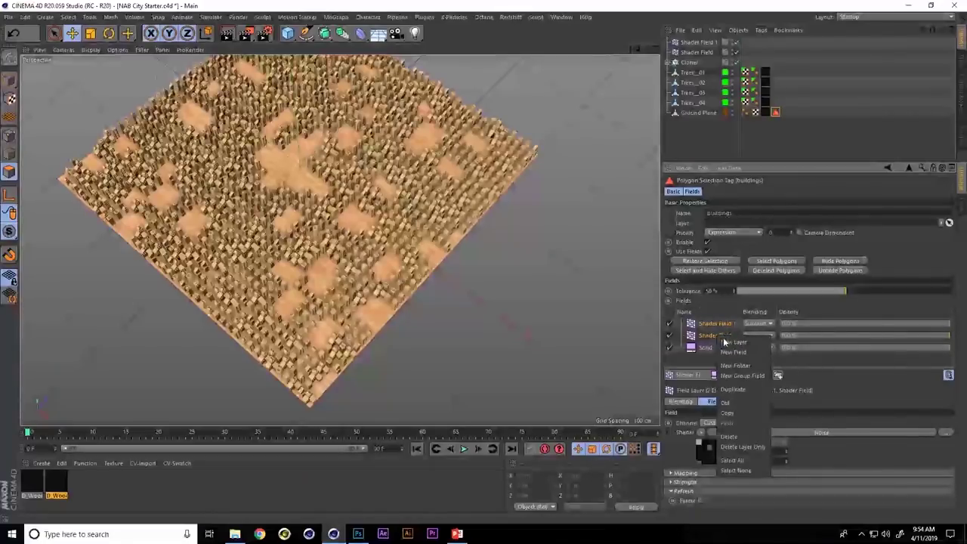
{"action": "left_click", "coordinate": [748, 376]}
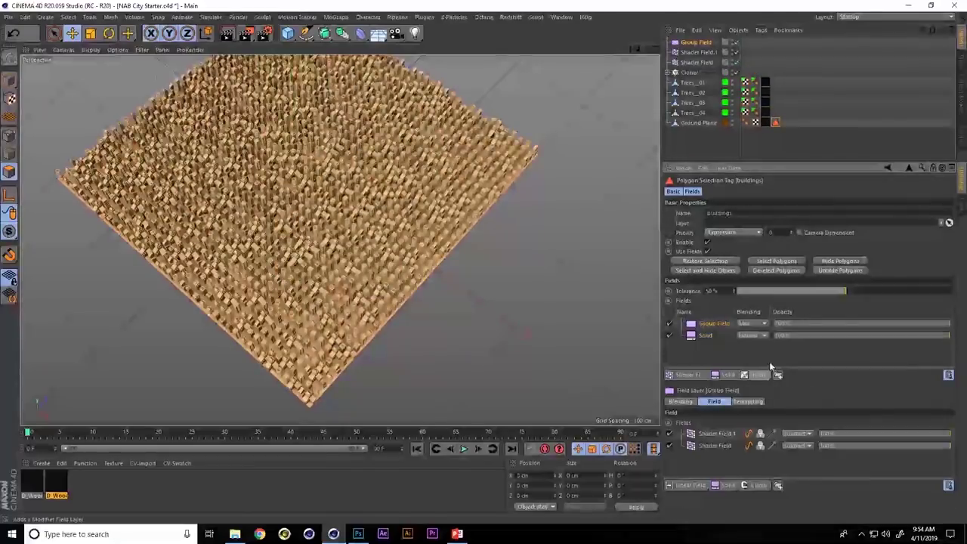
{"action": "double_click", "coordinate": [699, 44]}
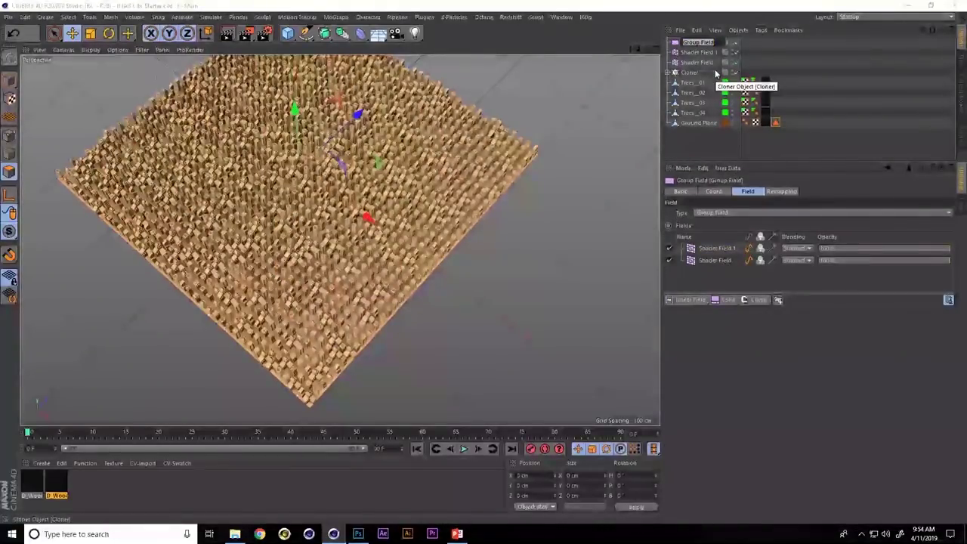
{"action": "type", "text": "grrks"}
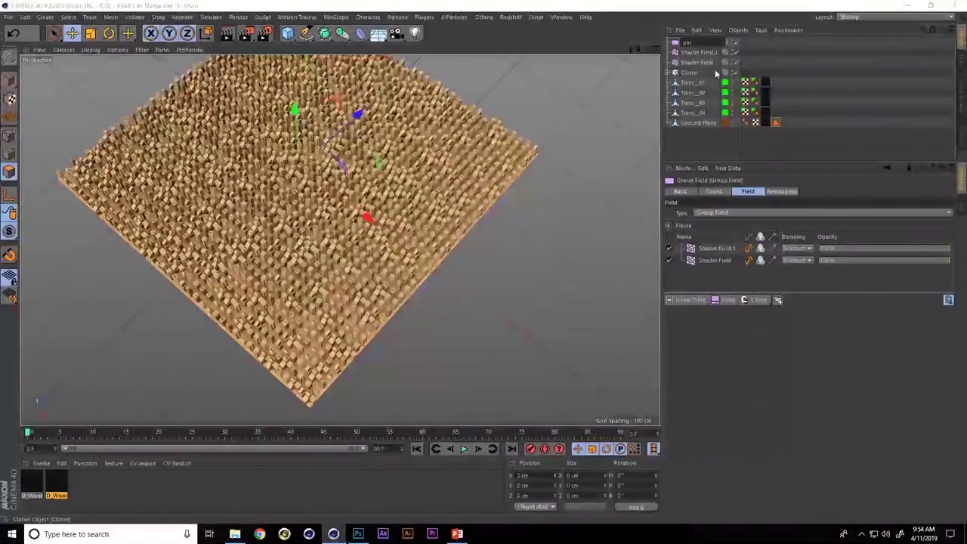
{"action": "key", "text": "Return"}
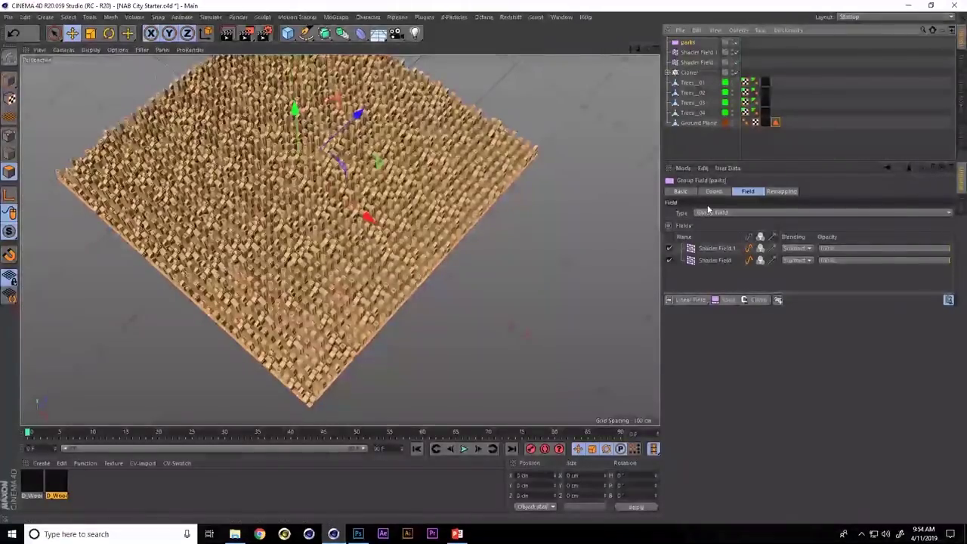
{"action": "left_click", "coordinate": [775, 122]}
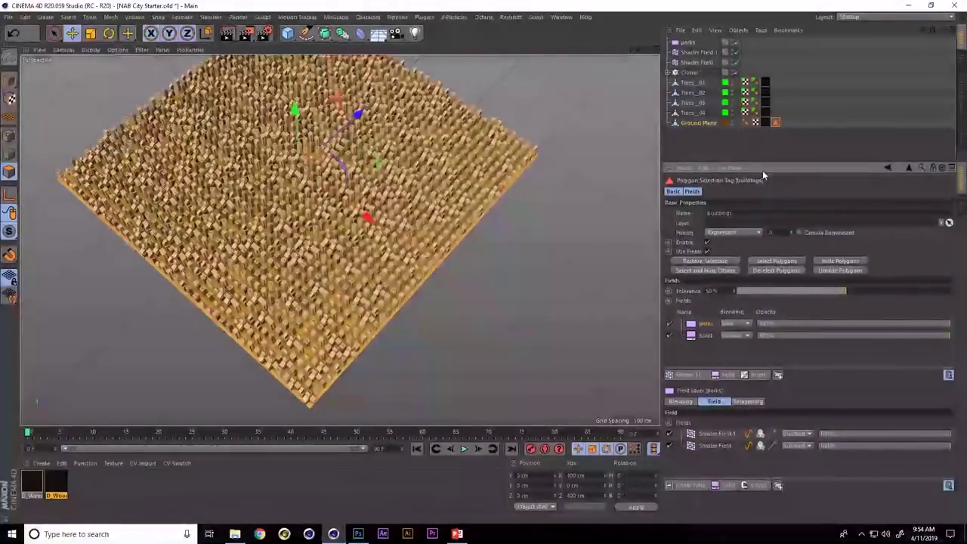
Change the Blending mode of both Shader Fields inside the parks group field
{"action": "double_click", "coordinate": [705, 324]}
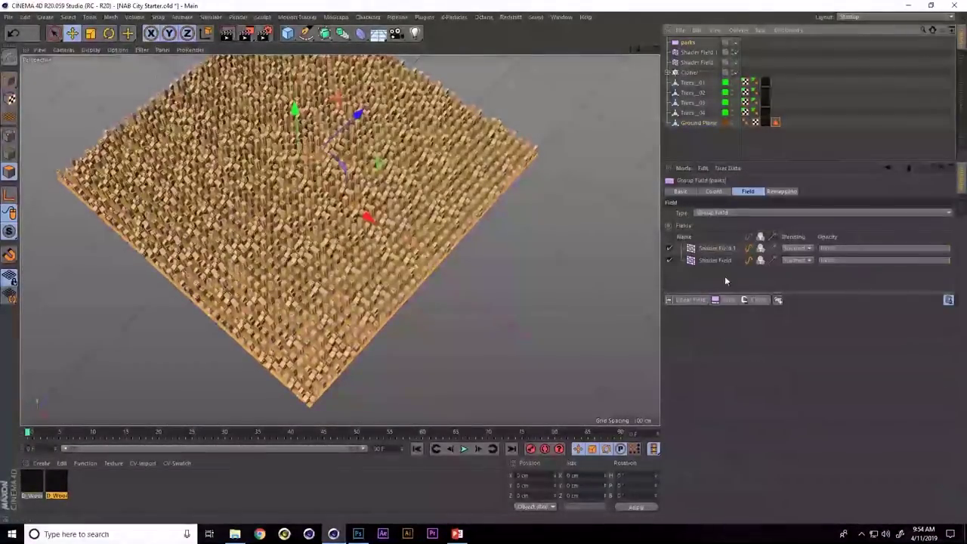
{"action": "left_click", "coordinate": [806, 261]}
{"action": "left_click", "coordinate": [802, 340]}
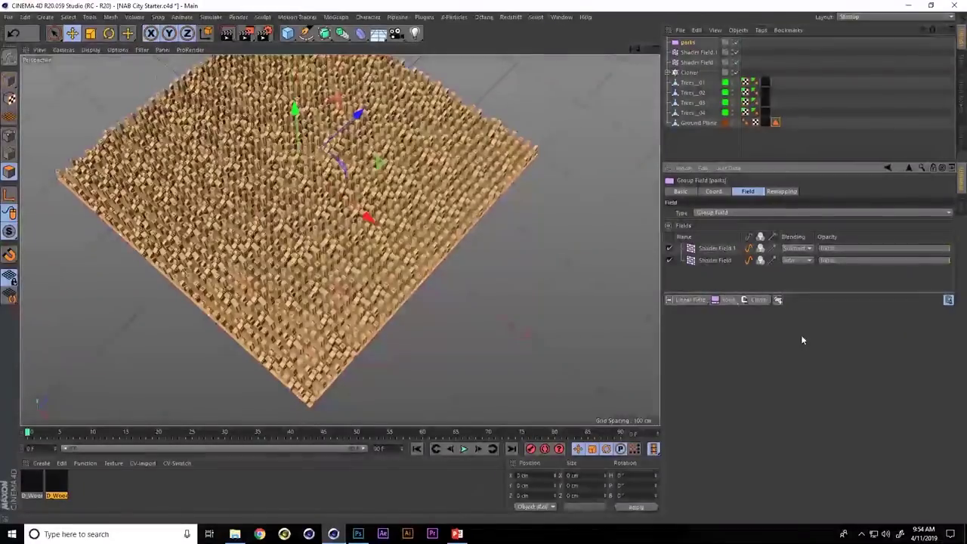
{"action": "left_click", "coordinate": [797, 250]}
{"action": "left_click", "coordinate": [796, 337]}
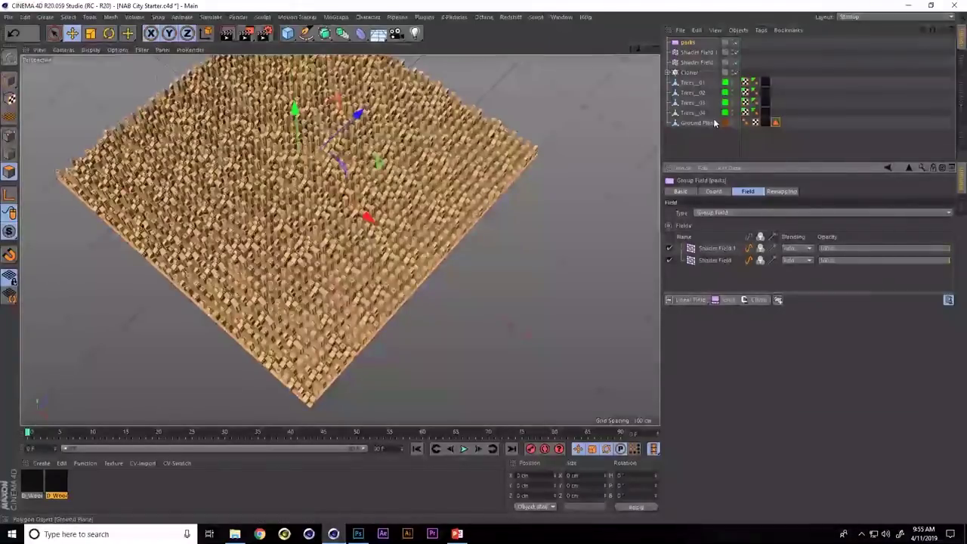
Set the parks layer's Blending to Subtract in the buildings selection tag
{"action": "left_click", "coordinate": [774, 124]}
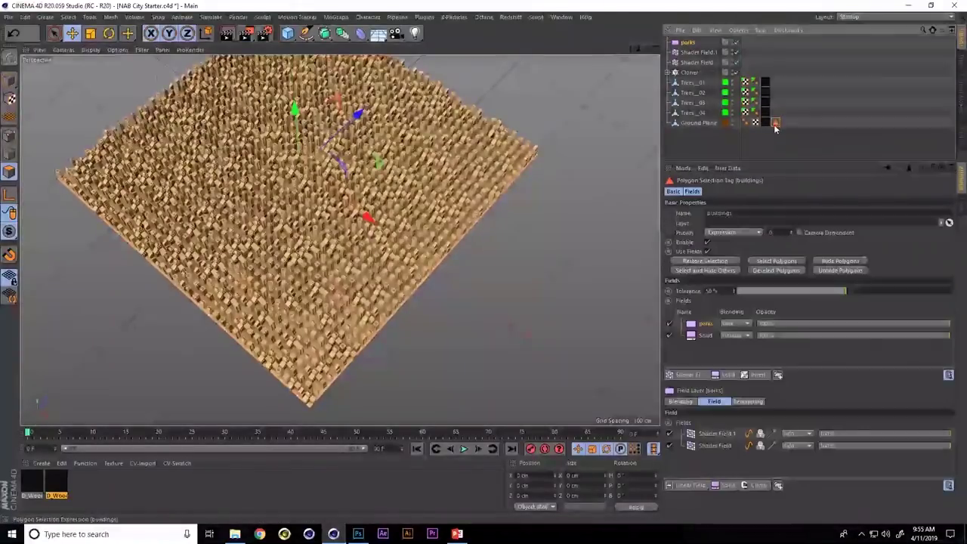
{"action": "left_click", "coordinate": [732, 327]}
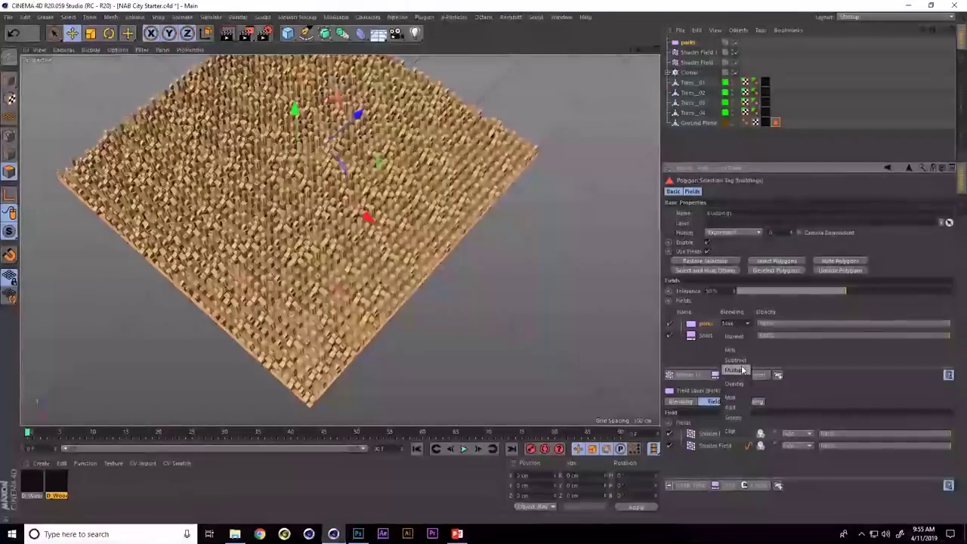
{"action": "left_click", "coordinate": [745, 371]}
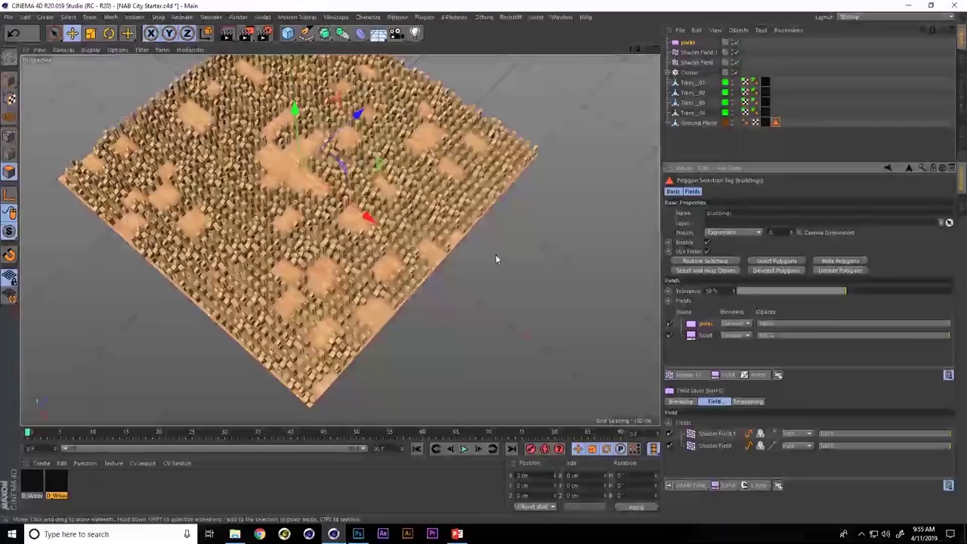
Add Shader Field.2 with a Tiles shader and set its Blending to Subtract
{"action": "left_click", "coordinate": [689, 375]}
{"action": "left_click", "coordinate": [765, 387]}
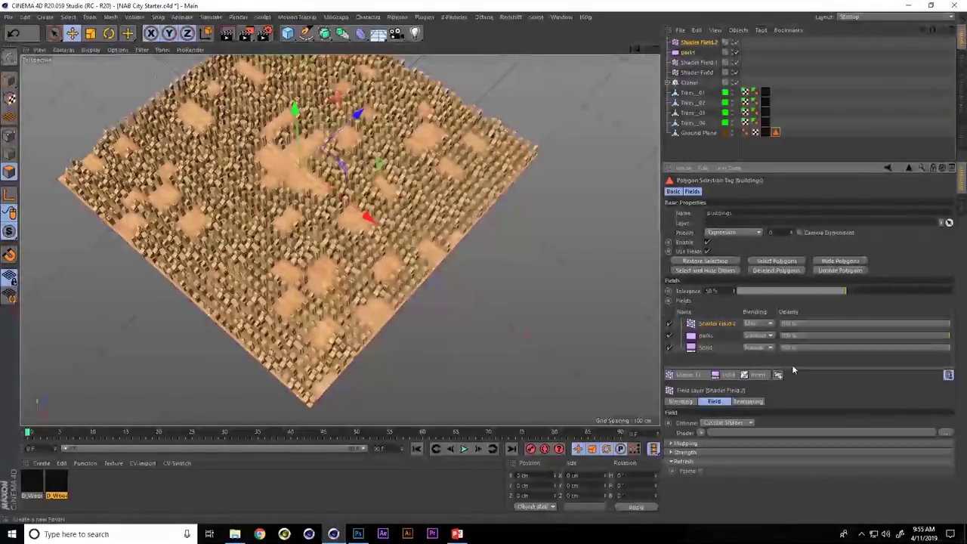
{"action": "left_click", "coordinate": [703, 431]}
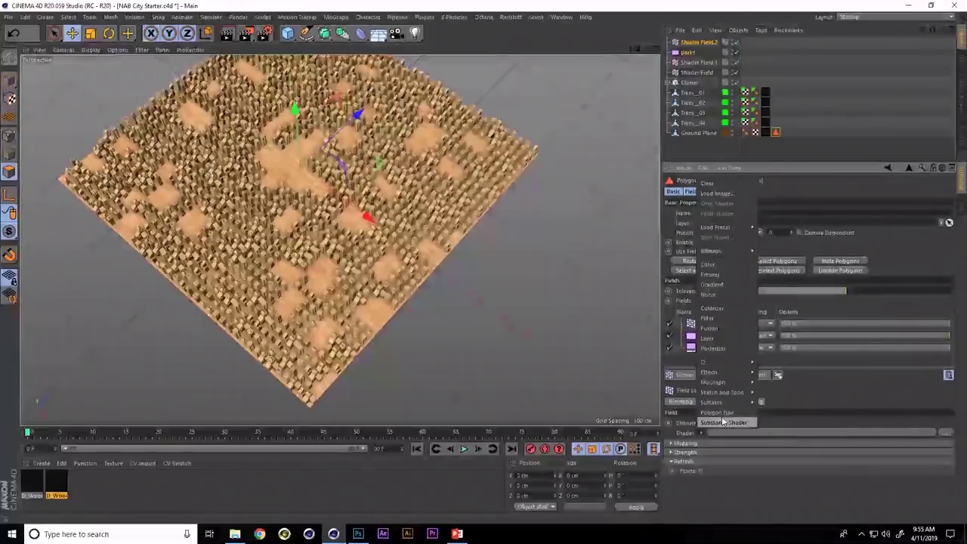
{"action": "mouse_move", "coordinate": [737, 374]}
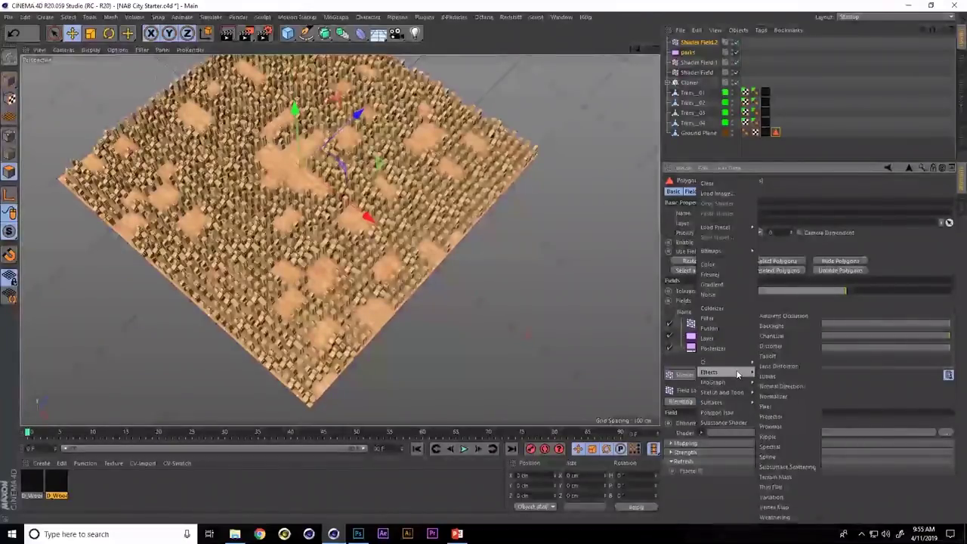
{"action": "left_click", "coordinate": [769, 376]}
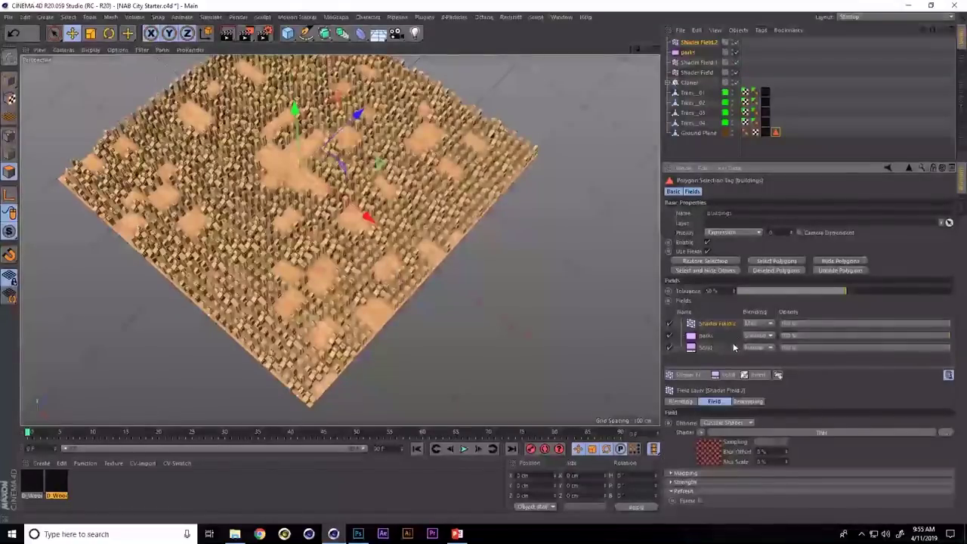
{"action": "left_click", "coordinate": [766, 325]}
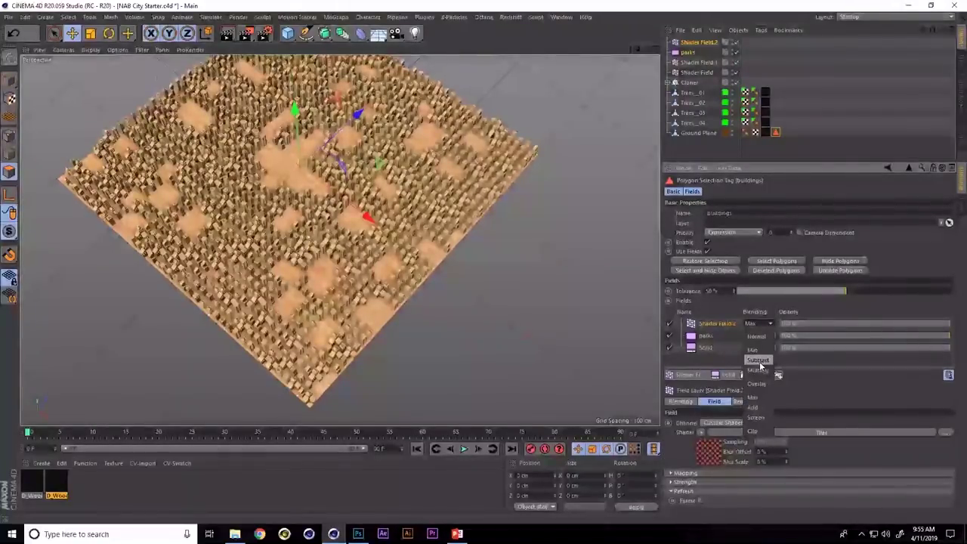
{"action": "left_click", "coordinate": [762, 366]}
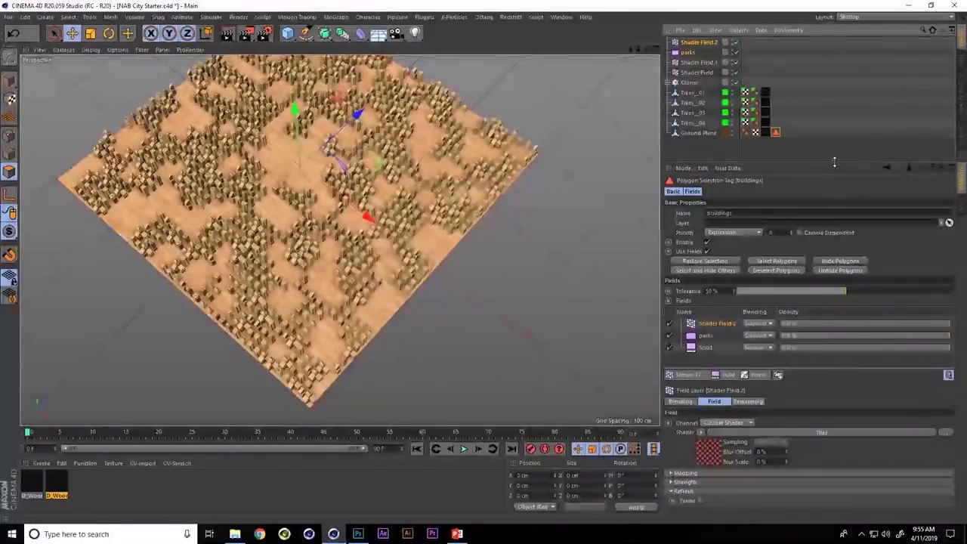
{"action": "left_click_drag", "start_coordinate": [836, 160], "coordinate": [837, 94]}
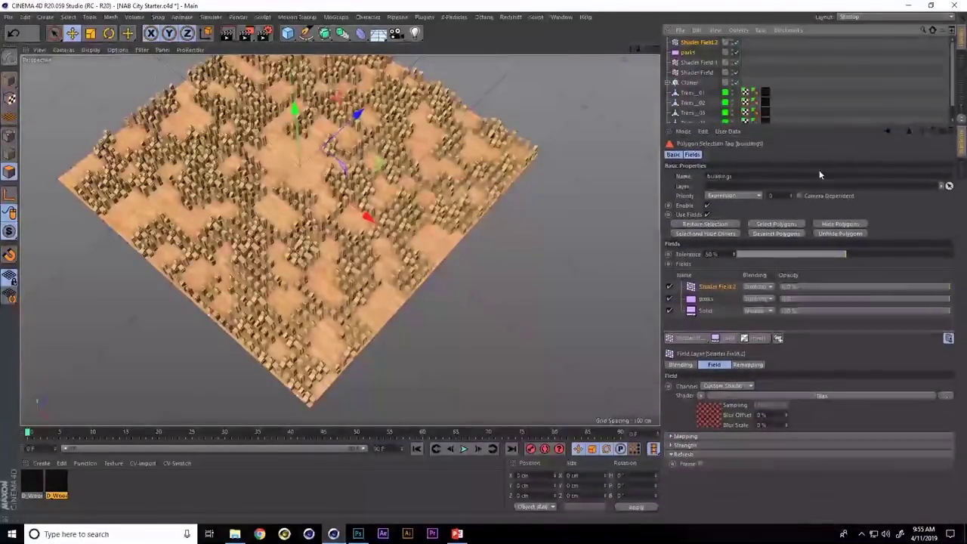
Give the Tiles shader white grout and black first and second tile colours
{"action": "left_click", "coordinate": [712, 421]}
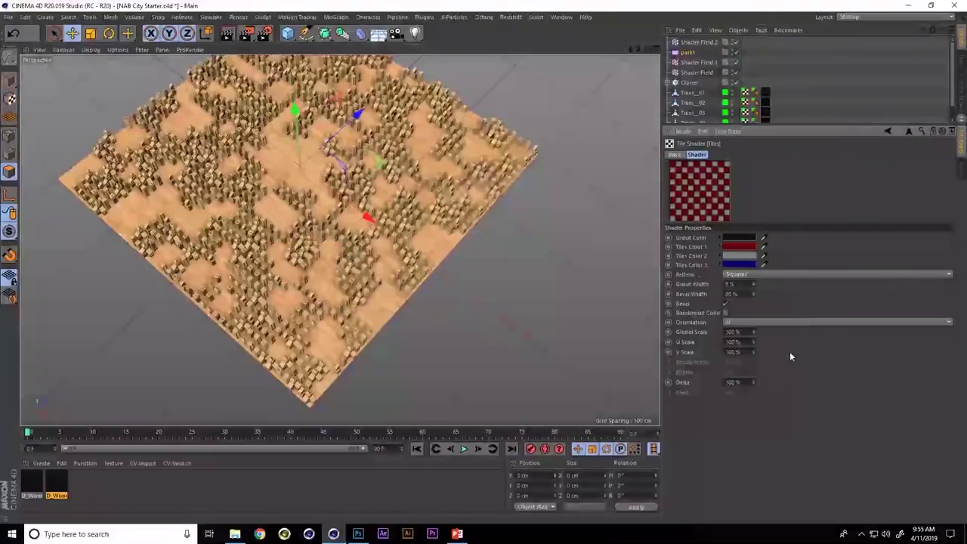
{"action": "left_click", "coordinate": [744, 244]}
{"action": "left_click", "coordinate": [837, 258]}
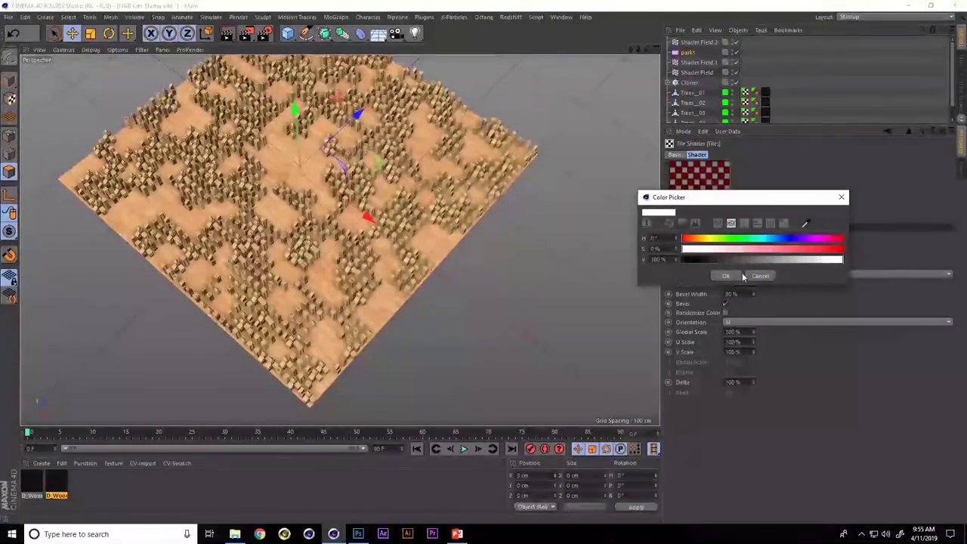
{"action": "left_click", "coordinate": [726, 275]}
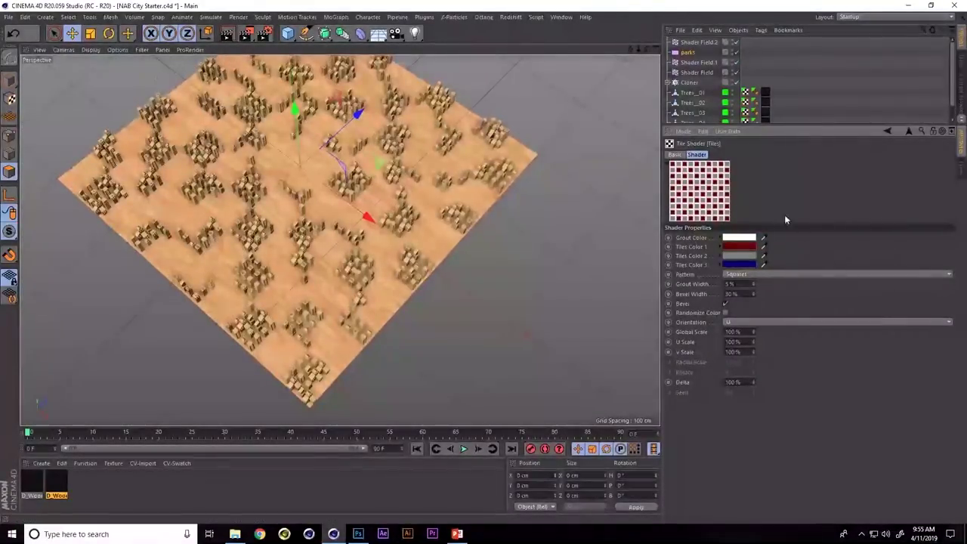
{"action": "left_click", "coordinate": [738, 246]}
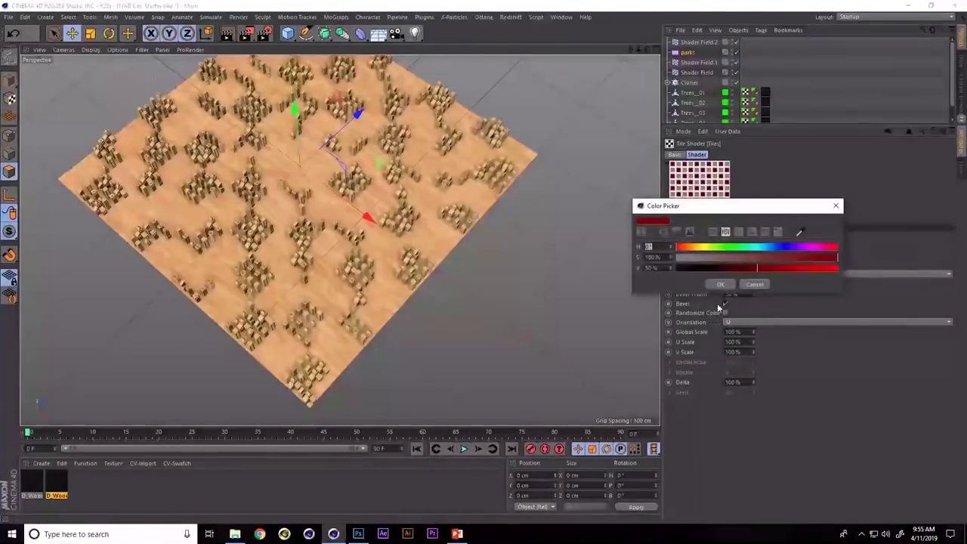
{"action": "left_click", "coordinate": [680, 268]}
{"action": "left_click", "coordinate": [721, 284]}
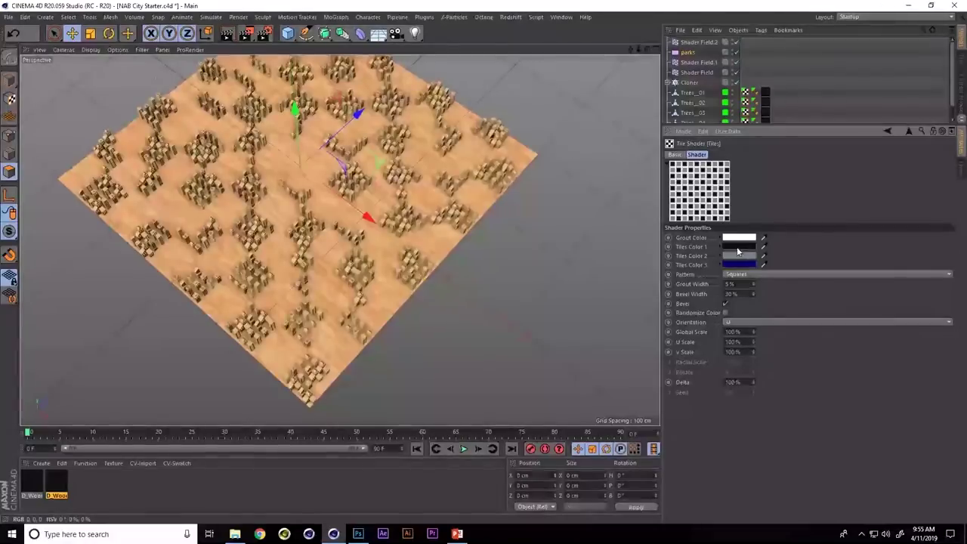
{"action": "left_click_drag", "start_coordinate": [740, 249], "coordinate": [741, 265]}
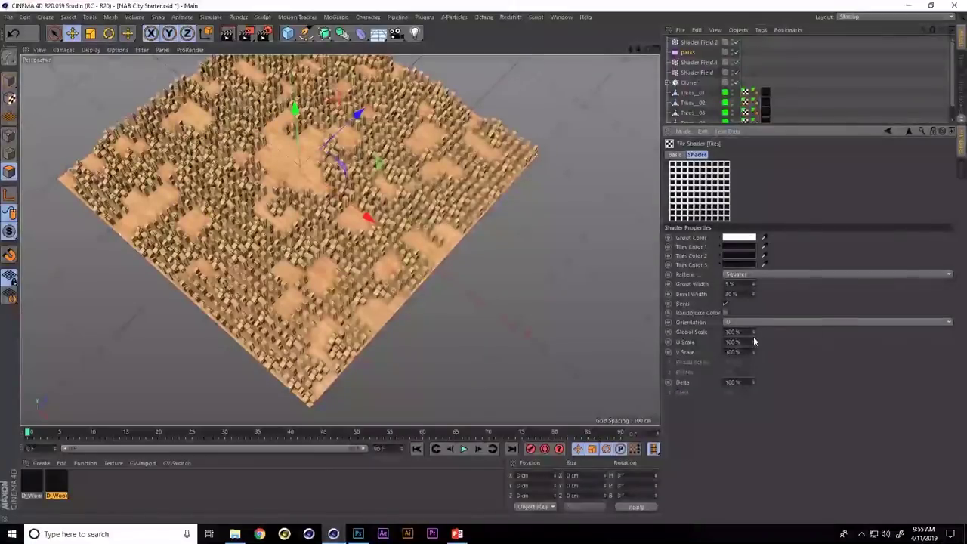
Raise the Tiles Global Scale into bigger blocks and switch off the parks layer
{"action": "left_click_drag", "start_coordinate": [755, 332], "coordinate": [767, 256]}
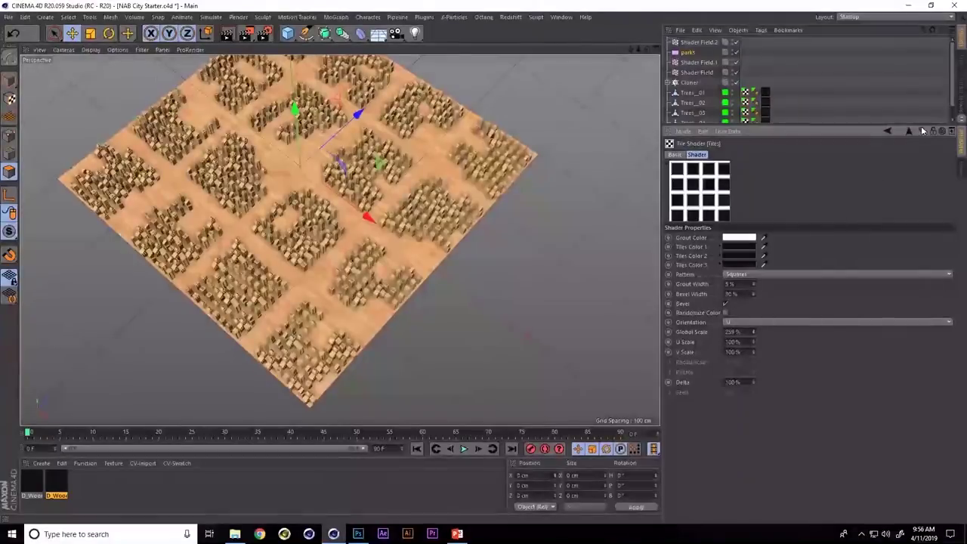
{"action": "left_click", "coordinate": [888, 131]}
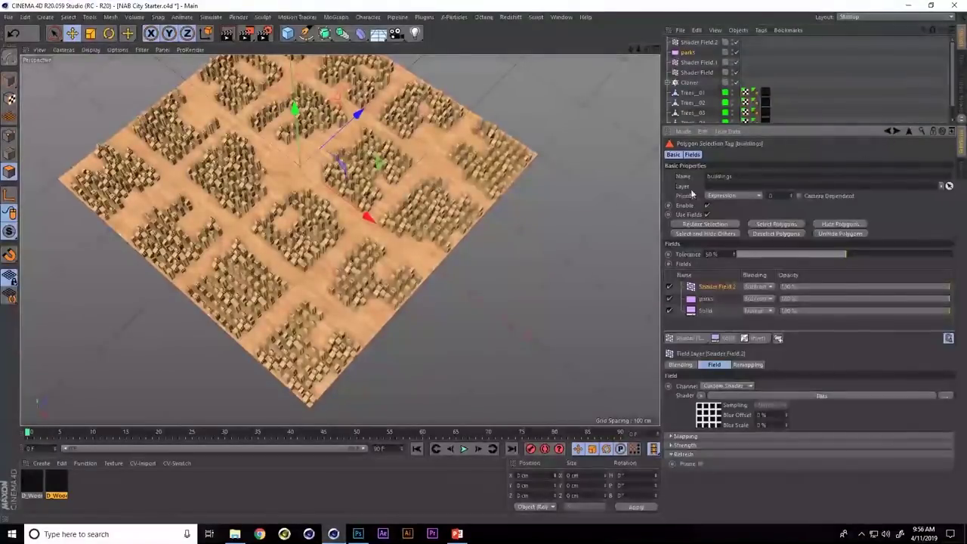
{"action": "left_click", "coordinate": [669, 299]}
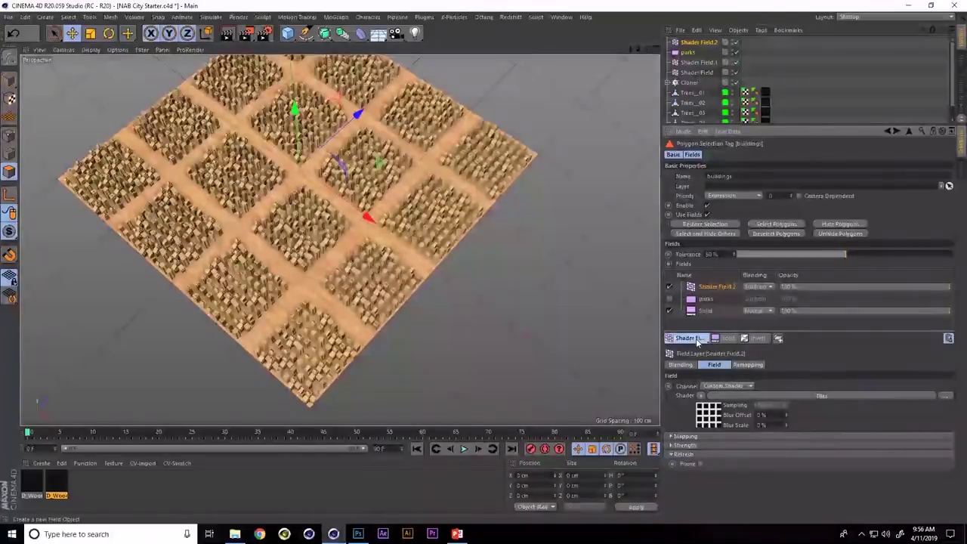
Add another Shader Field to the buildings selection using a Tiles shader
{"action": "left_click", "coordinate": [695, 340]}
{"action": "left_click", "coordinate": [761, 349]}
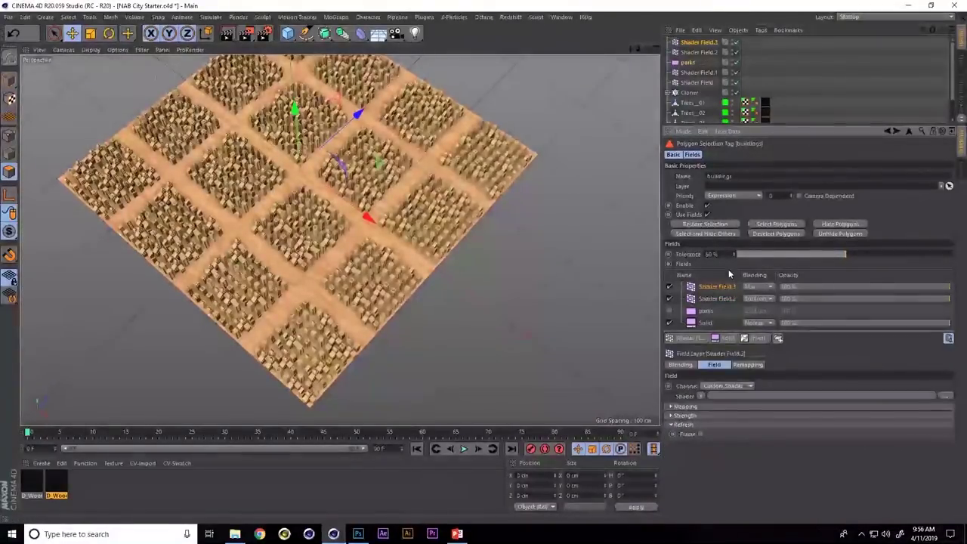
{"action": "left_click", "coordinate": [701, 397]}
{"action": "mouse_move", "coordinate": [733, 367]}
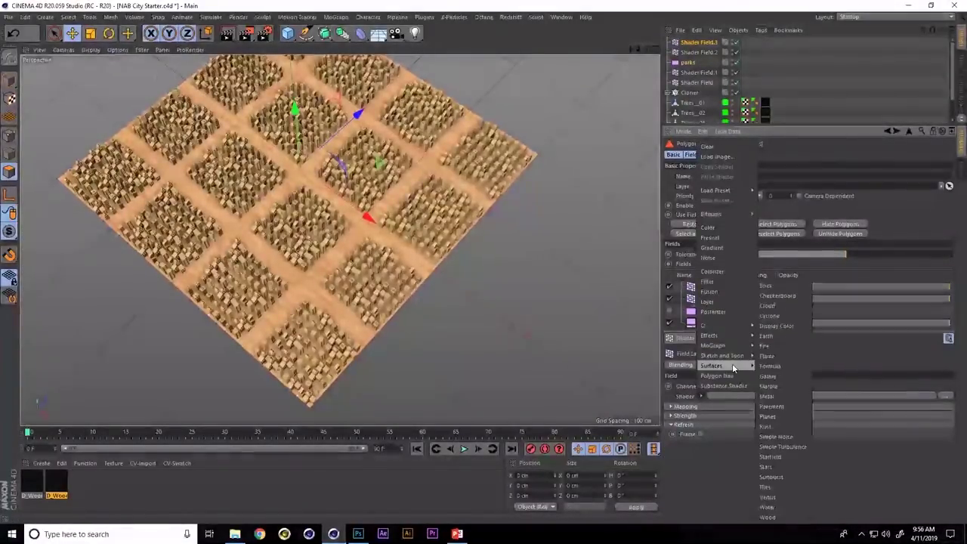
{"action": "left_click", "coordinate": [767, 487]}
Set the new Tiles shader's Grout Color to white and Tiles Color 1 to black
{"action": "left_click", "coordinate": [710, 417]}
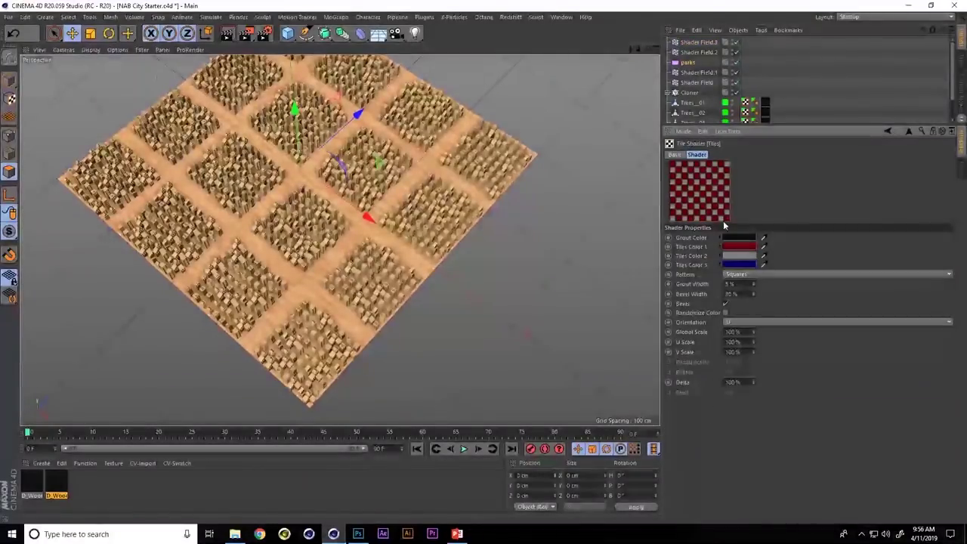
{"action": "left_click", "coordinate": [748, 241]}
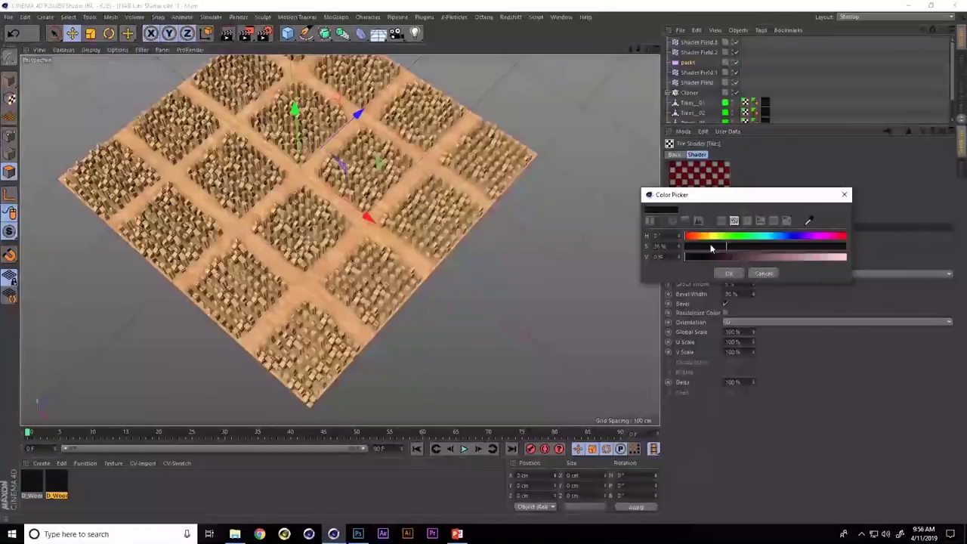
{"action": "left_click", "coordinate": [831, 257]}
{"action": "left_click", "coordinate": [729, 273]}
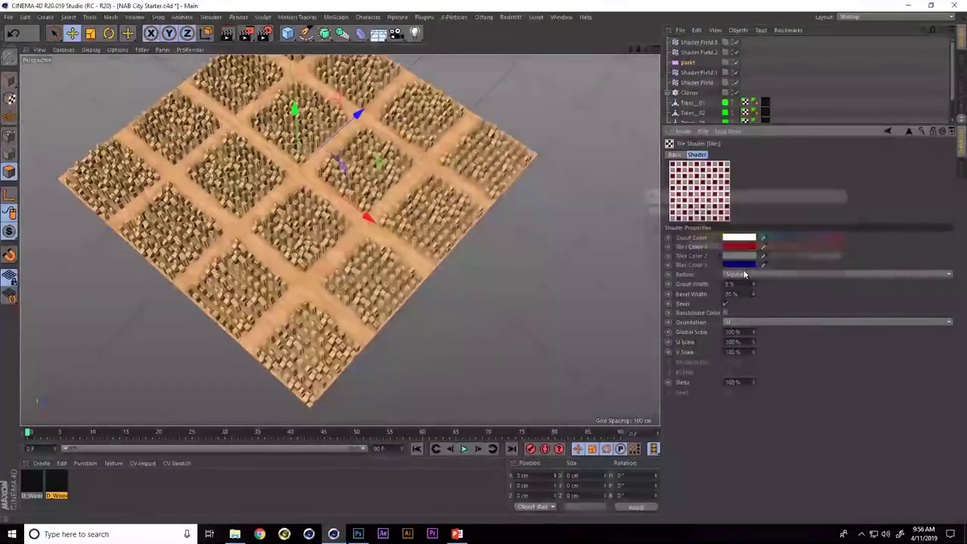
{"action": "left_click", "coordinate": [744, 247]}
{"action": "left_click", "coordinate": [769, 257]}
{"action": "left_click", "coordinate": [730, 279]}
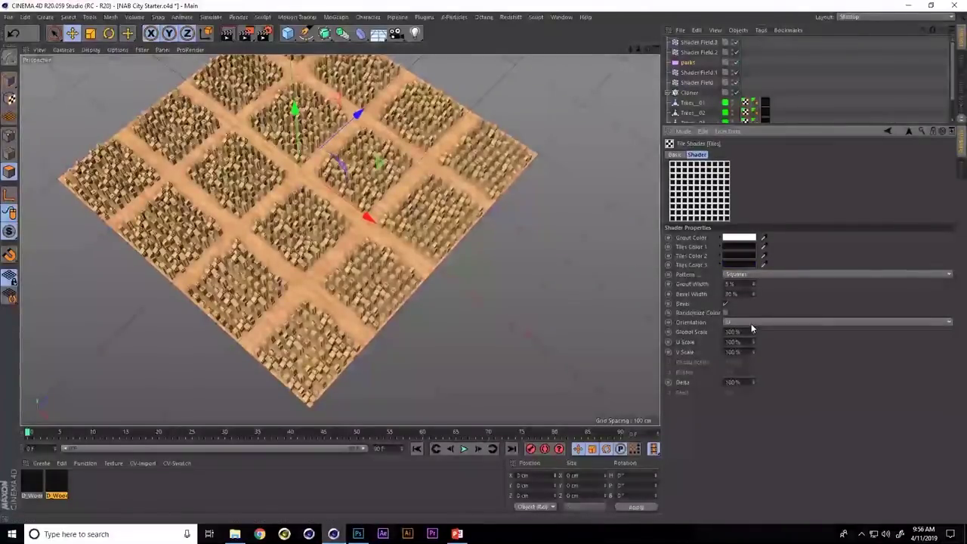
Enlarge the tile pattern to about 258% Global Scale with 165% U Scale
{"action": "left_click_drag", "start_coordinate": [754, 329], "coordinate": [763, 281]}
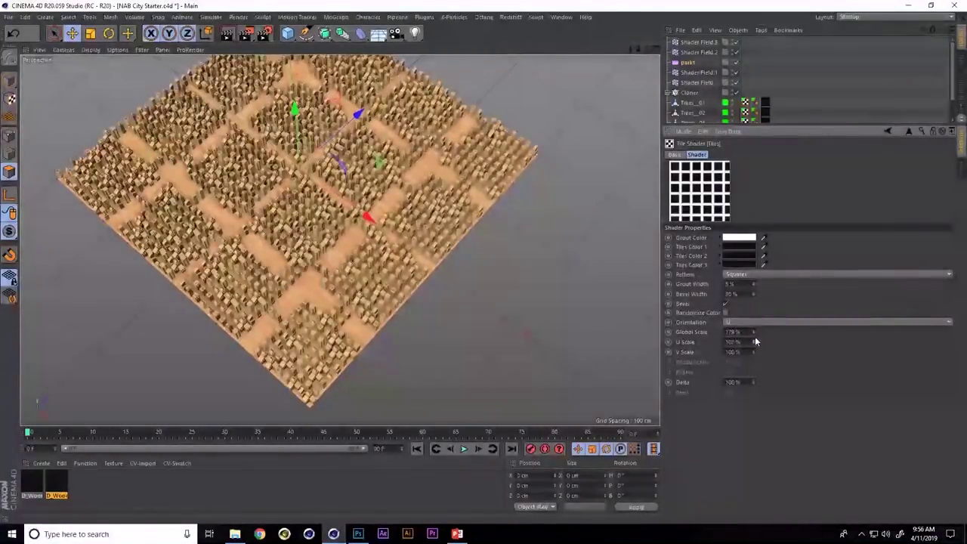
{"action": "left_click_drag", "start_coordinate": [755, 341], "coordinate": [765, 297]}
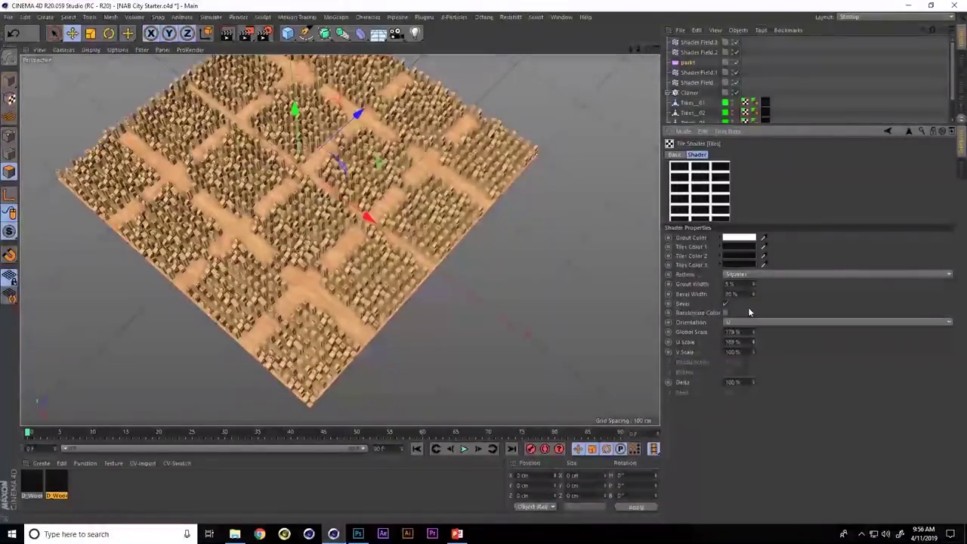
{"action": "mouse_move", "coordinate": [753, 331]}
{"action": "left_mouse_down"}
{"action": "mouse_move", "coordinate": [768, 287]}
{"action": "mouse_move", "coordinate": [752, 336]}
{"action": "mouse_move", "coordinate": [757, 324]}
{"action": "left_mouse_up"}
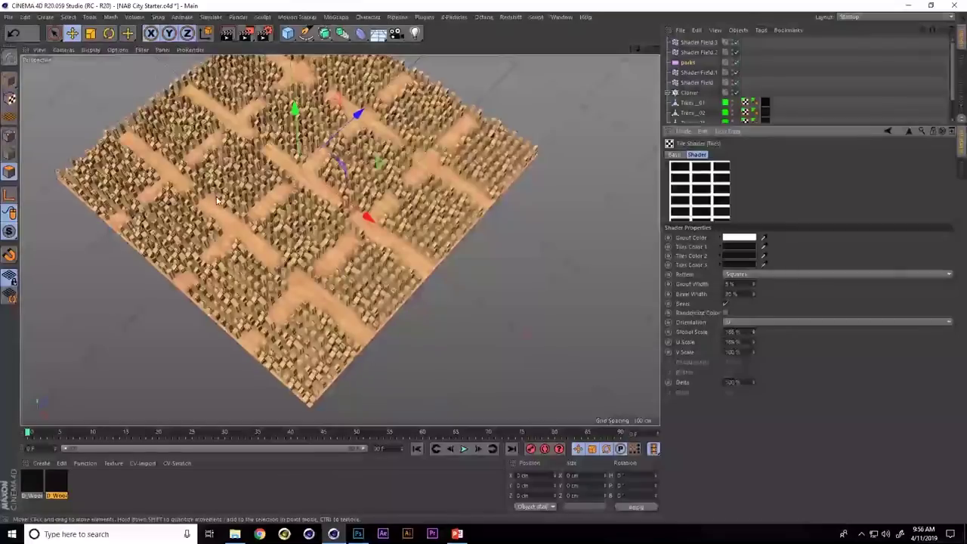
Set Shader Field.3's Blending to Subtract in the buildings field list
{"action": "left_click", "coordinate": [889, 133]}
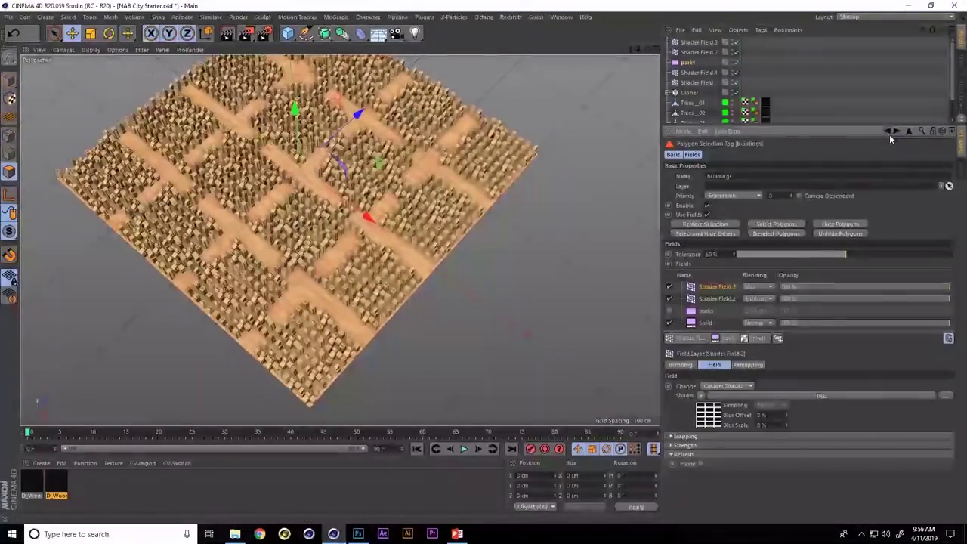
{"action": "left_click", "coordinate": [771, 287]}
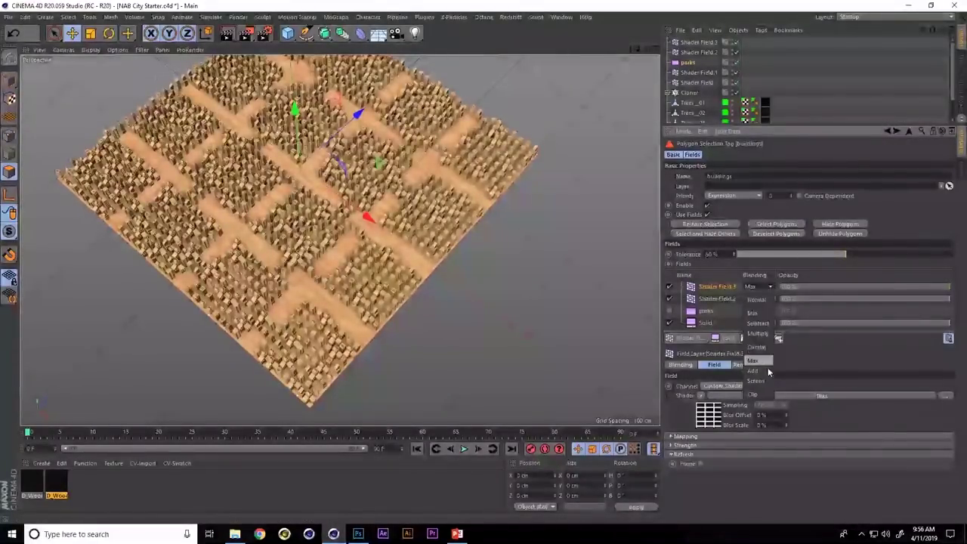
{"action": "left_click", "coordinate": [769, 325]}
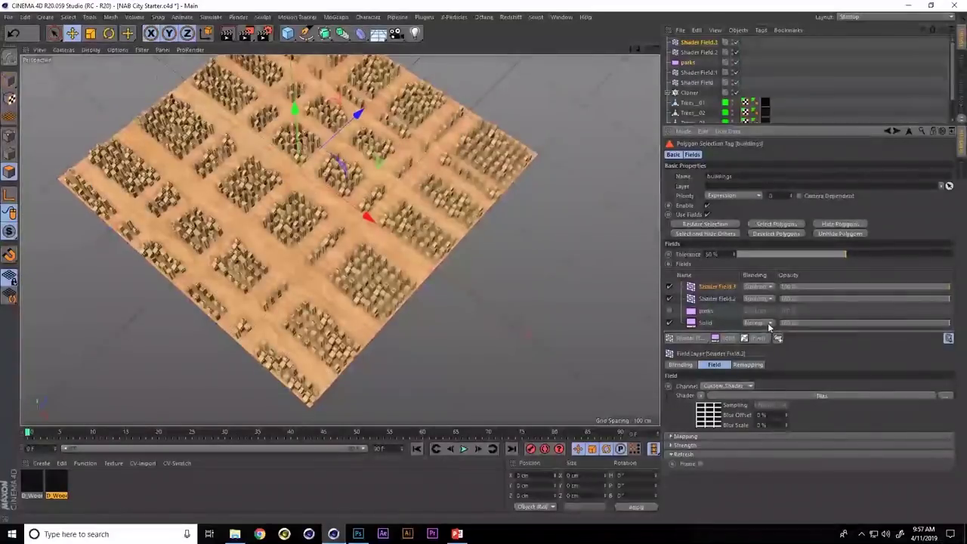
Scale Shader Field.3's tiles to 333% and V Scale about 170%, then re-enable parks
{"action": "left_click", "coordinate": [822, 396]}
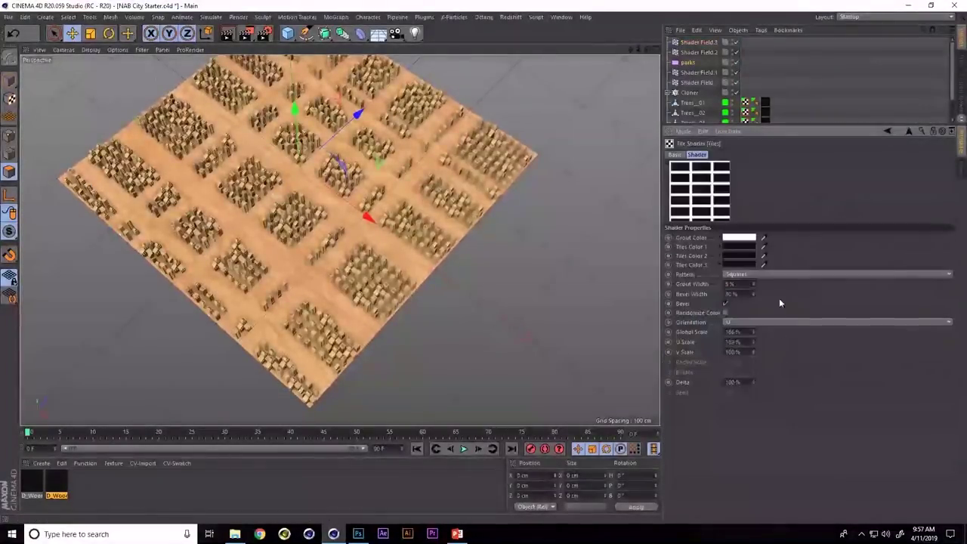
{"action": "left_click_drag", "start_coordinate": [754, 331], "coordinate": [785, 255]}
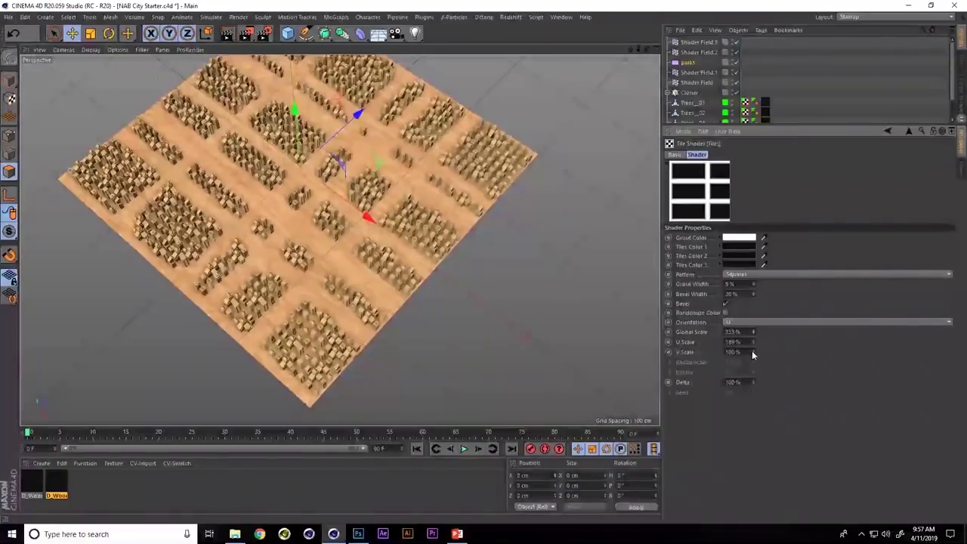
{"action": "left_click_drag", "start_coordinate": [752, 350], "coordinate": [781, 303]}
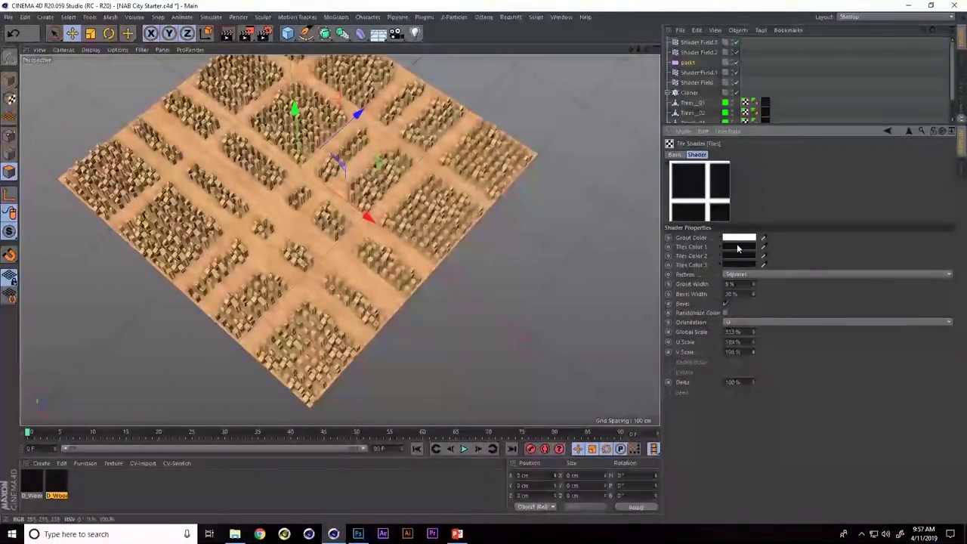
{"action": "left_click", "coordinate": [890, 131]}
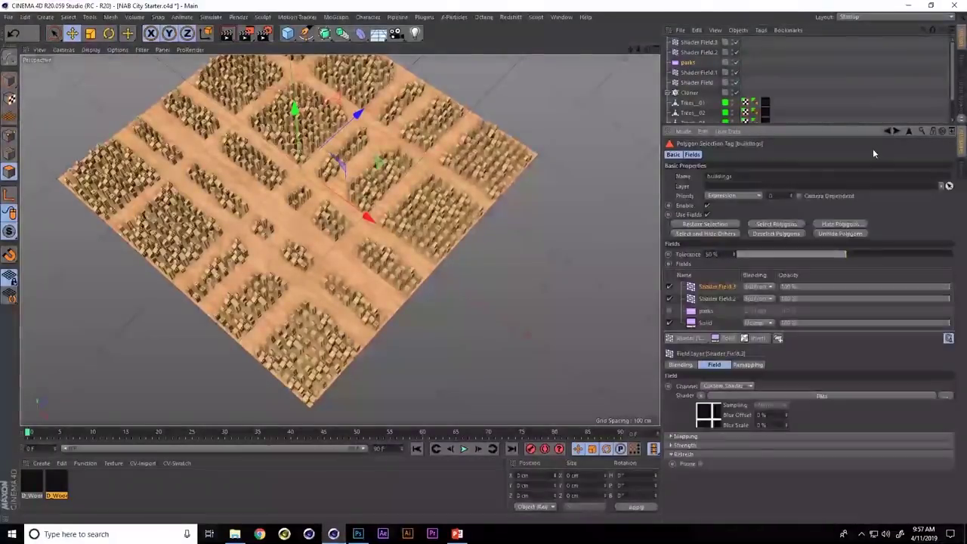
{"action": "left_click", "coordinate": [669, 311]}
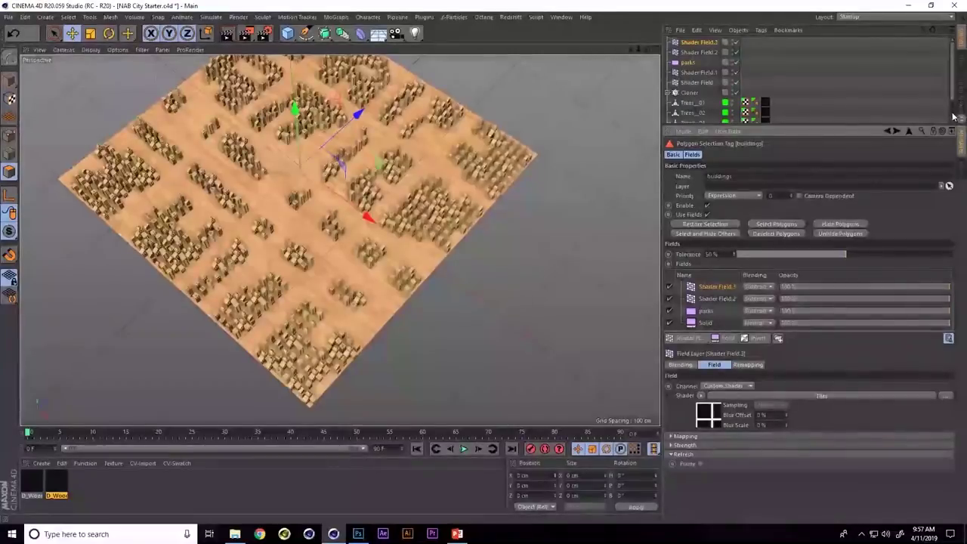
Enlarge the Object Manager and add a MoGraph Cloner
{"action": "scroll", "coordinate": [892, 105], "scroll_direction": "down", "scroll_amount": 2}
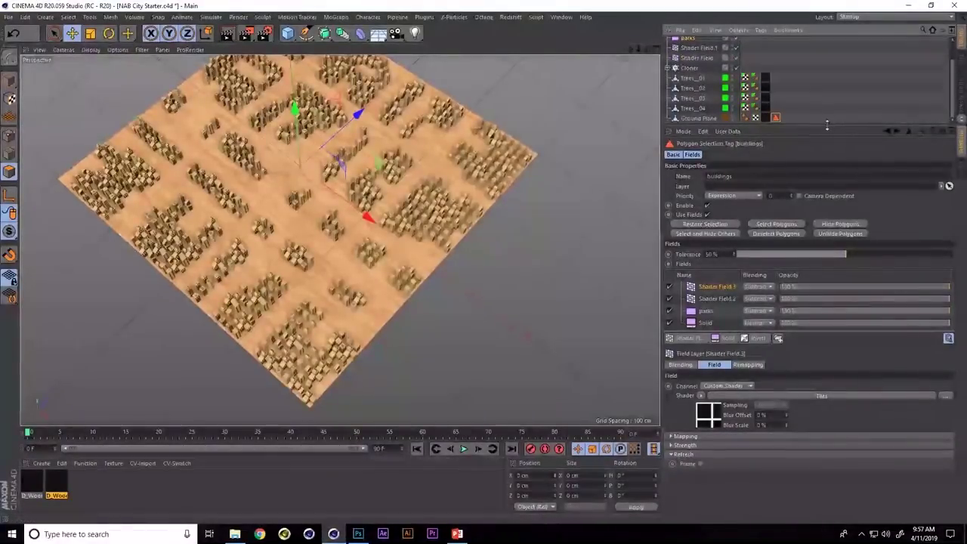
{"action": "left_click_drag", "start_coordinate": [816, 127], "coordinate": [799, 194]}
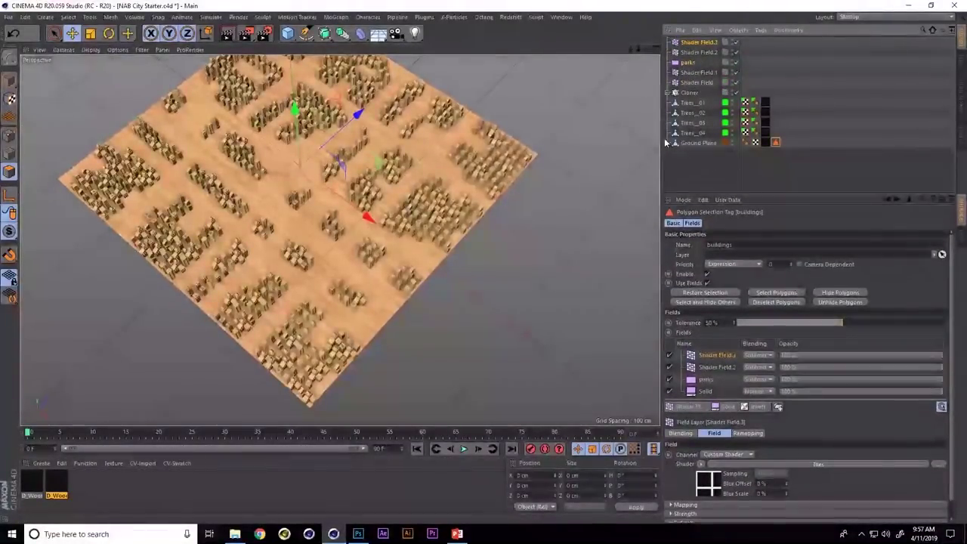
{"action": "left_click", "coordinate": [343, 18]}
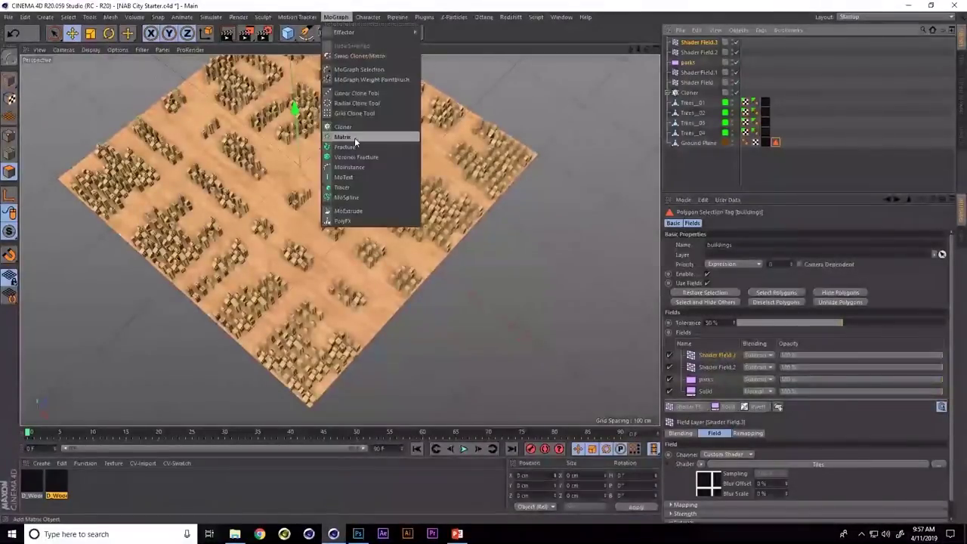
{"action": "left_click", "coordinate": [342, 139]}
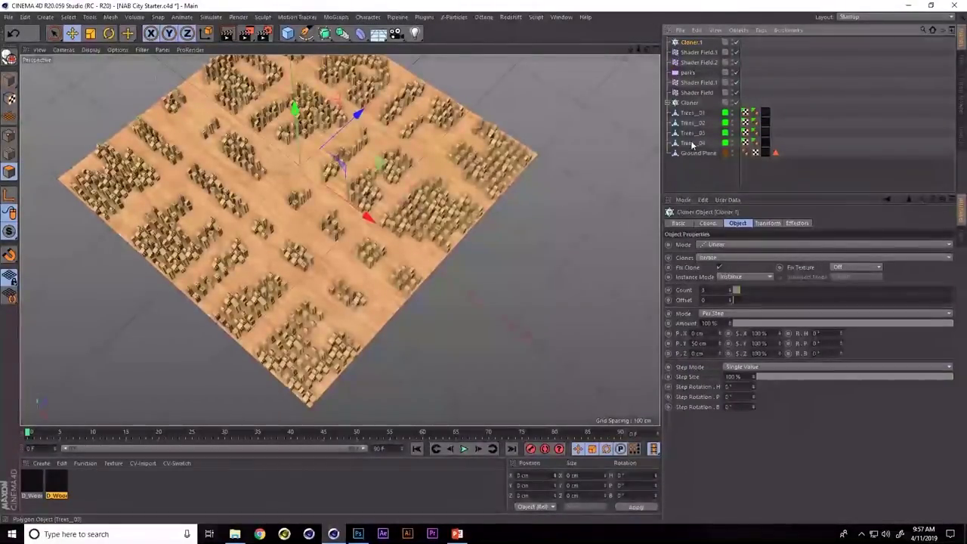
Parent Trees_01 through Trees_04 under Cloner.1 and select the cloner
{"action": "left_click", "coordinate": [693, 143]}
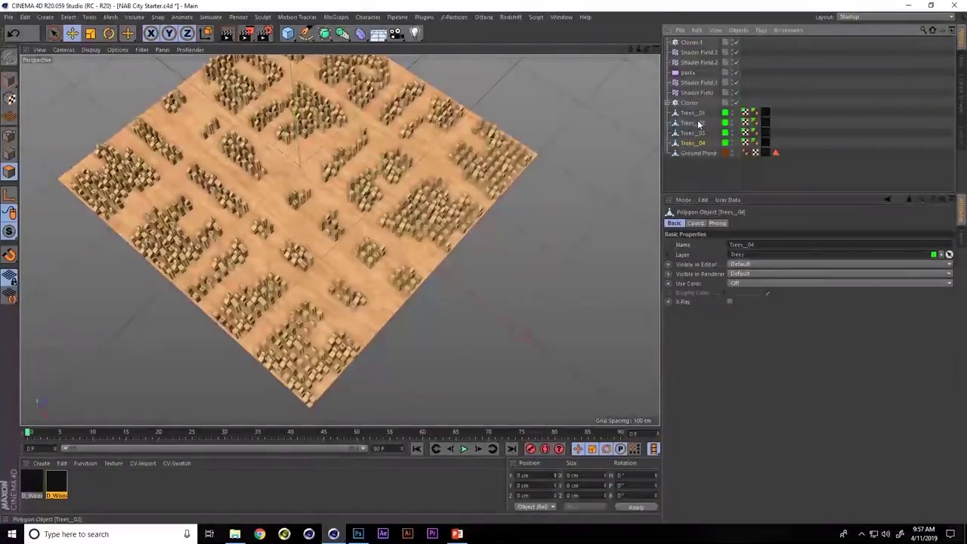
{"action": "left_click", "coordinate": [693, 112], "text": "shift"}
{"action": "left_click_drag", "start_coordinate": [727, 75], "coordinate": [695, 43]}
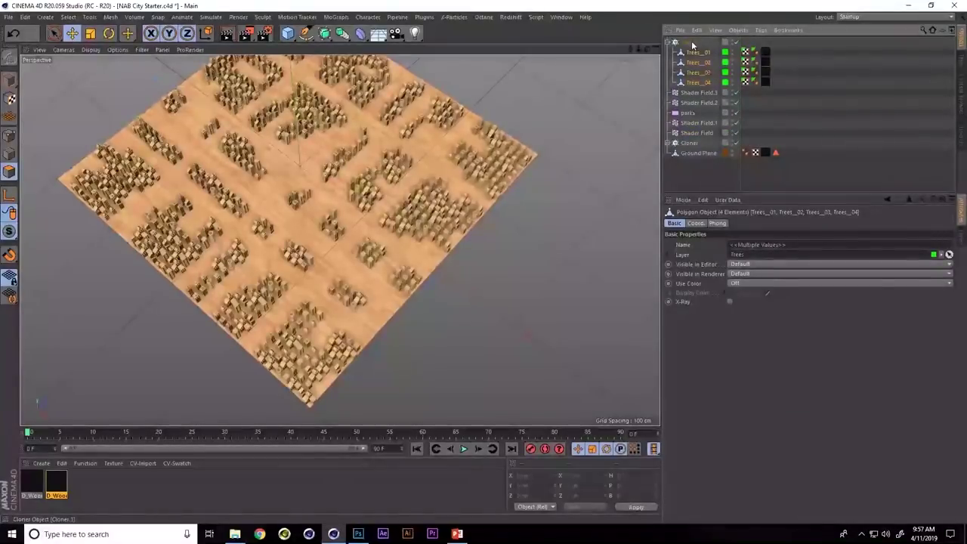
{"action": "left_click", "coordinate": [692, 43]}
{"action": "left_click", "coordinate": [726, 243]}
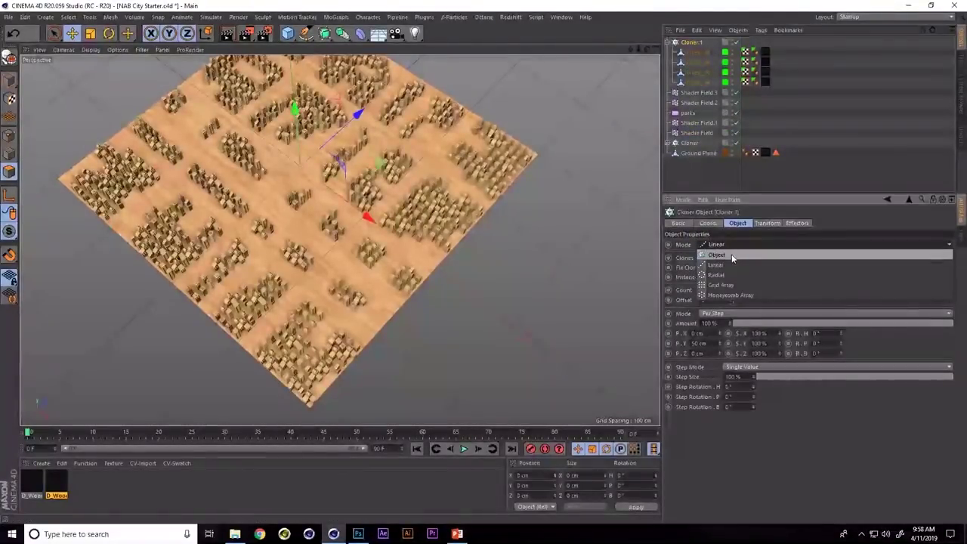
Set Cloner.1 to Object mode on the Ground Plane with Multi-Instance, random clone selection
{"action": "left_click", "coordinate": [731, 255]}
{"action": "left_click", "coordinate": [719, 267]}
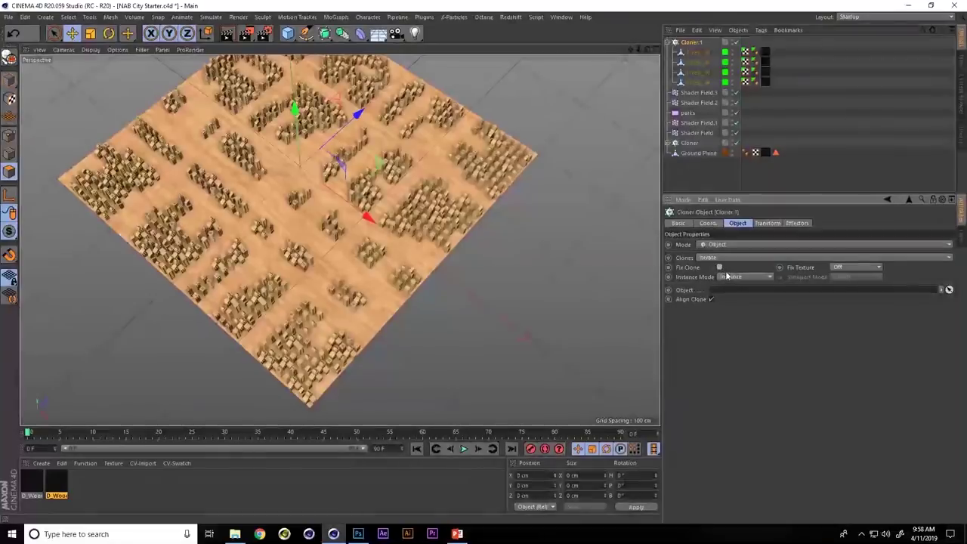
{"action": "left_click", "coordinate": [744, 277]}
{"action": "left_click", "coordinate": [740, 310]}
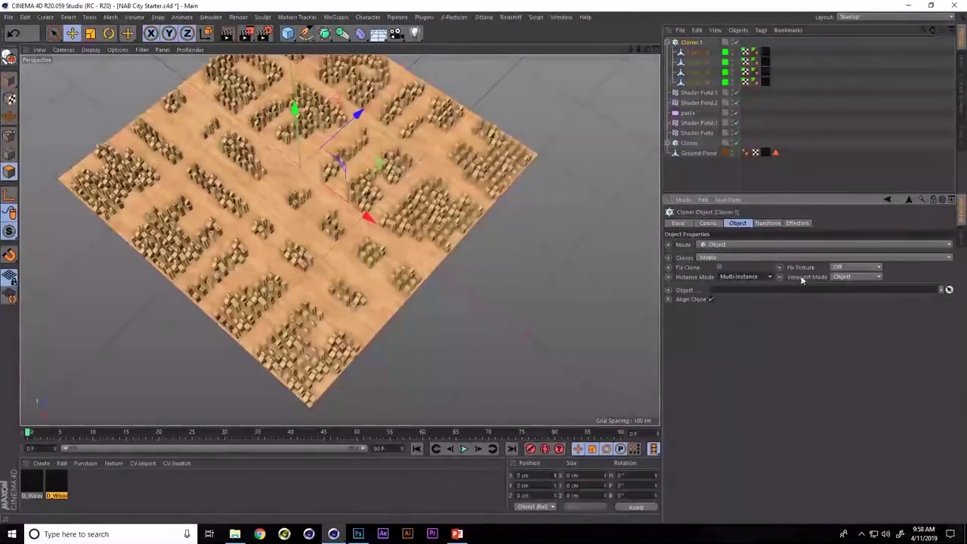
{"action": "left_click", "coordinate": [722, 257]}
{"action": "left_click", "coordinate": [778, 276]}
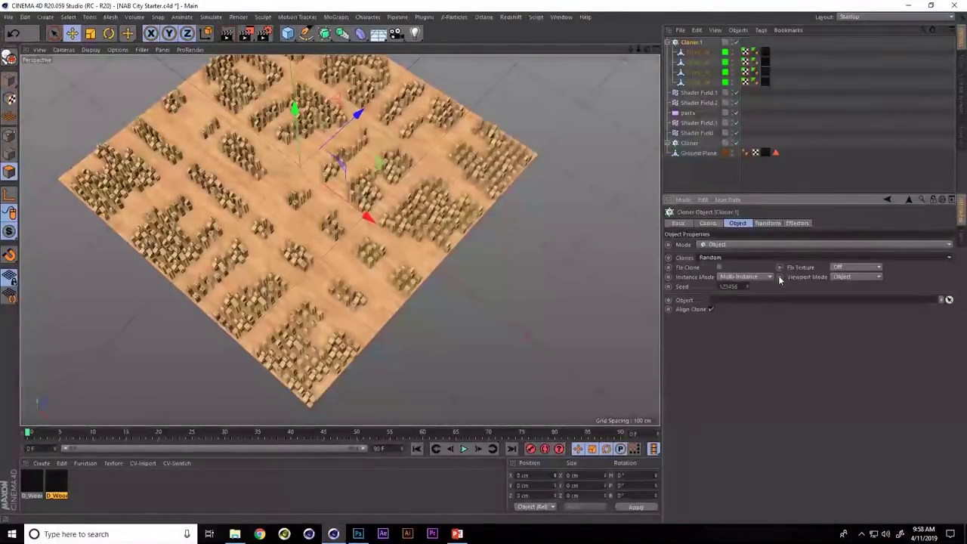
{"action": "left_click_drag", "start_coordinate": [700, 153], "coordinate": [759, 302]}
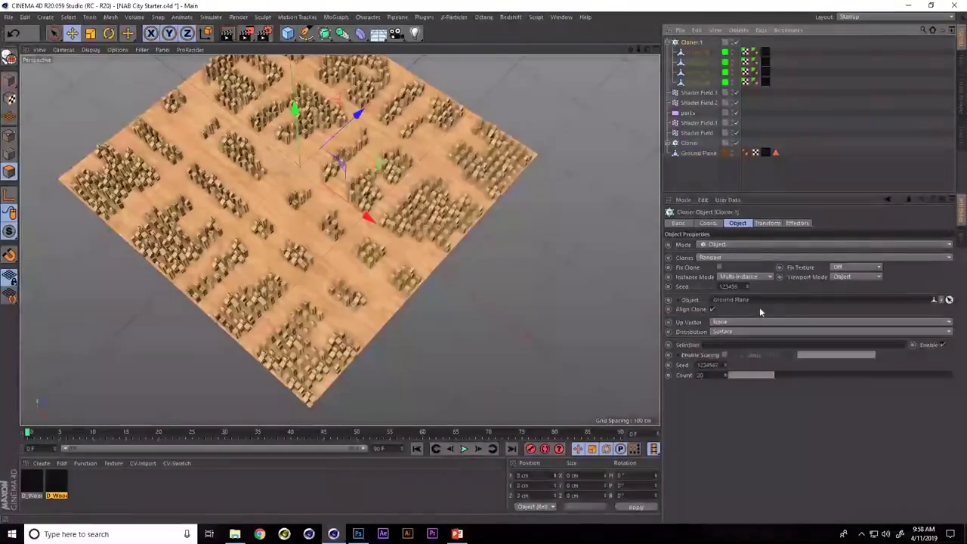
Set Cloner.1's Count to 12000
{"action": "double_click", "coordinate": [699, 375]}
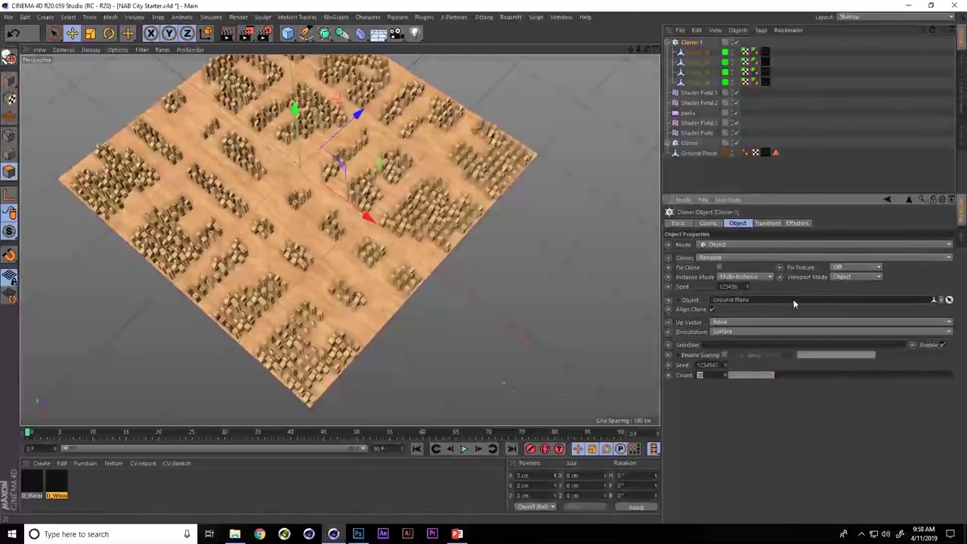
{"action": "left_click", "coordinate": [701, 375]}
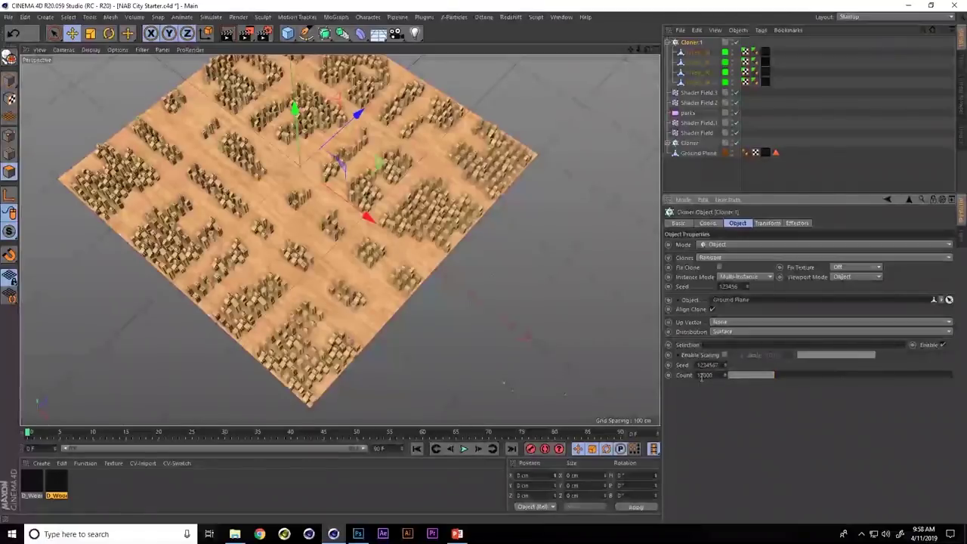
{"action": "key", "text": "Return"}
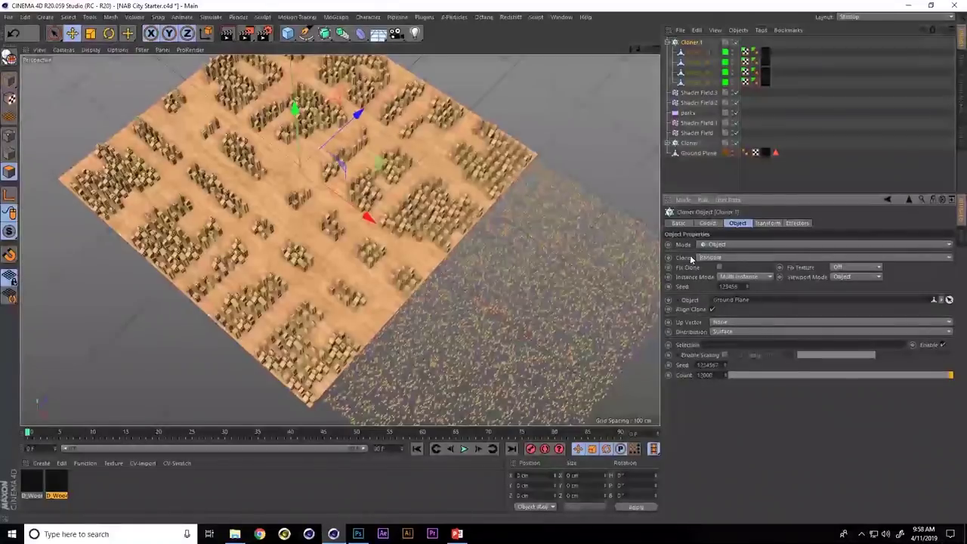
{"action": "left_click", "coordinate": [765, 223]}
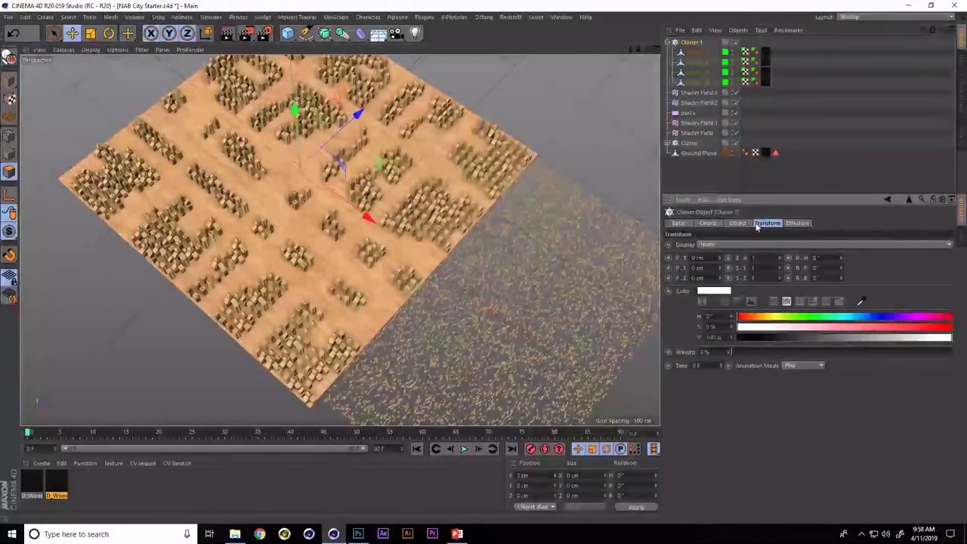
Uncheck Align Clone on Cloner.1 so trees stop following the ground surface
{"action": "left_click", "coordinate": [737, 224]}
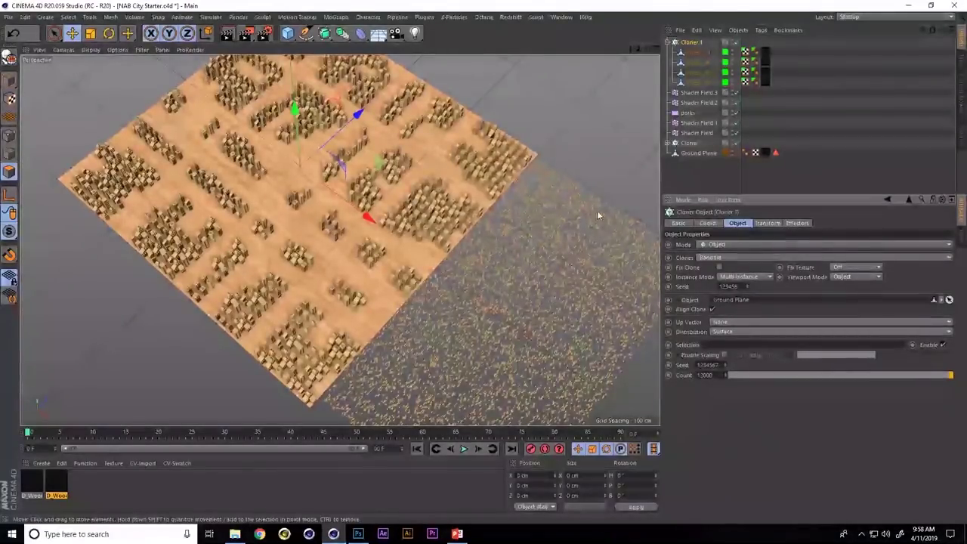
{"action": "left_click_drag", "start_coordinate": [474, 219], "coordinate": [465, 165], "text": "alt"}
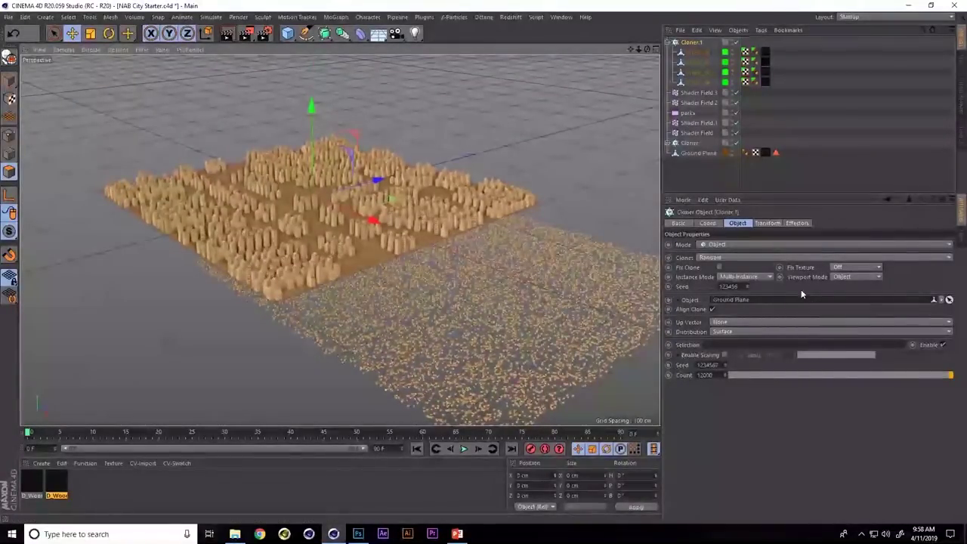
{"action": "left_click", "coordinate": [767, 223]}
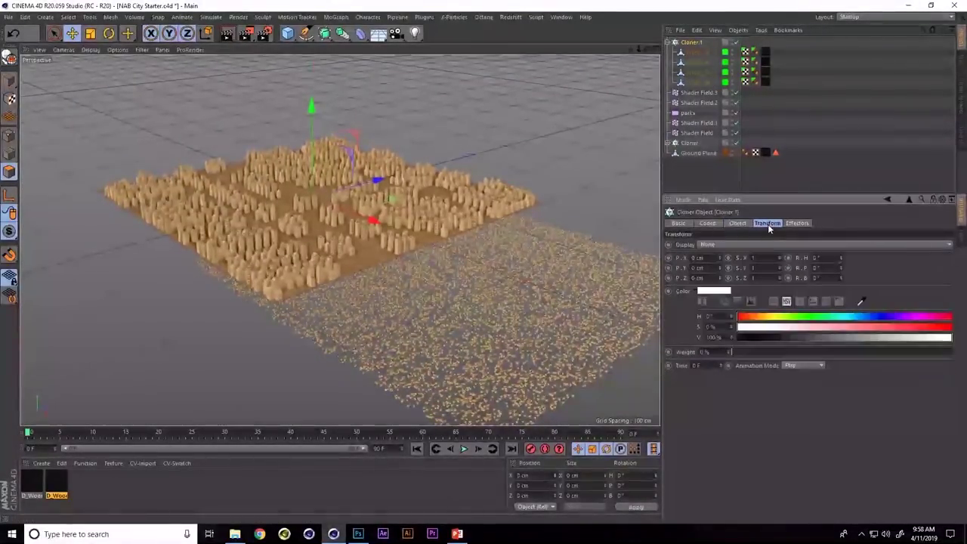
{"action": "left_click", "coordinate": [738, 224]}
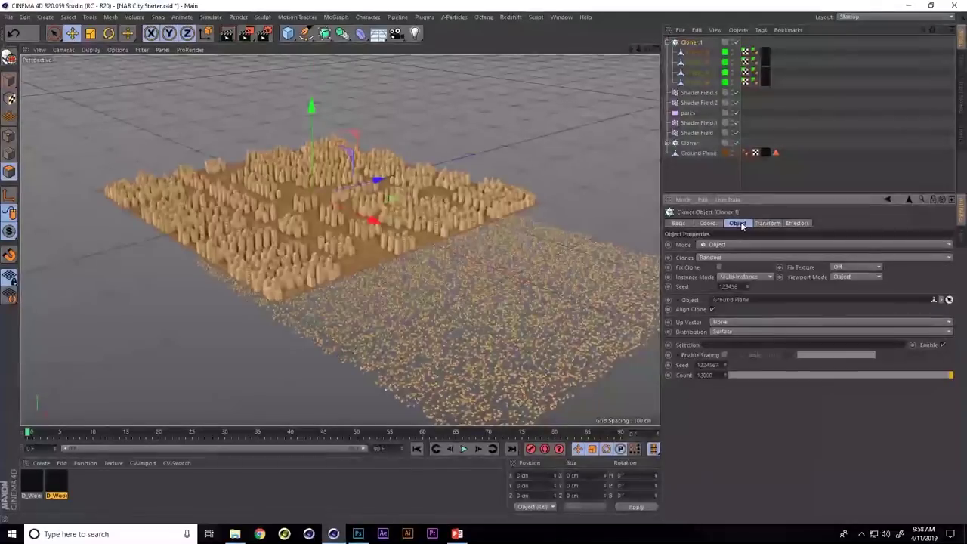
{"action": "left_click", "coordinate": [713, 310]}
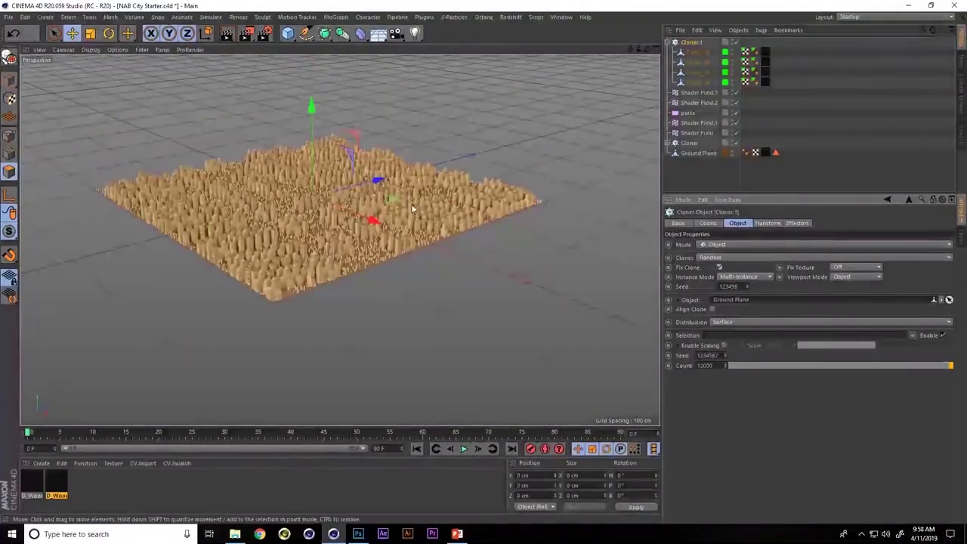
Reframe the city view and select the Ground Plane's buildings Polygon Selection tag
{"action": "left_click_drag", "start_coordinate": [418, 205], "coordinate": [426, 219], "text": "alt"}
{"action": "scroll", "coordinate": [417, 241], "scroll_direction": "up", "scroll_amount": 5}
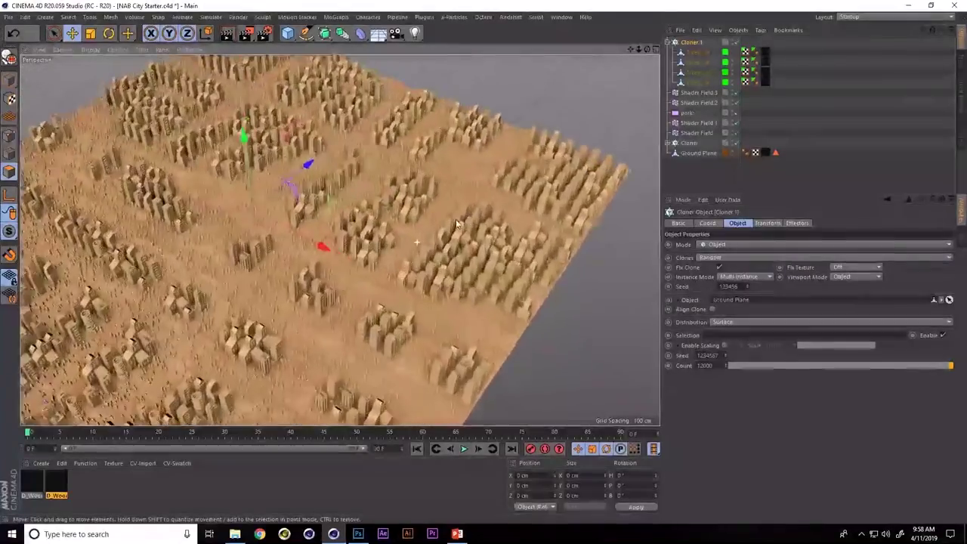
{"action": "left_click_drag", "start_coordinate": [483, 183], "coordinate": [567, 244], "text": "alt"}
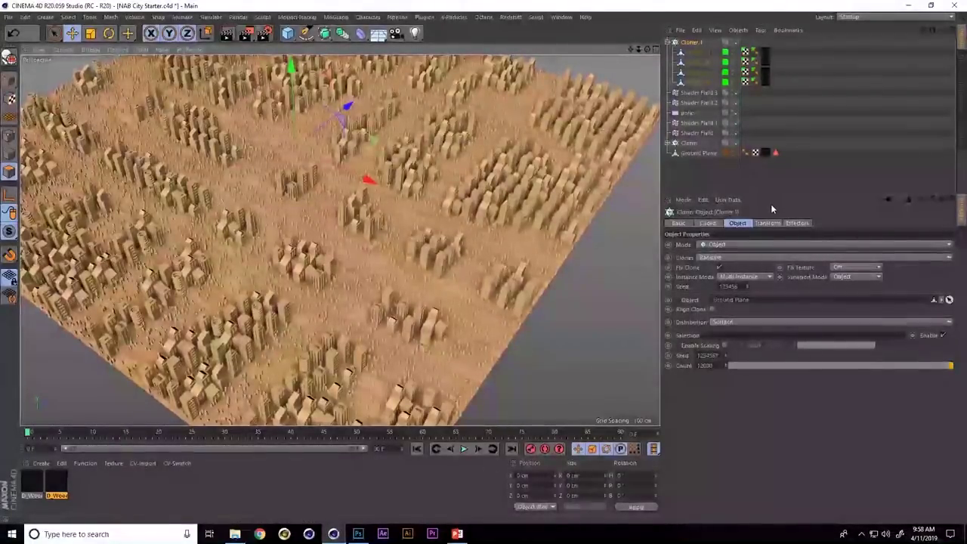
{"action": "left_click", "coordinate": [775, 152]}
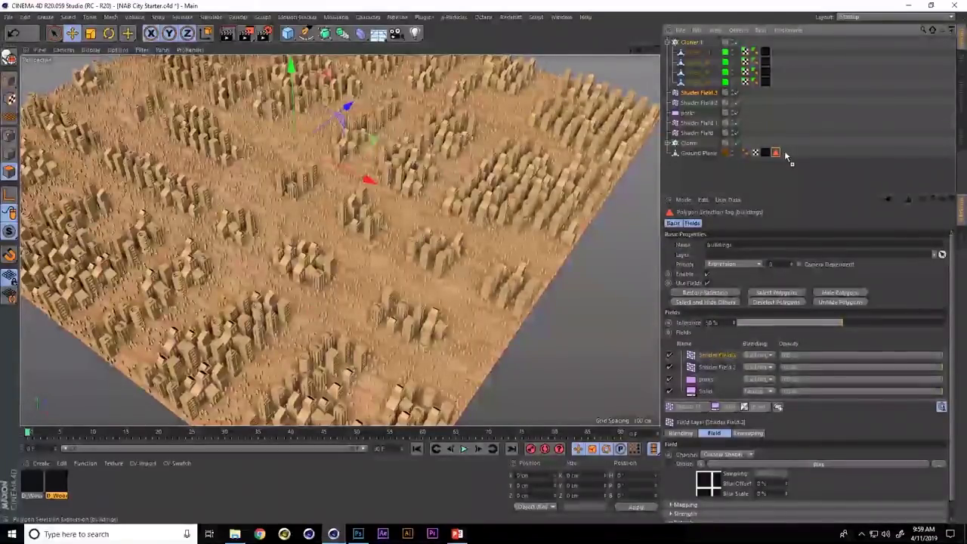
Duplicate the buildings Polygon Selection tag and rename the copy 'trees'
{"action": "left_click_drag", "start_coordinate": [788, 157], "coordinate": [785, 154], "text": "ctrl"}
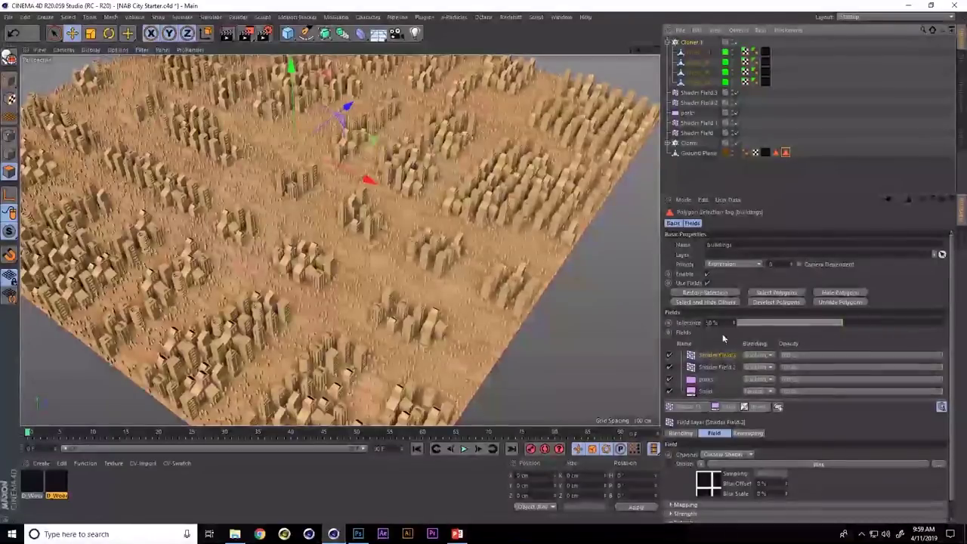
{"action": "left_click_drag", "start_coordinate": [795, 194], "coordinate": [795, 175]}
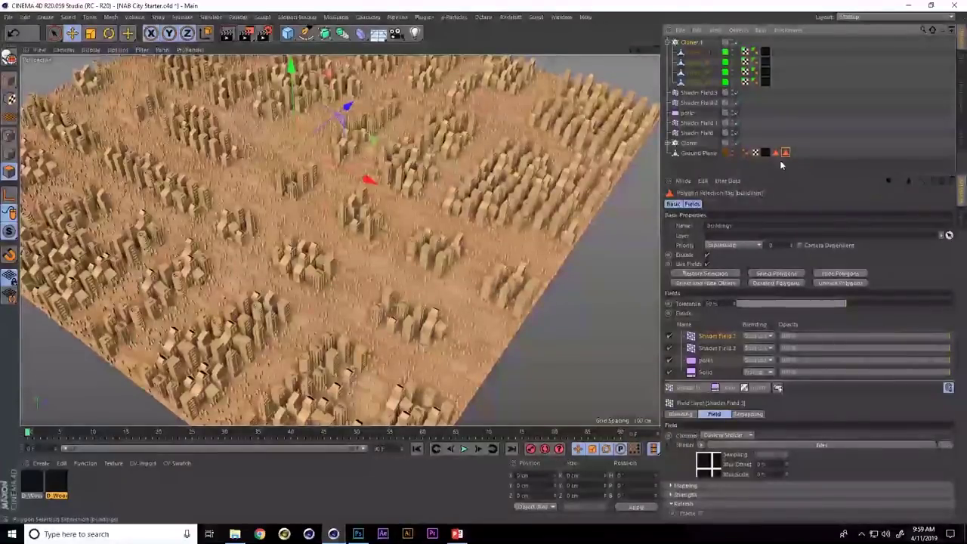
{"action": "double_click", "coordinate": [741, 224]}
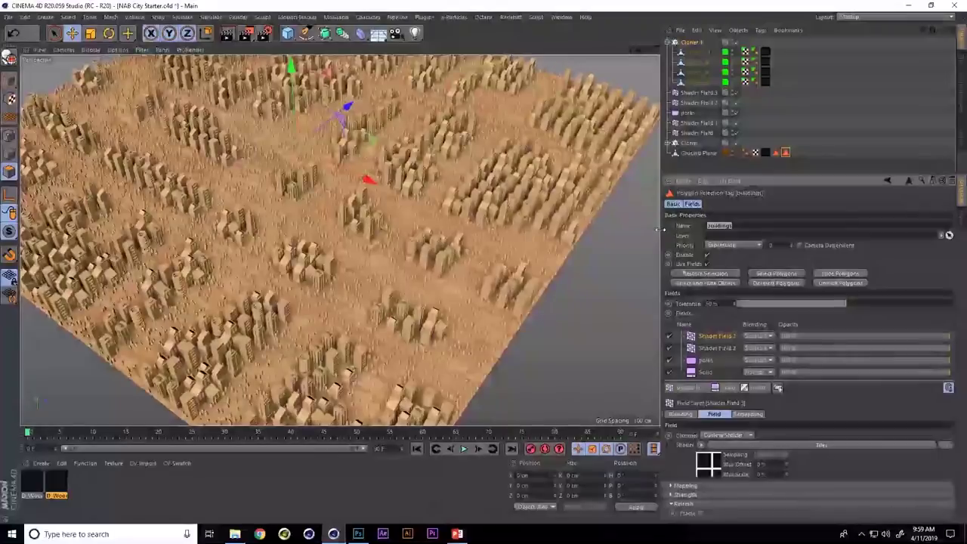
{"action": "type", "text": "trees"}
{"action": "key", "text": "Return"}
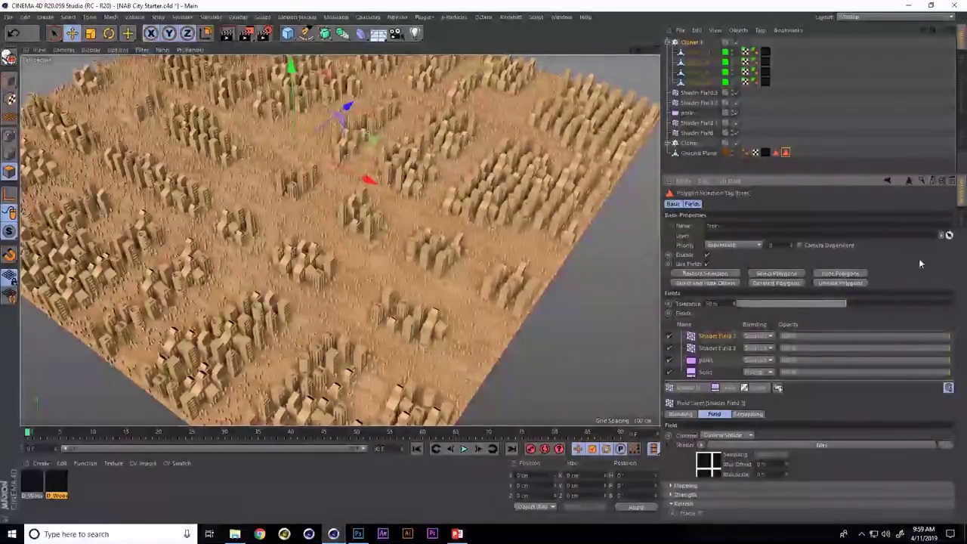
Rename Cloner.1 to 'parks' and assign the trees tag to its Selection field
{"action": "left_click", "coordinate": [691, 42]}
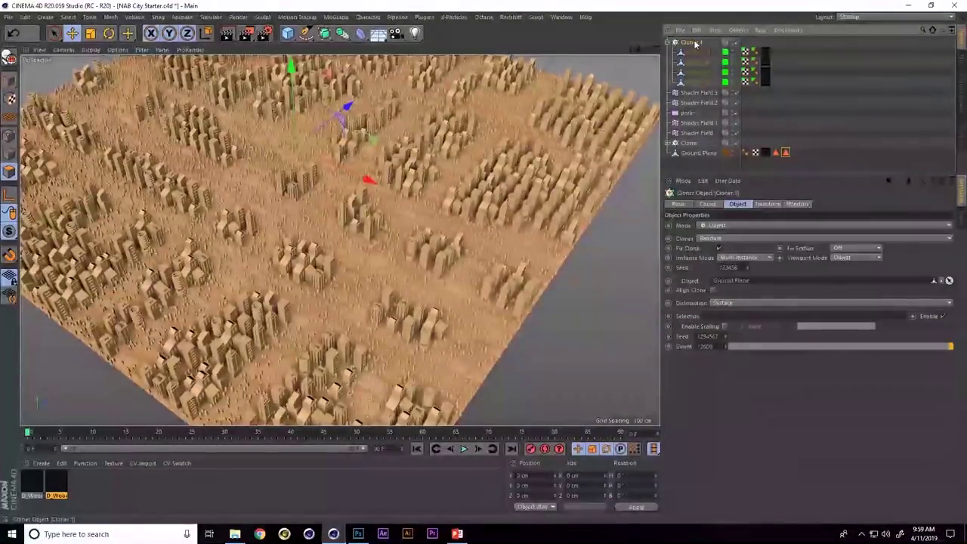
{"action": "type", "text": "parks"}
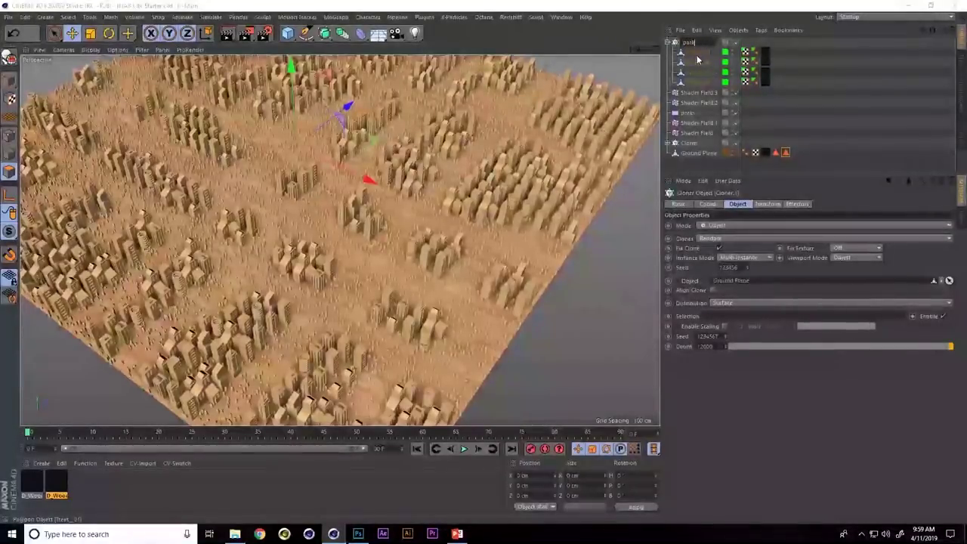
{"action": "key", "text": "Return"}
{"action": "left_click_drag", "start_coordinate": [697, 59], "coordinate": [729, 322]}
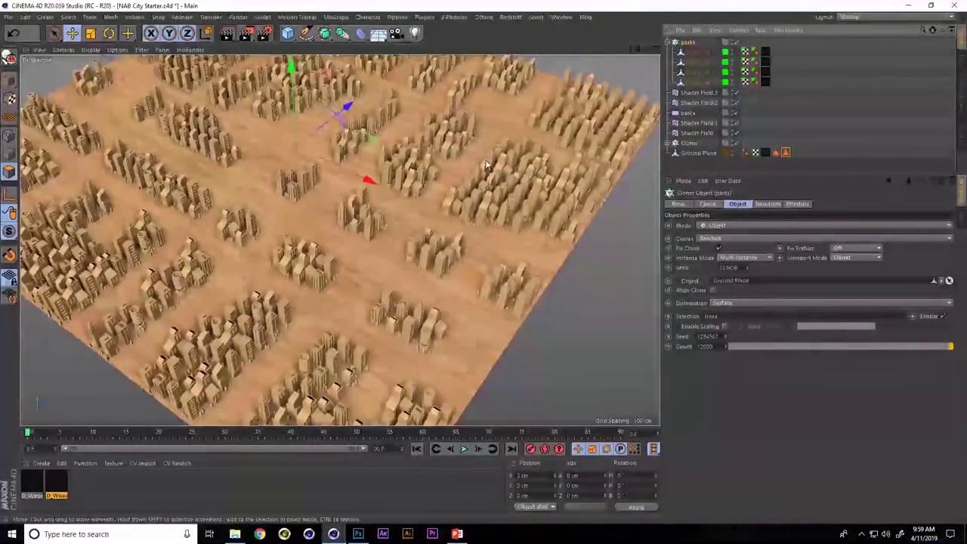
{"action": "scroll", "coordinate": [483, 283], "scroll_direction": "up", "scroll_amount": 10}
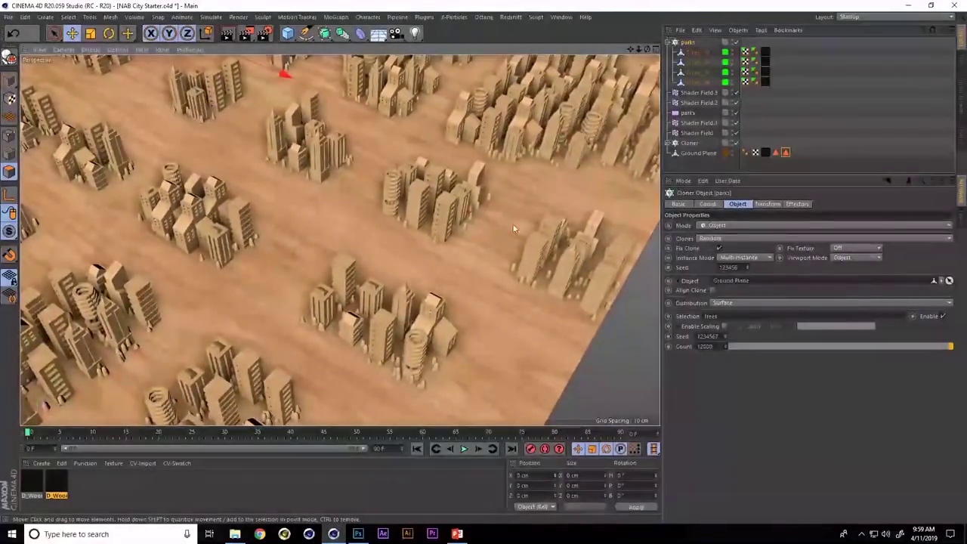
{"action": "scroll", "coordinate": [550, 218], "scroll_direction": "down", "scroll_amount": 5}
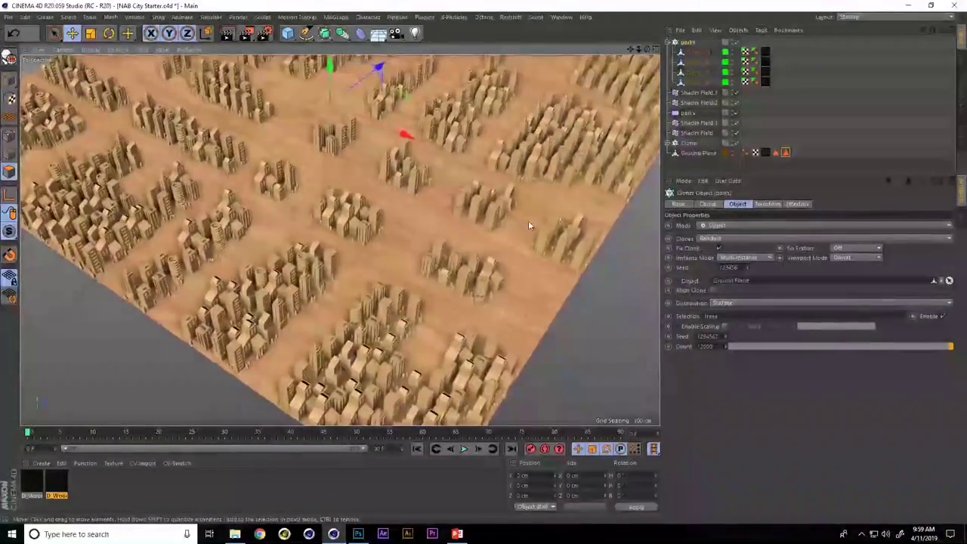
{"action": "scroll", "coordinate": [529, 219], "scroll_direction": "up", "scroll_amount": 2}
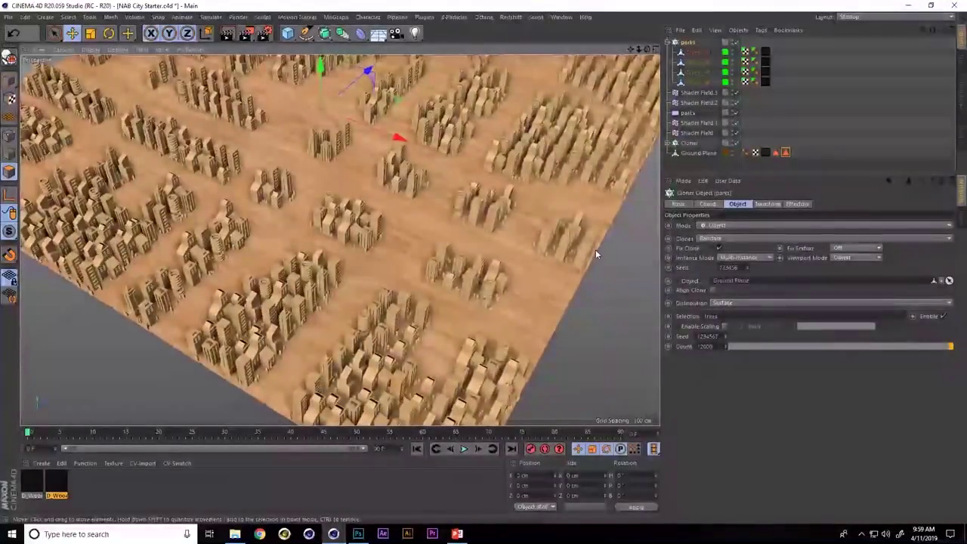
Add an Invert layer to the trees tag's Fields and place it below Shader Field.2
{"action": "left_click", "coordinate": [785, 152]}
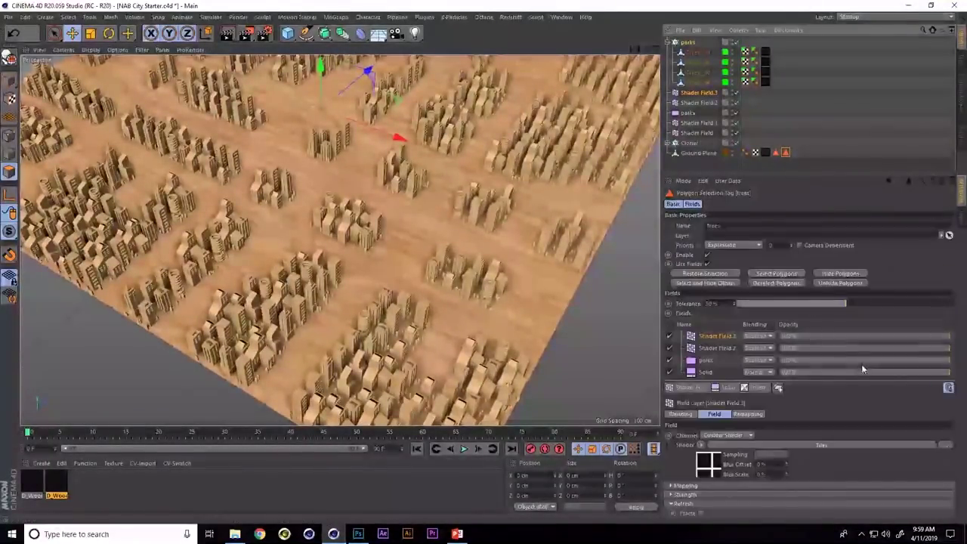
{"action": "left_click_drag", "start_coordinate": [844, 175], "coordinate": [844, 124]}
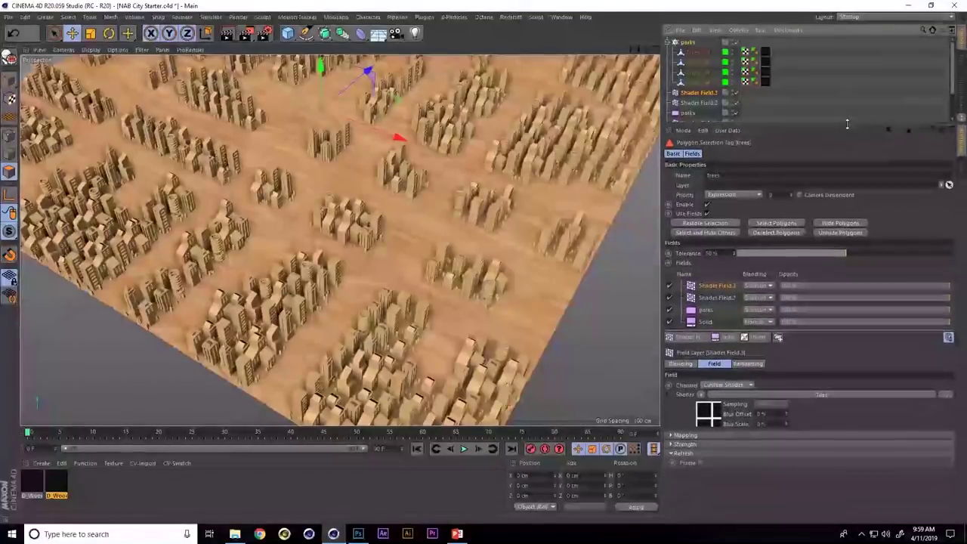
{"action": "left_click_drag", "start_coordinate": [812, 331], "coordinate": [811, 354]}
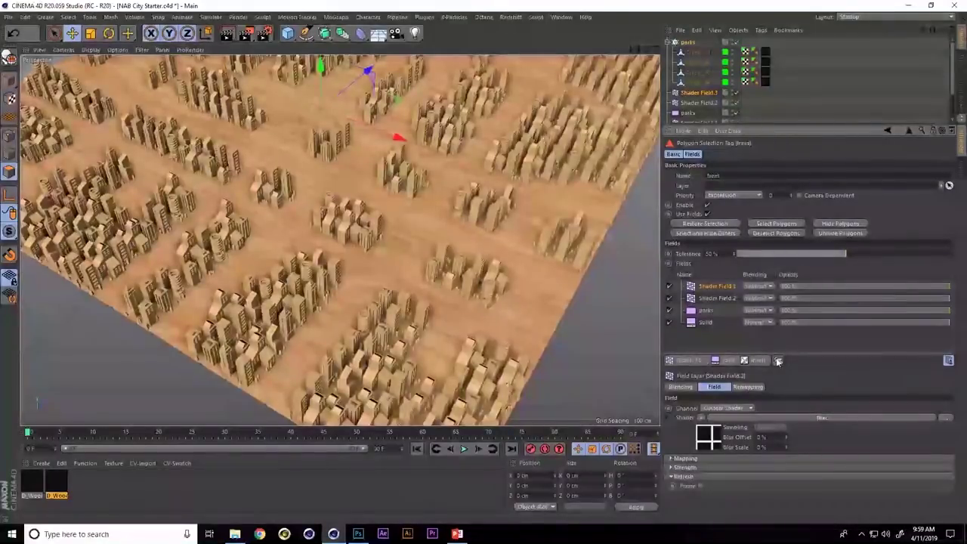
{"action": "left_click", "coordinate": [756, 361]}
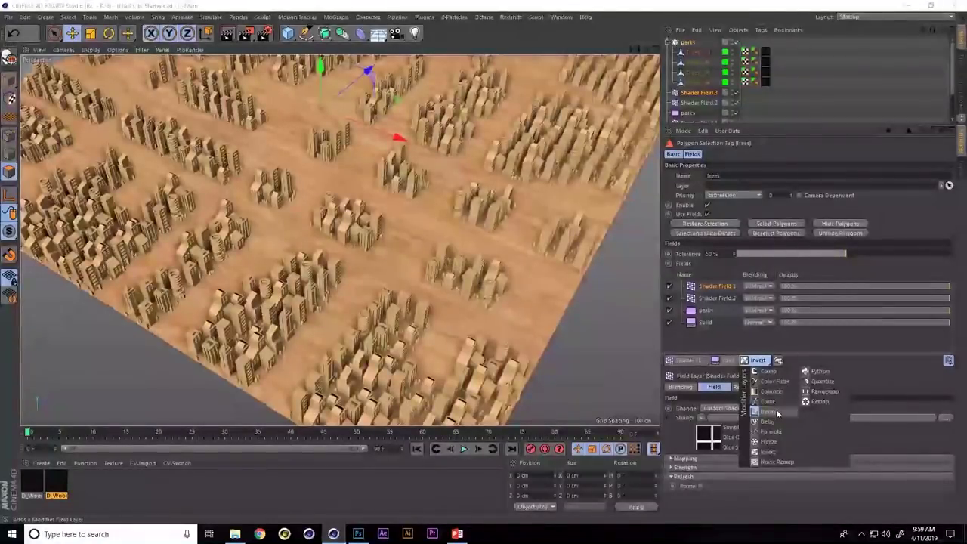
{"action": "left_click", "coordinate": [770, 451]}
{"action": "left_click_drag", "start_coordinate": [704, 285], "coordinate": [698, 323]}
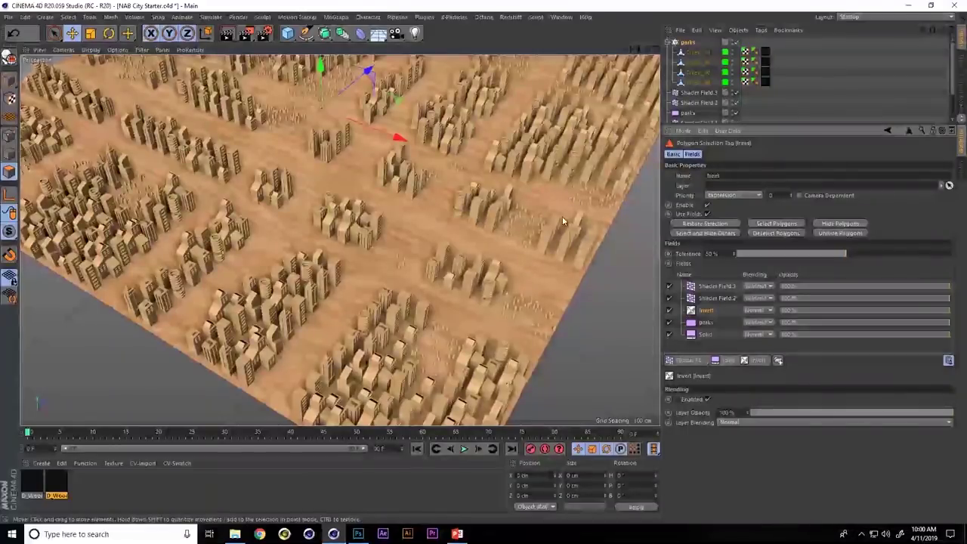
Orbit and zoom around the city to inspect trees filling the open park lots
{"action": "scroll", "coordinate": [563, 216], "scroll_direction": "down", "scroll_amount": 3}
{"action": "left_click_drag", "start_coordinate": [565, 216], "coordinate": [435, 274], "text": "alt"}
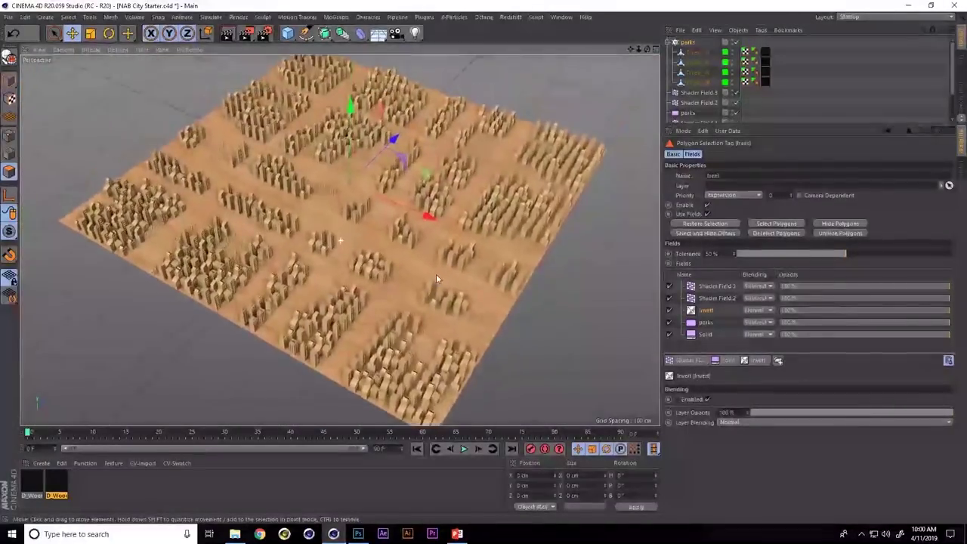
{"action": "scroll", "coordinate": [436, 278], "scroll_direction": "up", "scroll_amount": 4}
{"action": "left_click_drag", "start_coordinate": [466, 197], "coordinate": [484, 227], "text": "alt"}
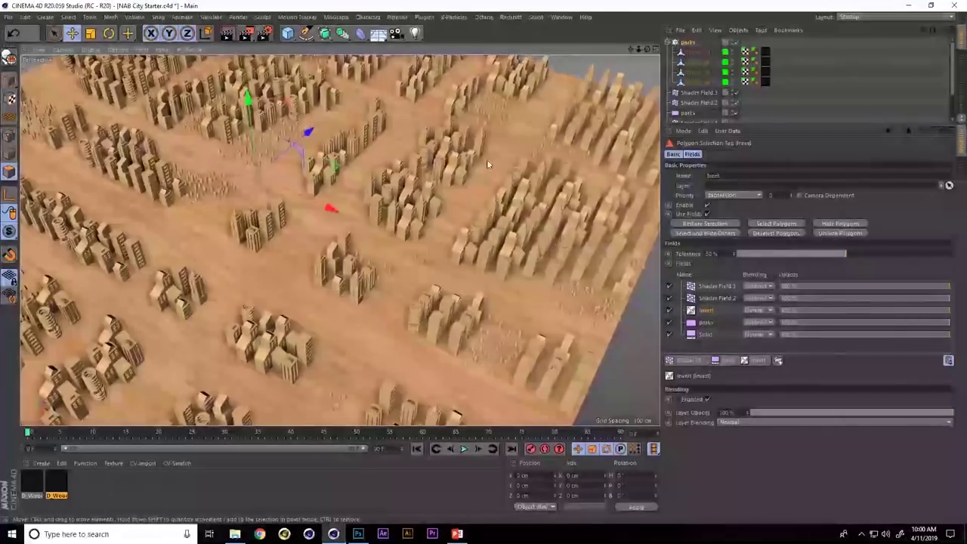
{"action": "scroll", "coordinate": [487, 159], "scroll_direction": "down", "scroll_amount": 3}
{"action": "scroll", "coordinate": [439, 208], "scroll_direction": "up", "scroll_amount": 3}
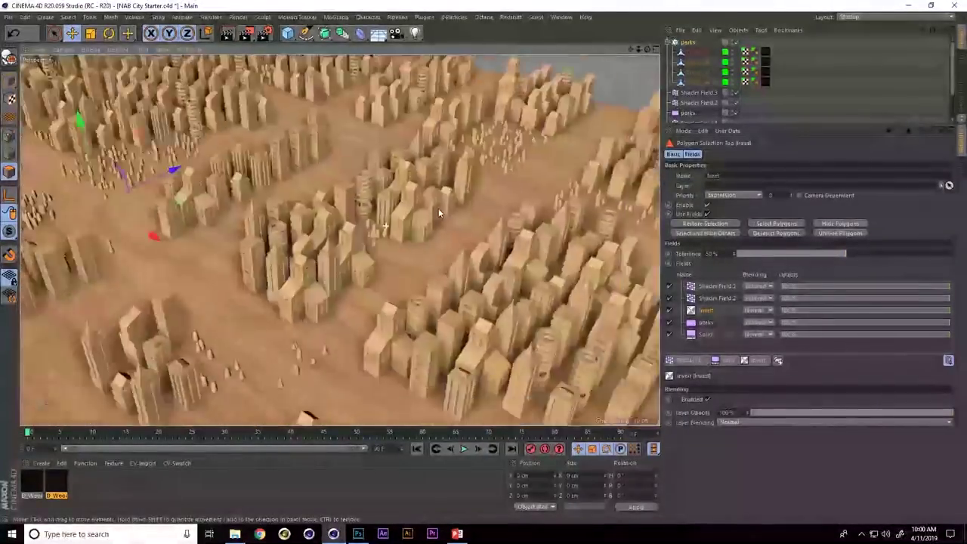
{"action": "scroll", "coordinate": [439, 213], "scroll_direction": "up", "scroll_amount": 5}
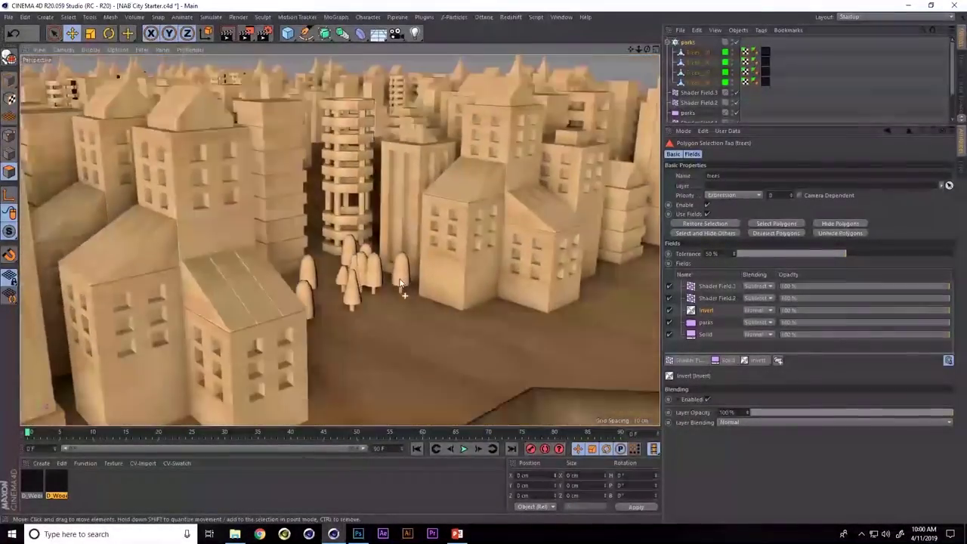
{"action": "scroll", "coordinate": [401, 283], "scroll_direction": "down", "scroll_amount": 5}
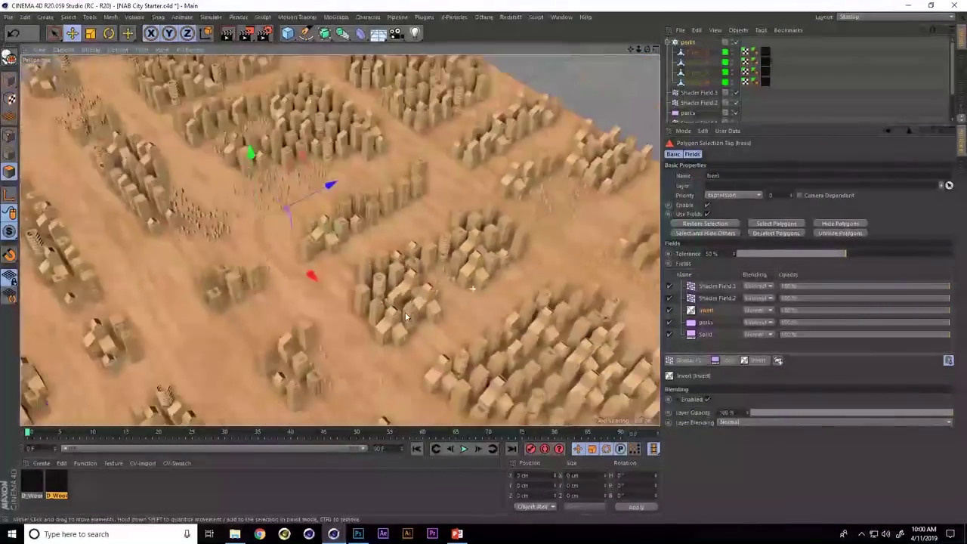
{"action": "scroll", "coordinate": [453, 222], "scroll_direction": "down", "scroll_amount": 4}
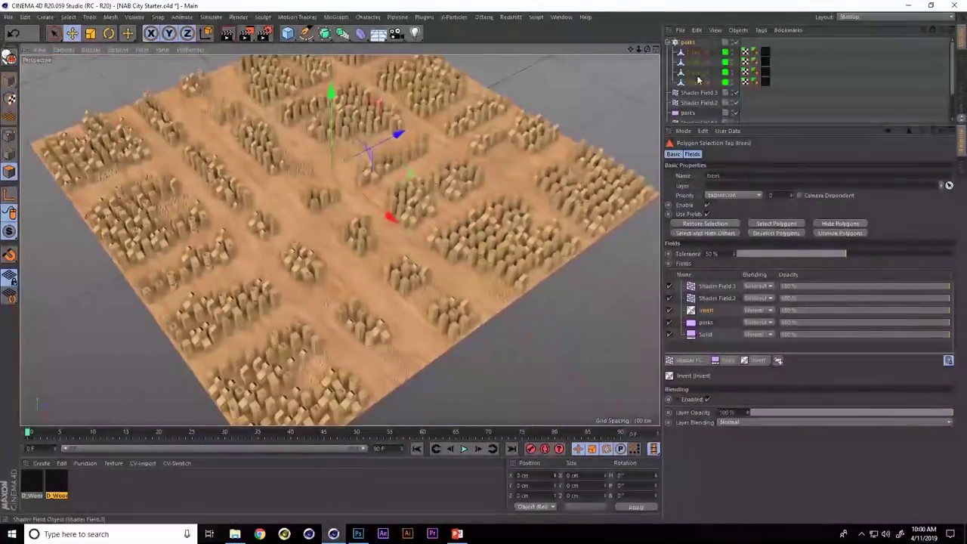
{"action": "left_click_drag", "start_coordinate": [828, 125], "coordinate": [828, 178]}
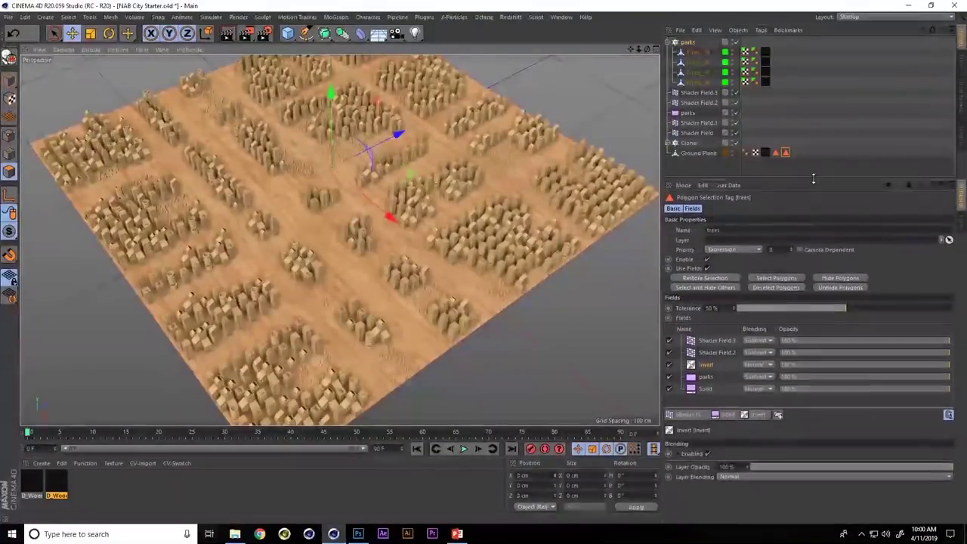
{"action": "scroll", "coordinate": [430, 272], "scroll_direction": "up", "scroll_amount": 8}
{"action": "left_click_drag", "start_coordinate": [430, 272], "coordinate": [559, 302], "text": "alt"}
{"action": "scroll", "coordinate": [538, 329], "scroll_direction": "up", "scroll_amount": 6}
{"action": "scroll", "coordinate": [533, 323], "scroll_direction": "down", "scroll_amount": 3}
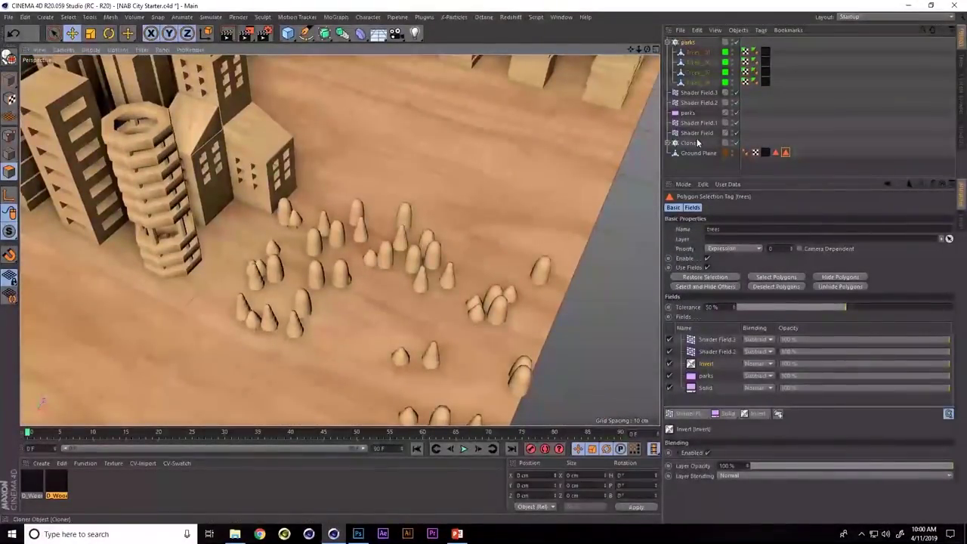
Add a Push Apart effector to the parks tree cloner
{"action": "left_click", "coordinate": [687, 43]}
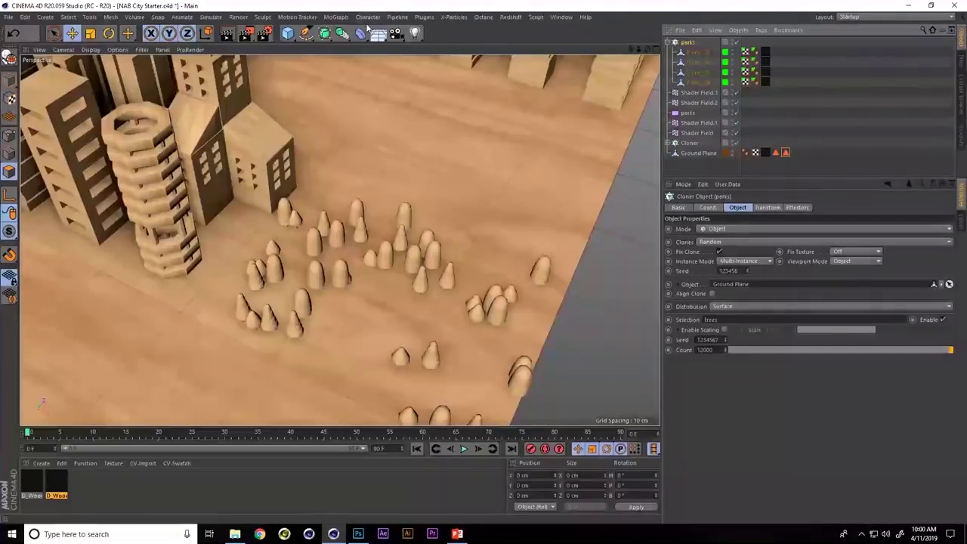
{"action": "left_click", "coordinate": [337, 17]}
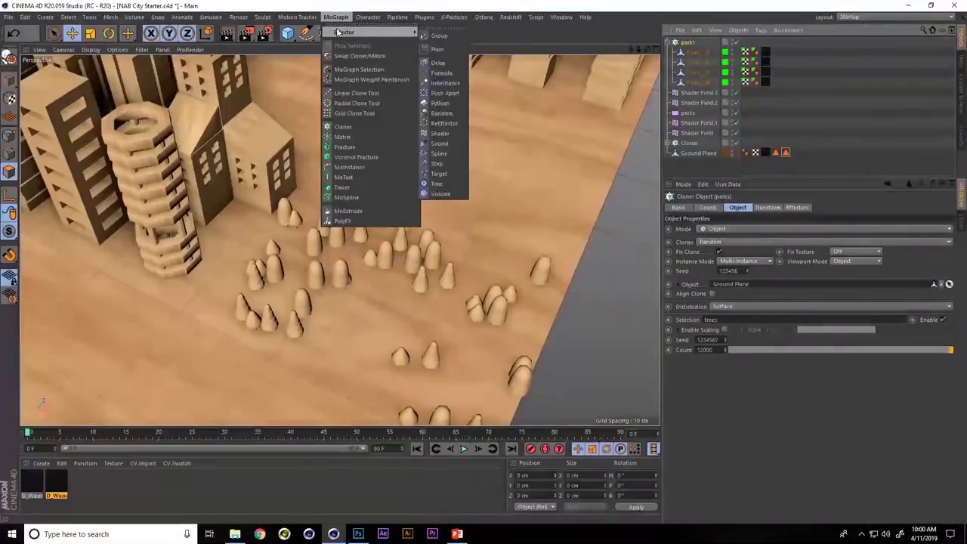
{"action": "left_click", "coordinate": [449, 93]}
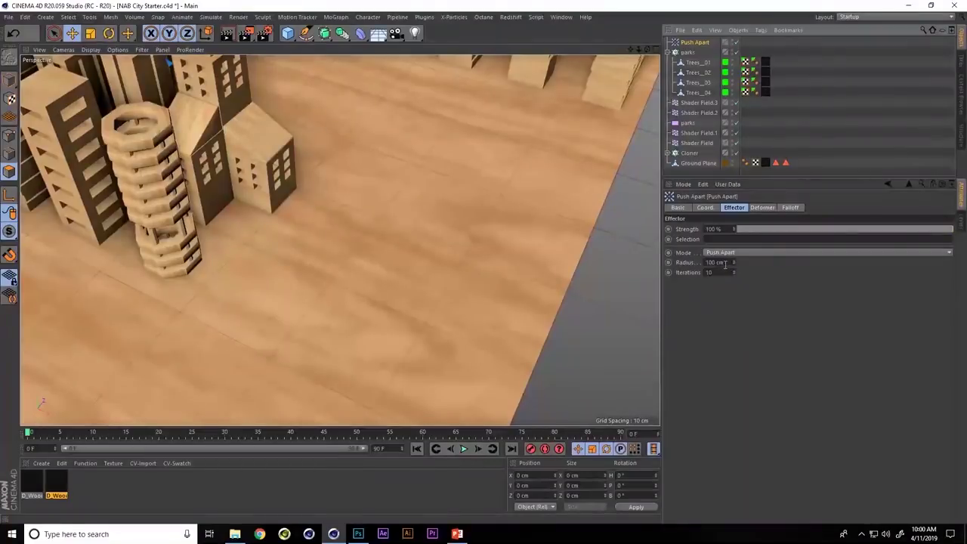
Try Push Apart radii of 10 cm, 1 cm and 2 cm
{"action": "left_click", "coordinate": [714, 262]}
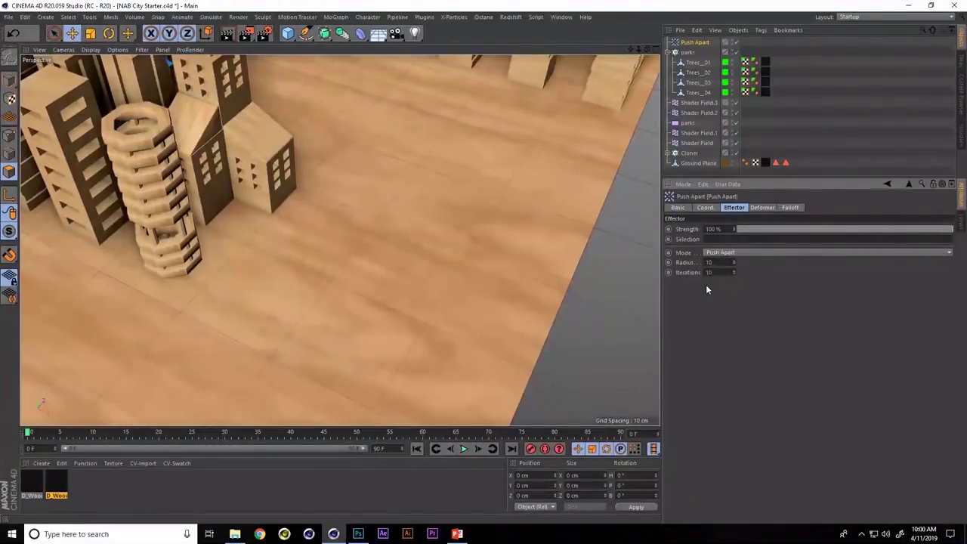
{"action": "key", "text": "Return"}
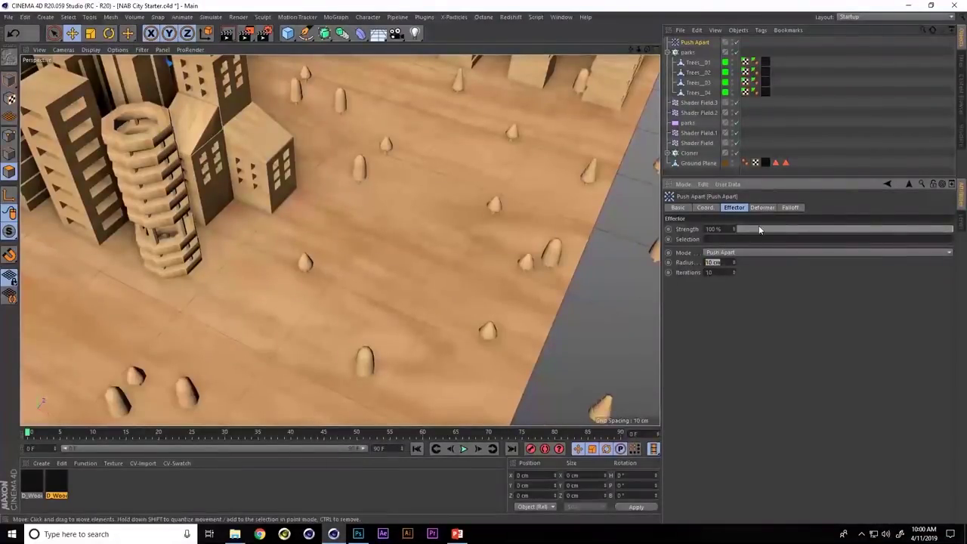
{"action": "type", "text": "1"}
{"action": "key", "text": "Return"}
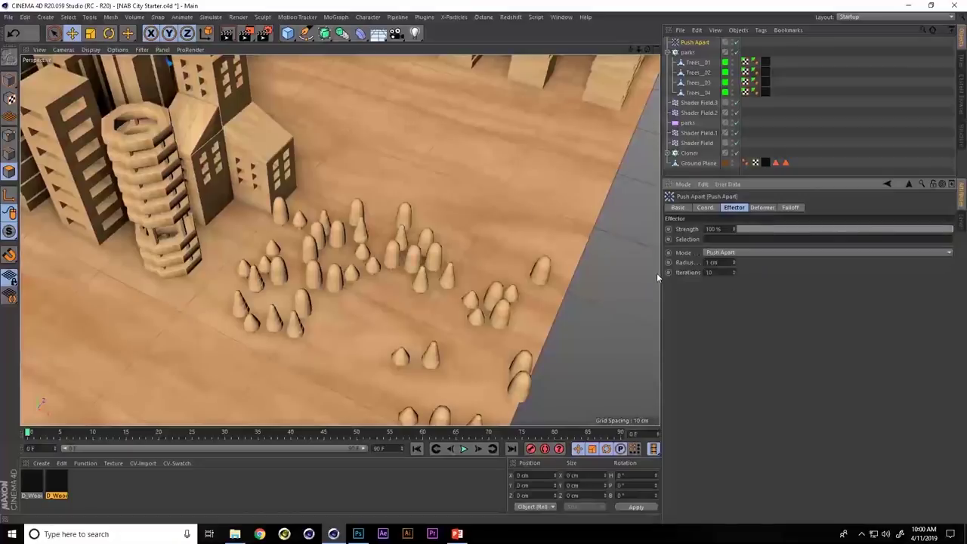
{"action": "type", "text": "2"}
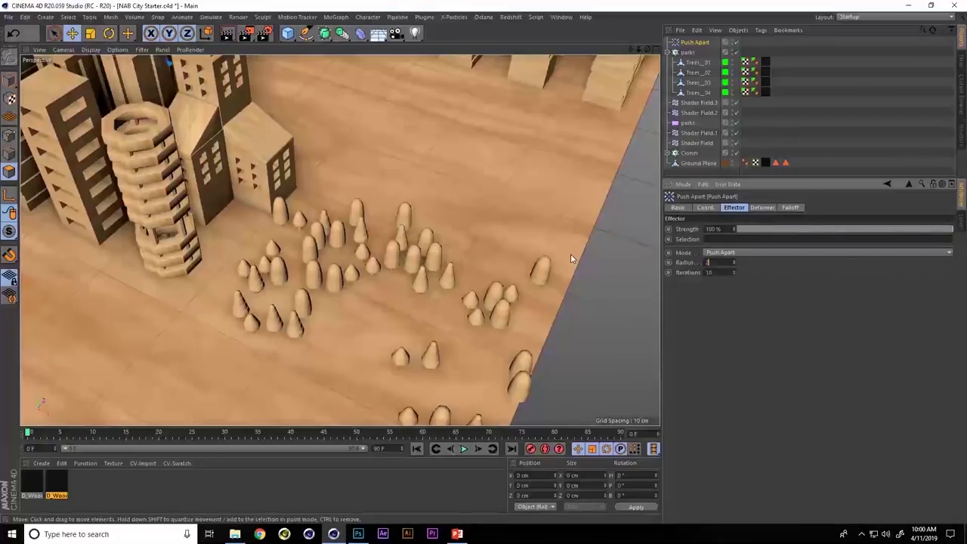
{"action": "key", "text": "Return"}
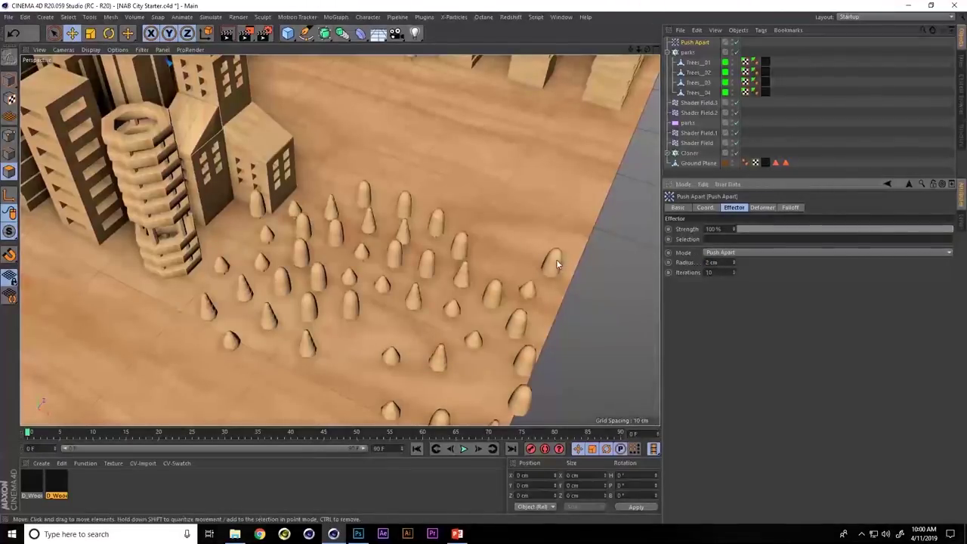
View the whole city grid and settle on a 1.5 cm push radius
{"action": "right_click_drag", "start_coordinate": [557, 264], "coordinate": [428, 238], "text": "alt"}
{"action": "left_click_drag", "start_coordinate": [427, 238], "coordinate": [472, 195], "text": "alt"}
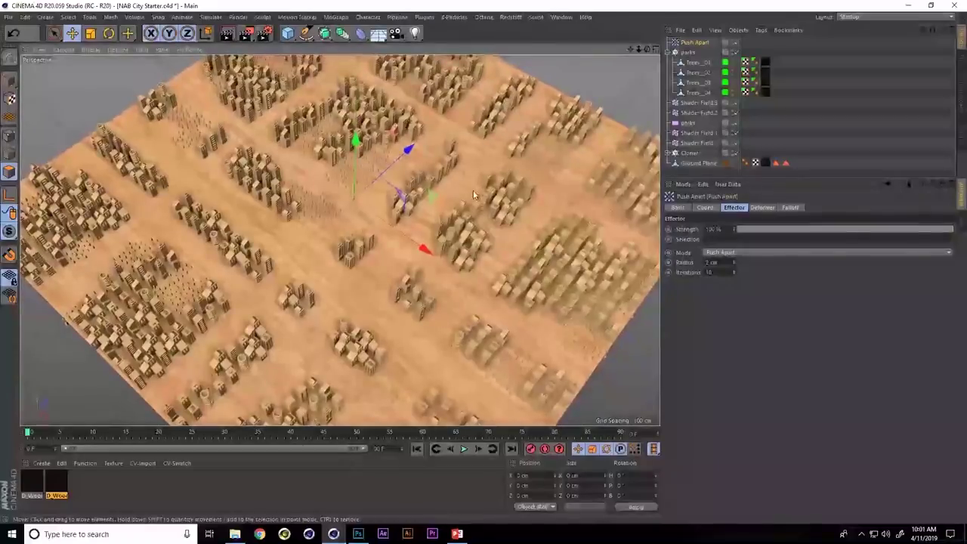
{"action": "left_click", "coordinate": [728, 262]}
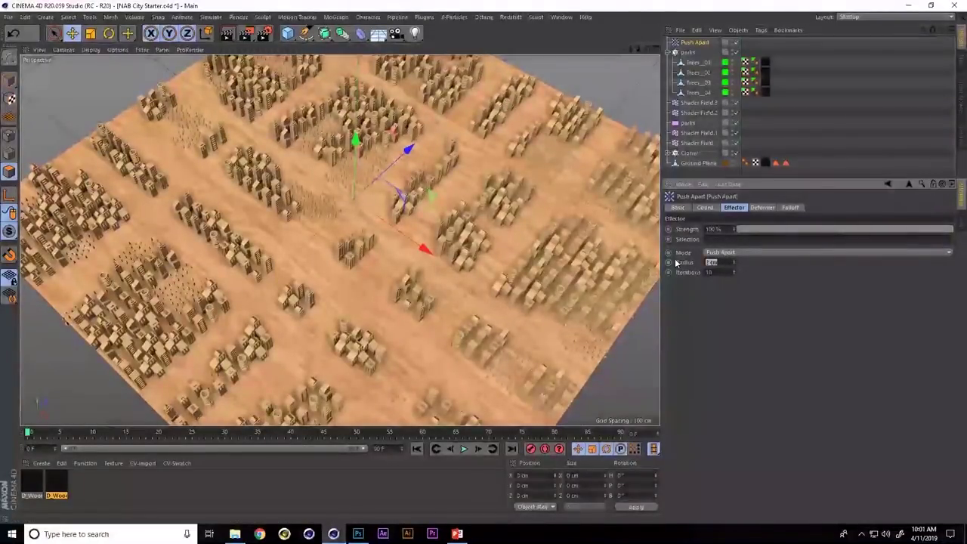
{"action": "type", "text": "1.5"}
{"action": "key", "text": "Return"}
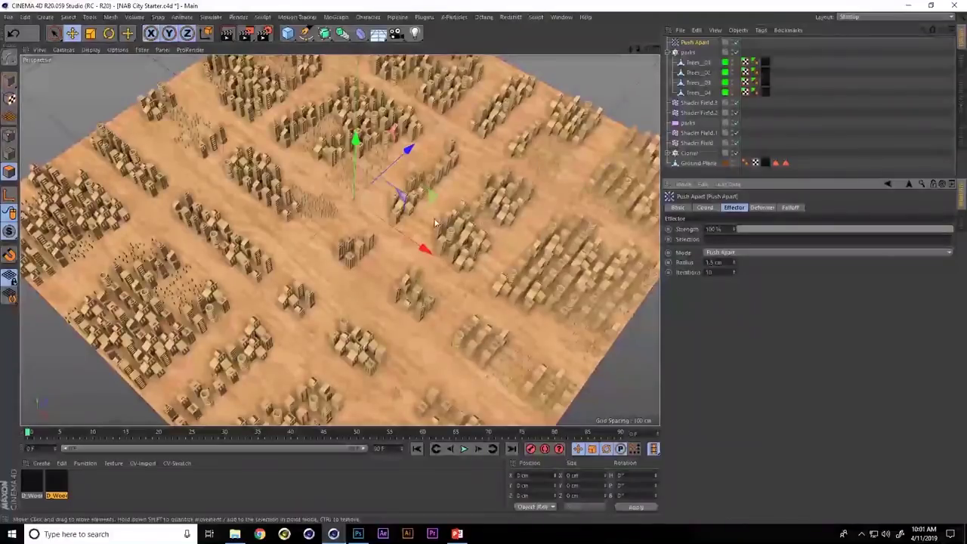
{"action": "left_click_drag", "start_coordinate": [525, 271], "coordinate": [515, 261], "text": "alt"}
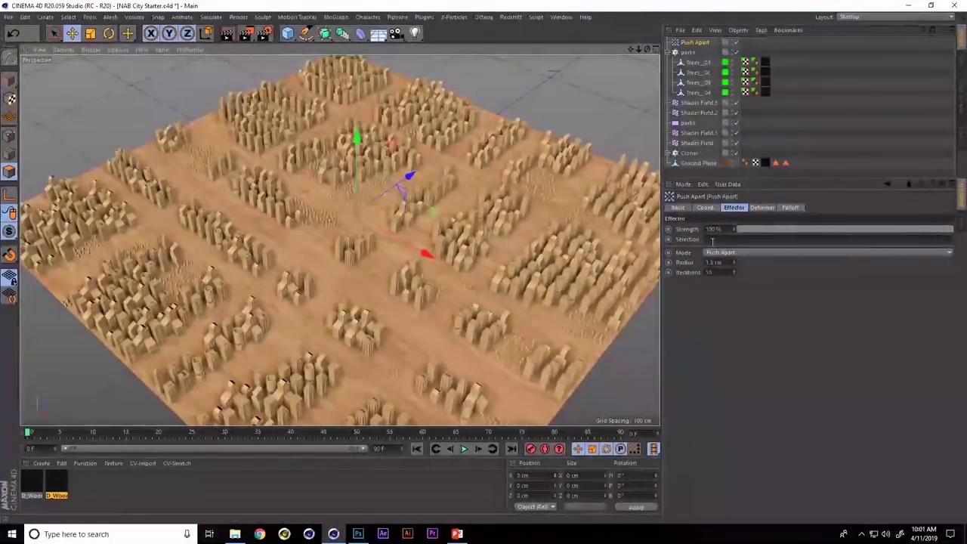
Step the Shader Field's noise seed up to 670 to reshuffle the buildings
{"action": "left_click", "coordinate": [775, 164]}
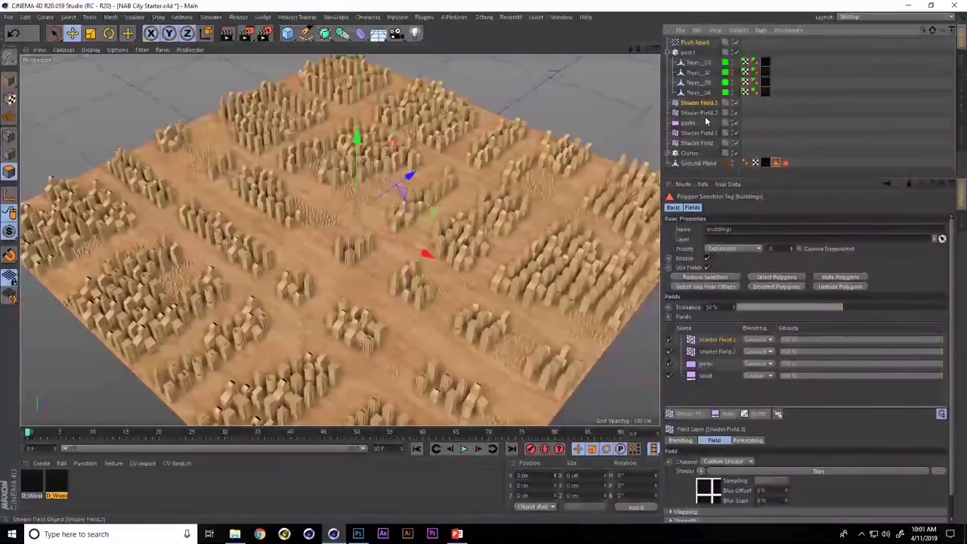
{"action": "left_click", "coordinate": [696, 143]}
{"action": "left_click", "coordinate": [771, 272]}
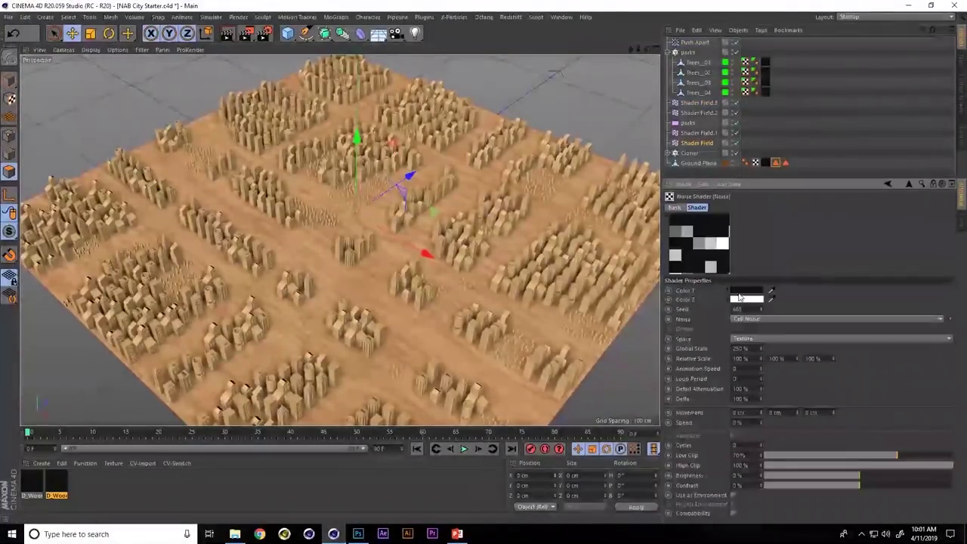
{"action": "left_click", "coordinate": [763, 311]}
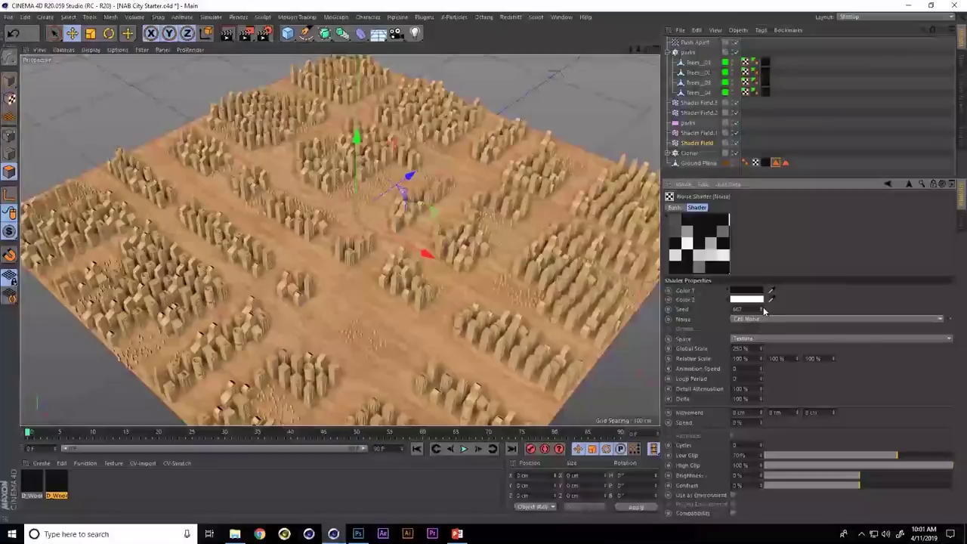
{"action": "left_click", "coordinate": [764, 310]}
{"action": "left_click", "coordinate": [763, 310]}
{"action": "left_click", "coordinate": [764, 310]}
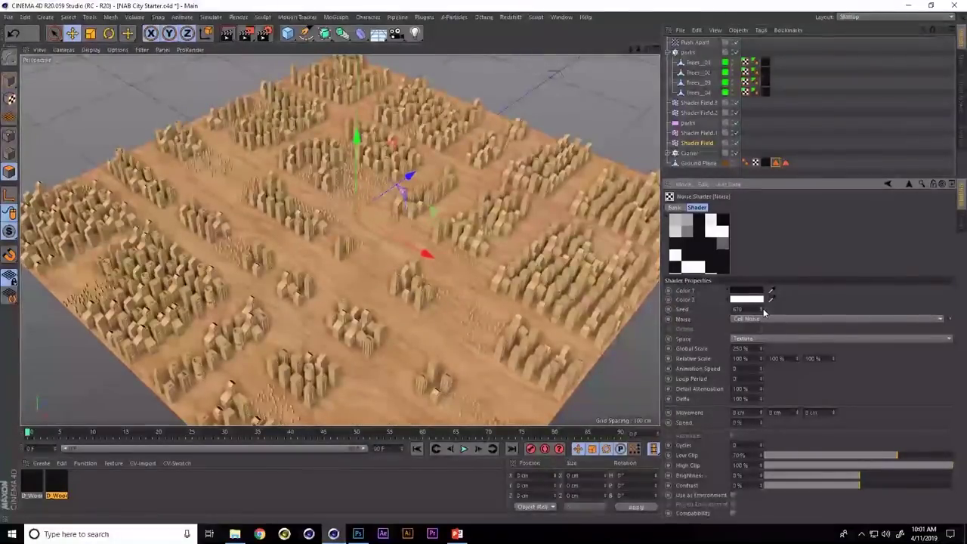
{"action": "left_click", "coordinate": [764, 309]}
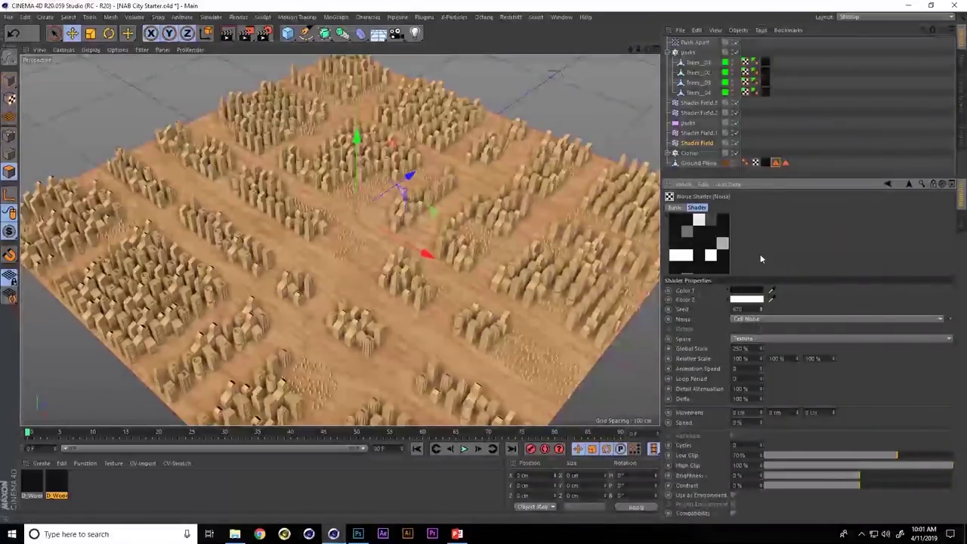
Return the noise seed to 667, then open Shader Field.3's Tiles shader
{"action": "left_click", "coordinate": [889, 183]}
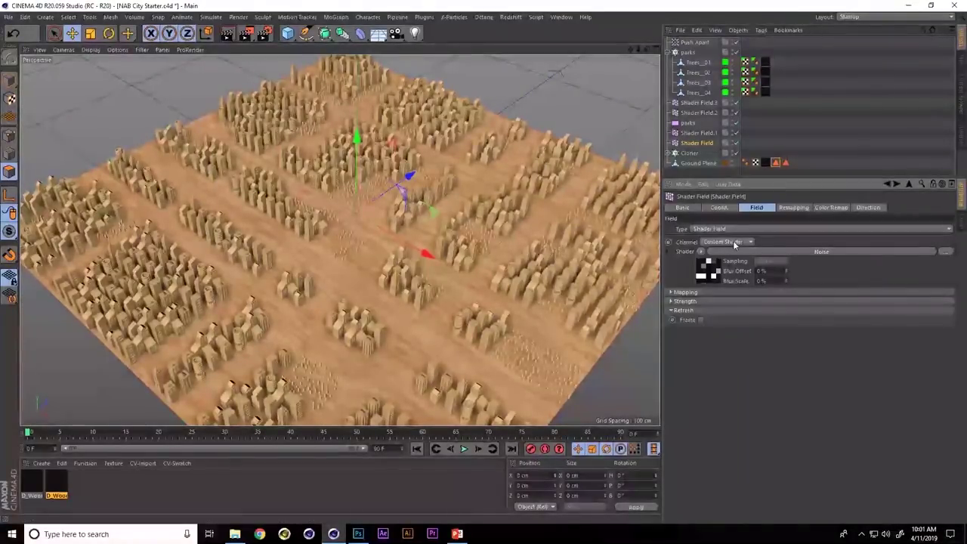
{"action": "left_click", "coordinate": [888, 184]}
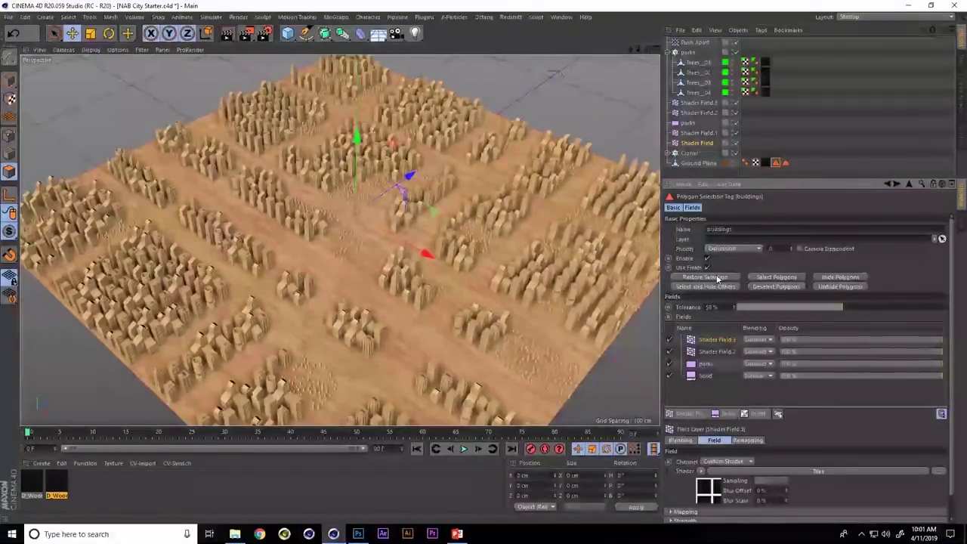
{"action": "left_click", "coordinate": [701, 104]}
{"action": "left_click", "coordinate": [701, 113]}
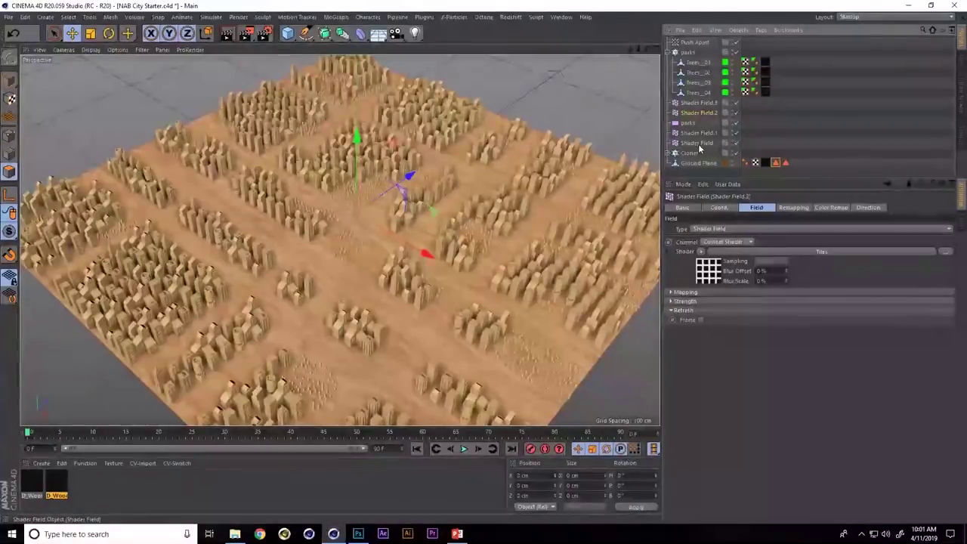
{"action": "left_click", "coordinate": [697, 143]}
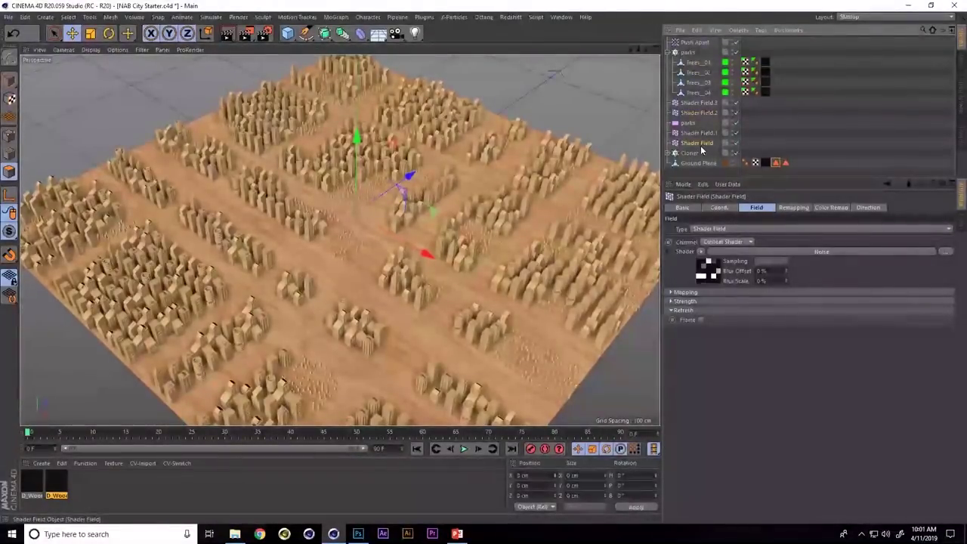
{"action": "left_click", "coordinate": [707, 268]}
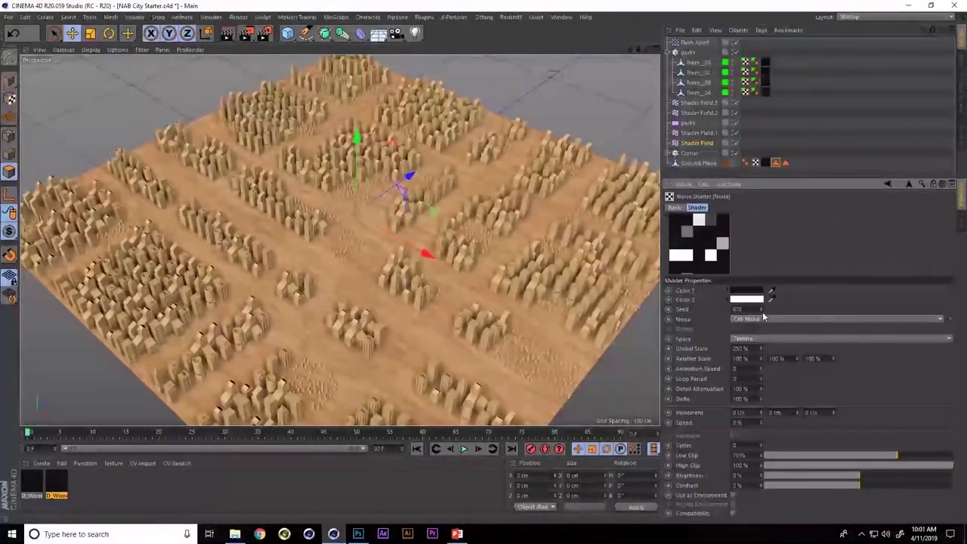
{"action": "left_click", "coordinate": [763, 316]}
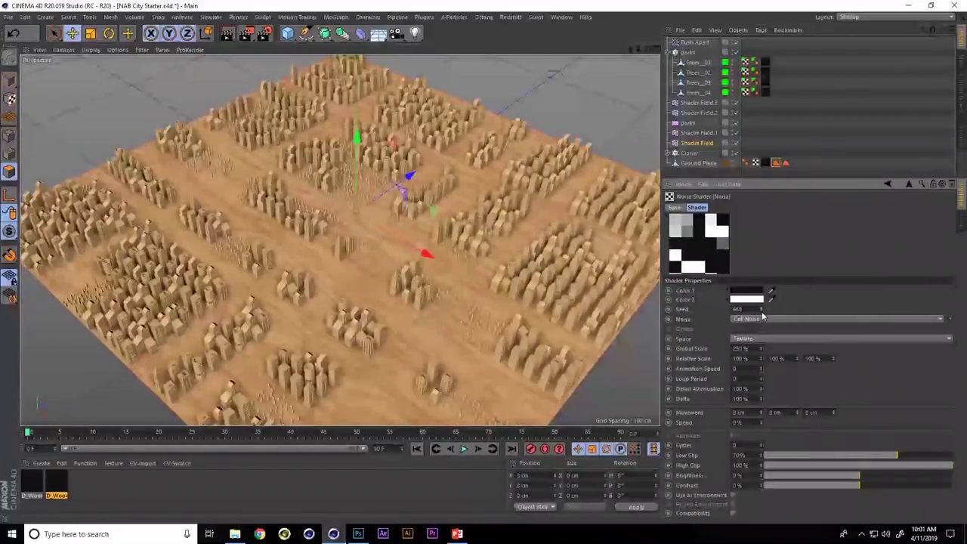
{"action": "left_click", "coordinate": [763, 316]}
{"action": "left_click", "coordinate": [763, 316]}
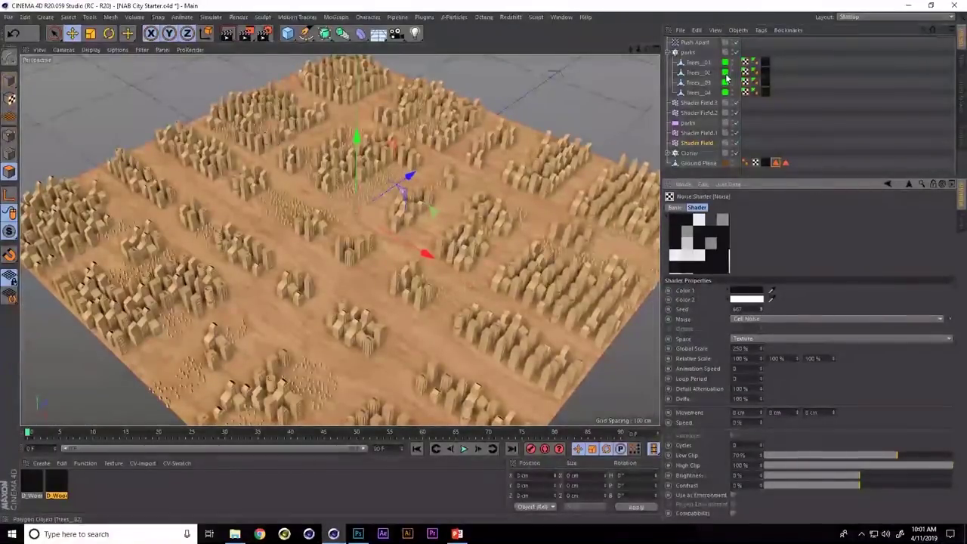
{"action": "left_click", "coordinate": [697, 102]}
{"action": "left_click", "coordinate": [708, 270]}
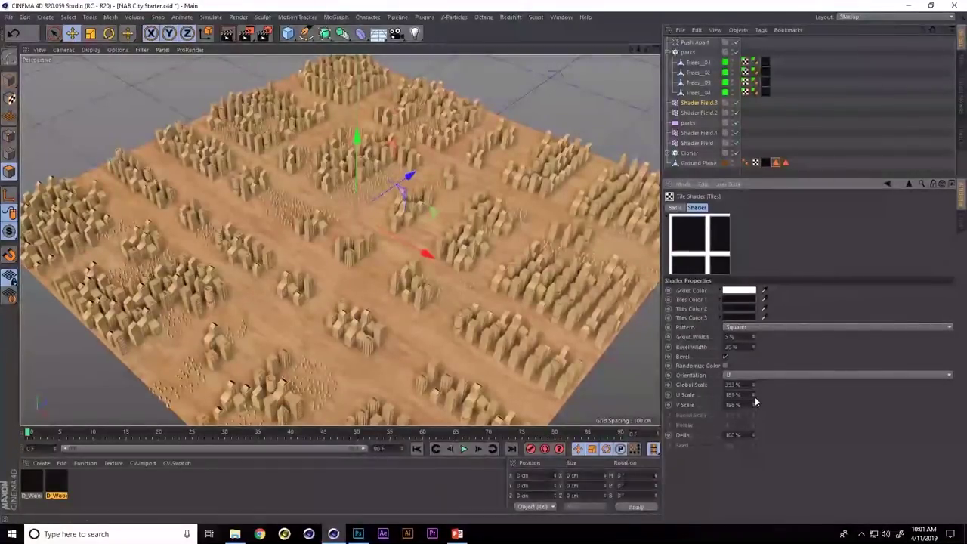
Raise the Tiles shader's U Scale from 188% to 205% and review the layout
{"action": "mouse_move", "coordinate": [754, 394]}
{"action": "left_mouse_down"}
{"action": "mouse_move", "coordinate": [765, 371]}
{"action": "mouse_move", "coordinate": [752, 379]}
{"action": "left_mouse_up"}
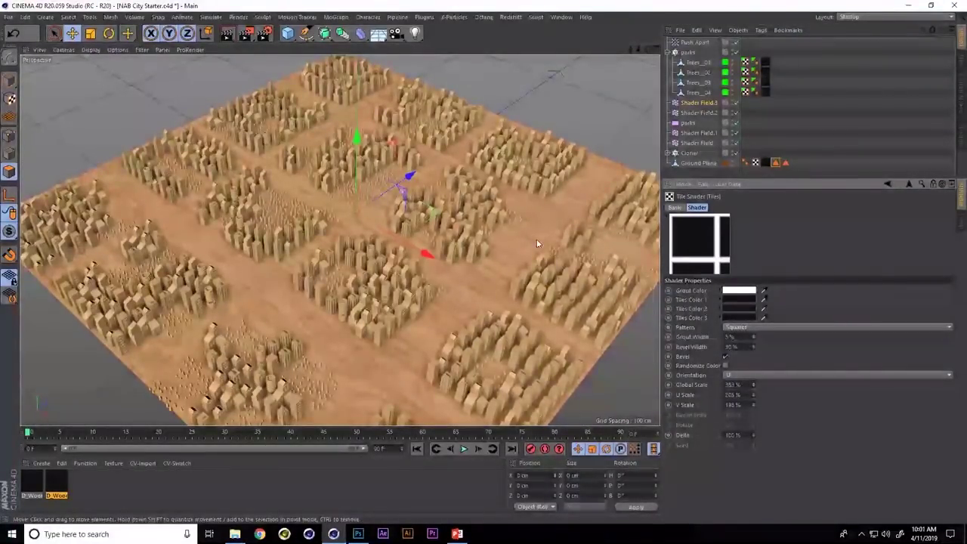
{"action": "left_click_drag", "start_coordinate": [536, 239], "coordinate": [496, 253], "text": "alt"}
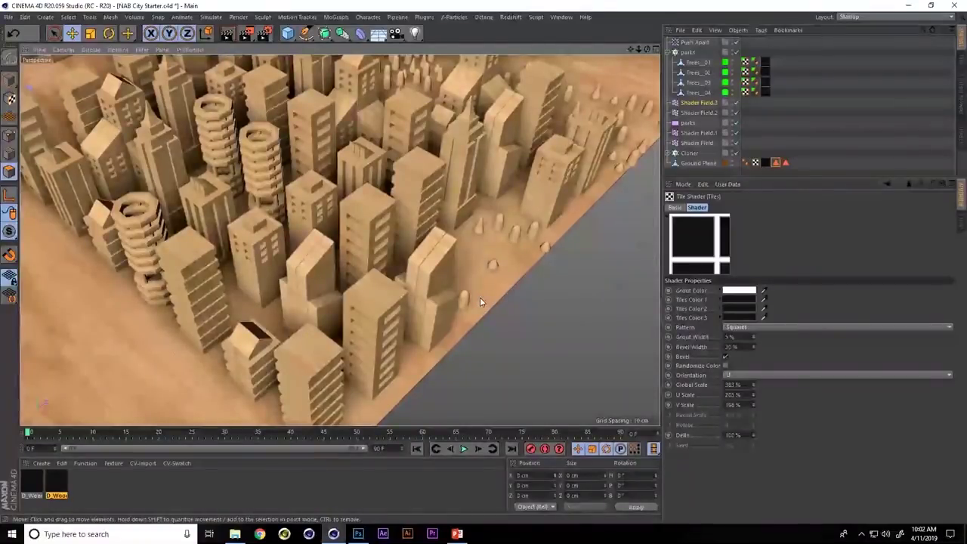
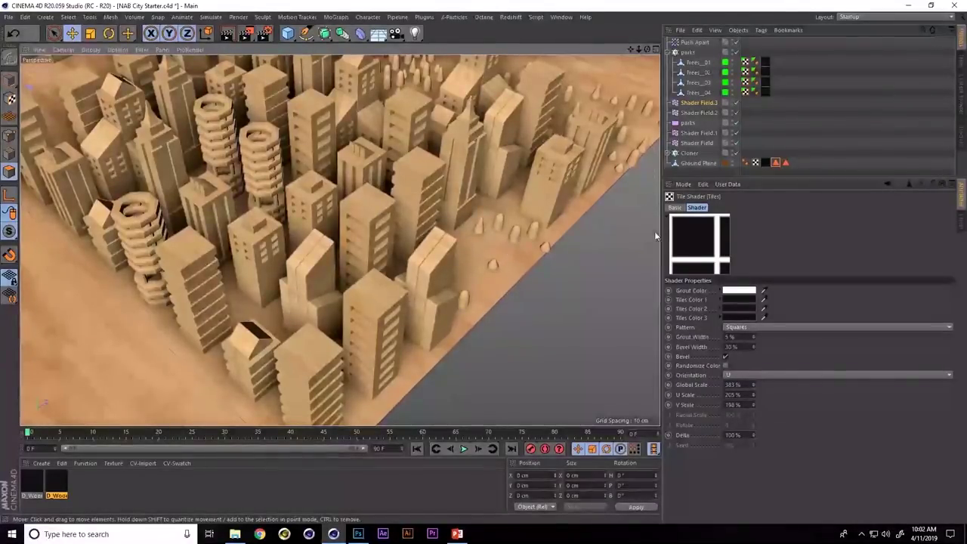
Add a Random effector to the building cloner with position off and rotation up to about 341°
{"action": "left_click", "coordinate": [674, 52]}
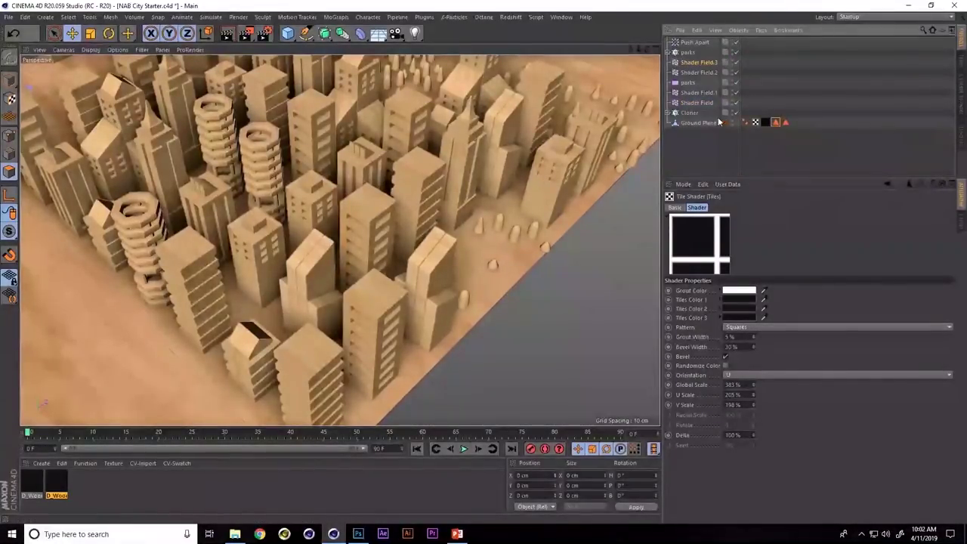
{"action": "left_click", "coordinate": [690, 113]}
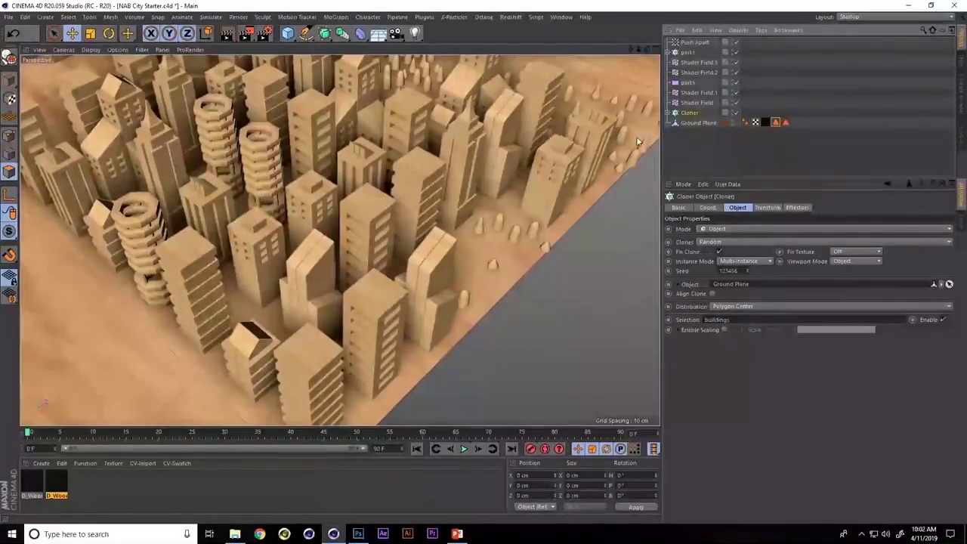
{"action": "left_click", "coordinate": [336, 17]}
{"action": "mouse_move", "coordinate": [385, 31]}
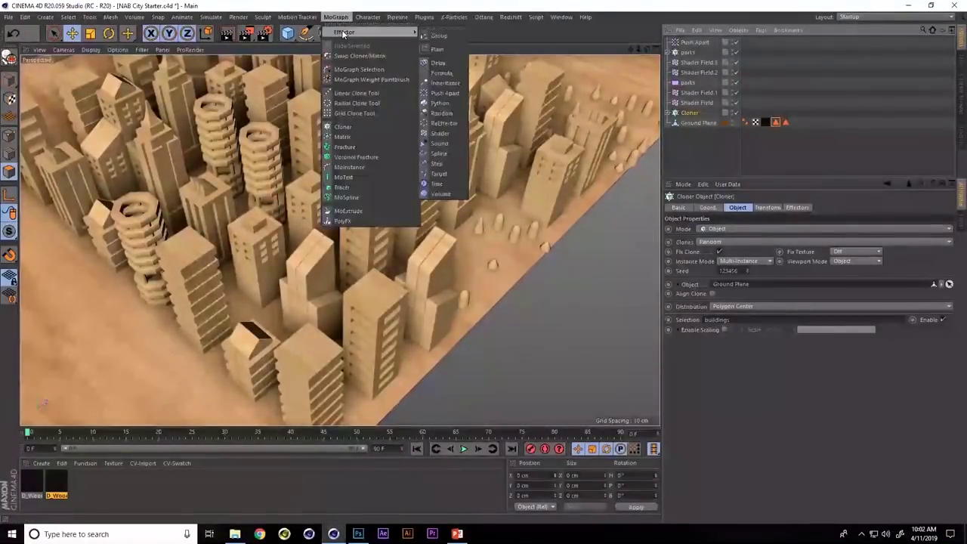
{"action": "left_click", "coordinate": [443, 115]}
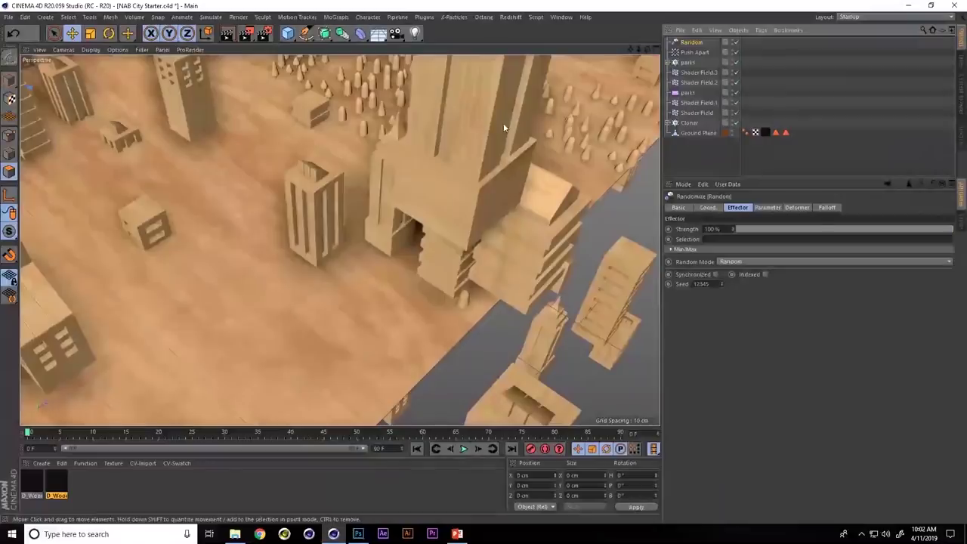
{"action": "left_click", "coordinate": [767, 209]}
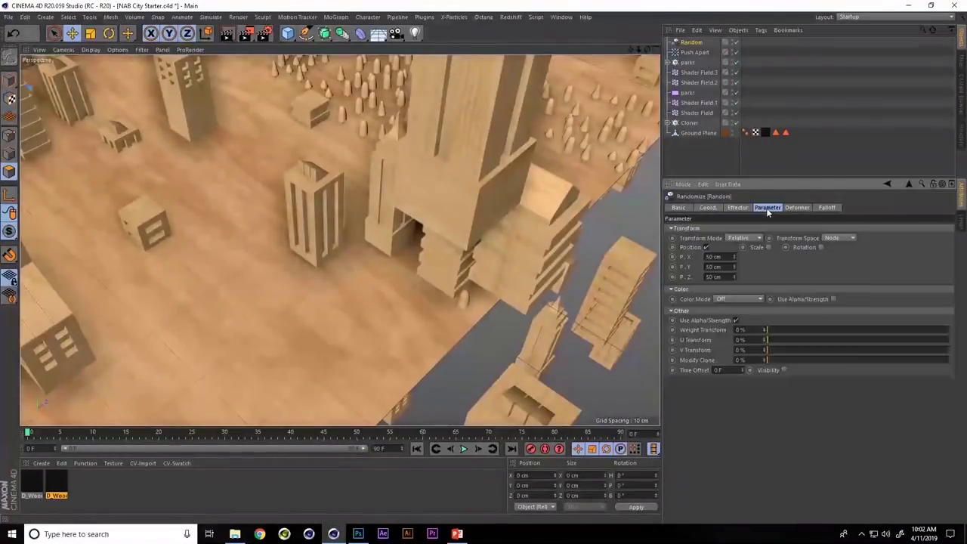
{"action": "left_click", "coordinate": [707, 247]}
{"action": "left_click", "coordinate": [819, 247]}
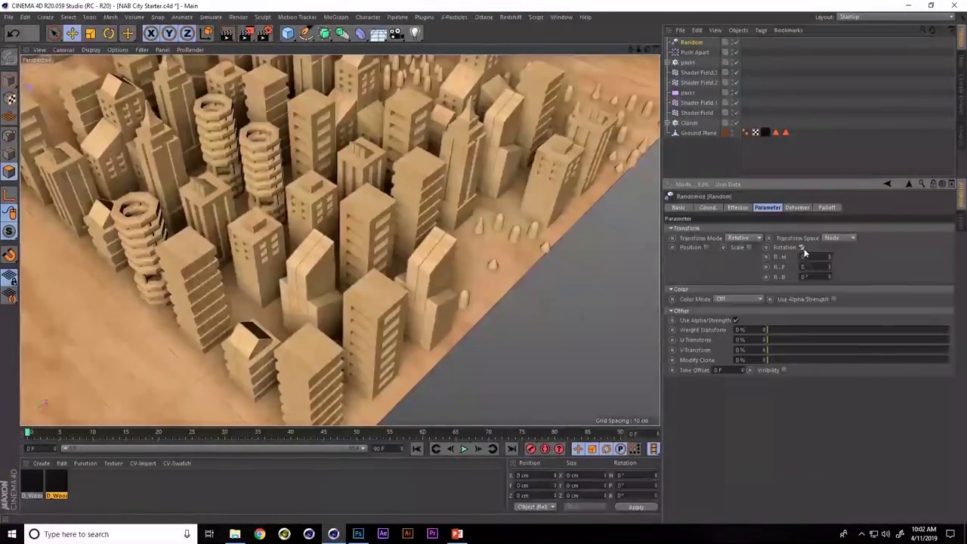
{"action": "left_click_drag", "start_coordinate": [828, 258], "coordinate": [815, 166]}
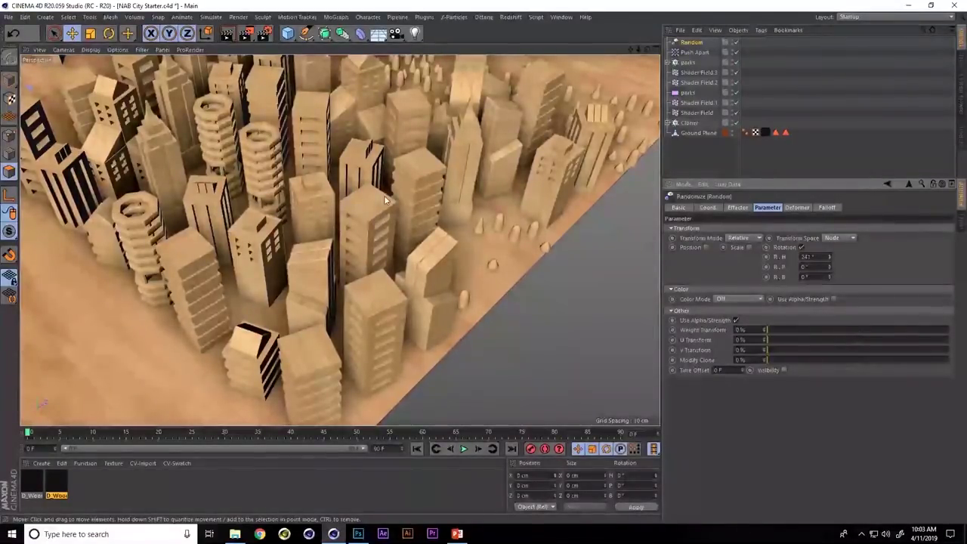
Delete the Random effector from the building cloner
{"action": "scroll", "coordinate": [407, 231], "scroll_direction": "down", "scroll_amount": 5}
{"action": "scroll", "coordinate": [446, 214], "scroll_direction": "up", "scroll_amount": 8}
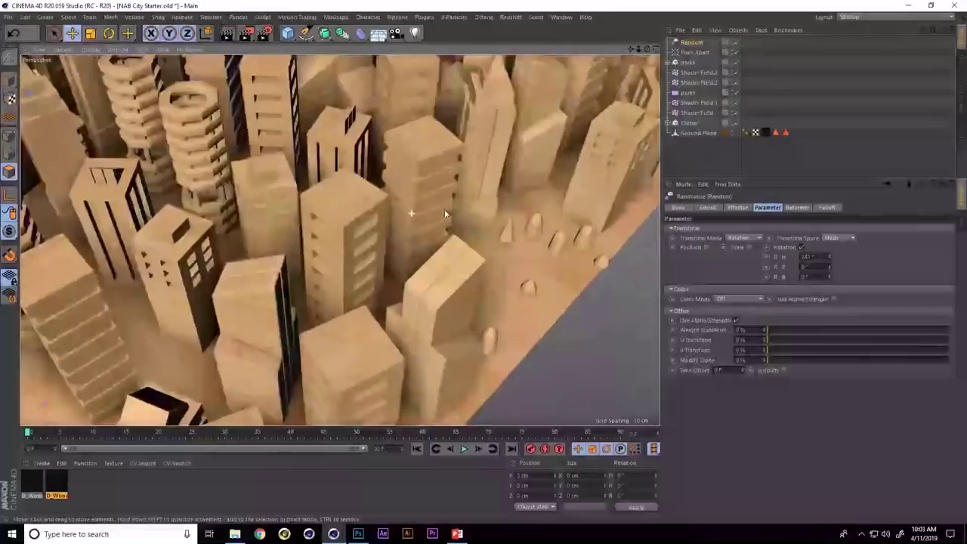
{"action": "scroll", "coordinate": [446, 219], "scroll_direction": "down", "scroll_amount": 8}
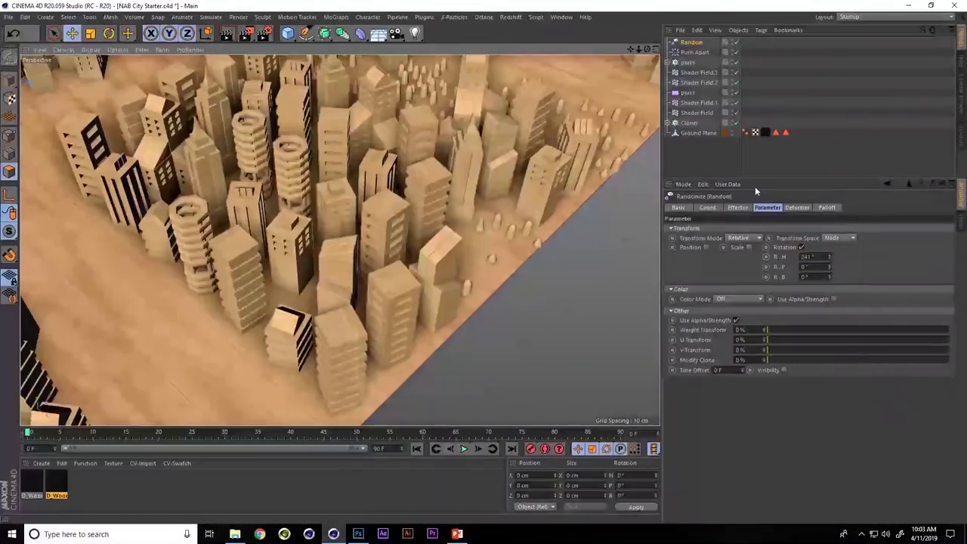
{"action": "left_click", "coordinate": [699, 143]}
{"action": "left_click", "coordinate": [691, 42]}
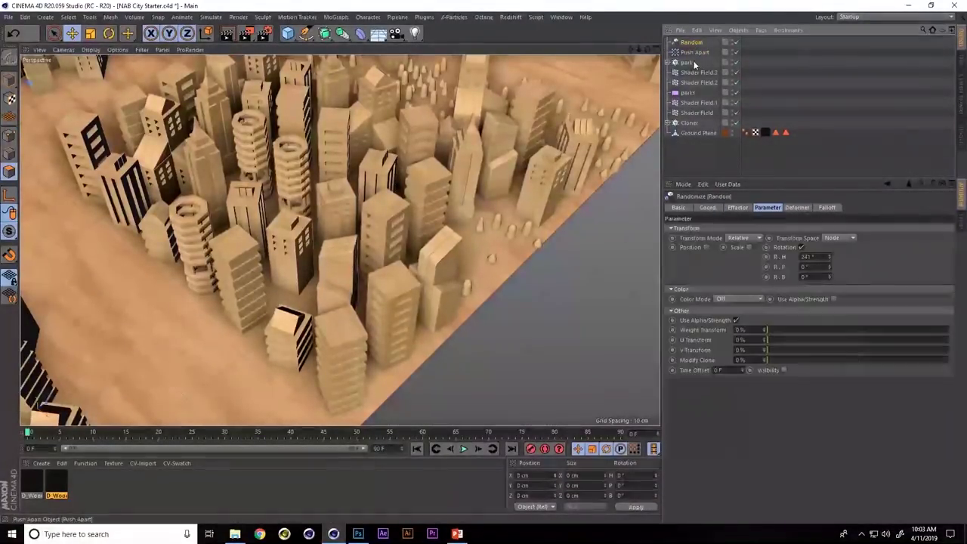
{"action": "key", "text": "Delete"}
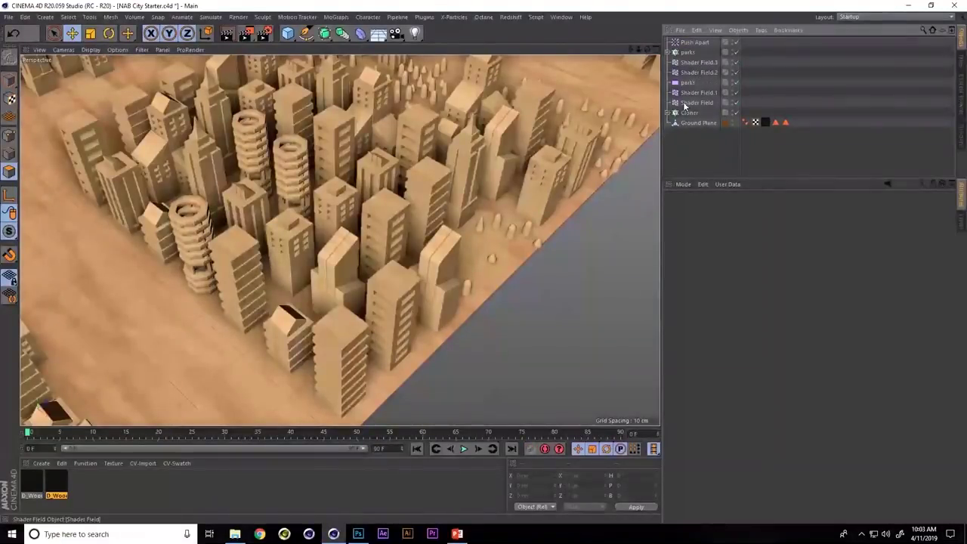
Add a Plain effector to the building cloner with position off and a 360° heading rotation
{"action": "left_click", "coordinate": [689, 112]}
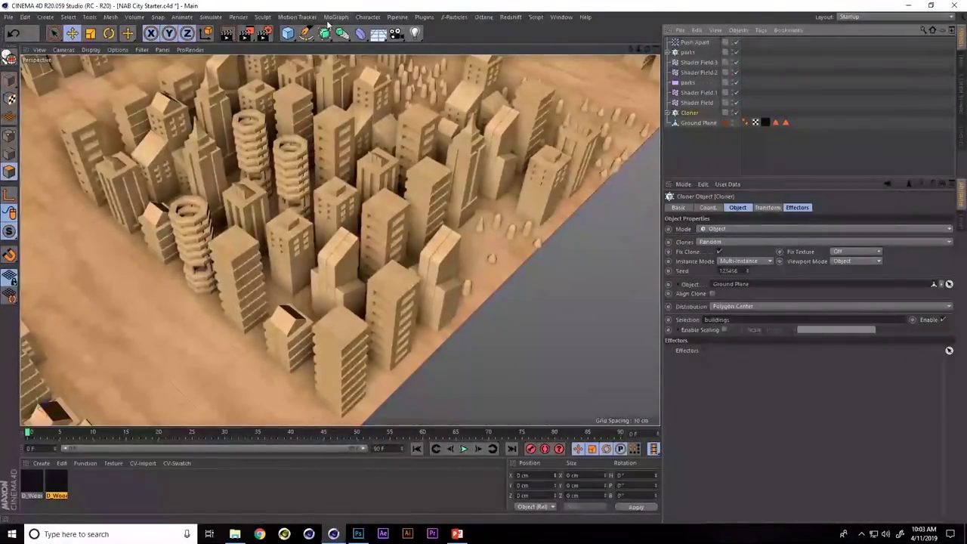
{"action": "left_click", "coordinate": [335, 16]}
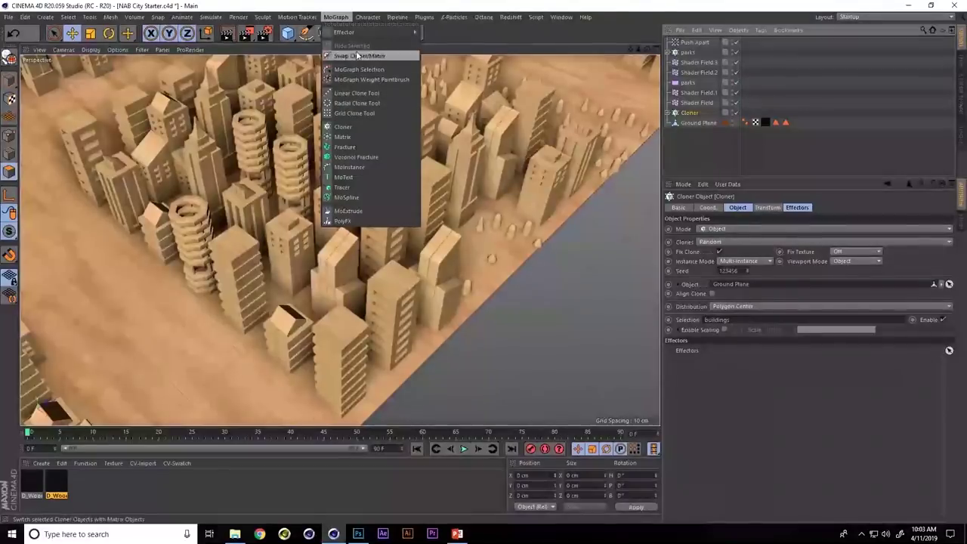
{"action": "mouse_move", "coordinate": [377, 33]}
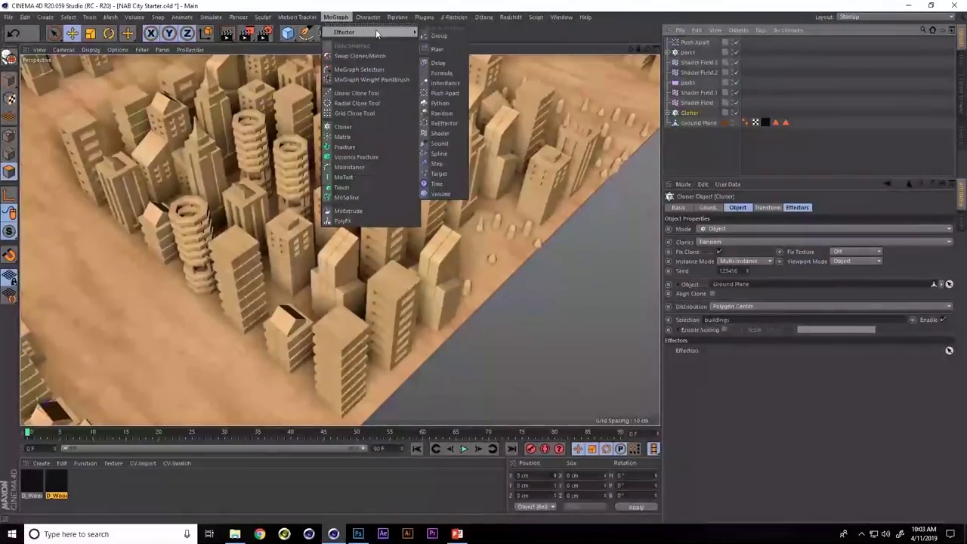
{"action": "left_click", "coordinate": [436, 49]}
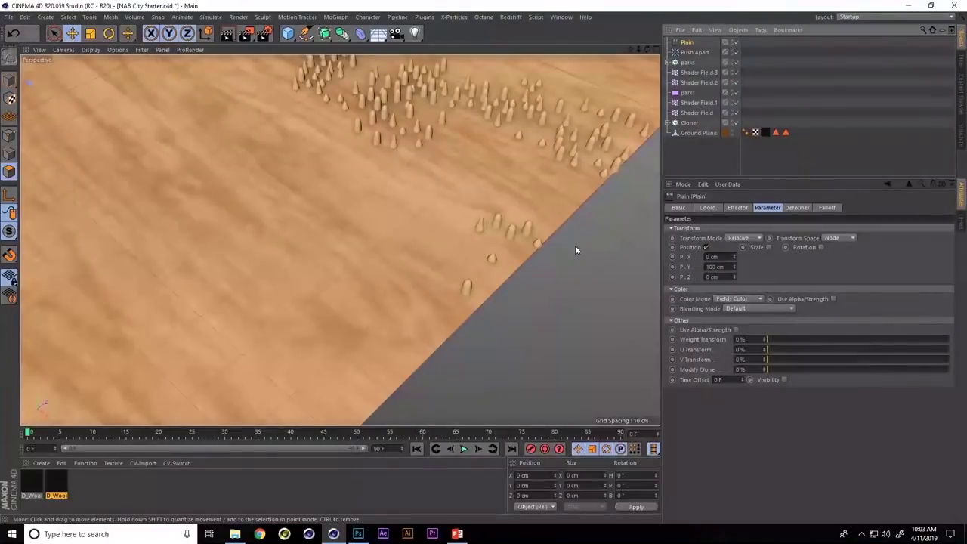
{"action": "left_click", "coordinate": [707, 247]}
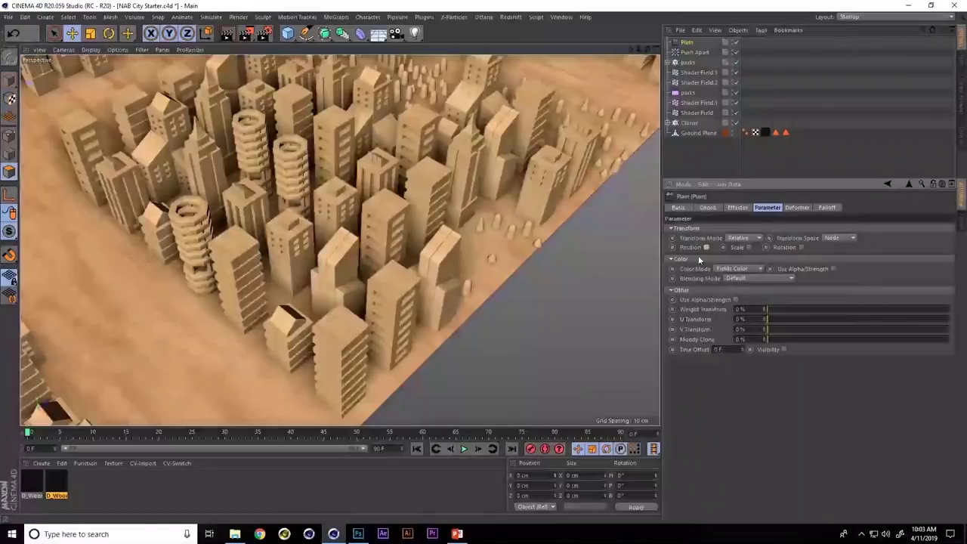
{"action": "left_click", "coordinate": [800, 247]}
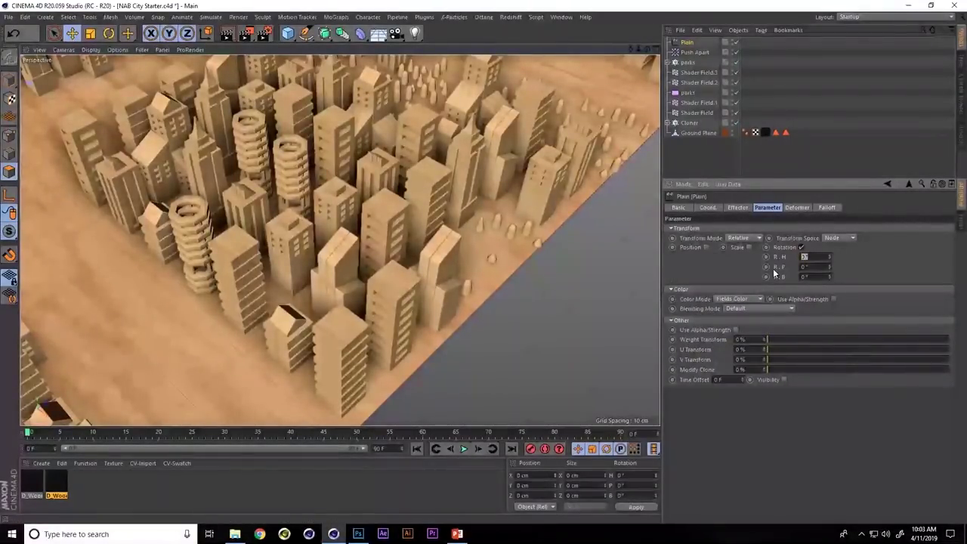
{"action": "type", "text": "360"}
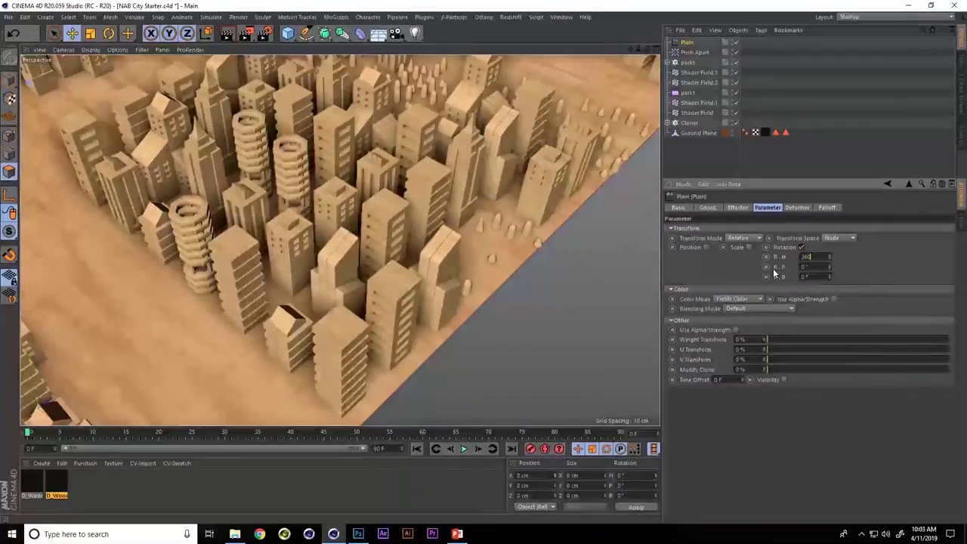
{"action": "key", "text": "Return"}
{"action": "left_click", "coordinate": [826, 209]}
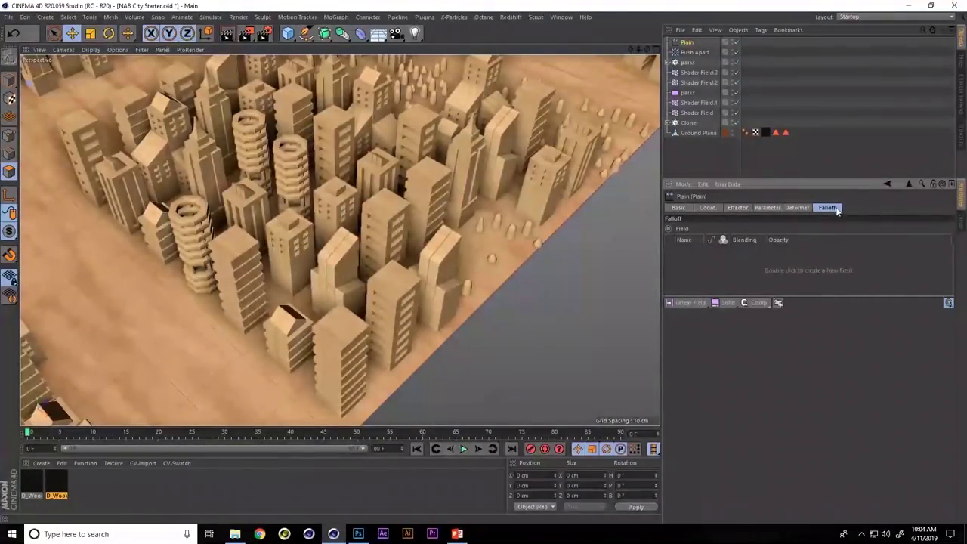
Add a Random Field to the Plain effector's falloff, remapped with Quantize contour mode and 4 steps
{"action": "left_click", "coordinate": [688, 302]}
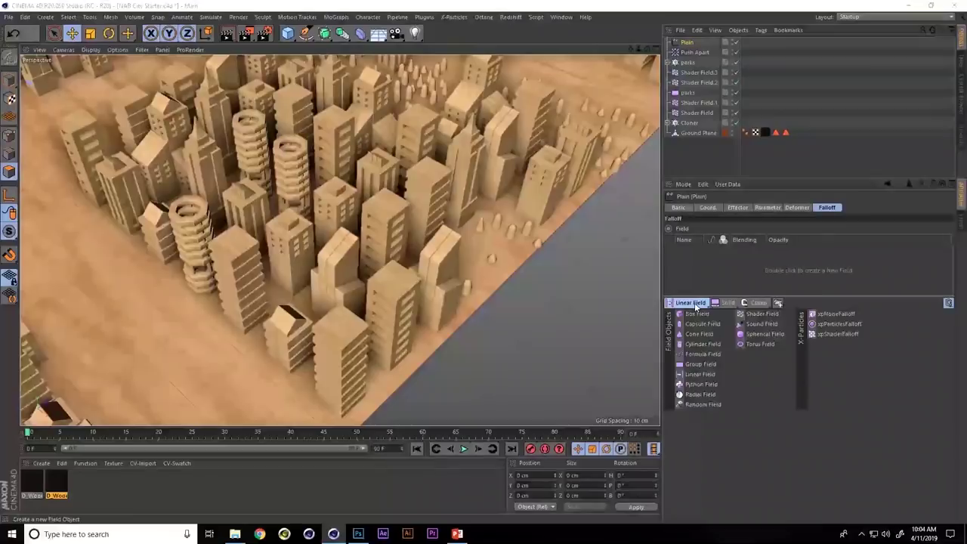
{"action": "left_click", "coordinate": [689, 403]}
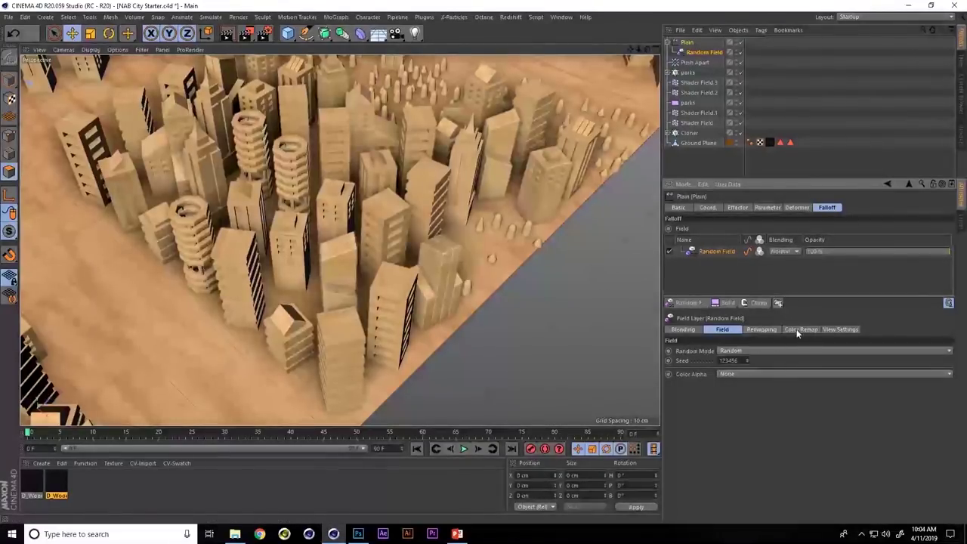
{"action": "left_click", "coordinate": [761, 329]}
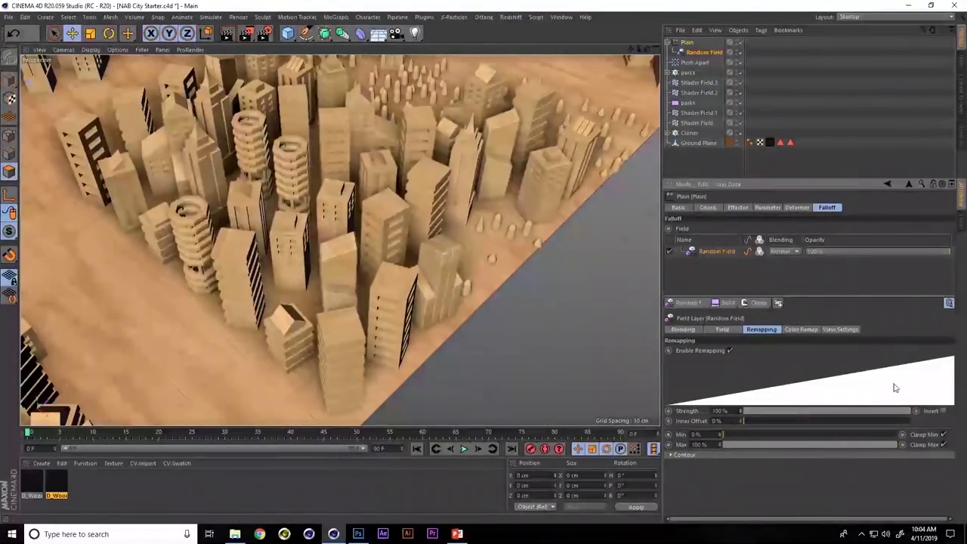
{"action": "left_click", "coordinate": [683, 455]}
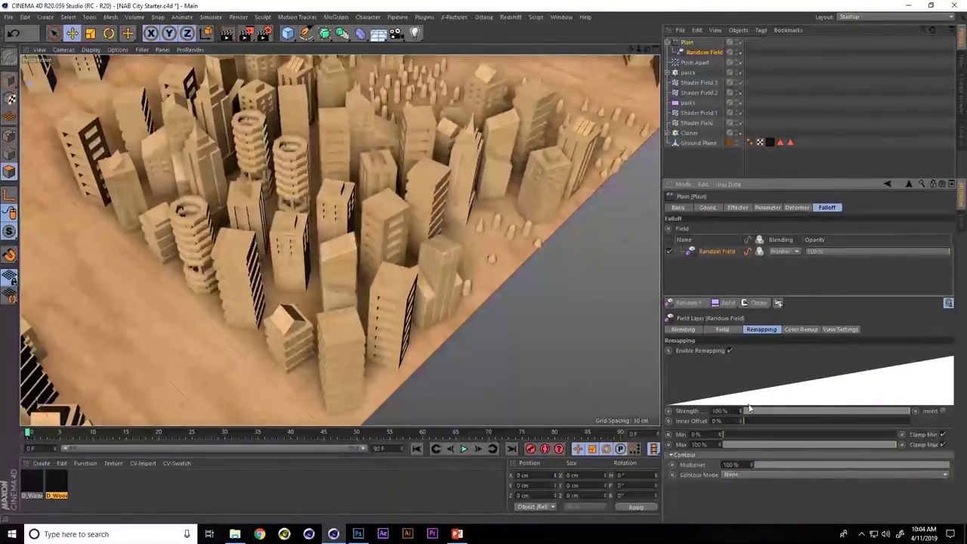
{"action": "left_click", "coordinate": [734, 476]}
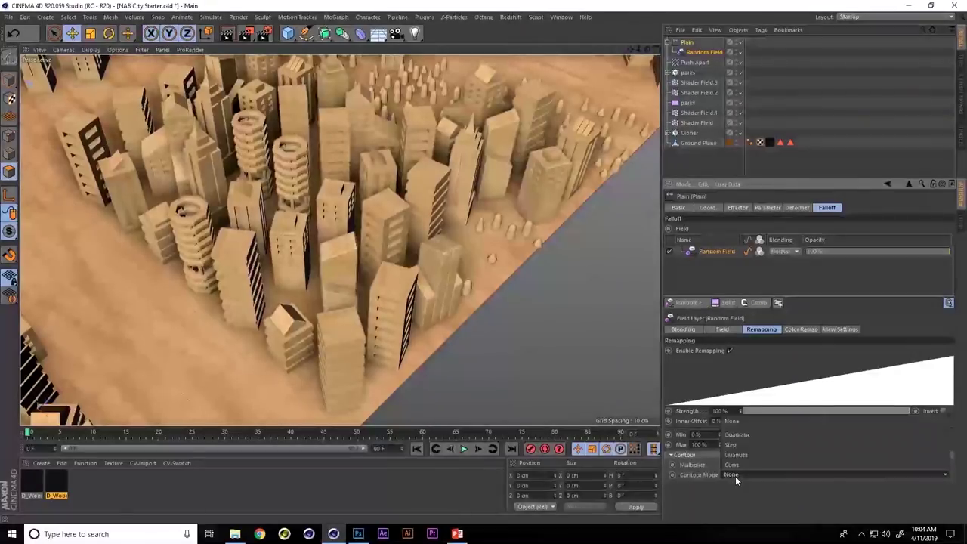
{"action": "left_click", "coordinate": [743, 454]}
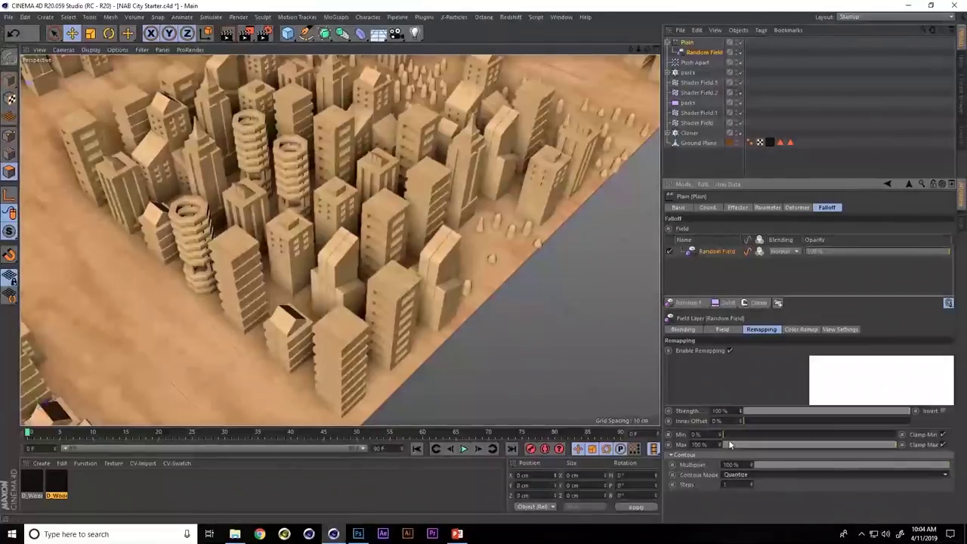
{"action": "type", "text": "4"}
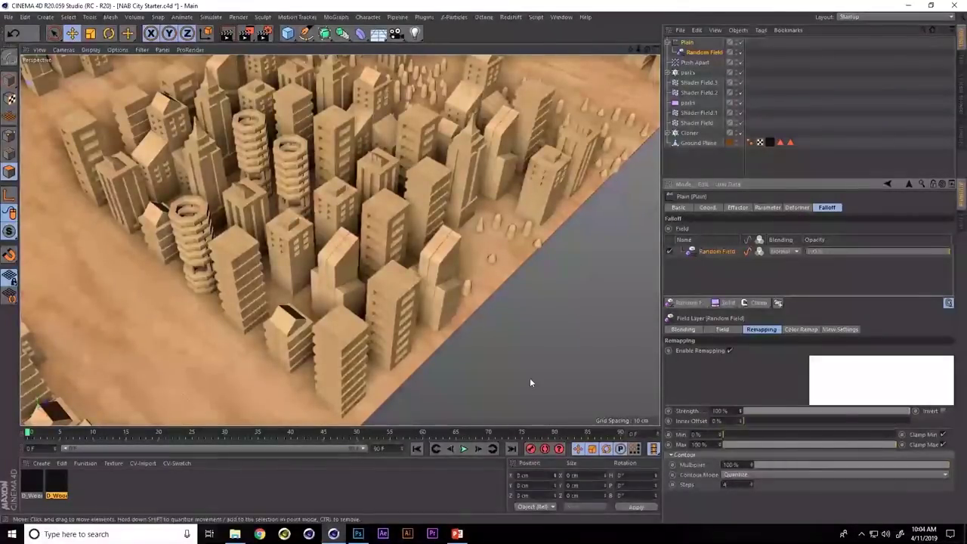
{"action": "key", "text": "Return"}
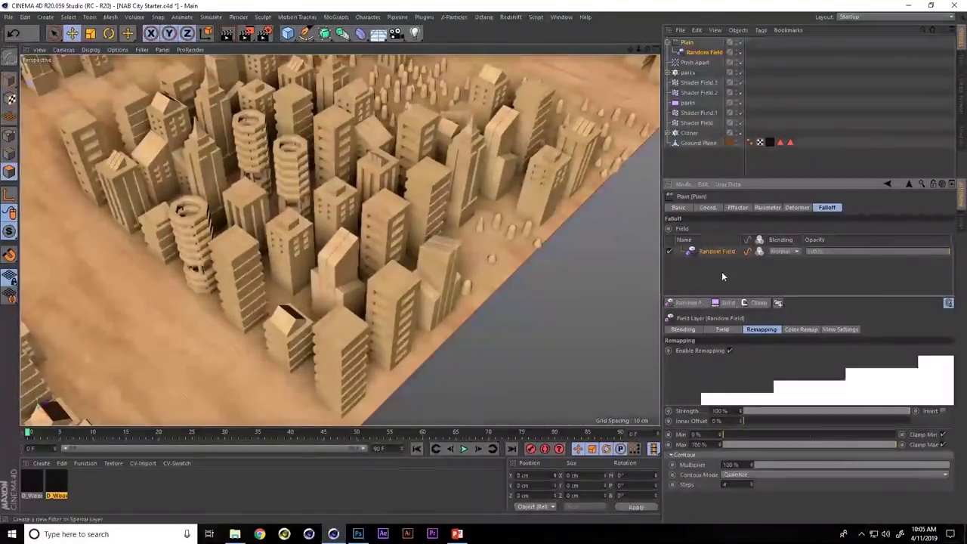
Lower the Random Field seed by thirteen steps to reshuffle the building rotations
{"action": "left_click", "coordinate": [731, 331]}
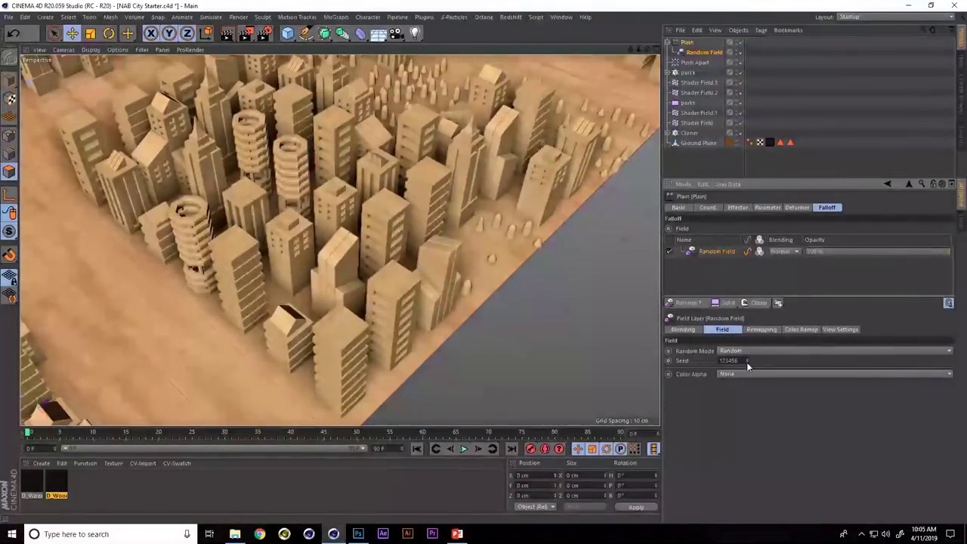
{"action": "left_click", "coordinate": [747, 362]}
{"action": "left_click", "coordinate": [747, 362]}
{"action": "left_click", "coordinate": [747, 362]}
{"action": "left_click", "coordinate": [748, 362]}
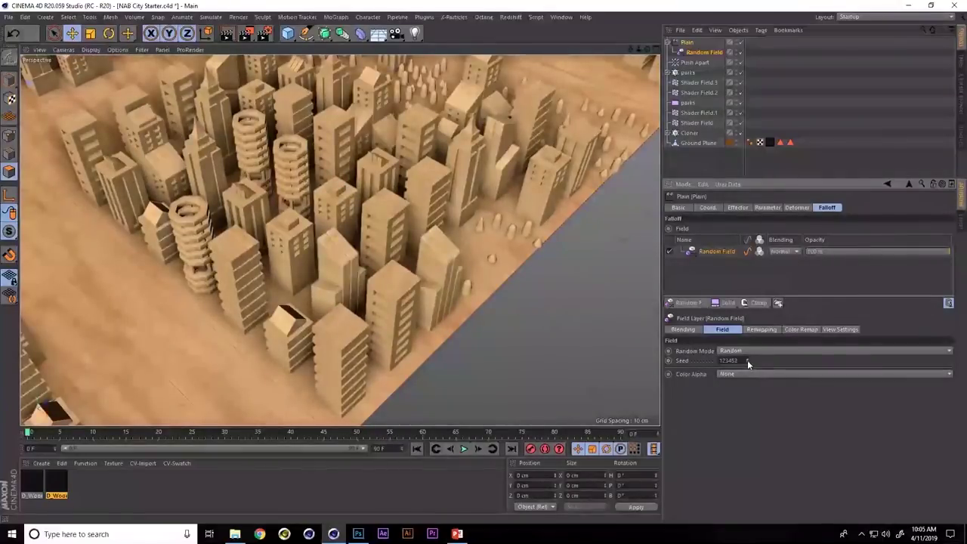
{"action": "left_click", "coordinate": [748, 361]}
{"action": "left_click", "coordinate": [747, 361]}
{"action": "left_click", "coordinate": [748, 362]}
{"action": "left_click", "coordinate": [748, 362]}
{"action": "left_click", "coordinate": [748, 361]}
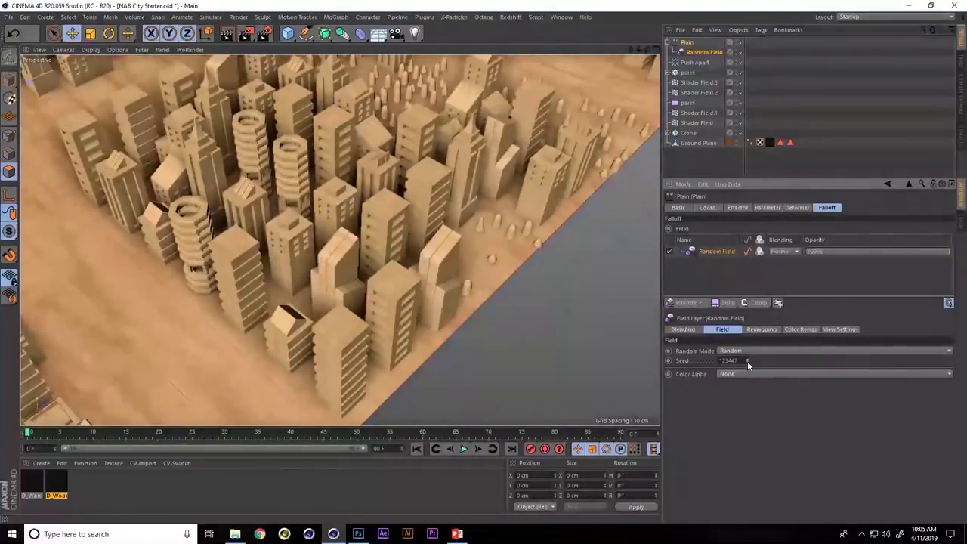
{"action": "left_click", "coordinate": [747, 361]}
{"action": "left_click", "coordinate": [747, 361]}
{"action": "left_click", "coordinate": [747, 360]}
{"action": "left_click", "coordinate": [747, 361]}
{"action": "left_click", "coordinate": [747, 360]}
{"action": "left_click", "coordinate": [746, 361]}
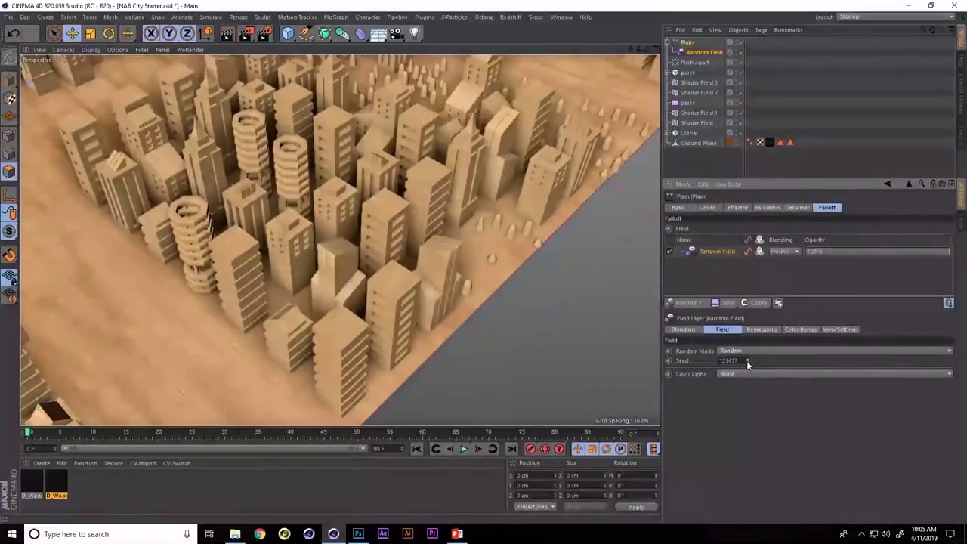
{"action": "left_click", "coordinate": [746, 361]}
Orbit the viewport to inspect the rotated buildings from side and overhead angles
{"action": "scroll", "coordinate": [364, 277], "scroll_direction": "down", "scroll_amount": 5}
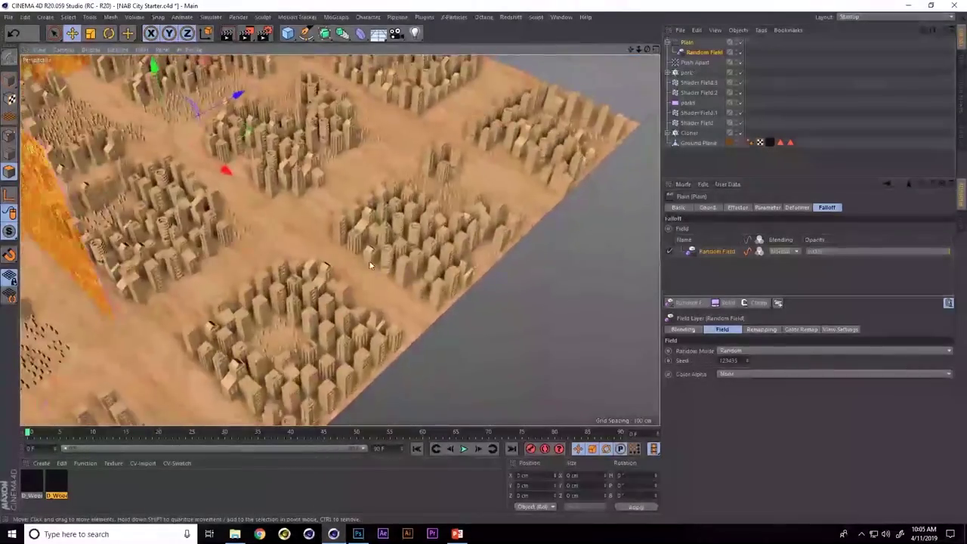
{"action": "left_click_drag", "start_coordinate": [370, 264], "coordinate": [472, 280], "text": "alt"}
{"action": "scroll", "coordinate": [470, 286], "scroll_direction": "up", "scroll_amount": 2}
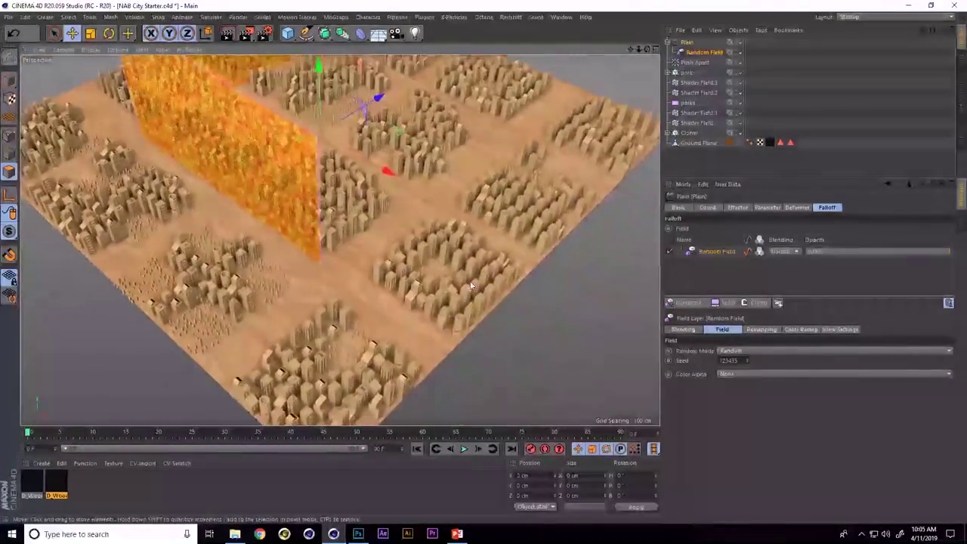
{"action": "scroll", "coordinate": [517, 302], "scroll_direction": "up", "scroll_amount": 8}
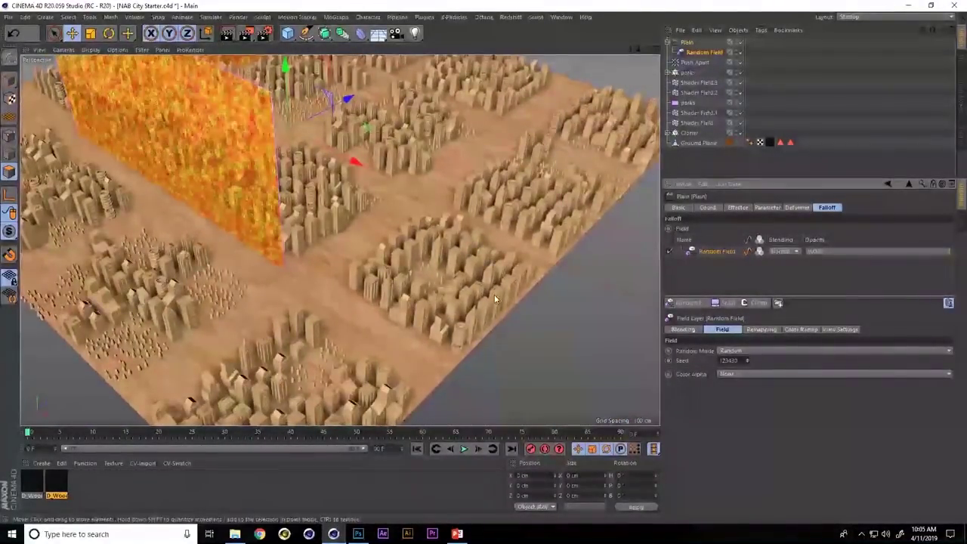
{"action": "left_click_drag", "start_coordinate": [495, 299], "coordinate": [408, 184], "text": "alt"}
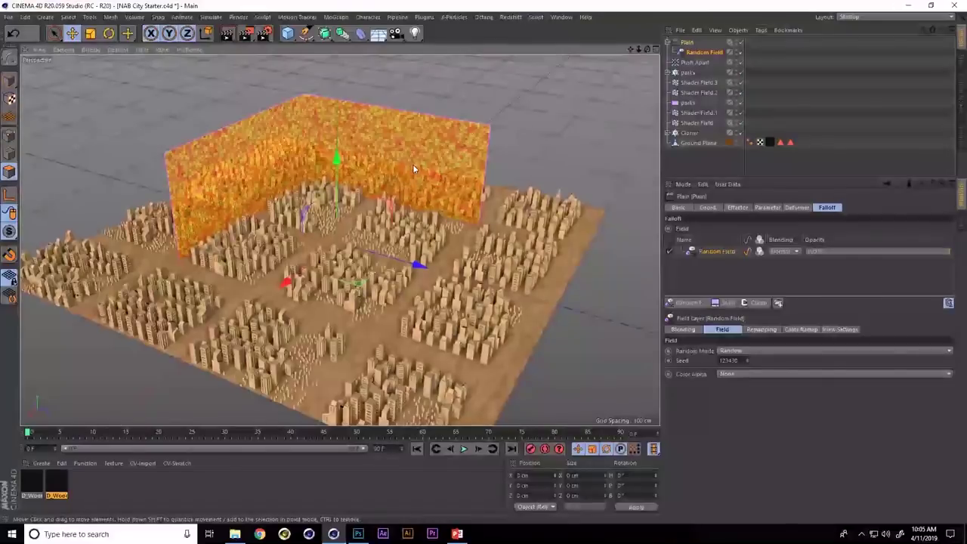
{"action": "right_click_drag", "start_coordinate": [415, 230], "coordinate": [459, 224], "text": "alt"}
{"action": "left_click_drag", "start_coordinate": [459, 225], "coordinate": [435, 279], "text": "alt"}
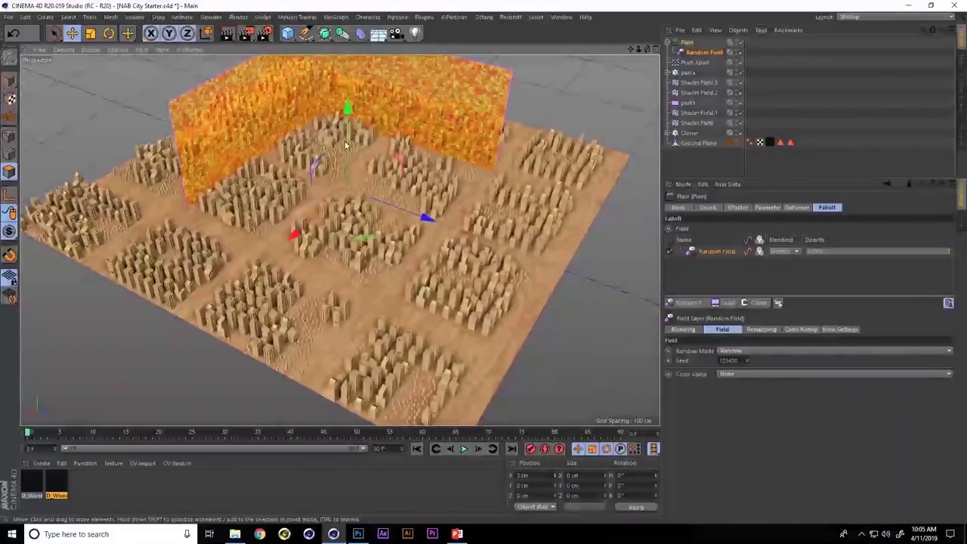
{"action": "left_click", "coordinate": [562, 16]}
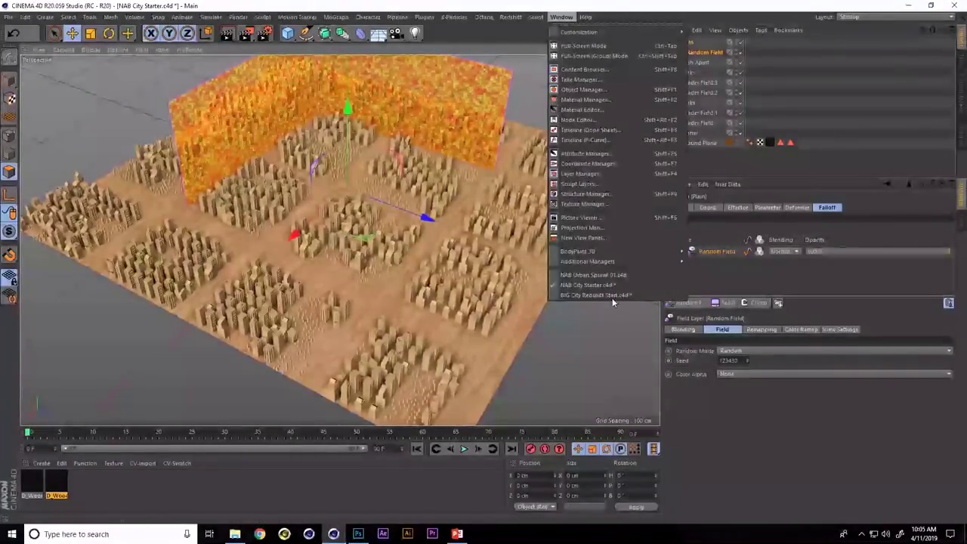
Switch to NAB Urban Sprawl 01.c4d, play the growth animation while orbiting, then rewind to frame 0
{"action": "left_click", "coordinate": [611, 275]}
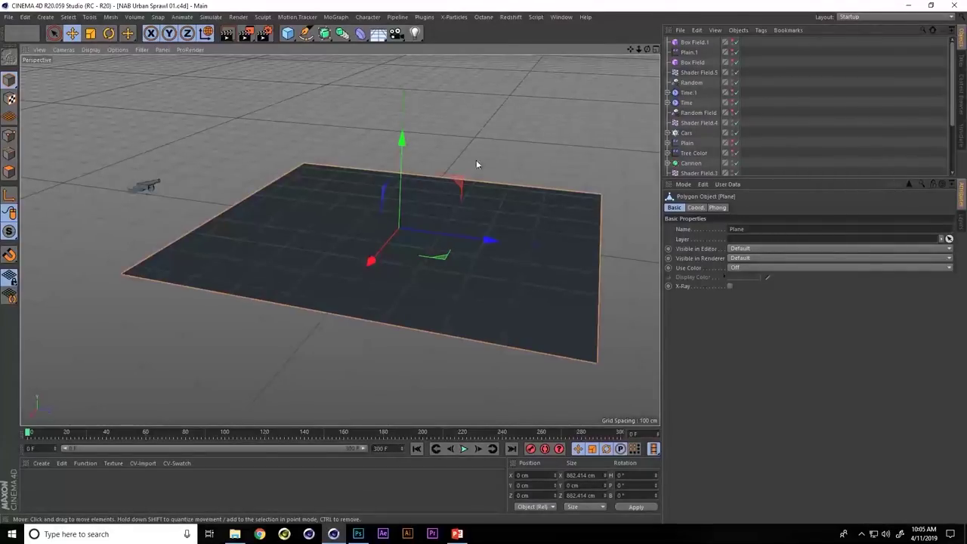
{"action": "left_click", "coordinate": [463, 449]}
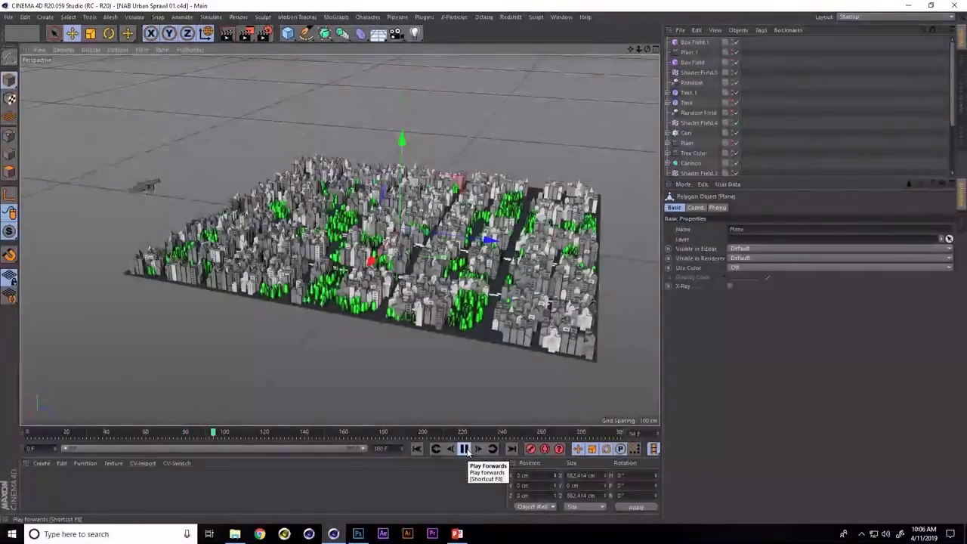
{"action": "left_click_drag", "start_coordinate": [484, 204], "coordinate": [504, 332], "text": "alt"}
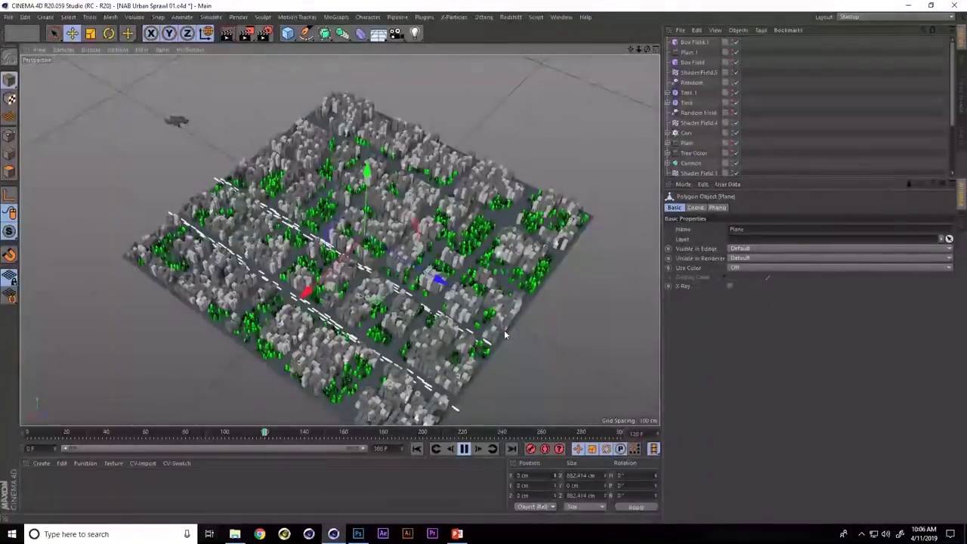
{"action": "left_click_drag", "start_coordinate": [505, 332], "coordinate": [466, 244], "text": "alt"}
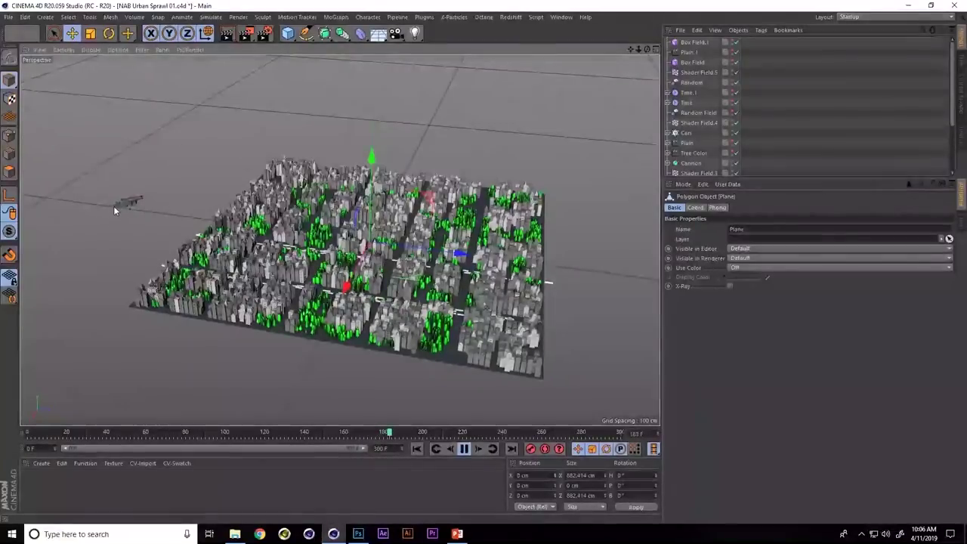
{"action": "left_click", "coordinate": [464, 449]}
{"action": "left_click", "coordinate": [416, 449]}
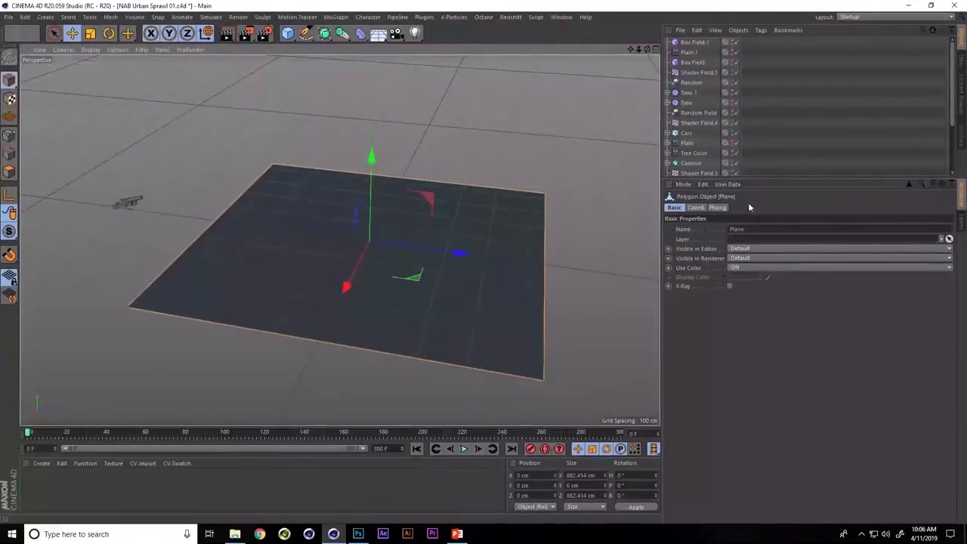
Inspect the Freeze and Decay field layers on the Plane's Buildings selection tag
{"action": "scroll", "coordinate": [954, 170], "scroll_direction": "down", "scroll_amount": 4}
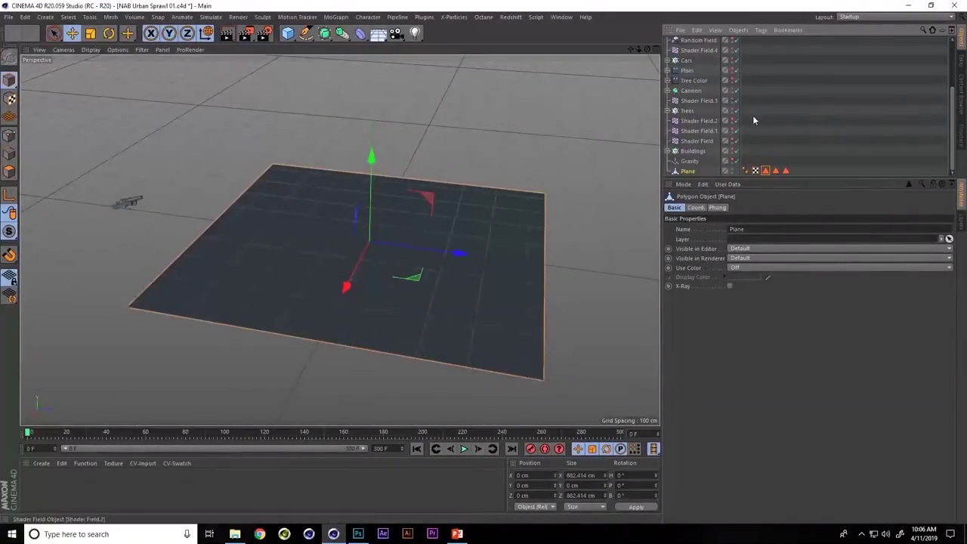
{"action": "left_click", "coordinate": [765, 172]}
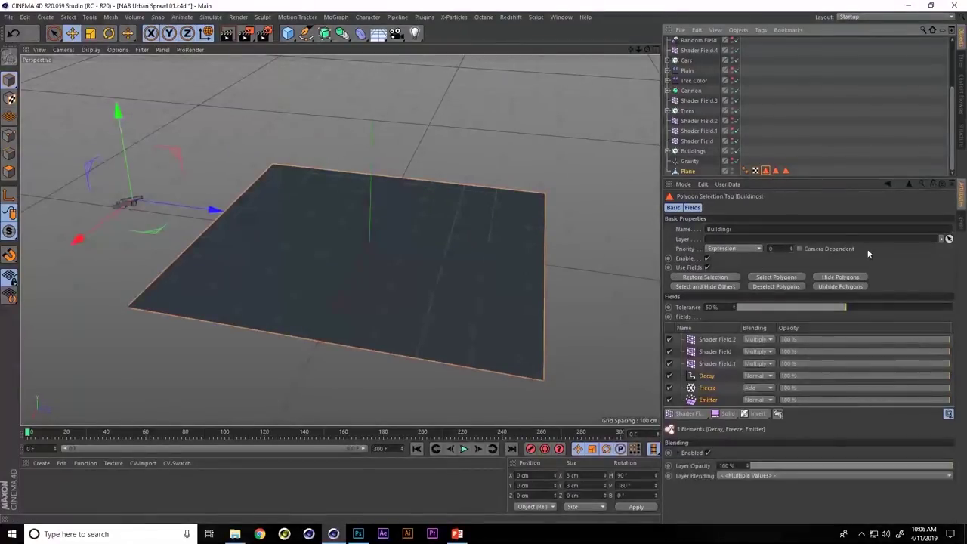
{"action": "left_click_drag", "start_coordinate": [719, 408], "coordinate": [720, 415]}
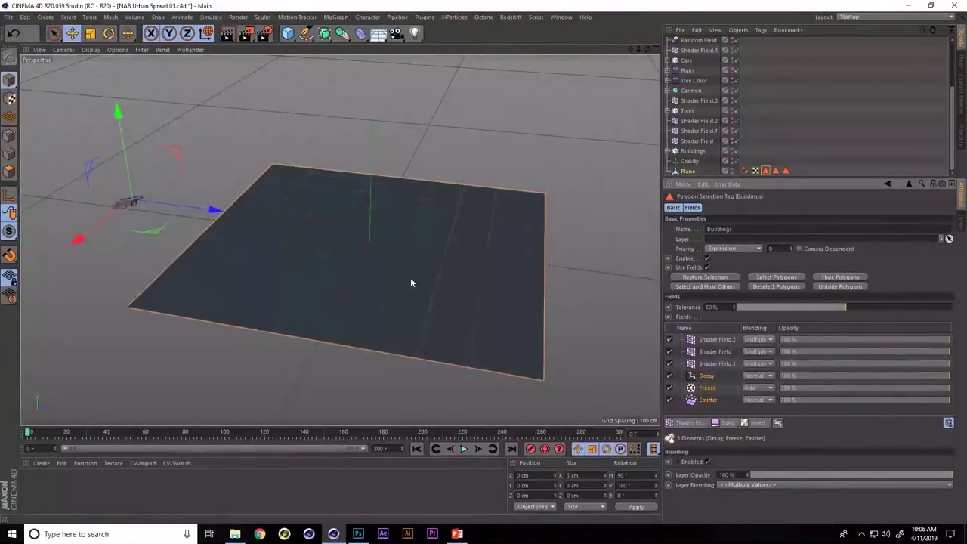
{"action": "left_click", "coordinate": [708, 388]}
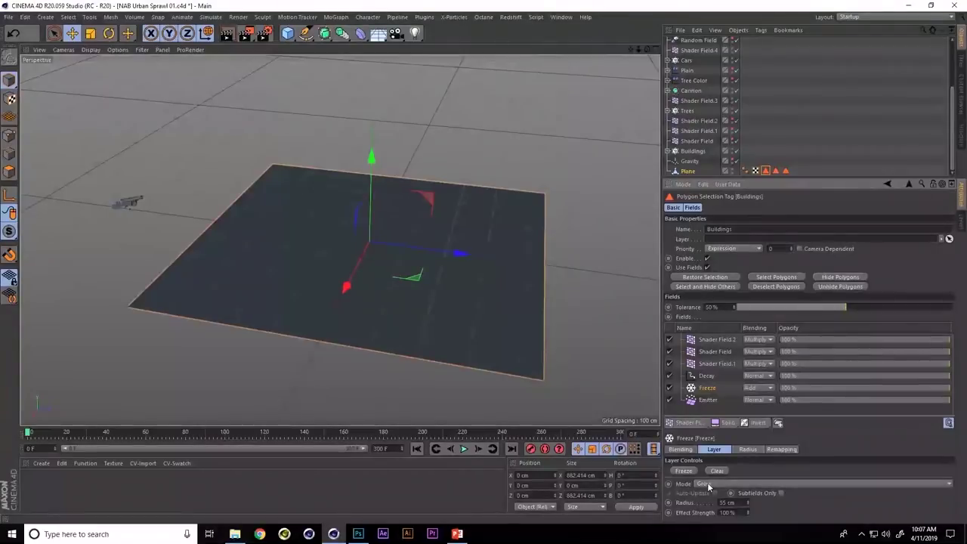
{"action": "left_click", "coordinate": [707, 378]}
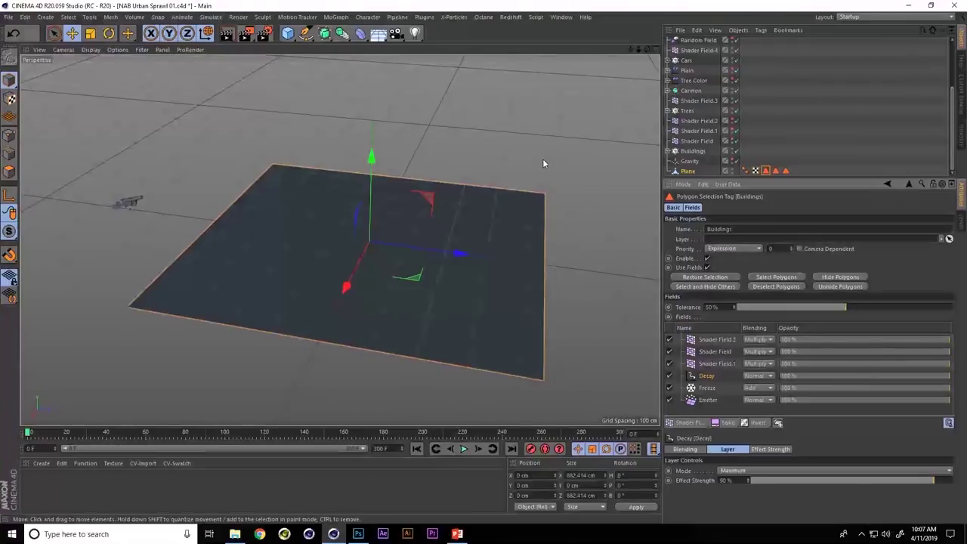
Replay the city growth animation, then switch back to NAB City Starter.c4d
{"action": "left_click", "coordinate": [464, 448]}
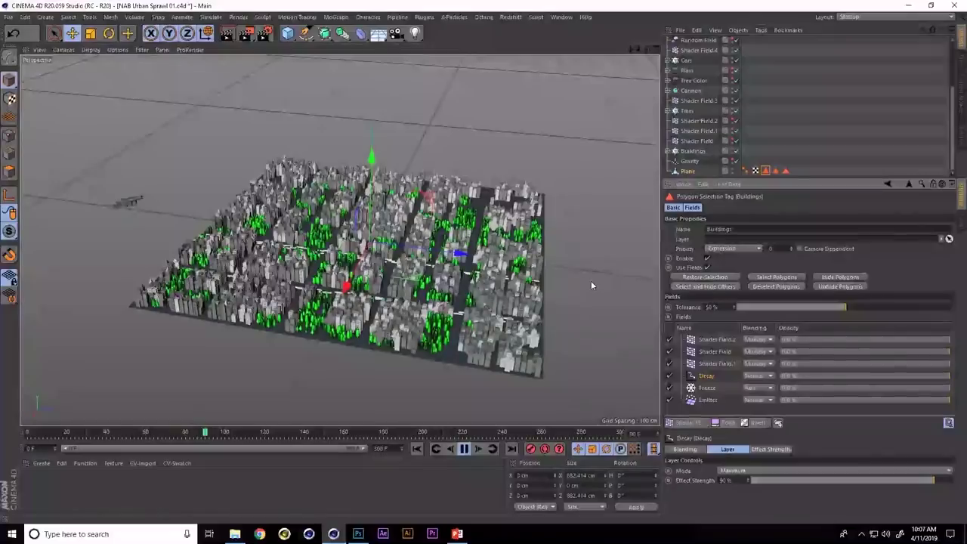
{"action": "left_click", "coordinate": [464, 448]}
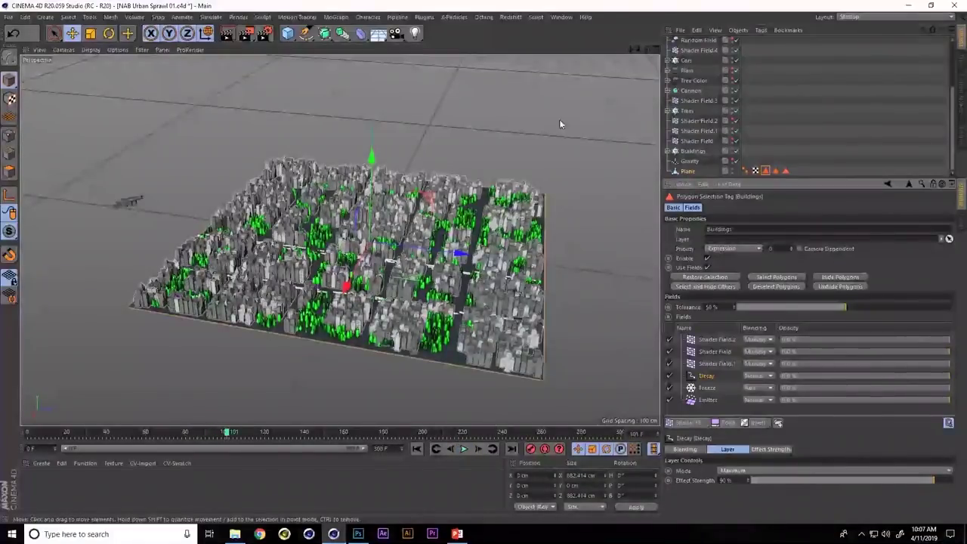
{"action": "left_click", "coordinate": [561, 17]}
{"action": "left_click", "coordinate": [585, 285]}
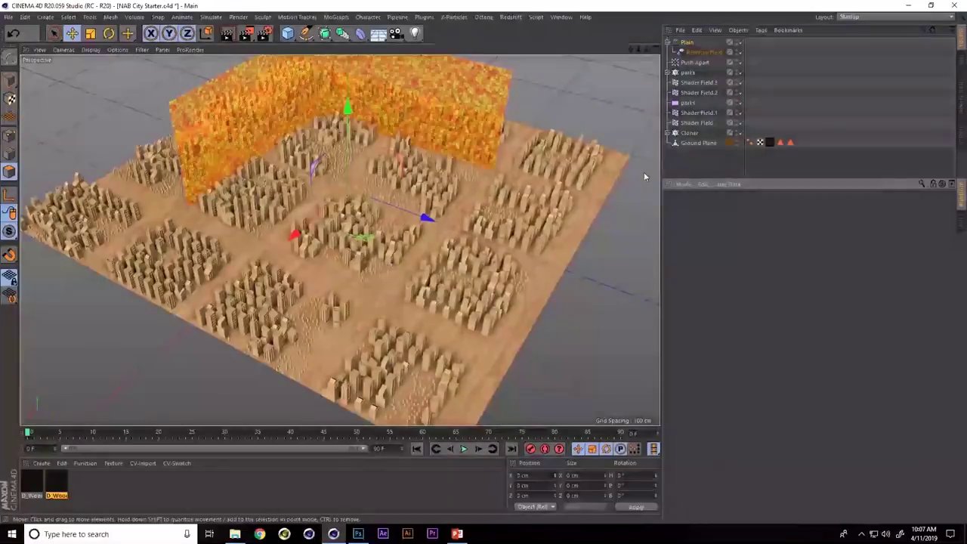
Add a Spherical Field with Clip blending to the Cloner's buildings selection tag
{"action": "left_click", "coordinate": [710, 166]}
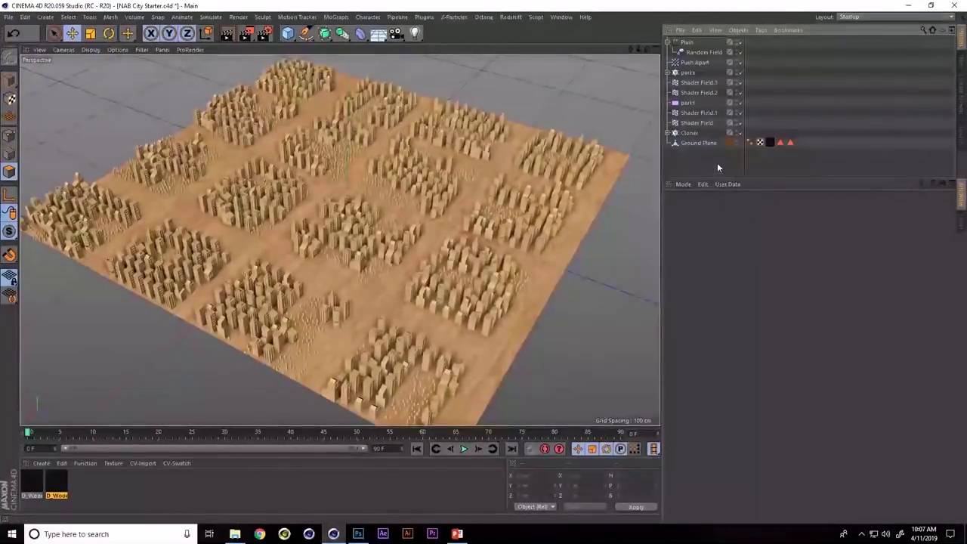
{"action": "left_click", "coordinate": [690, 135]}
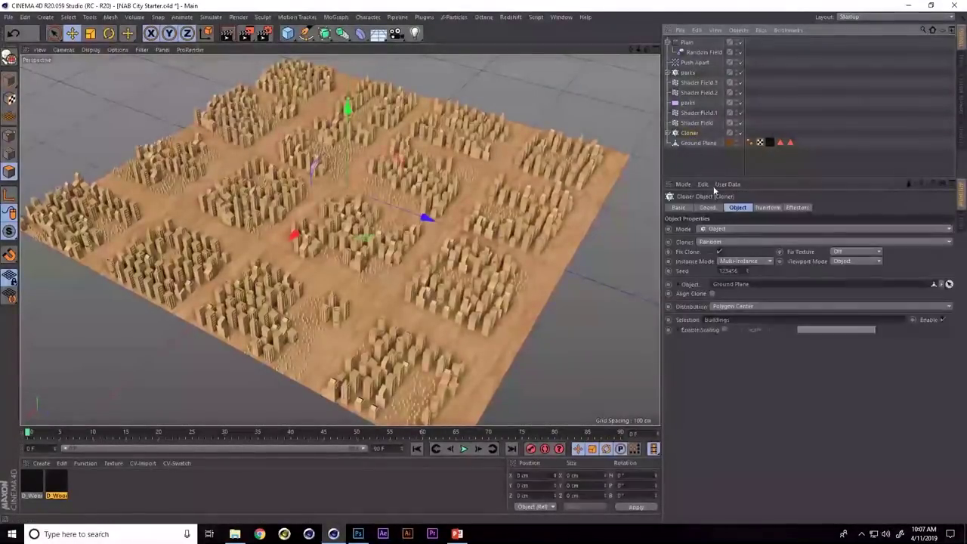
{"action": "left_click", "coordinate": [780, 142]}
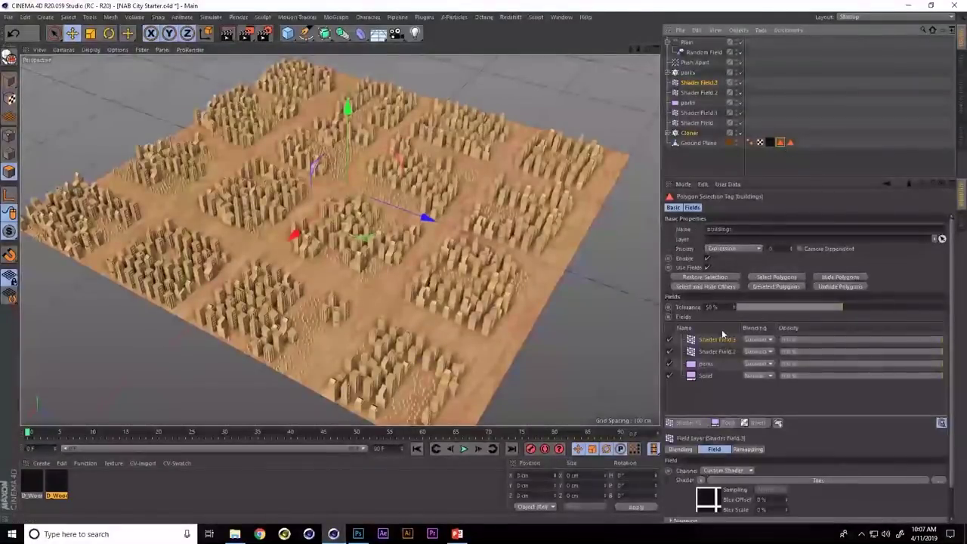
{"action": "left_click", "coordinate": [717, 423]}
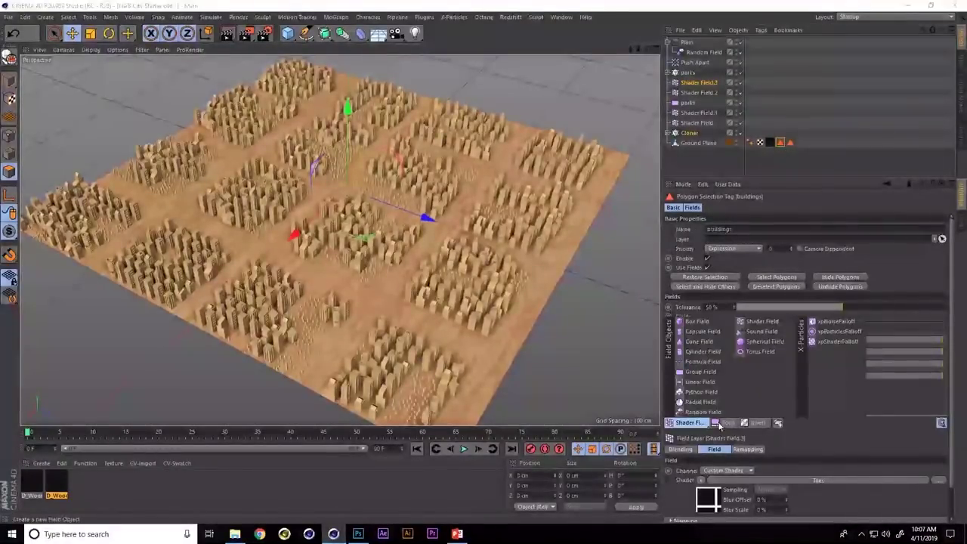
{"action": "left_click", "coordinate": [778, 345]}
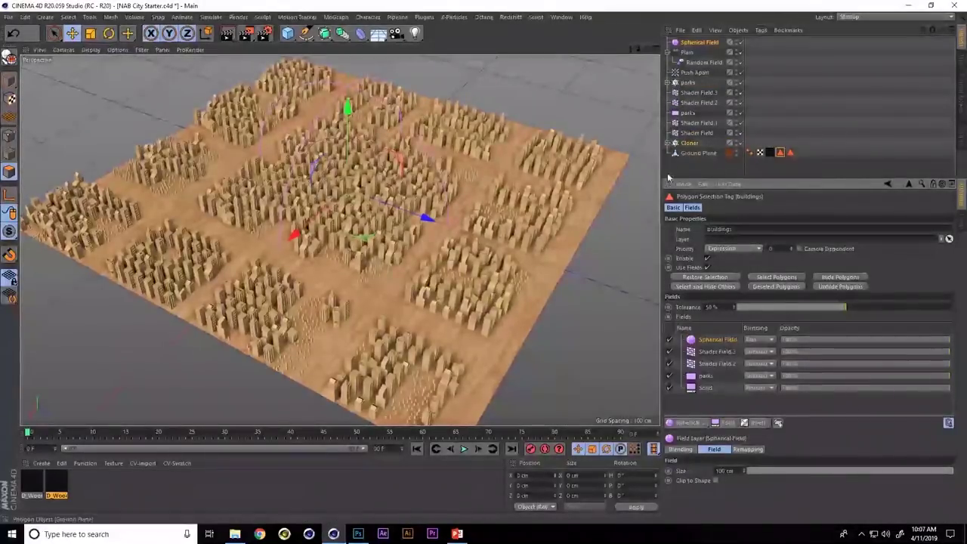
{"action": "left_click", "coordinate": [769, 342]}
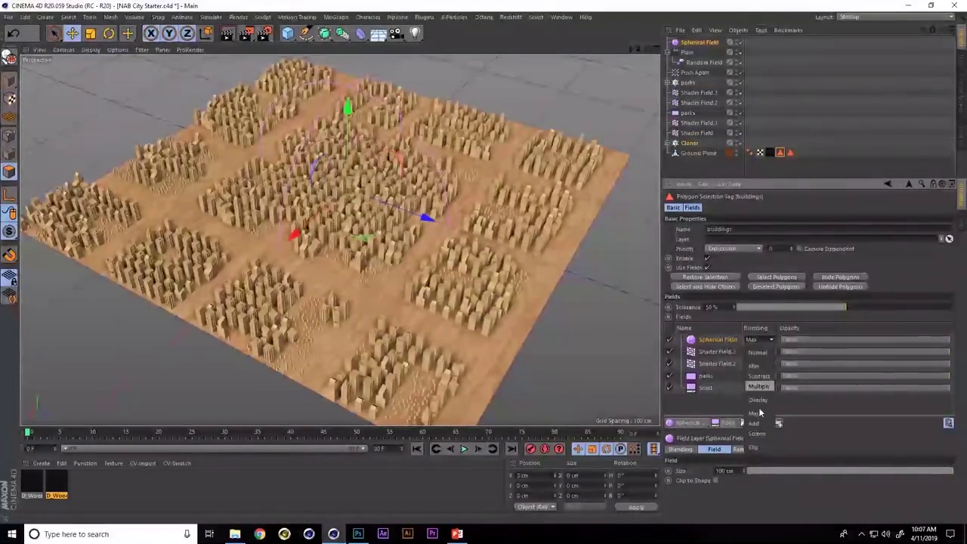
{"action": "left_click", "coordinate": [759, 444]}
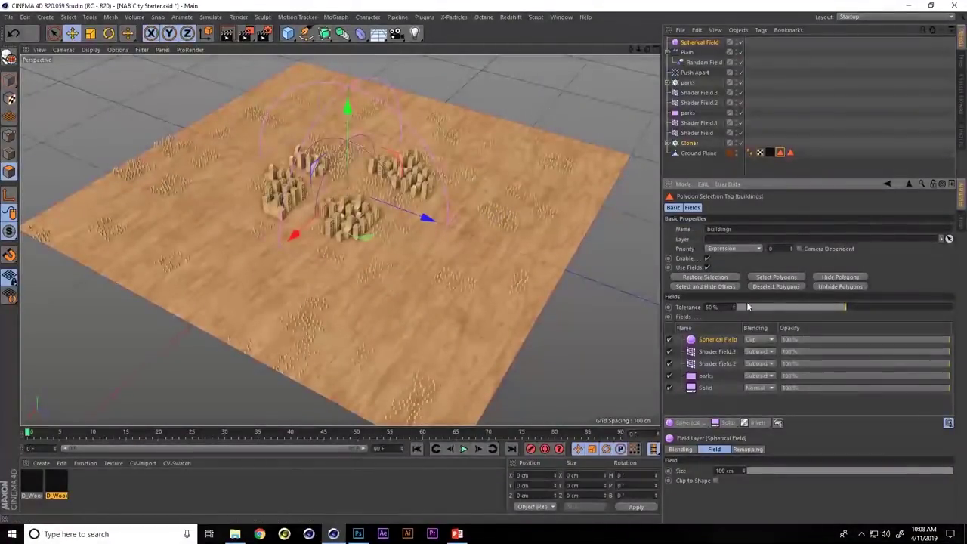
Add the Spherical Field to the trees selection tag's fields with Clip blending
{"action": "left_click", "coordinate": [790, 152]}
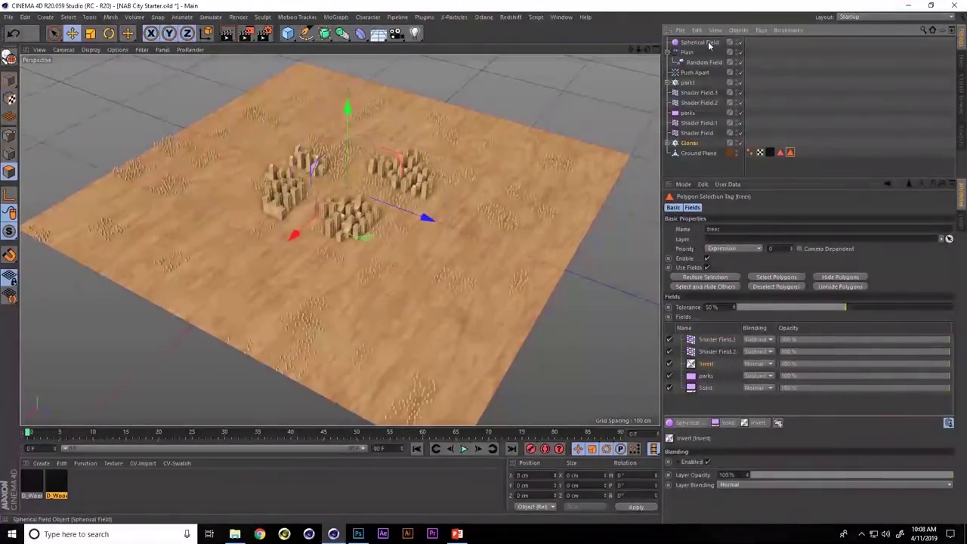
{"action": "left_click_drag", "start_coordinate": [712, 42], "coordinate": [718, 340]}
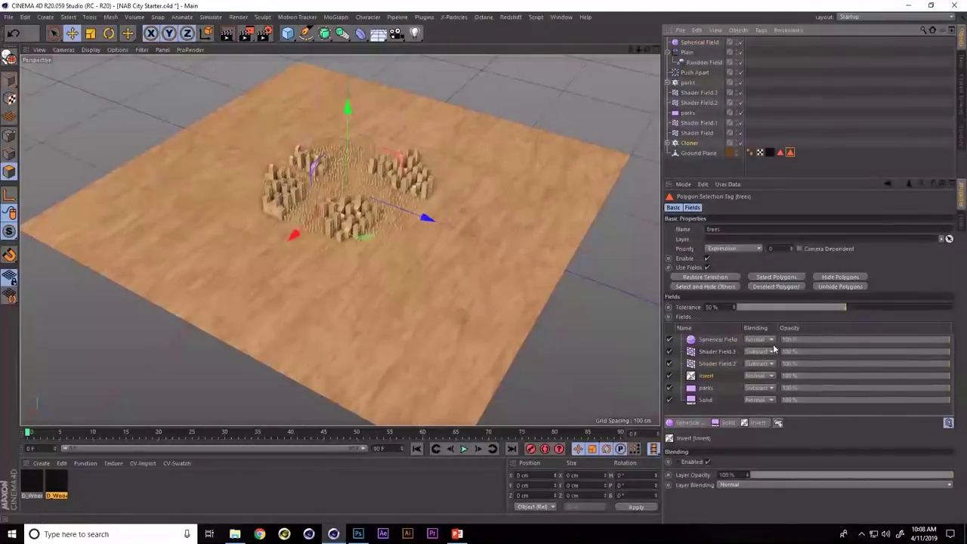
{"action": "left_click", "coordinate": [759, 339]}
{"action": "left_click", "coordinate": [753, 447]}
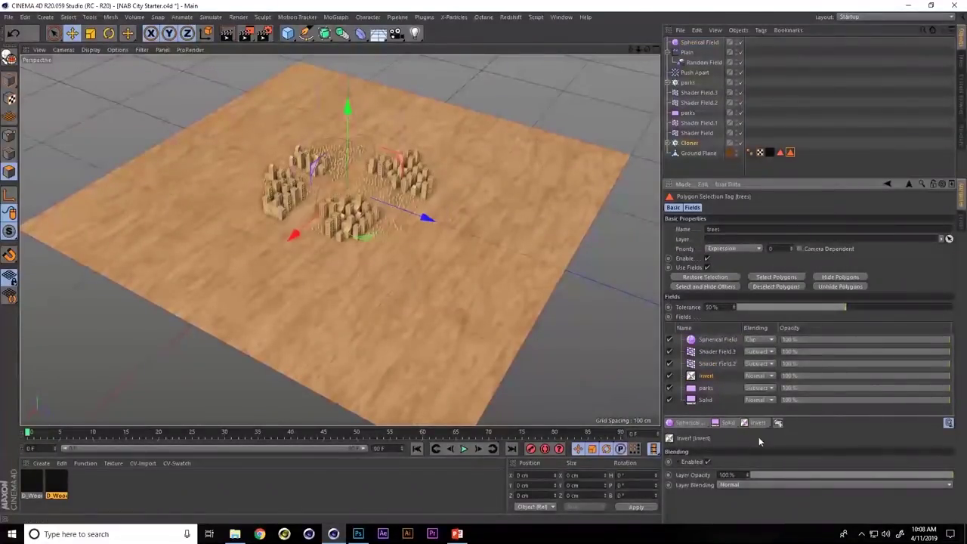
{"action": "left_click", "coordinate": [699, 42]}
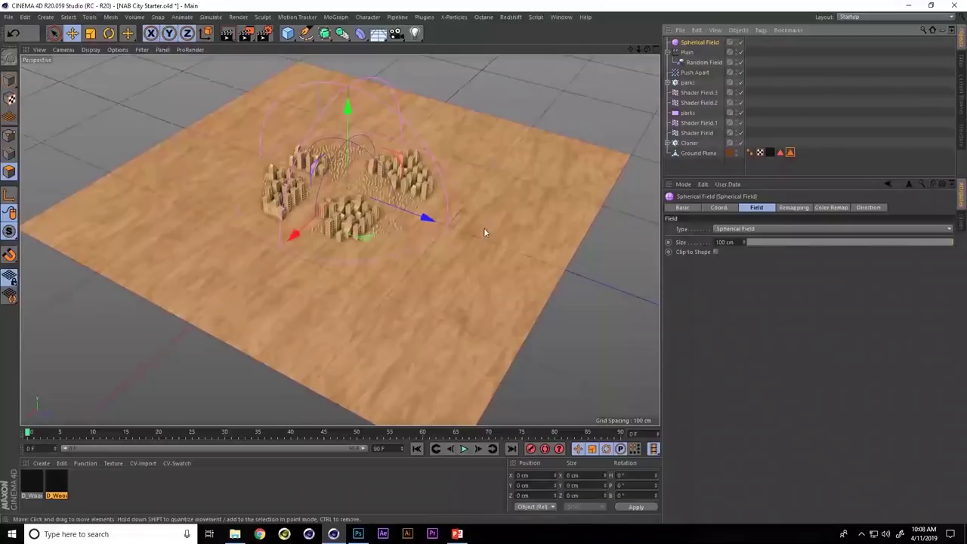
Scale the Spherical Field up and lower it so it covers the whole ground plane
{"action": "left_click_drag", "start_coordinate": [471, 212], "coordinate": [383, 130], "text": "alt"}
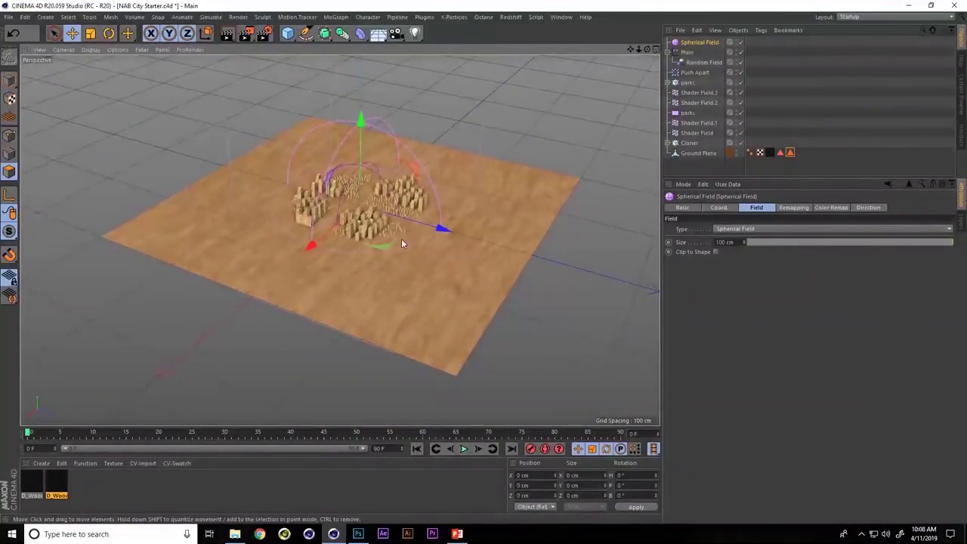
{"action": "key", "text": "t"}
{"action": "left_click_drag", "start_coordinate": [292, 294], "coordinate": [506, 191]}
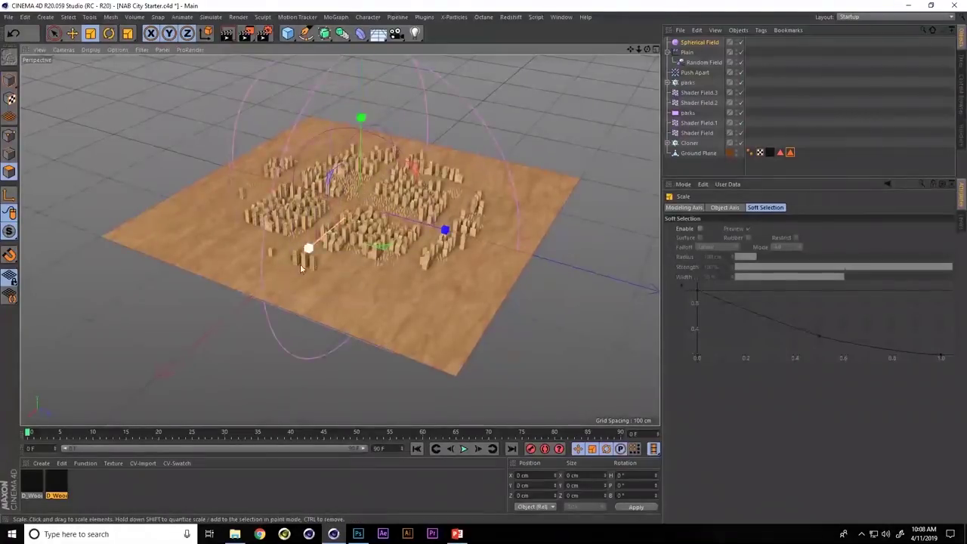
{"action": "left_click_drag", "start_coordinate": [273, 294], "coordinate": [450, 194]}
{"action": "key", "text": "e"}
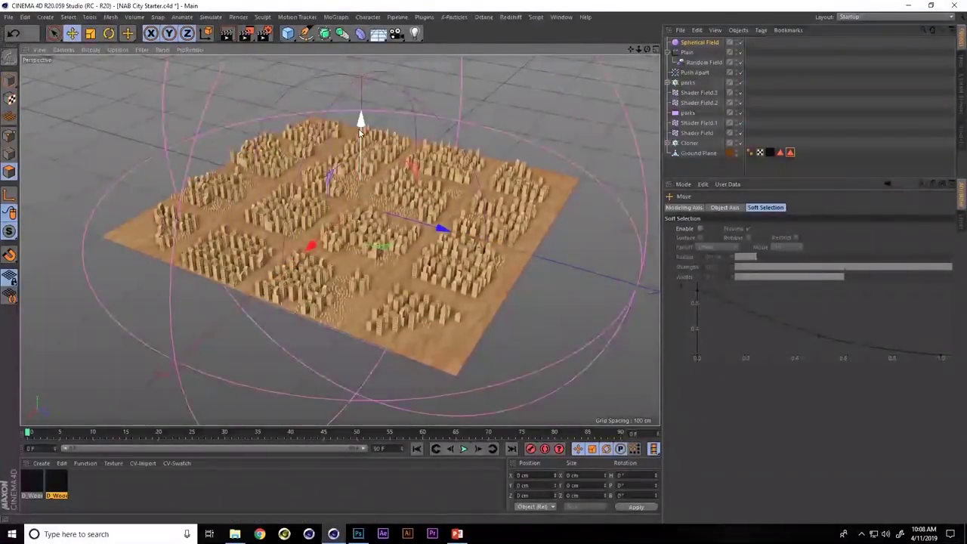
{"action": "left_click_drag", "start_coordinate": [361, 121], "coordinate": [363, 228]}
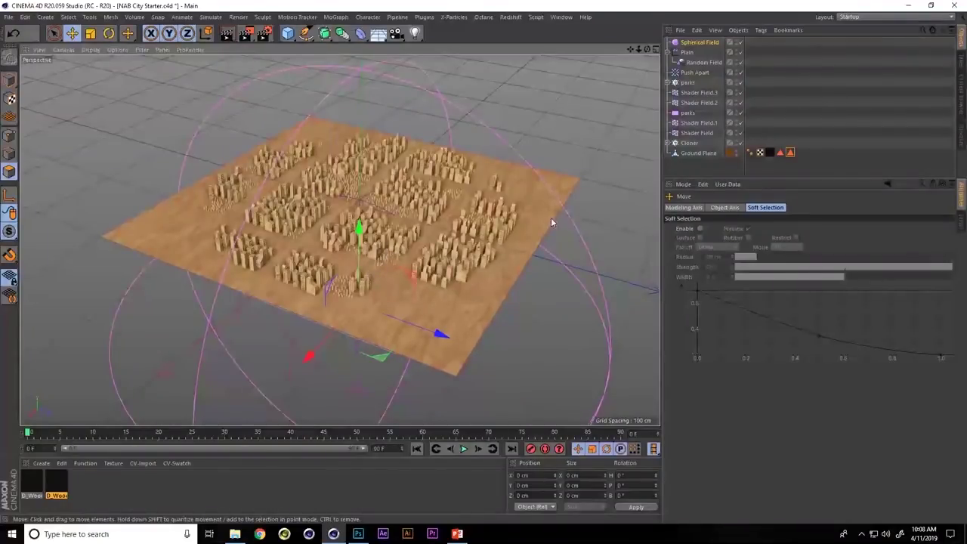
{"action": "left_click", "coordinate": [564, 18]}
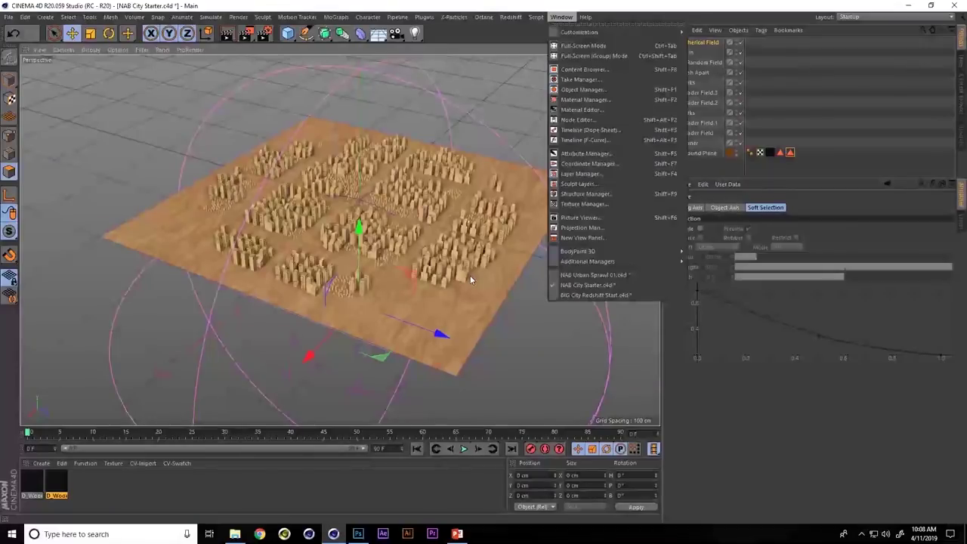
Switch to BIG City Redshift Start.c4d and inspect the Building Cloner's settings while orbiting the city
{"action": "left_click", "coordinate": [604, 295]}
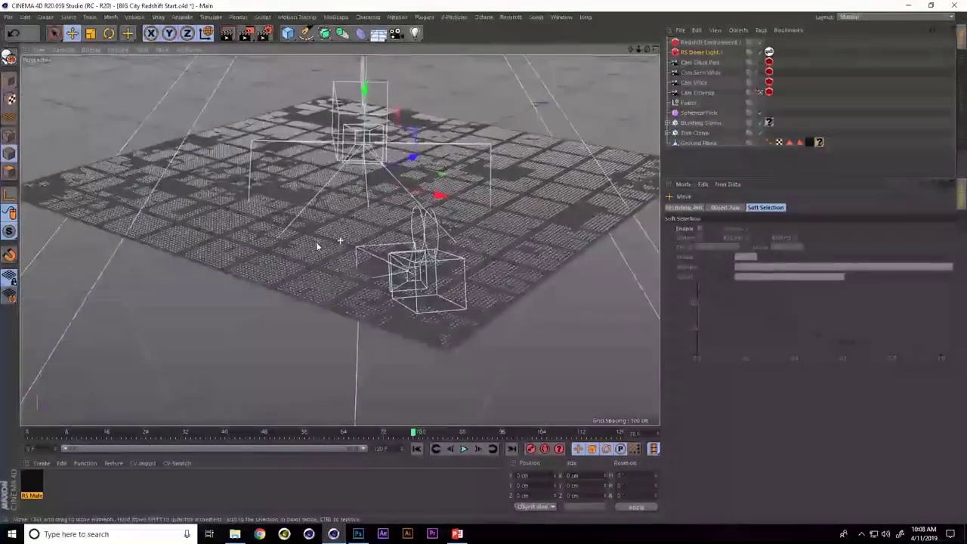
{"action": "left_click_drag", "start_coordinate": [317, 245], "coordinate": [432, 291], "text": "alt"}
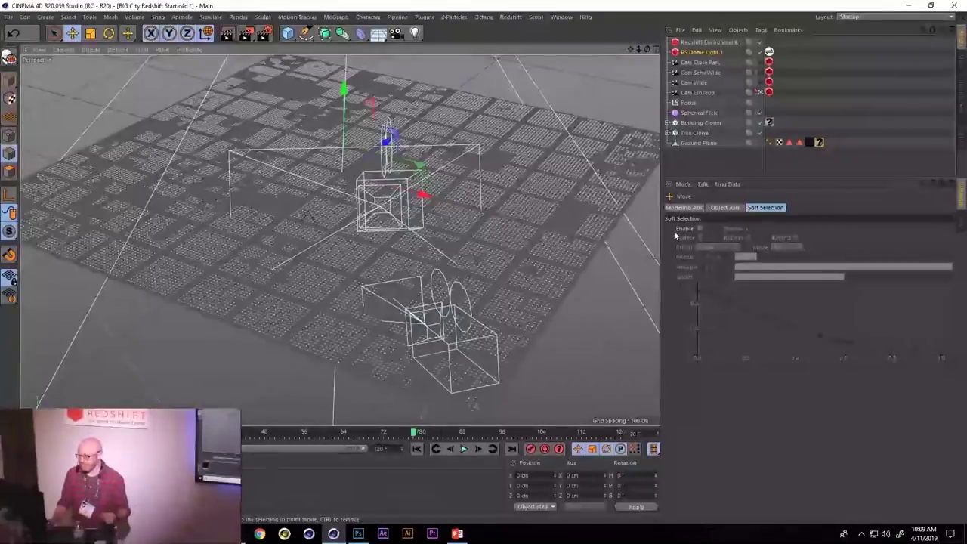
{"action": "left_click", "coordinate": [703, 123]}
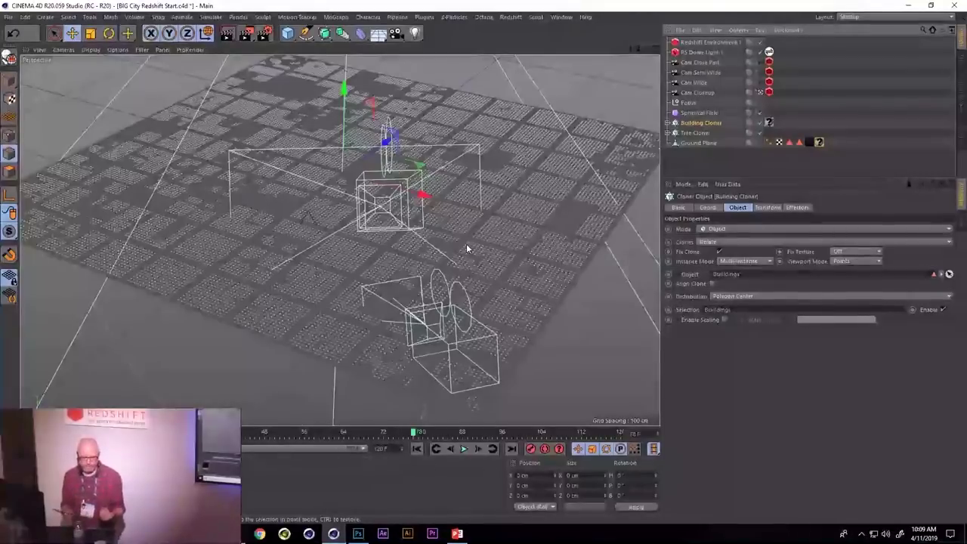
{"action": "mouse_move", "coordinate": [438, 244]}
{"action": "left_mouse_down", "text": "alt"}
{"action": "mouse_move", "coordinate": [424, 223]}
{"action": "mouse_move", "coordinate": [438, 267]}
{"action": "mouse_move", "coordinate": [385, 274]}
{"action": "mouse_move", "coordinate": [422, 241]}
{"action": "mouse_move", "coordinate": [376, 285]}
{"action": "mouse_move", "coordinate": [372, 247]}
{"action": "mouse_move", "coordinate": [359, 271]}
{"action": "mouse_move", "coordinate": [397, 239]}
{"action": "mouse_move", "coordinate": [343, 244]}
{"action": "mouse_move", "coordinate": [302, 274]}
{"action": "mouse_move", "coordinate": [381, 284]}
{"action": "mouse_move", "coordinate": [408, 273]}
{"action": "mouse_move", "coordinate": [439, 284]}
{"action": "left_mouse_up", "text": "alt"}
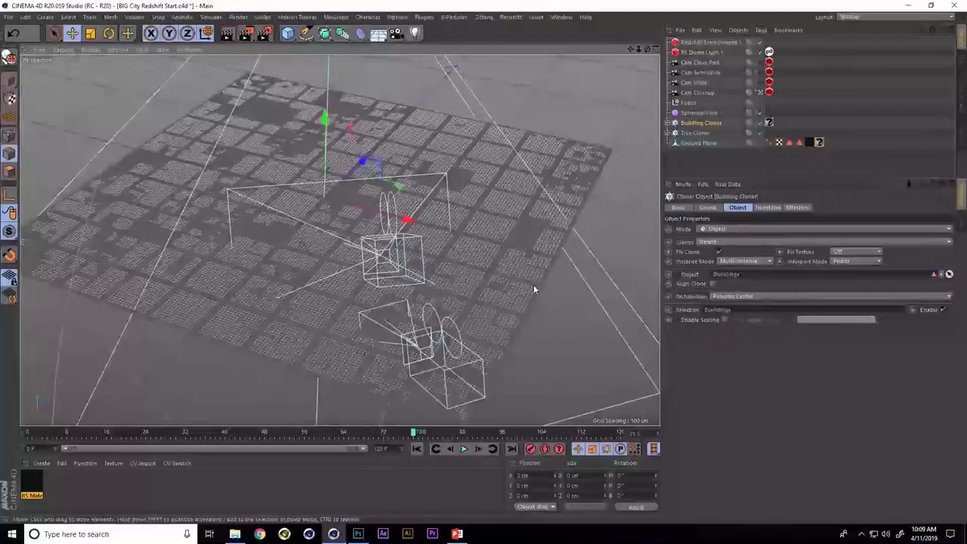
{"action": "left_click_drag", "start_coordinate": [533, 284], "coordinate": [541, 319], "text": "alt"}
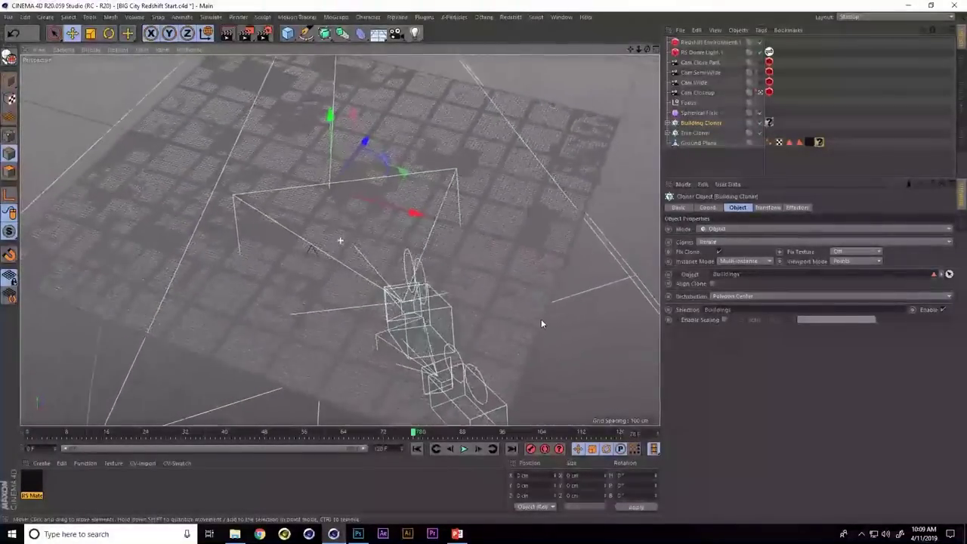
{"action": "left_click", "coordinate": [893, 18]}
Apply the Redshift Layout (User) interface layout
{"action": "left_click", "coordinate": [885, 118]}
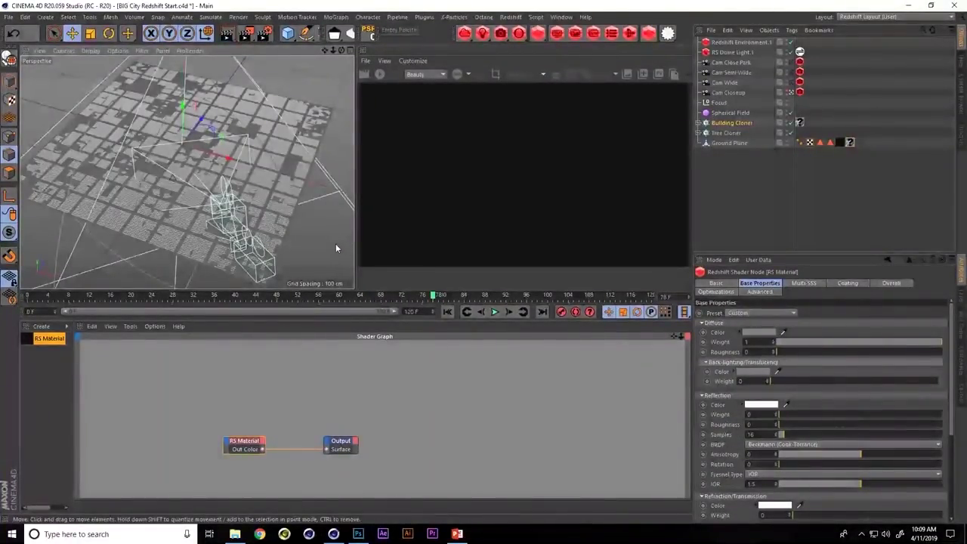
{"action": "mouse_move", "coordinate": [317, 245]}
{"action": "left_mouse_down", "text": "alt"}
{"action": "mouse_move", "coordinate": [327, 243]}
{"action": "mouse_move", "coordinate": [310, 256]}
{"action": "left_mouse_up", "text": "alt"}
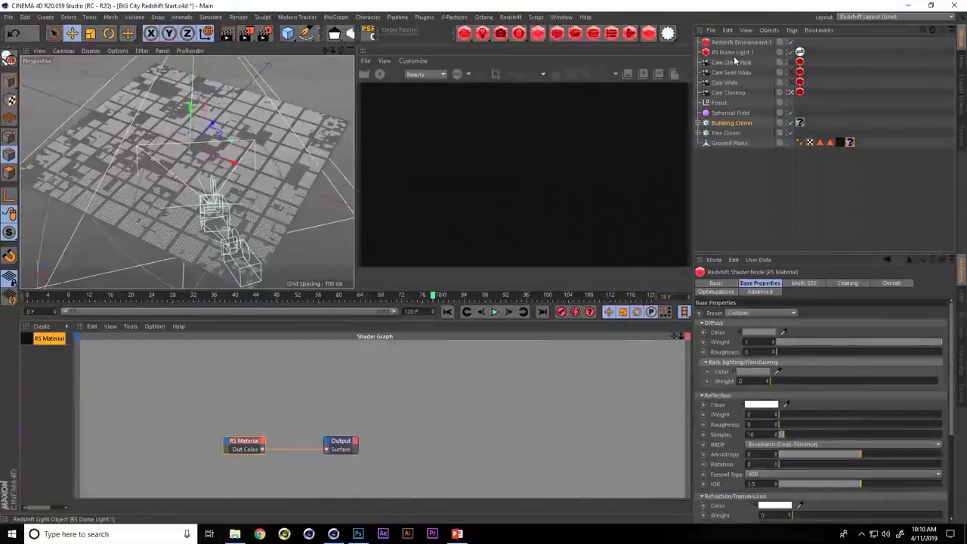
Start a live Redshift render and widen the RenderView
{"action": "left_click", "coordinate": [380, 74]}
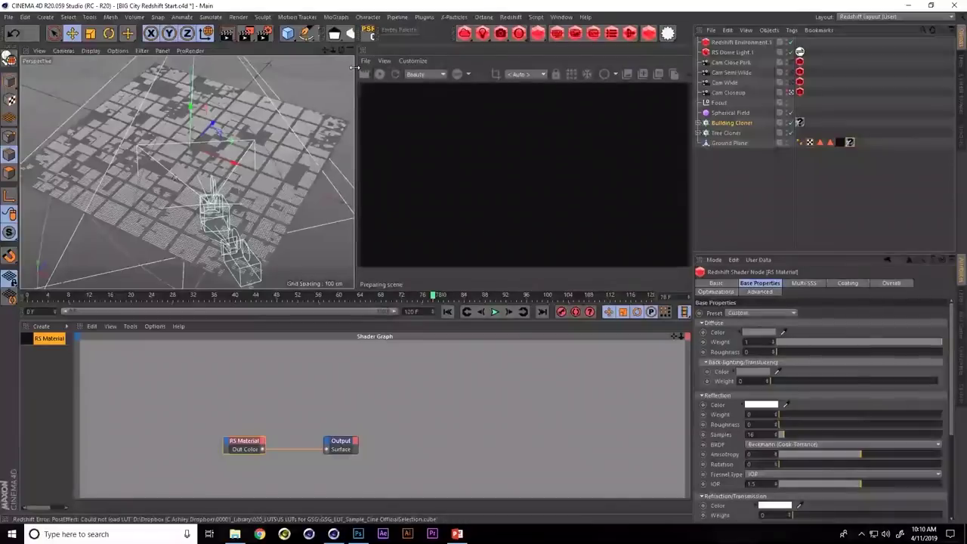
{"action": "left_click_drag", "start_coordinate": [353, 67], "coordinate": [291, 67]}
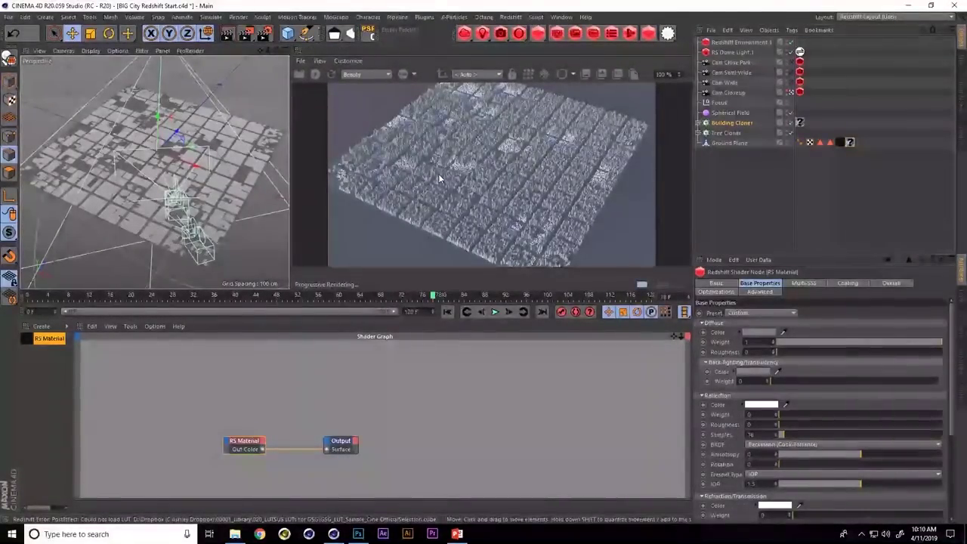
{"action": "scroll", "coordinate": [204, 163], "scroll_direction": "up", "scroll_amount": 5}
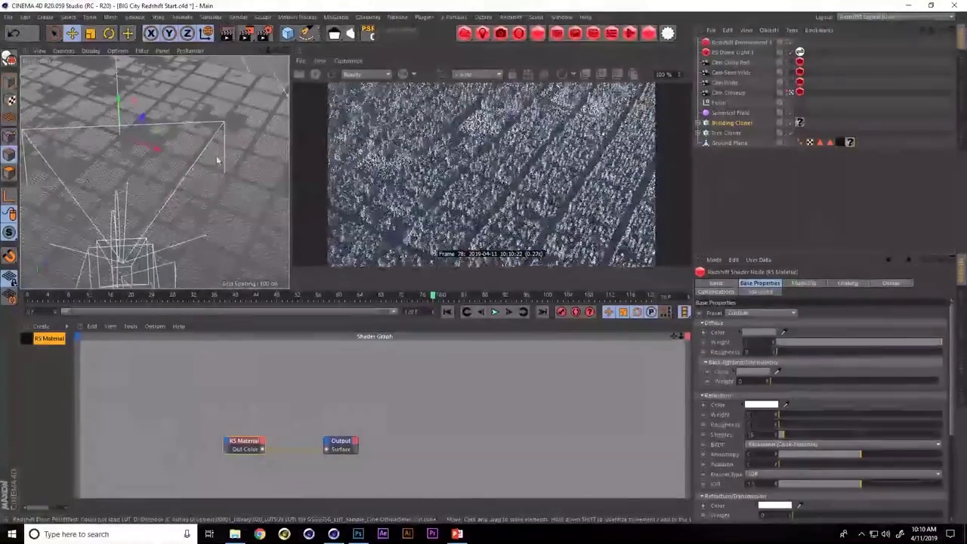
{"action": "scroll", "coordinate": [204, 162], "scroll_direction": "up", "scroll_amount": 5}
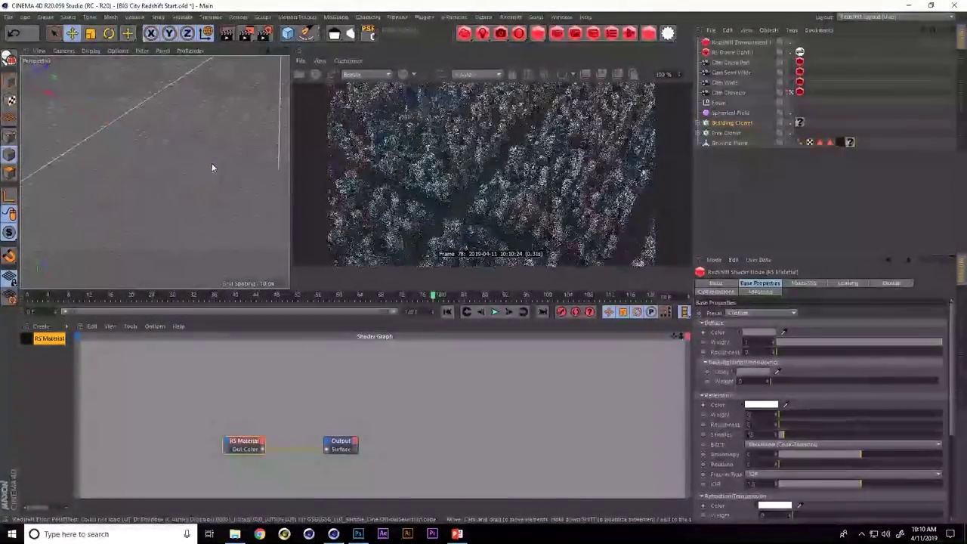
{"action": "scroll", "coordinate": [198, 173], "scroll_direction": "up", "scroll_amount": 3}
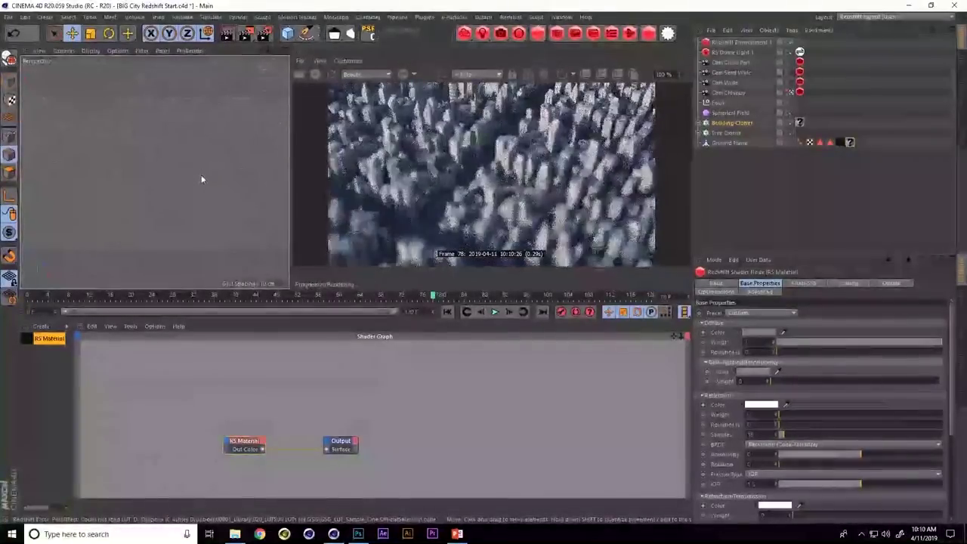
{"action": "scroll", "coordinate": [199, 181], "scroll_direction": "up", "scroll_amount": 2}
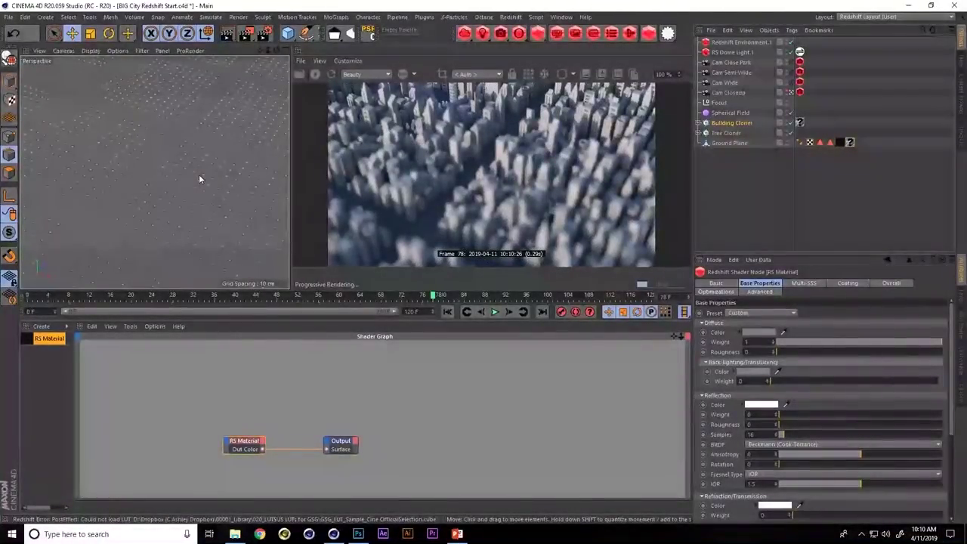
Render through Cam Closeup, adjust the oblique angle, then switch to Cam Close Park
{"action": "left_click", "coordinate": [791, 93]}
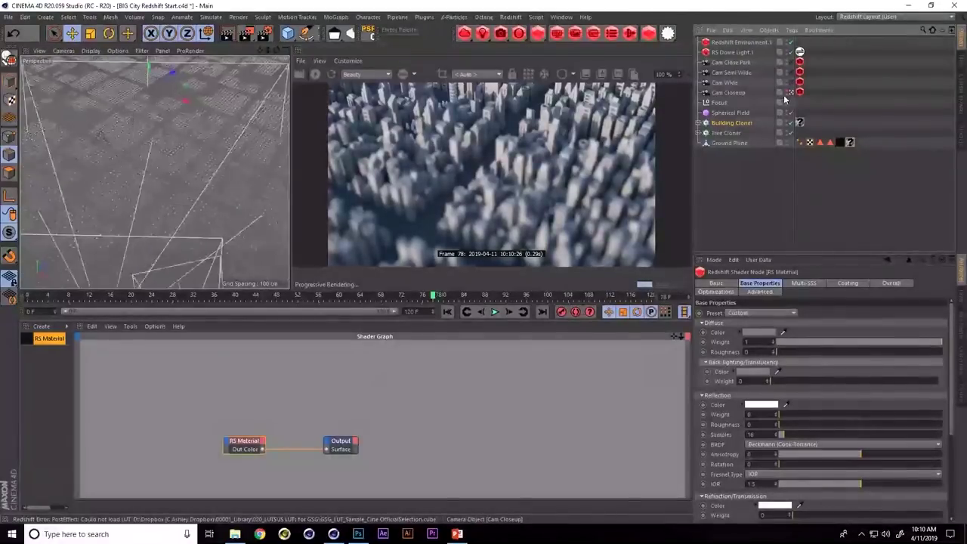
{"action": "left_click_drag", "start_coordinate": [224, 163], "coordinate": [225, 207], "text": "alt"}
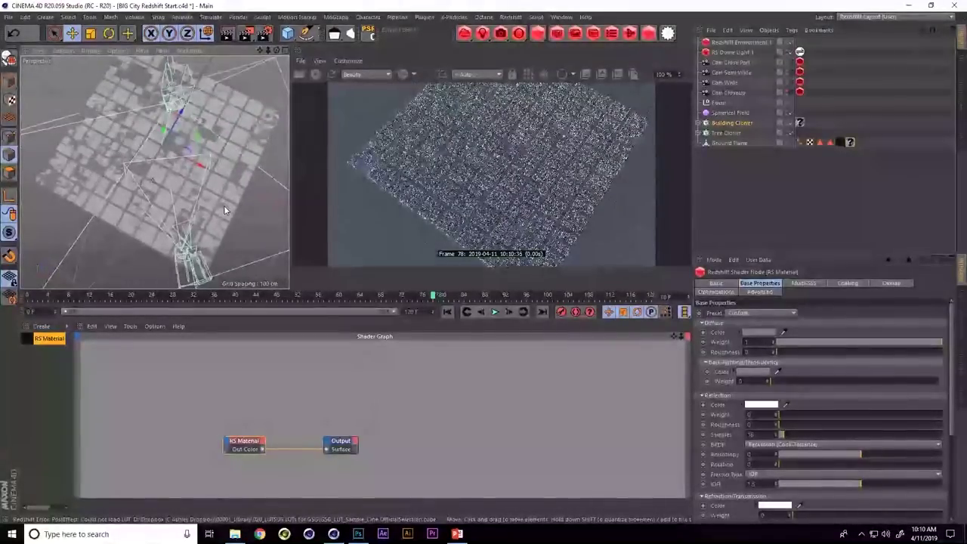
{"action": "scroll", "coordinate": [216, 184], "scroll_direction": "up", "scroll_amount": 5}
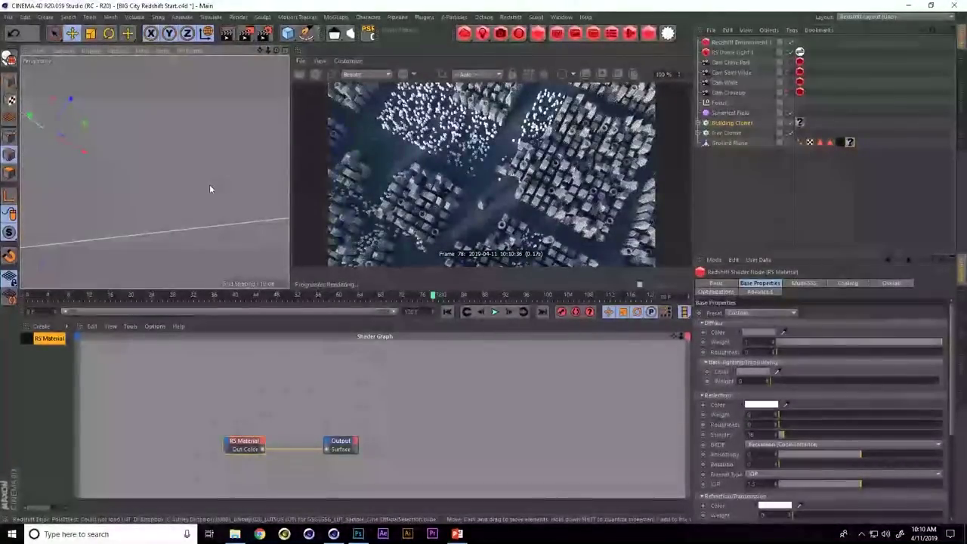
{"action": "left_click_drag", "start_coordinate": [209, 185], "coordinate": [209, 145], "text": "alt"}
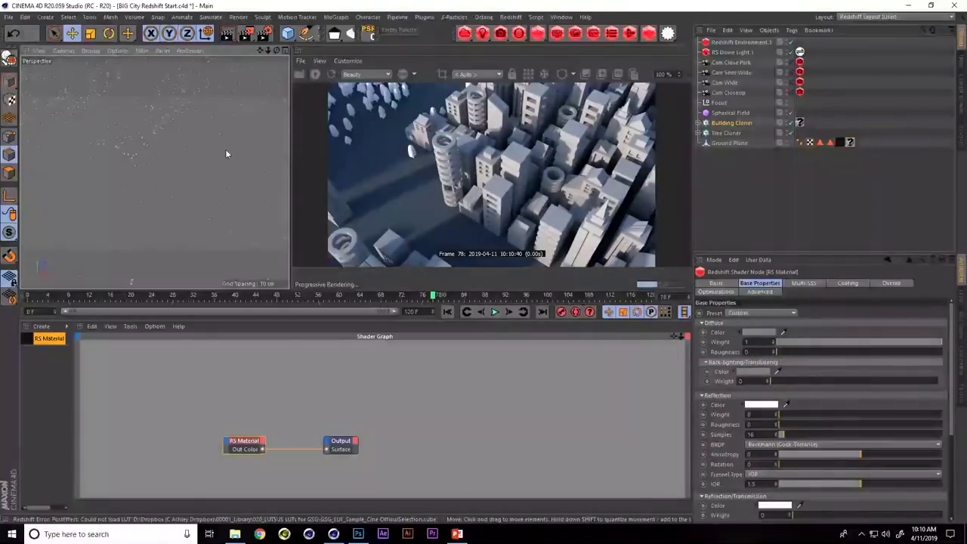
{"action": "scroll", "coordinate": [192, 168], "scroll_direction": "down", "scroll_amount": 5}
{"action": "left_click_drag", "start_coordinate": [192, 169], "coordinate": [173, 198], "text": "alt"}
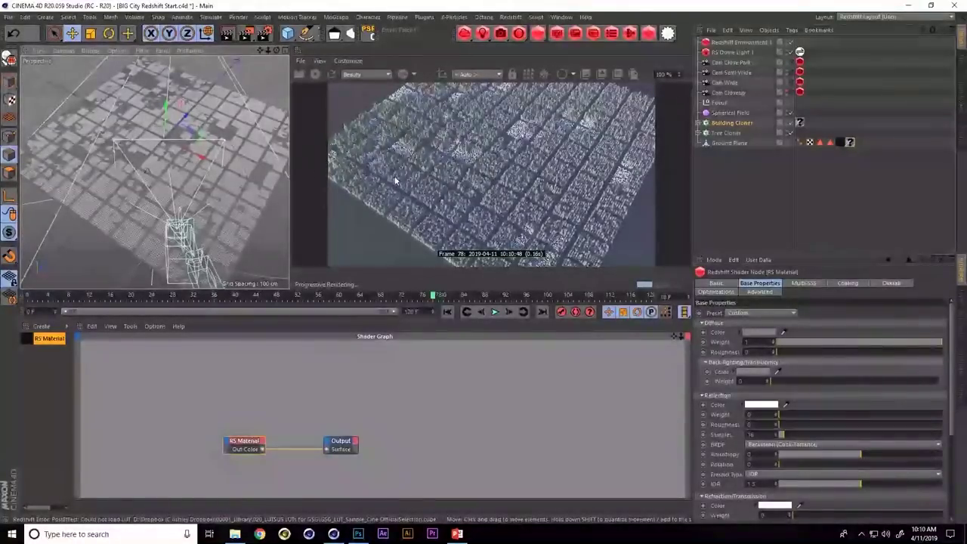
{"action": "left_click_drag", "start_coordinate": [172, 194], "coordinate": [223, 200], "text": "alt"}
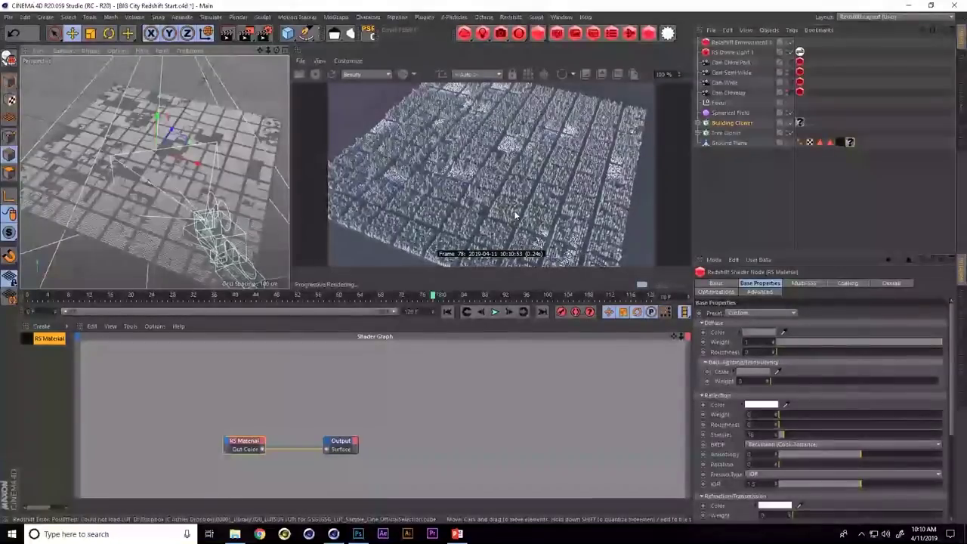
{"action": "left_click", "coordinate": [800, 62]}
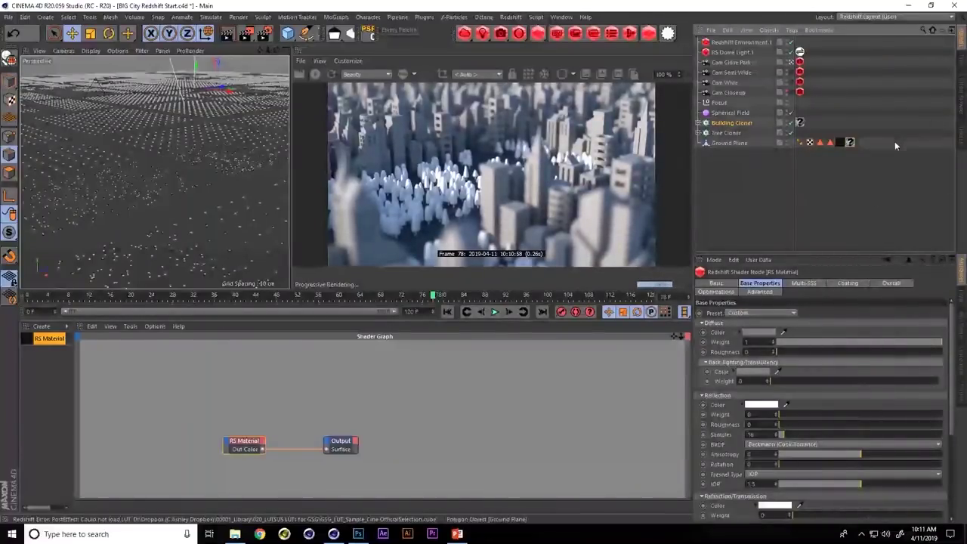
Browse the Content Browser to Presets > EMC - Redshift > Wood - Redshift, shown as enlarged thumbnails
{"action": "left_click", "coordinate": [962, 106]}
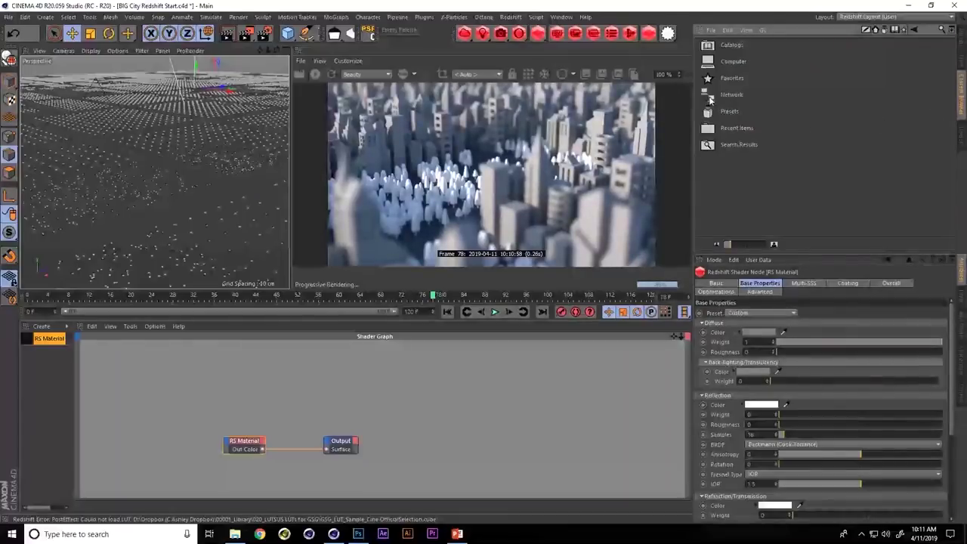
{"action": "double_click", "coordinate": [725, 112]}
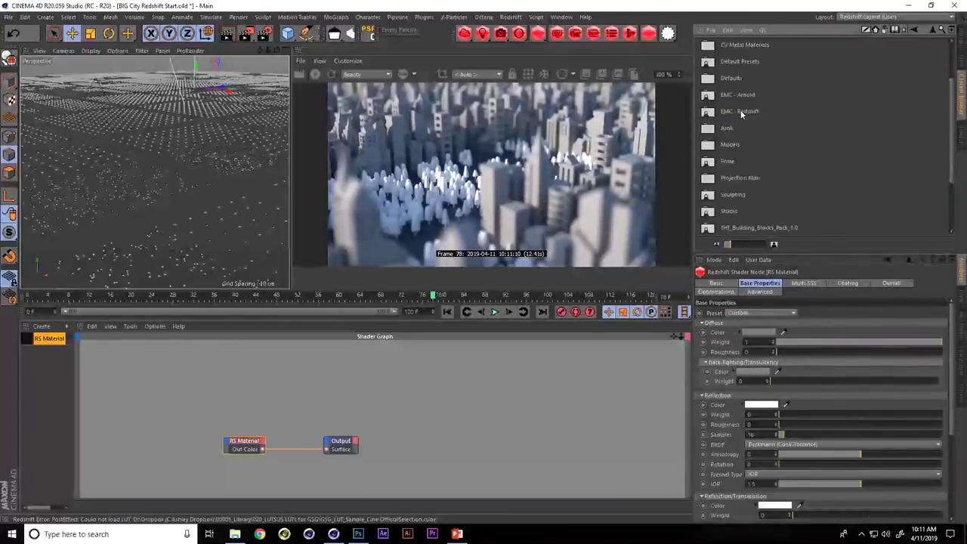
{"action": "double_click", "coordinate": [737, 111]}
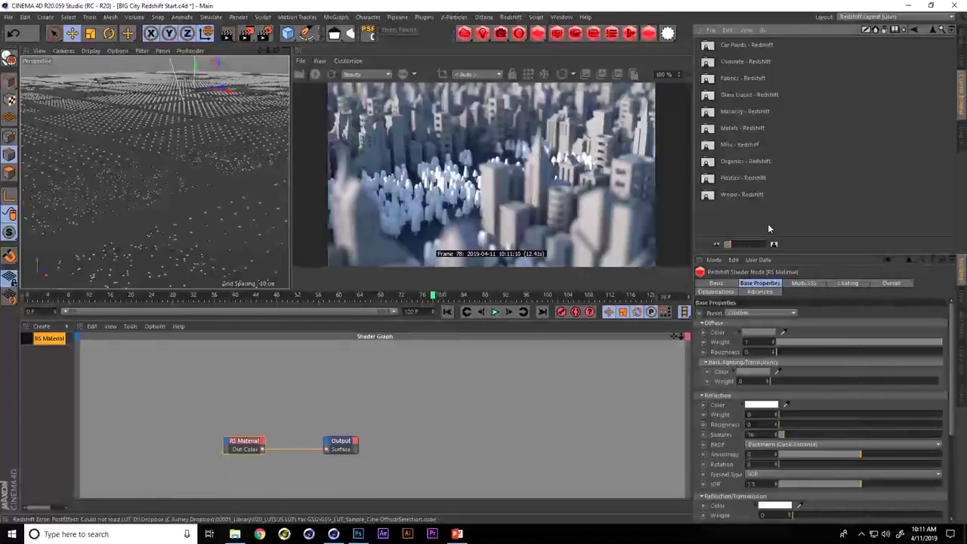
{"action": "double_click", "coordinate": [734, 194]}
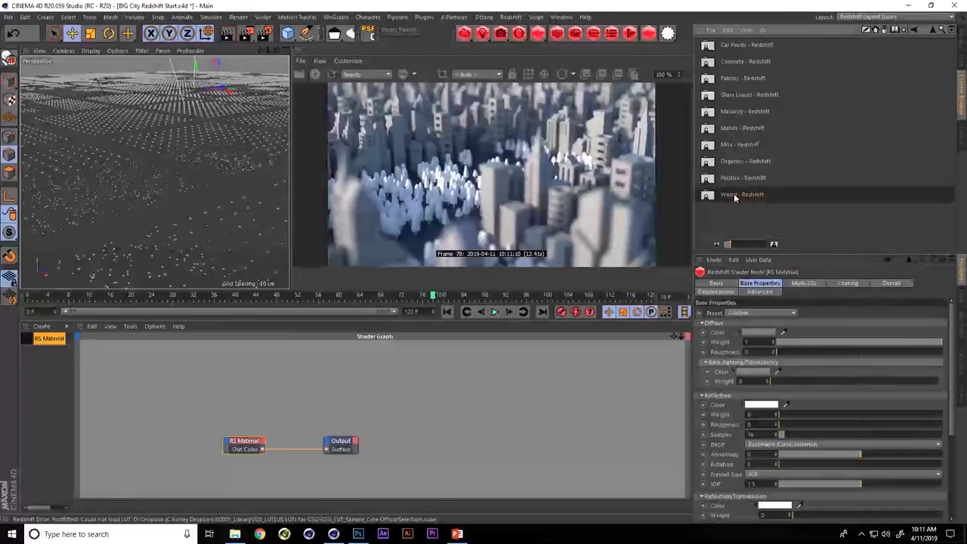
{"action": "left_click", "coordinate": [745, 30]}
{"action": "left_click", "coordinate": [763, 50]}
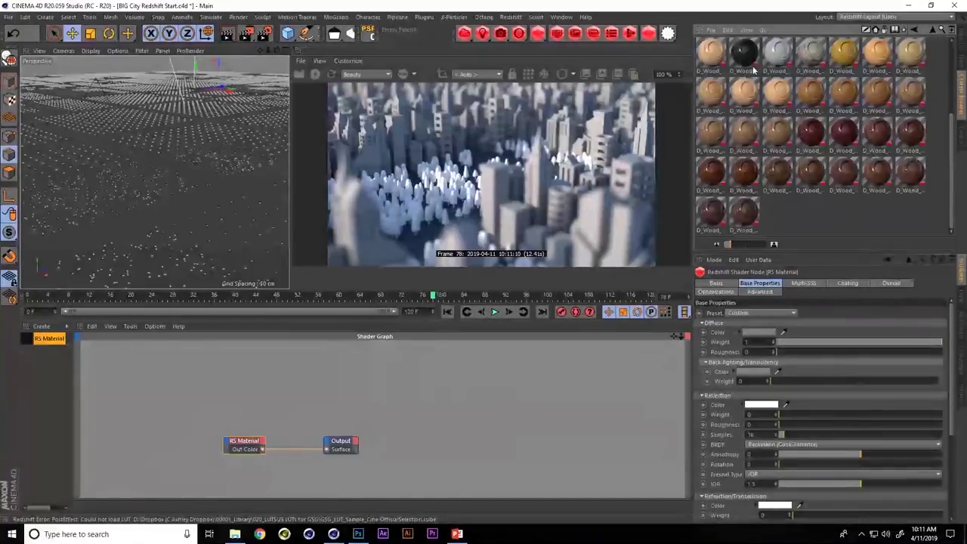
{"action": "left_click_drag", "start_coordinate": [729, 244], "coordinate": [747, 244]}
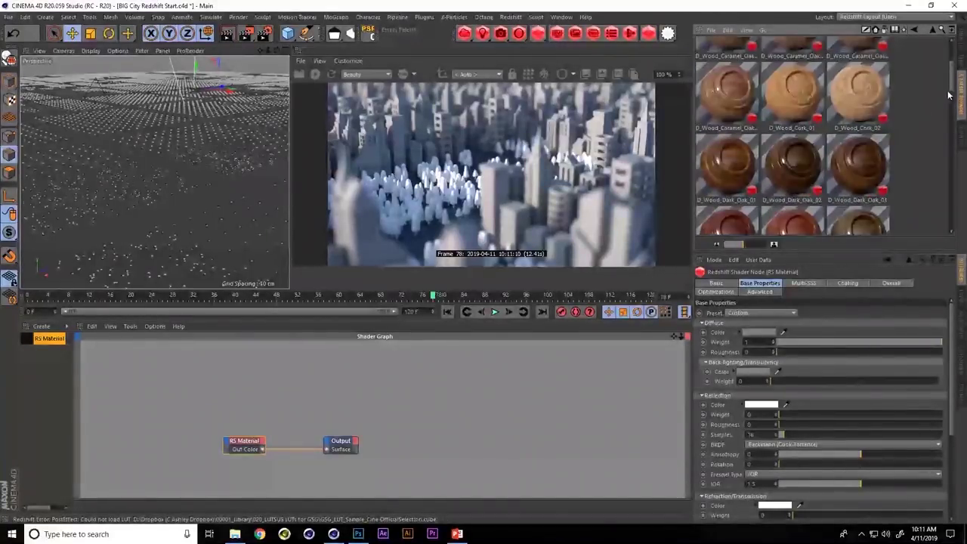
Load D_Wood_Maple_02 and D_Wood_Pine_02 into the scene's material list
{"action": "left_click_drag", "start_coordinate": [950, 95], "coordinate": [945, 127]}
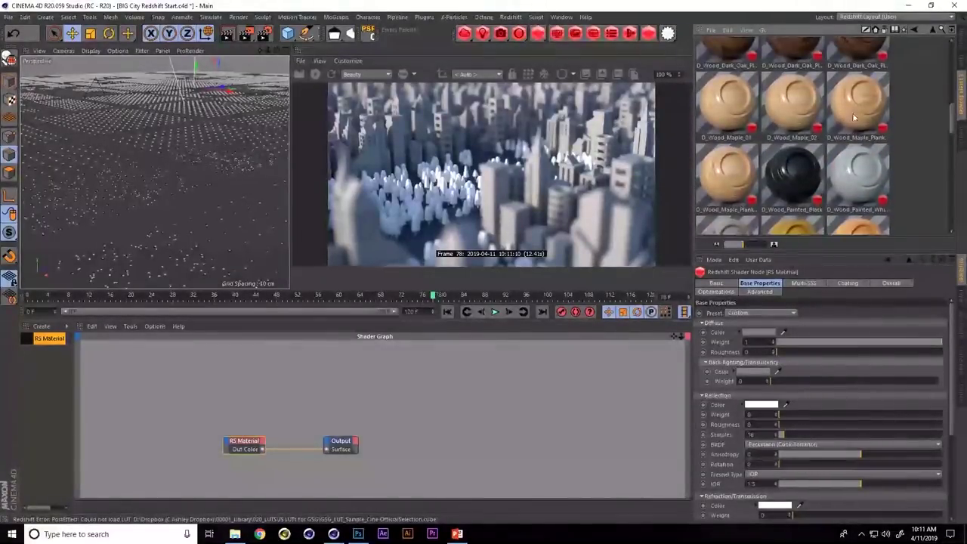
{"action": "left_click", "coordinate": [797, 106]}
{"action": "left_click", "coordinate": [45, 351]}
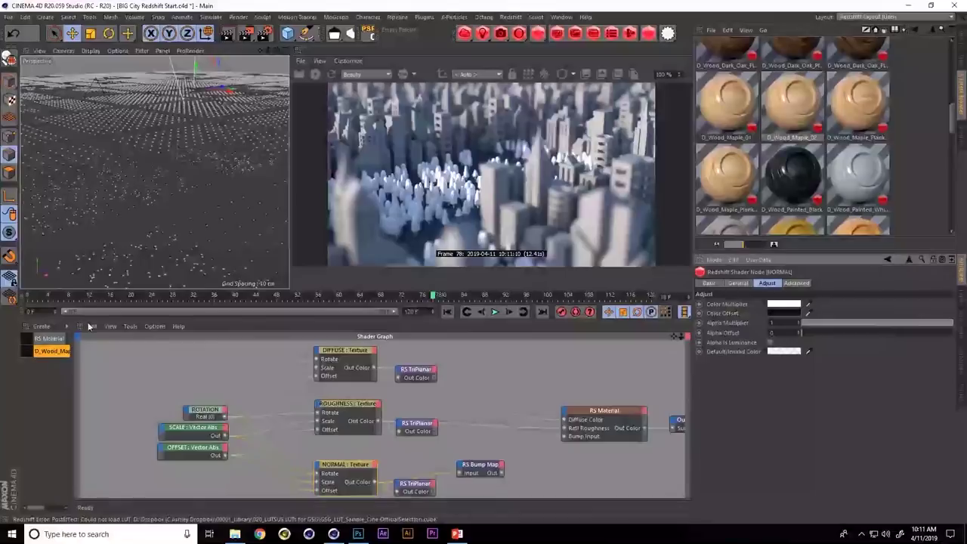
{"action": "left_click_drag", "start_coordinate": [949, 128], "coordinate": [951, 148]}
{"action": "left_click", "coordinate": [727, 172]}
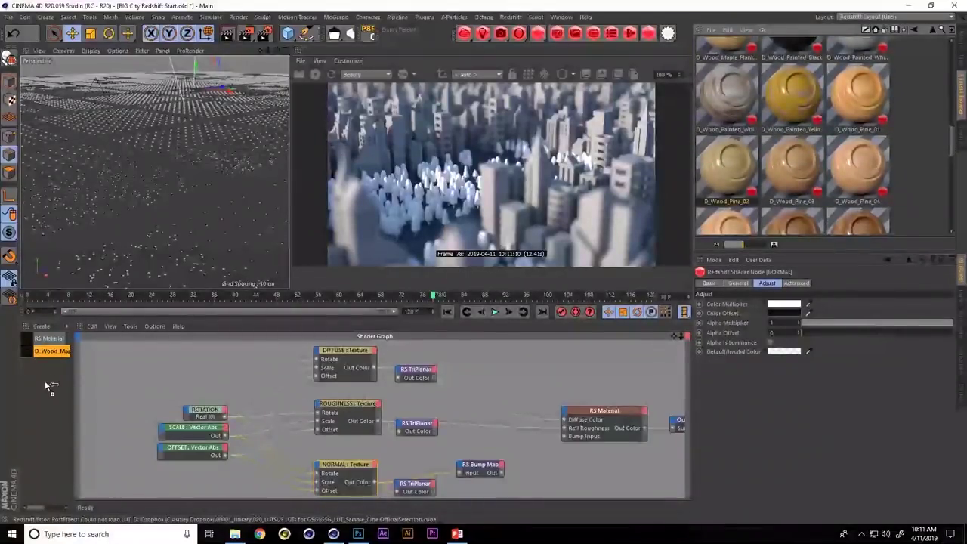
{"action": "left_click_drag", "start_coordinate": [46, 385], "coordinate": [46, 386]}
{"action": "left_click", "coordinate": [964, 41]}
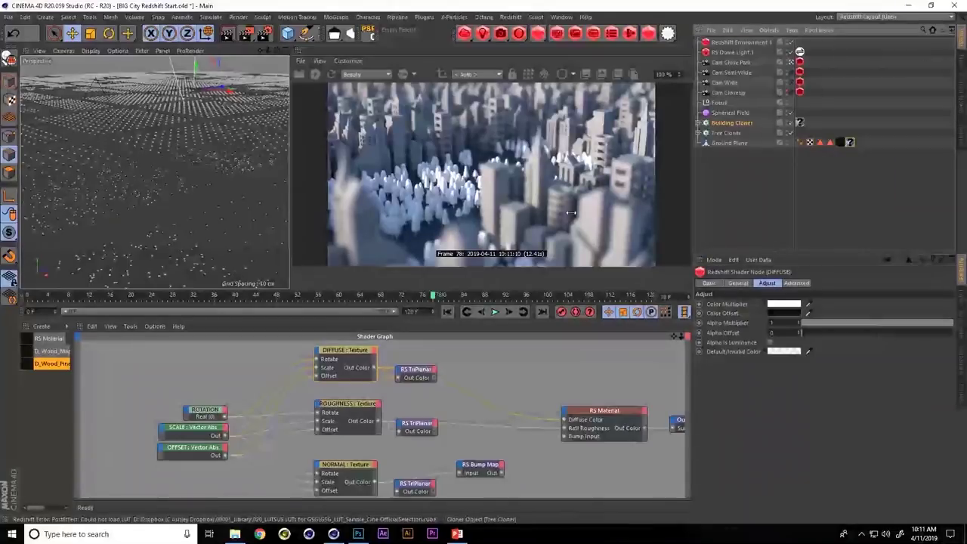
Apply D_Wood_Pine_02 to the city objects and inspect its SCALE node in the node graph
{"action": "left_click_drag", "start_coordinate": [27, 365], "coordinate": [739, 149]}
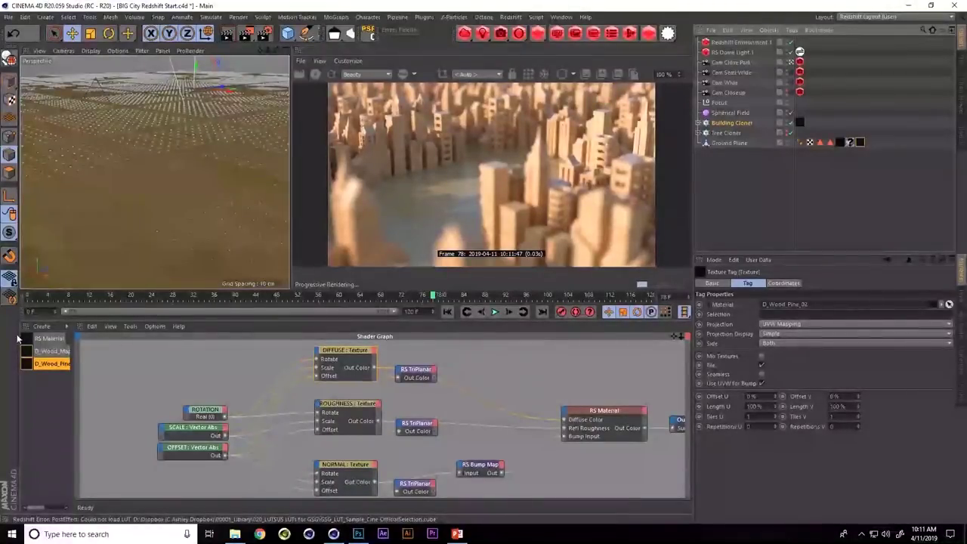
{"action": "left_click", "coordinate": [47, 363]}
{"action": "left_click", "coordinate": [192, 436]}
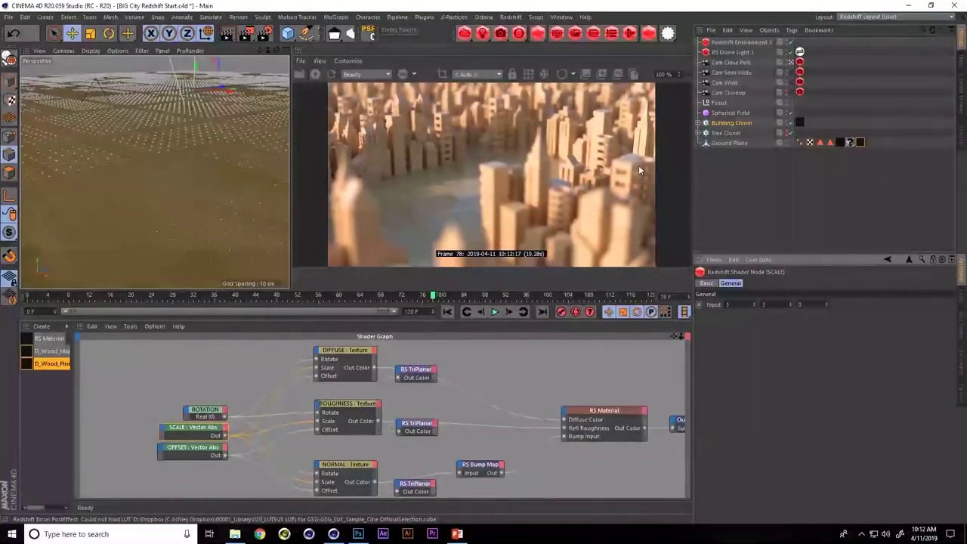
Switch to the maple material's graph, tidy the Shader Graph panel, and select Building Cloner
{"action": "left_click", "coordinate": [53, 351]}
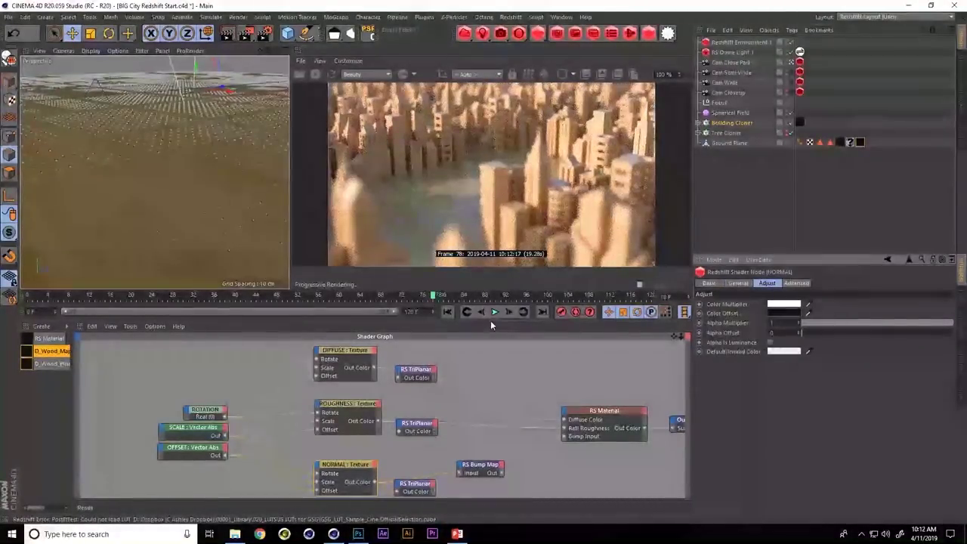
{"action": "left_click_drag", "start_coordinate": [494, 289], "coordinate": [499, 253]}
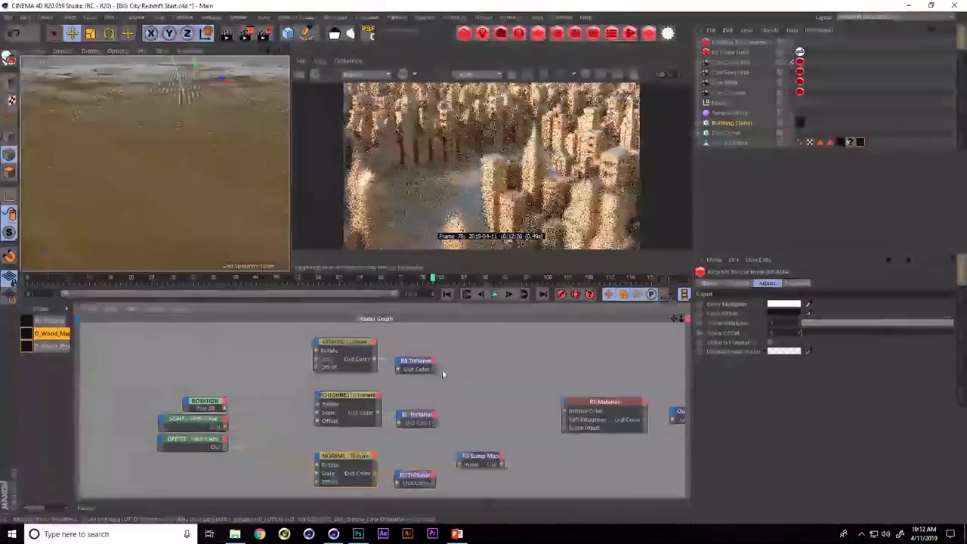
{"action": "mouse_move", "coordinate": [469, 376]}
{"action": "middle_mouse_down"}
{"action": "mouse_move", "coordinate": [499, 388]}
{"action": "mouse_move", "coordinate": [460, 397]}
{"action": "mouse_move", "coordinate": [479, 395]}
{"action": "mouse_move", "coordinate": [453, 370]}
{"action": "middle_mouse_up"}
{"action": "left_click", "coordinate": [508, 358]}
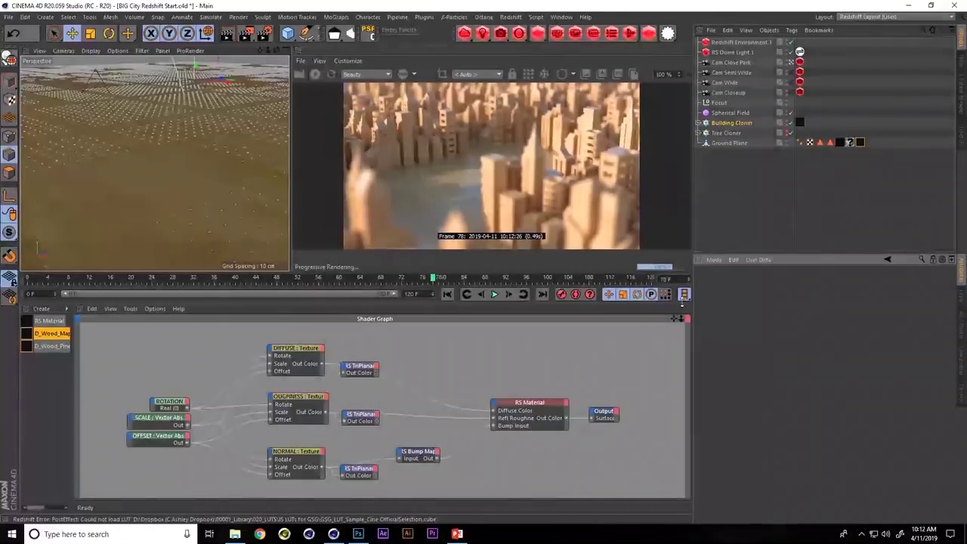
{"action": "left_click", "coordinate": [727, 124]}
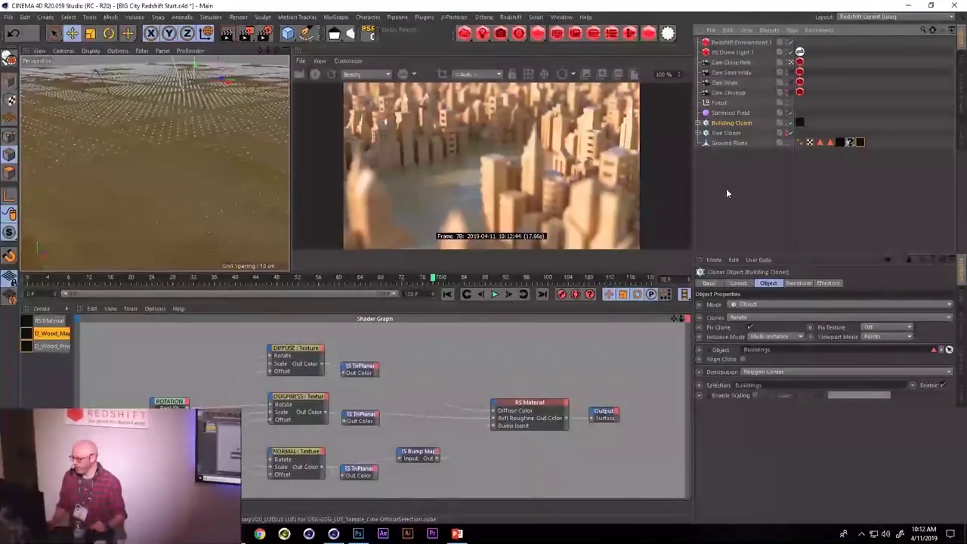
Add a MoGraph Plain effector and uncheck Position on its Parameter tab
{"action": "left_click", "coordinate": [337, 17]}
{"action": "mouse_move", "coordinate": [378, 32]}
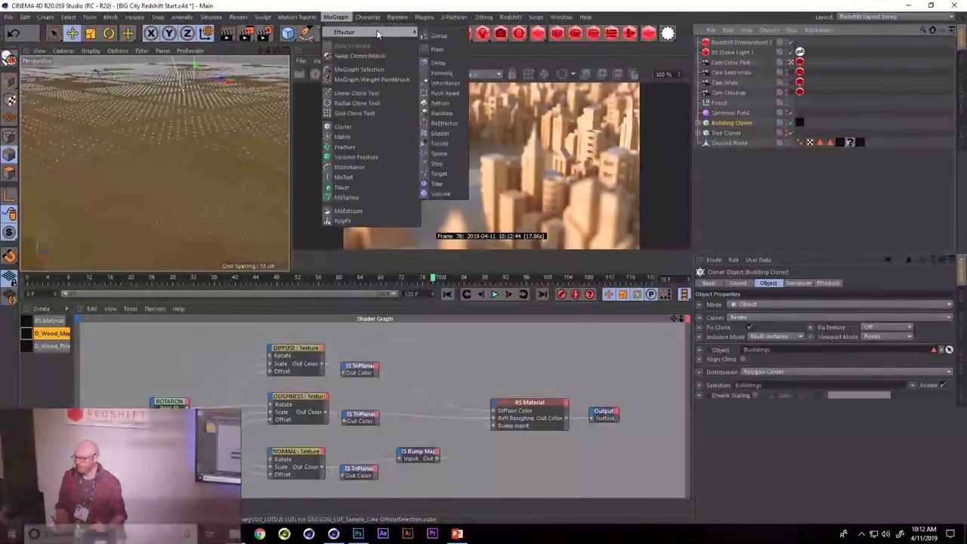
{"action": "left_click", "coordinate": [438, 50]}
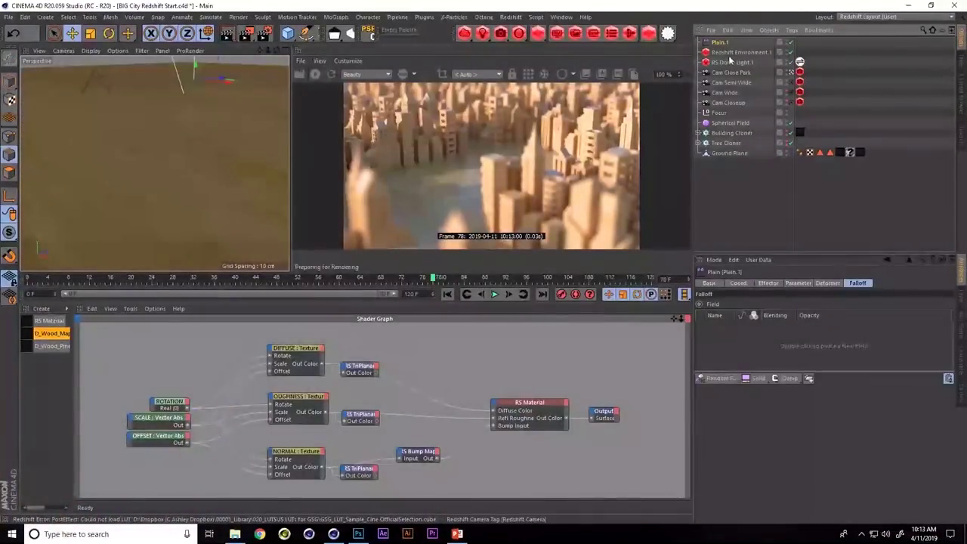
{"action": "left_click", "coordinate": [790, 284]}
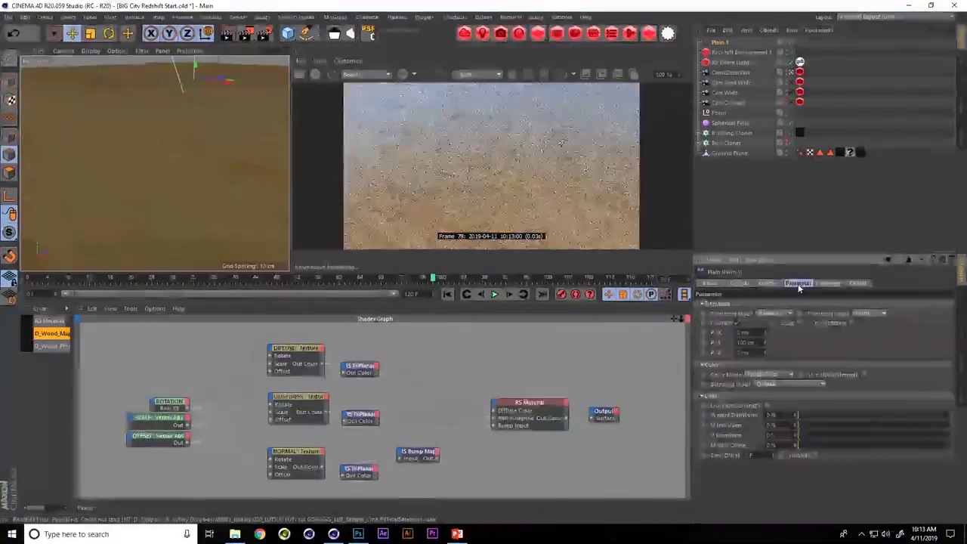
{"action": "left_click", "coordinate": [737, 323]}
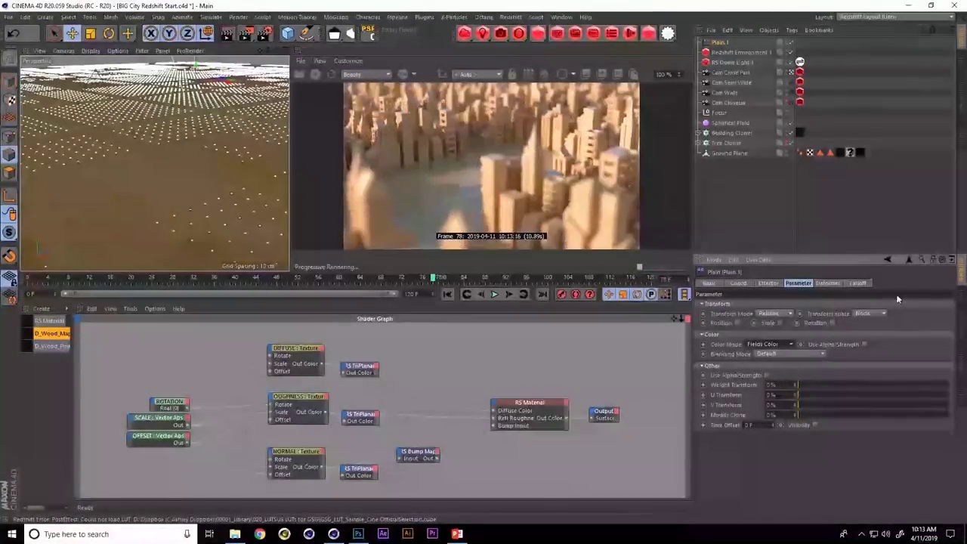
Add a Random Field to the Plain effector's falloff
{"action": "left_click", "coordinate": [858, 283]}
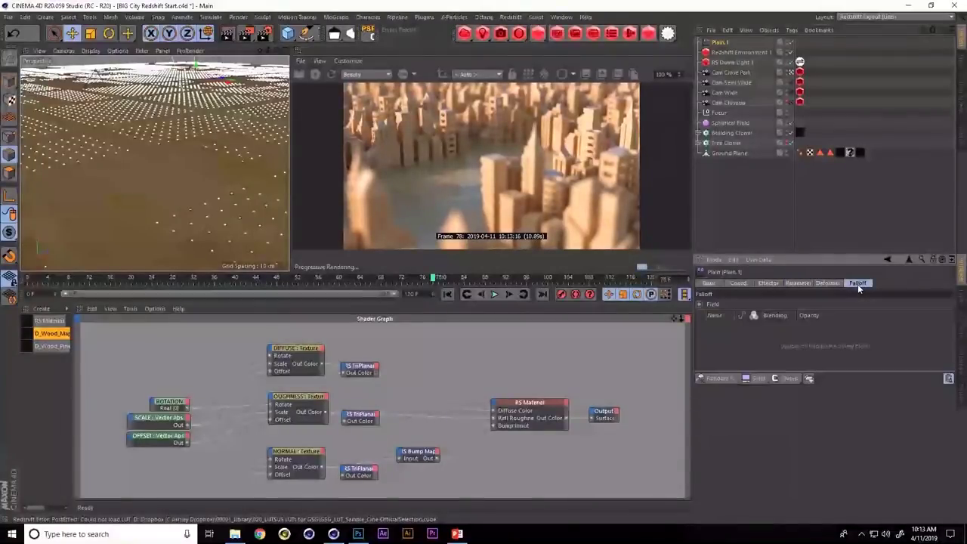
{"action": "left_click", "coordinate": [719, 379]}
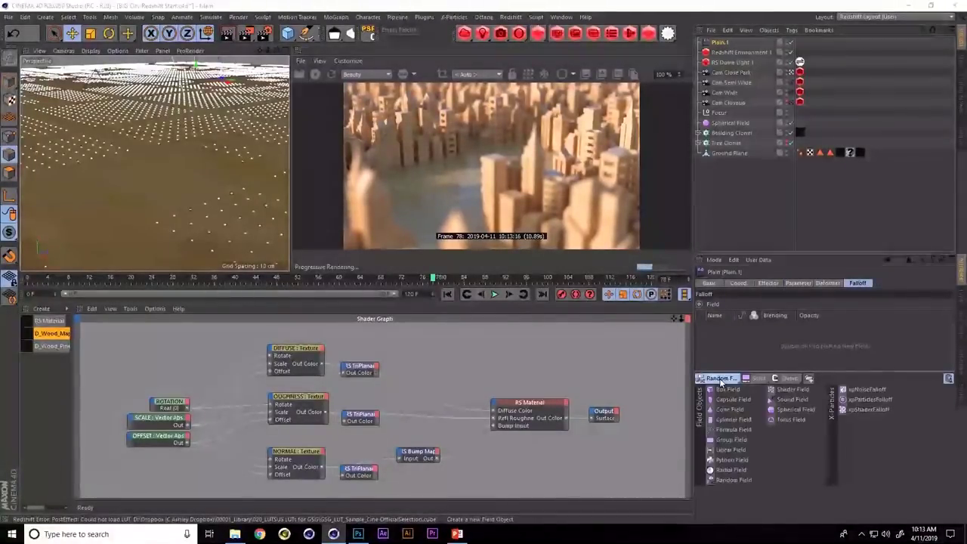
{"action": "left_click", "coordinate": [732, 479]}
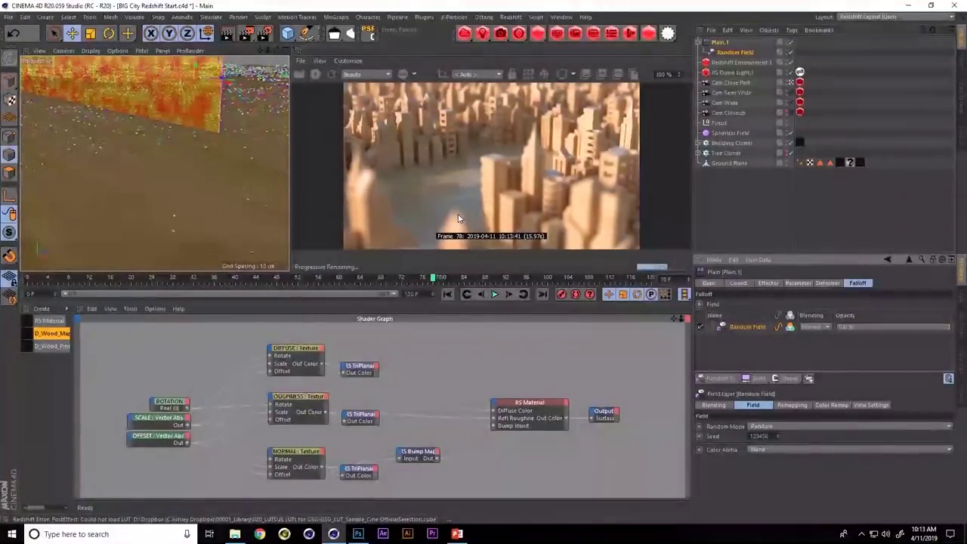
Add a Color User Data node reading the objects' Display Color attribute
{"action": "left_click", "coordinate": [453, 349]}
{"action": "key", "text": "Tab"}
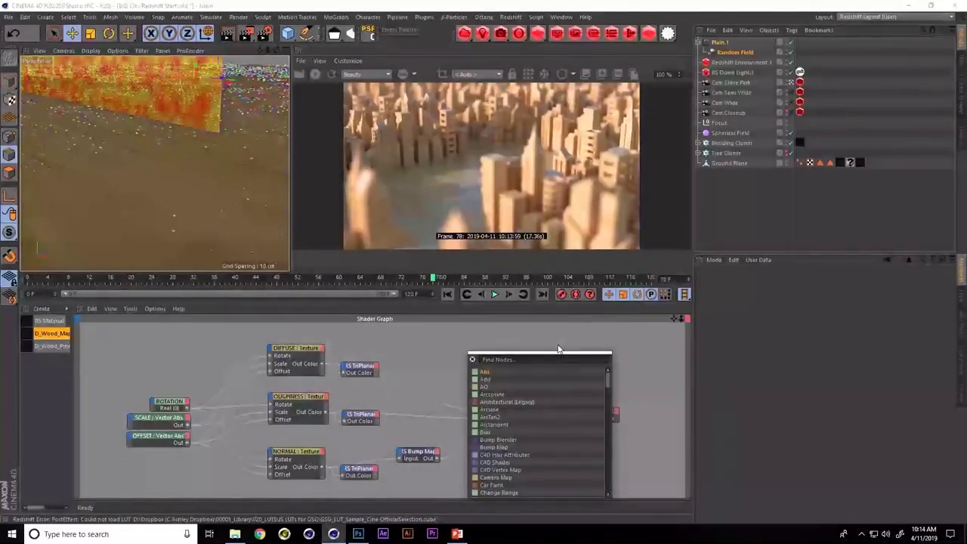
{"action": "type", "text": "color user"}
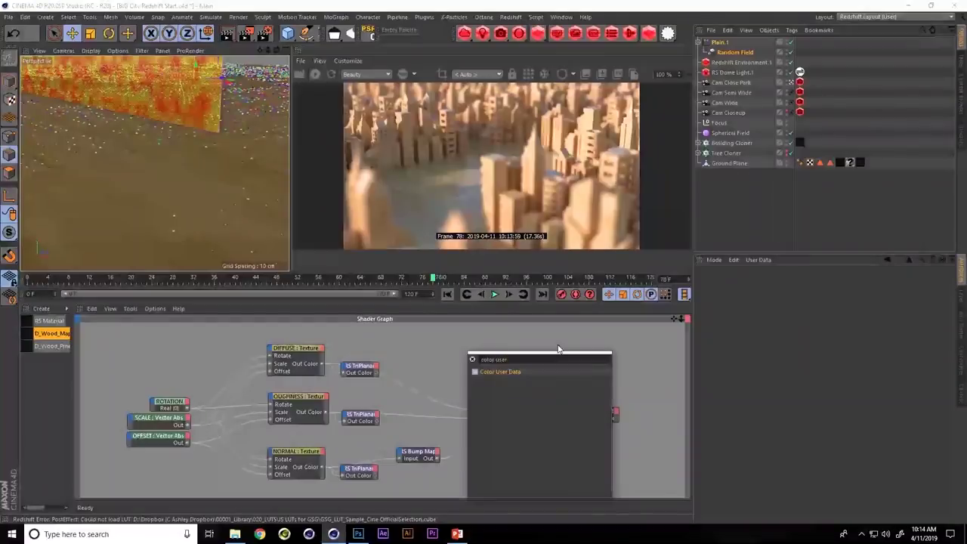
{"action": "key", "text": "Return"}
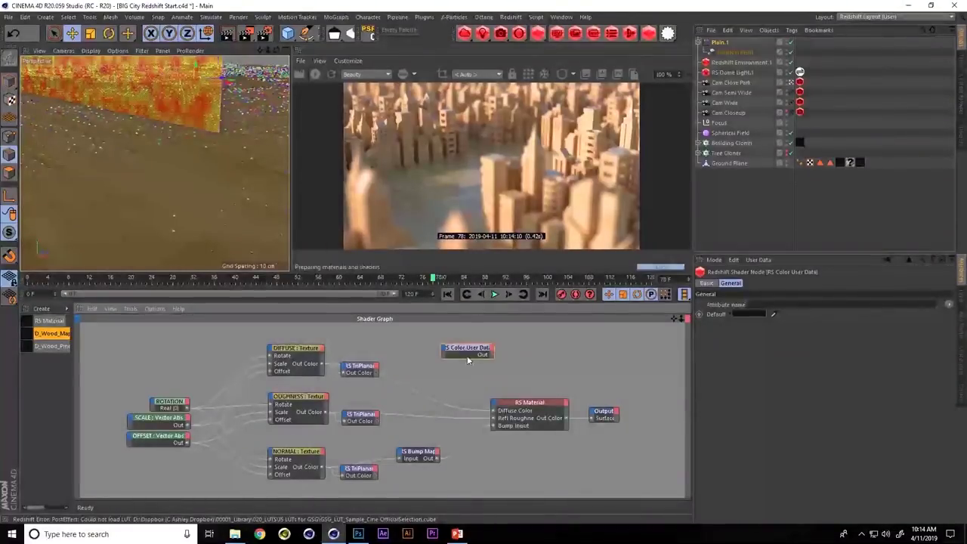
{"action": "left_click_drag", "start_coordinate": [466, 360], "coordinate": [435, 353]}
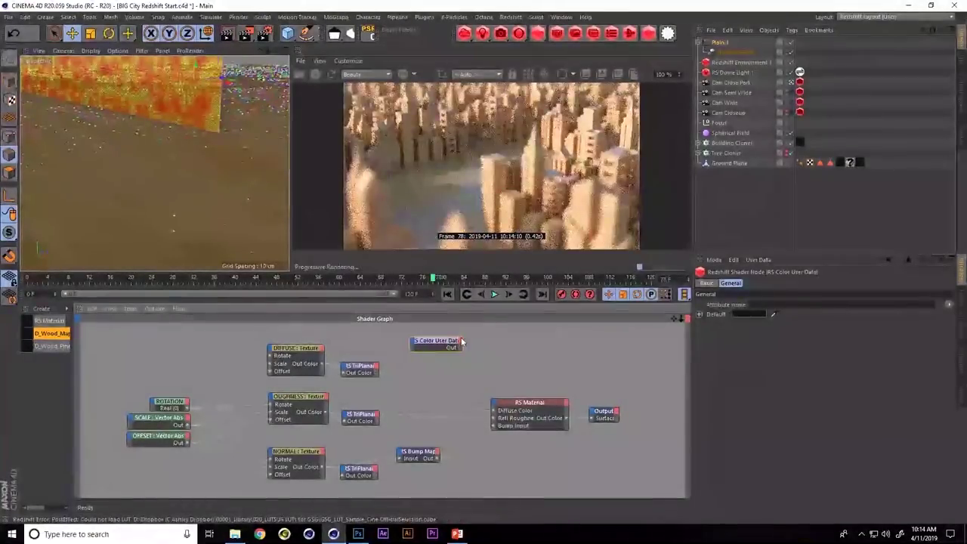
{"action": "left_click", "coordinate": [950, 305]}
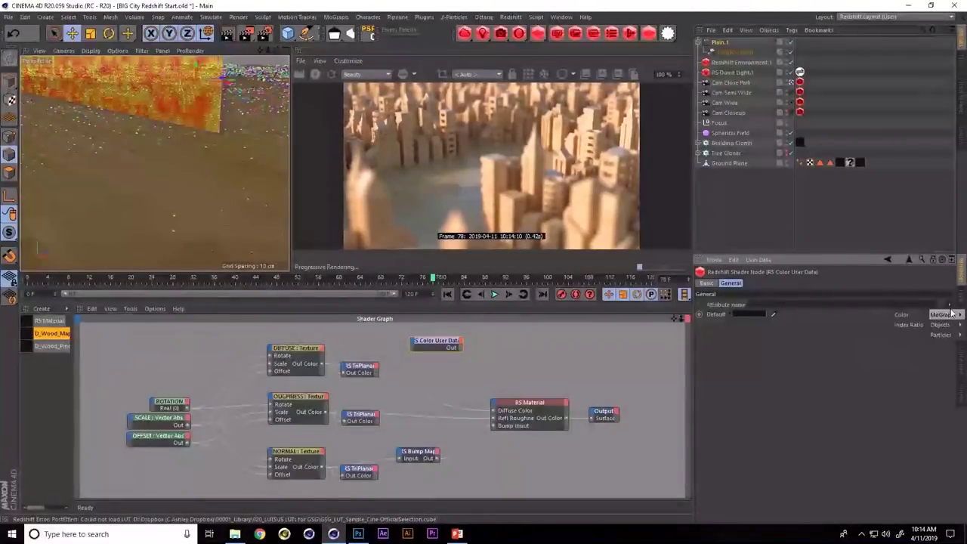
{"action": "mouse_move", "coordinate": [940, 325]}
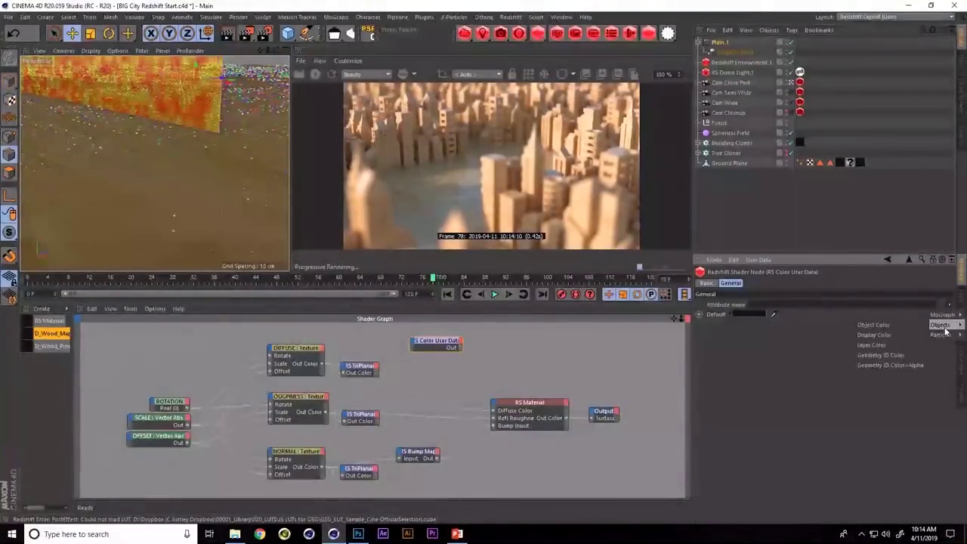
{"action": "left_click", "coordinate": [902, 334]}
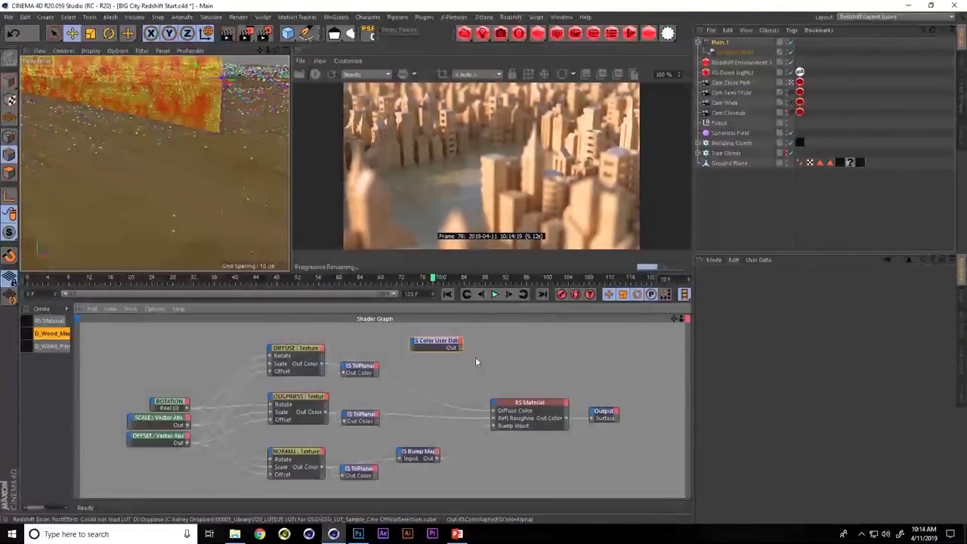
Wire Color User Data's Out into the Output Surface and move the node aside
{"action": "left_click_drag", "start_coordinate": [585, 418], "coordinate": [592, 417]}
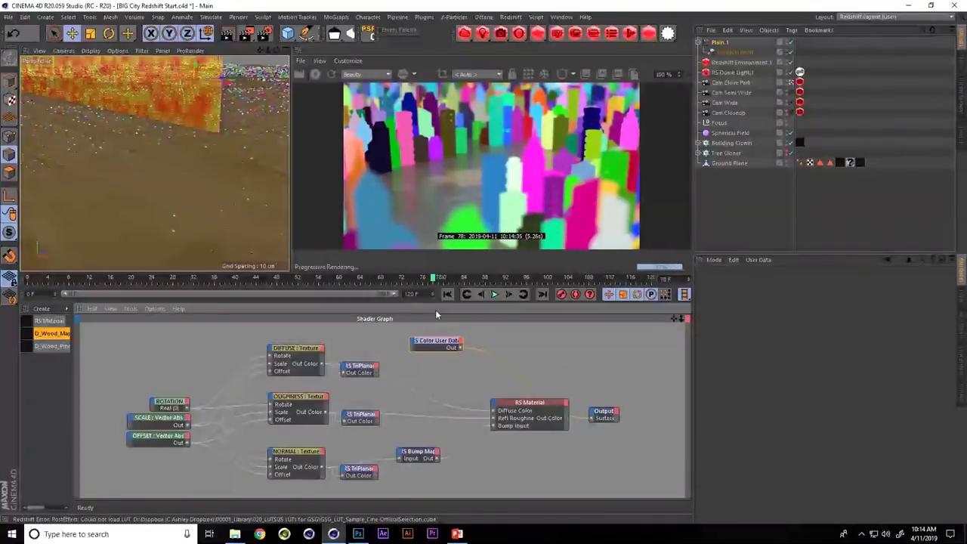
{"action": "left_click_drag", "start_coordinate": [412, 339], "coordinate": [133, 334]}
{"action": "scroll", "coordinate": [390, 372], "scroll_direction": "up", "scroll_amount": 2}
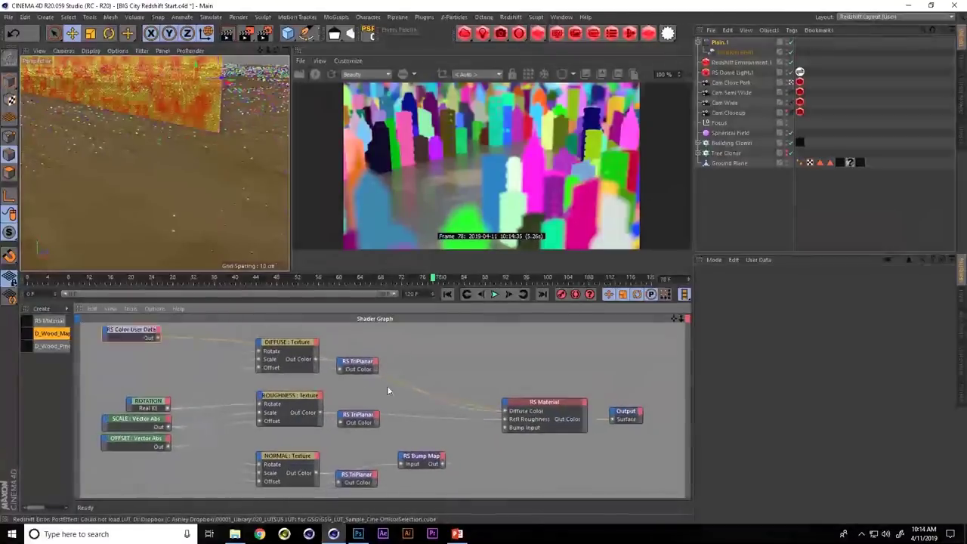
{"action": "scroll", "coordinate": [387, 386], "scroll_direction": "down", "scroll_amount": 2}
{"action": "scroll", "coordinate": [307, 365], "scroll_direction": "up", "scroll_amount": 1}
Add an RS Color To HSV node fed by the Color User Data output
{"action": "left_click_drag", "start_coordinate": [236, 414], "coordinate": [231, 368]}
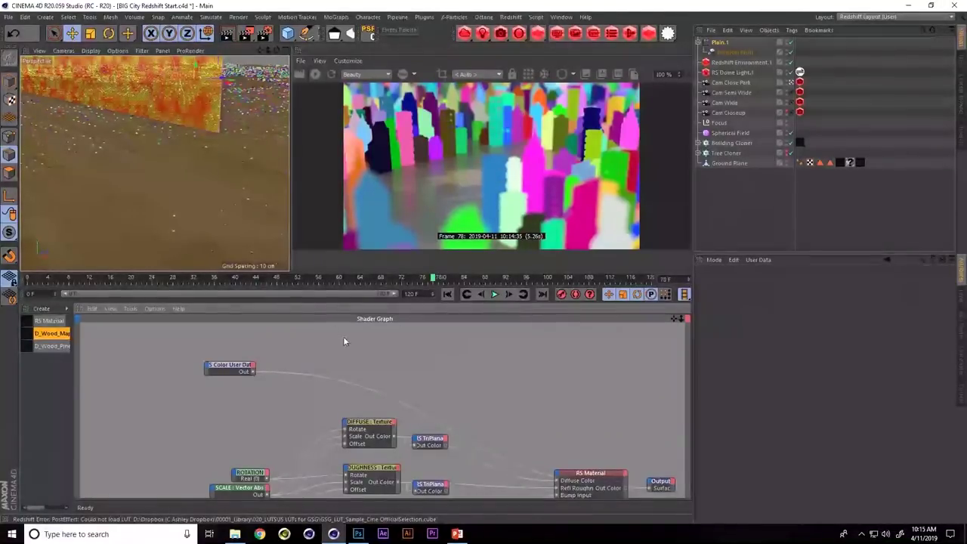
{"action": "right_click", "coordinate": [347, 362]}
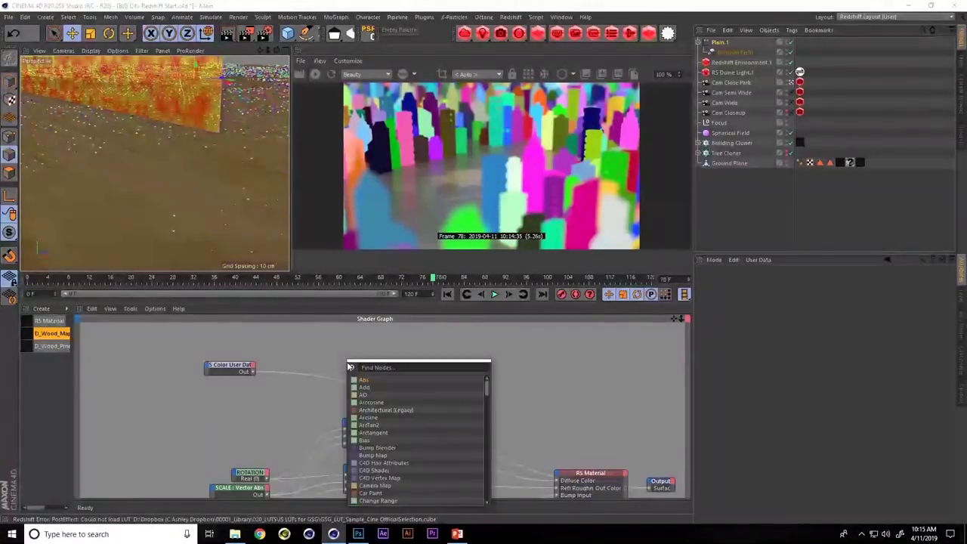
{"action": "type", "text": "hsv"}
{"action": "key", "text": "Return"}
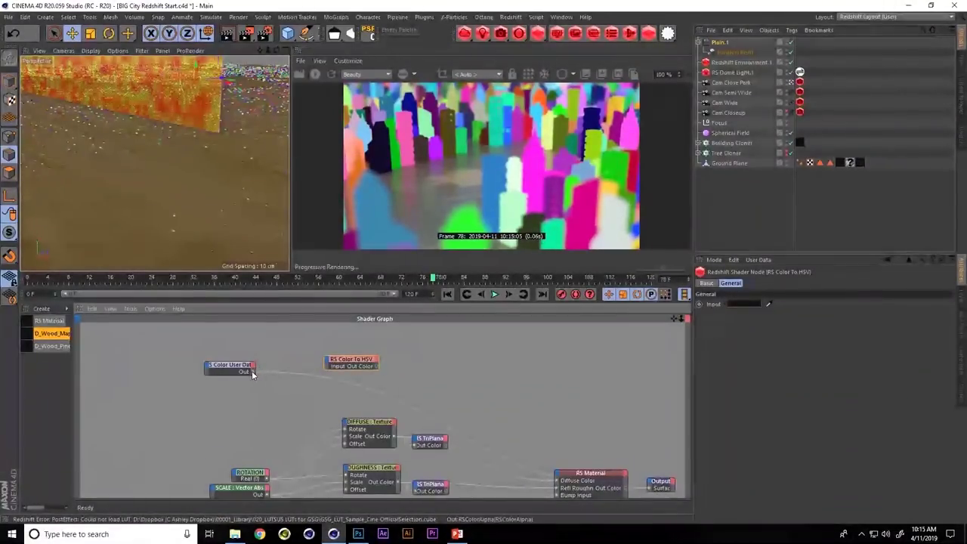
{"action": "left_click_drag", "start_coordinate": [255, 370], "coordinate": [318, 351]}
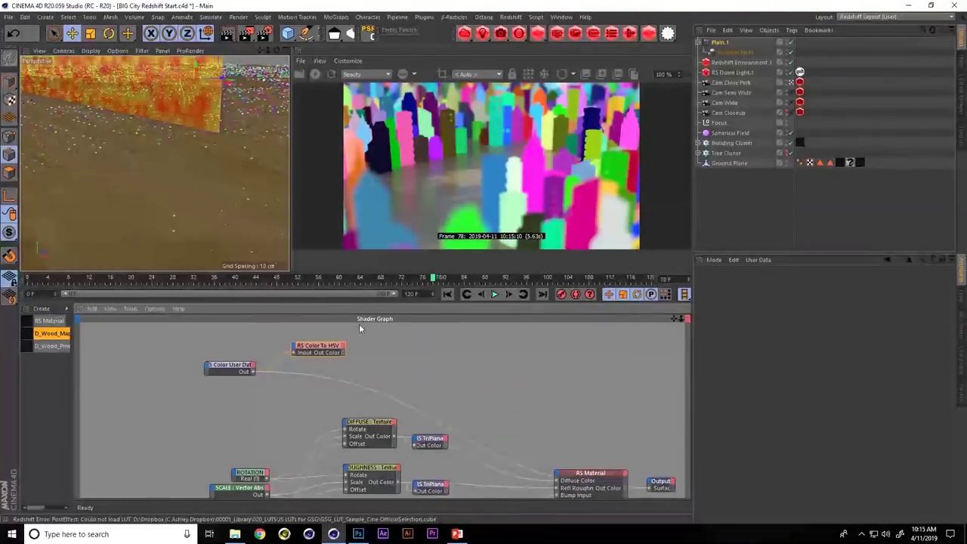
Add an RS Color Splitter node and connect the HSV result into it
{"action": "left_click", "coordinate": [397, 366]}
{"action": "key", "text": "Tab"}
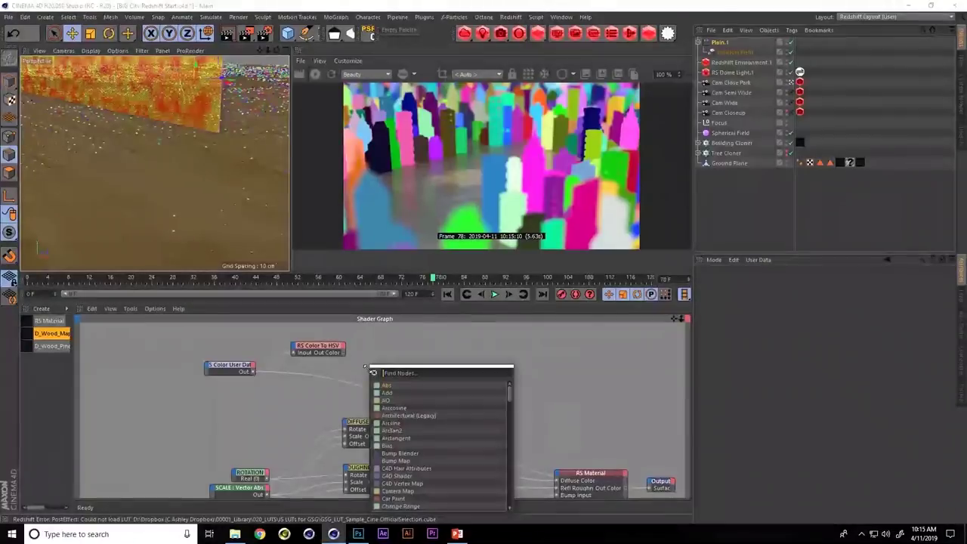
{"action": "type", "text": "split"}
{"action": "key", "text": "Return"}
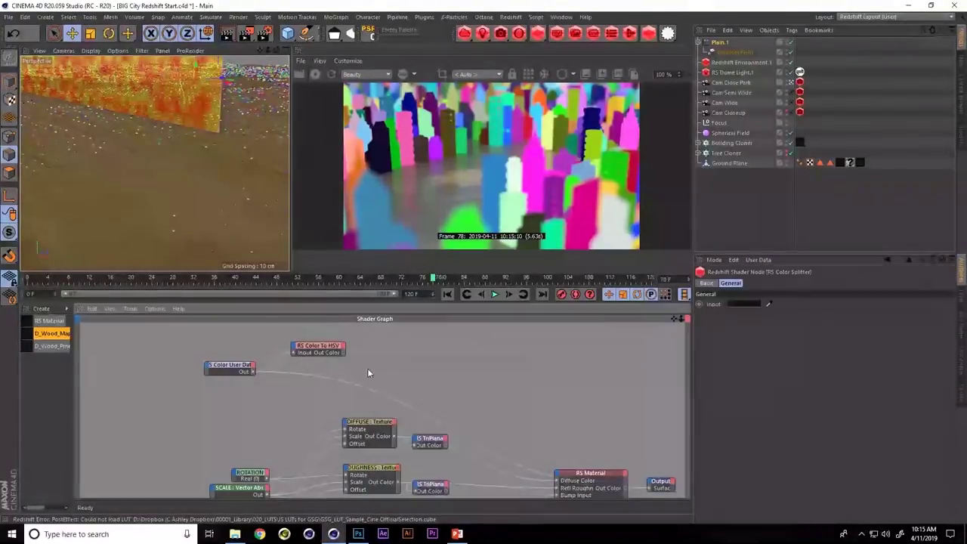
{"action": "left_click_drag", "start_coordinate": [367, 365], "coordinate": [388, 336]}
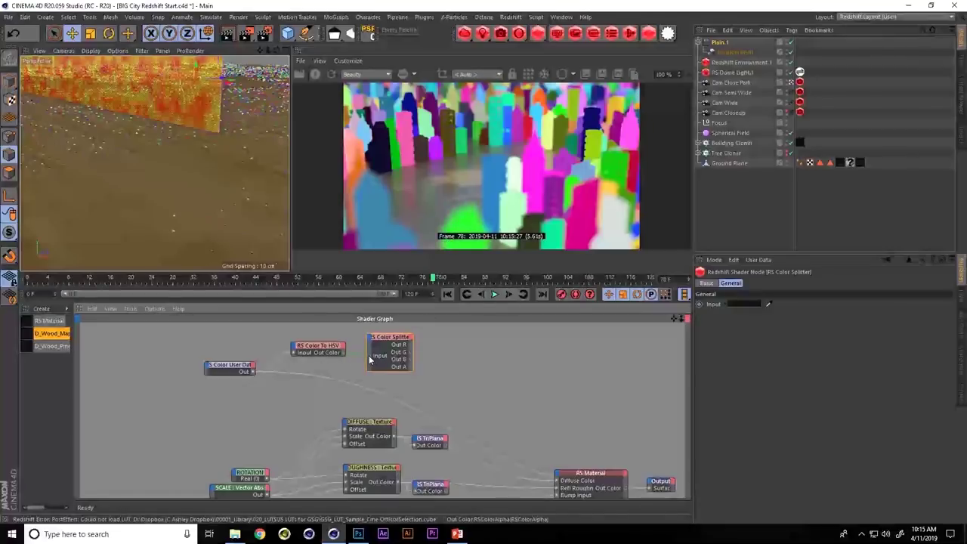
{"action": "left_click", "coordinate": [386, 359]}
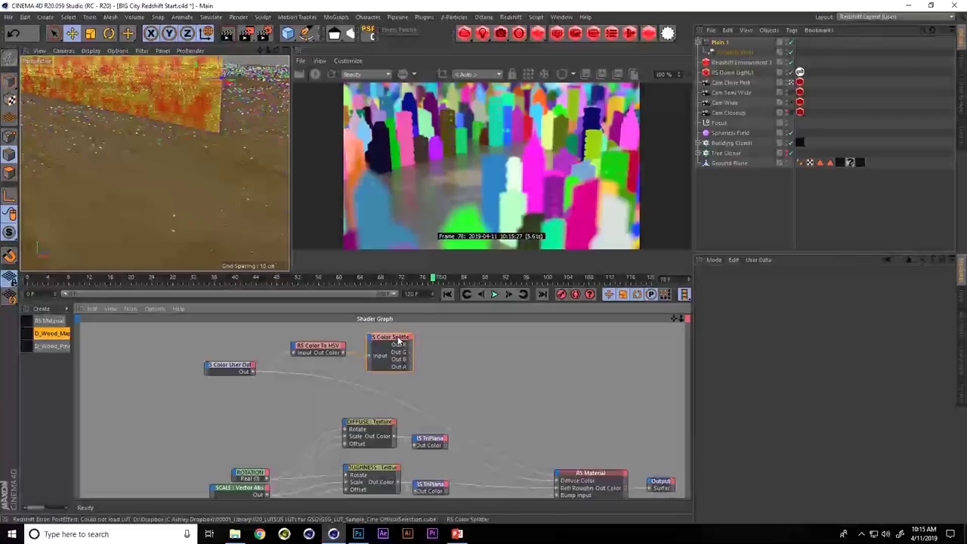
{"action": "left_click_drag", "start_coordinate": [400, 341], "coordinate": [419, 338]}
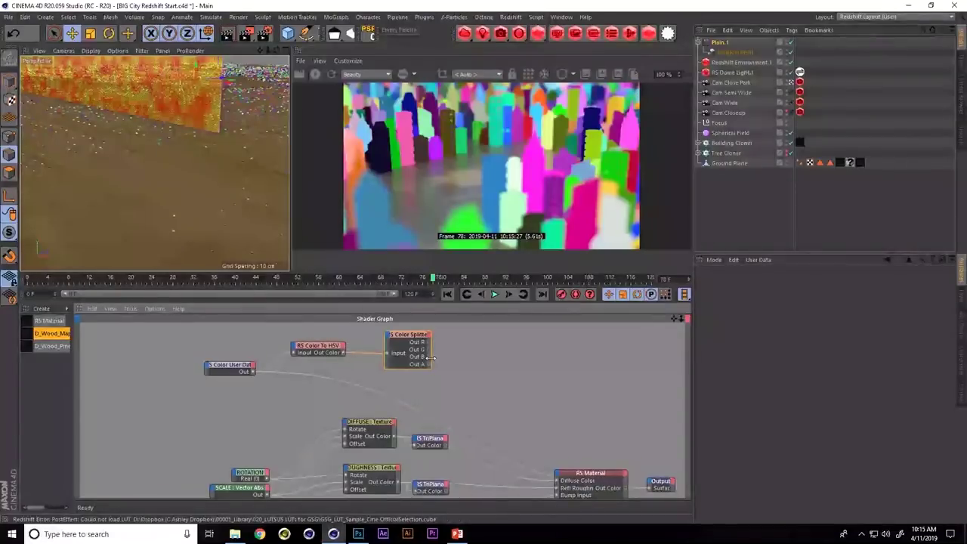
{"action": "scroll", "coordinate": [450, 371], "scroll_direction": "down", "scroll_amount": 1}
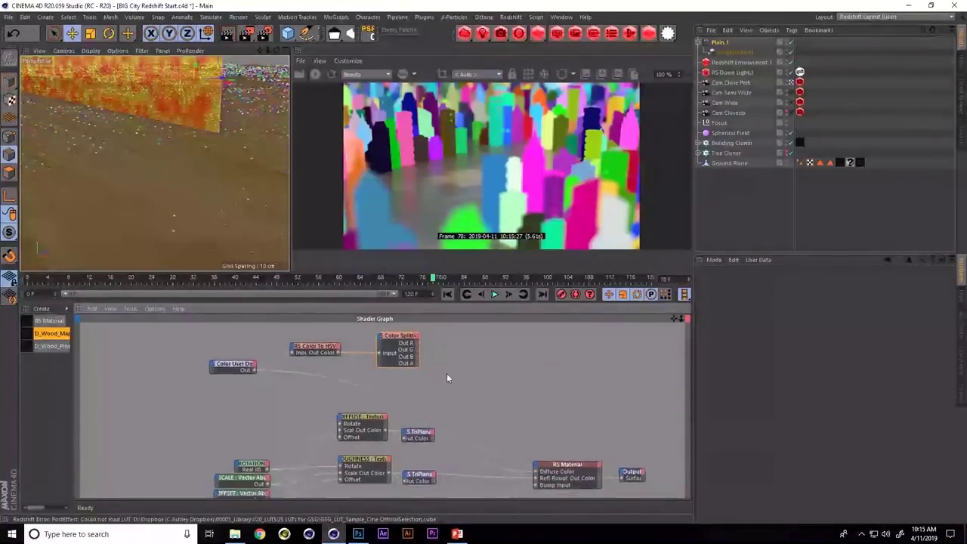
{"action": "middle_click_drag", "start_coordinate": [447, 380], "coordinate": [365, 393]}
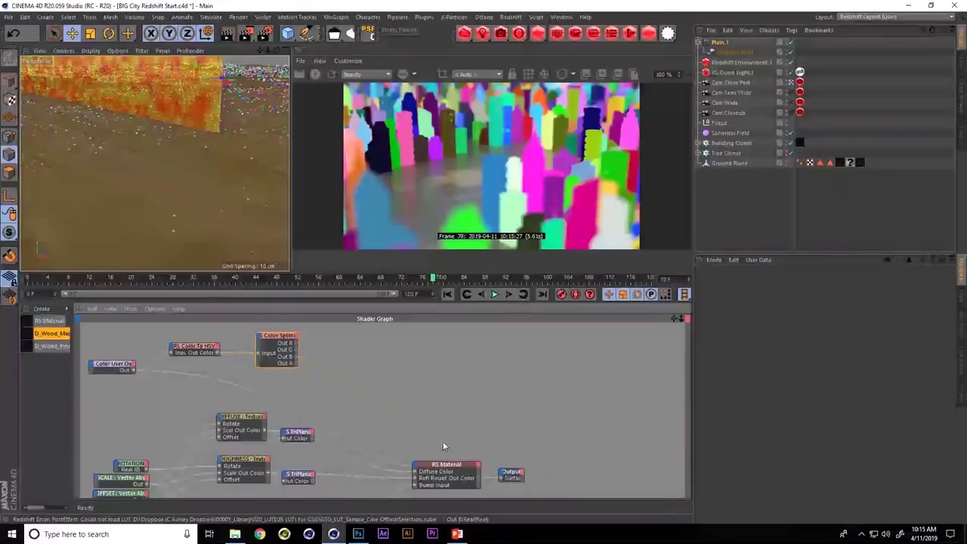
{"action": "left_click_drag", "start_coordinate": [501, 482], "coordinate": [500, 479]}
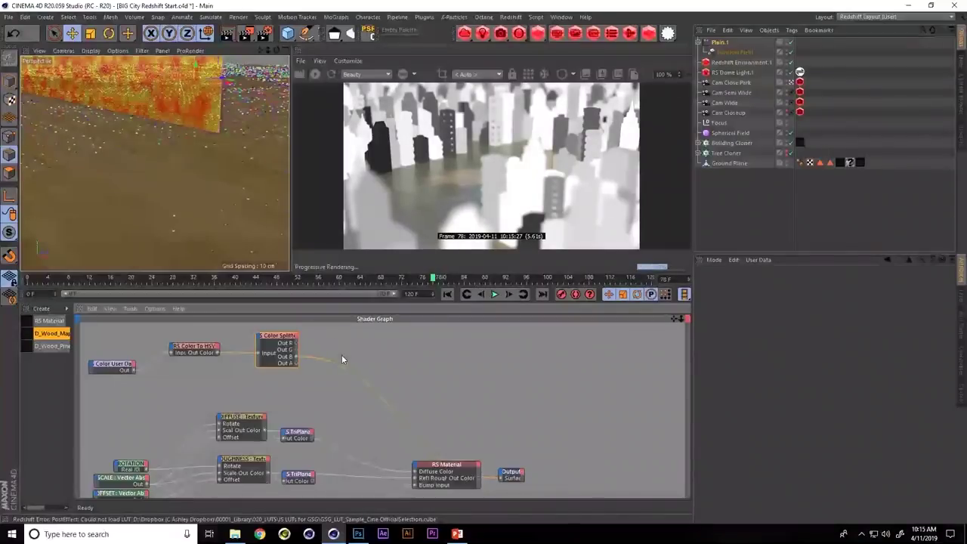
{"action": "middle_click_drag", "start_coordinate": [350, 361], "coordinate": [437, 371]}
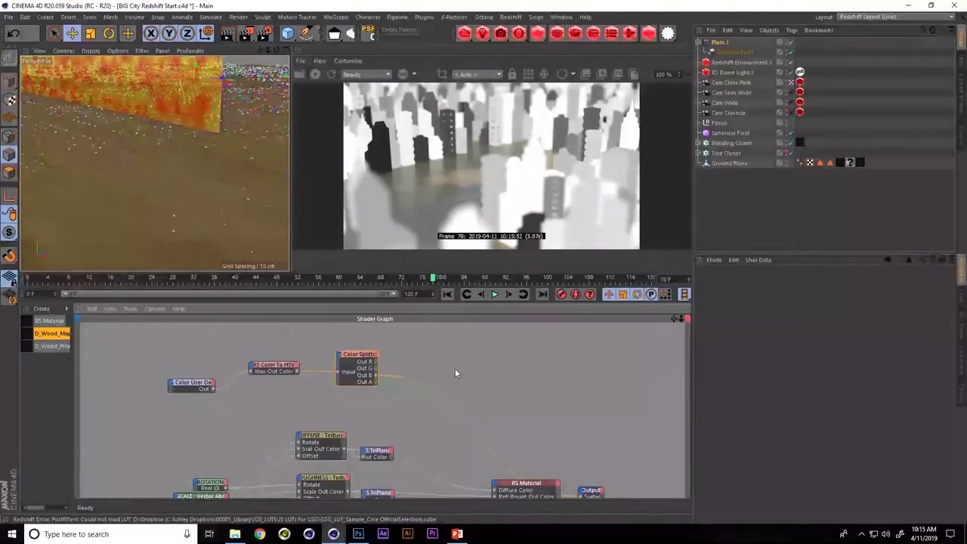
Add RS Color Correct, feed it the splitter's B channel, and send it to the output
{"action": "left_click", "coordinate": [464, 372]}
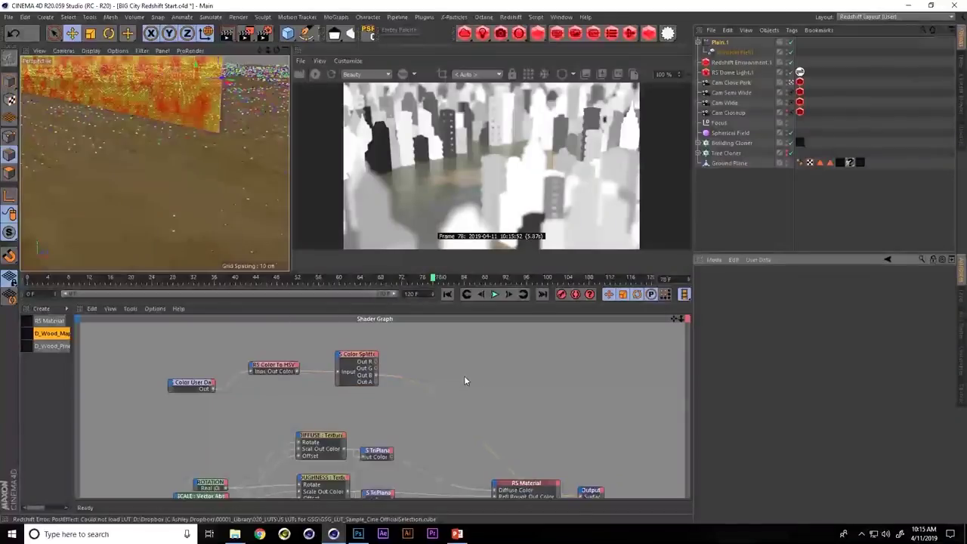
{"action": "key", "text": "Tab"}
{"action": "type", "text": "colorc"}
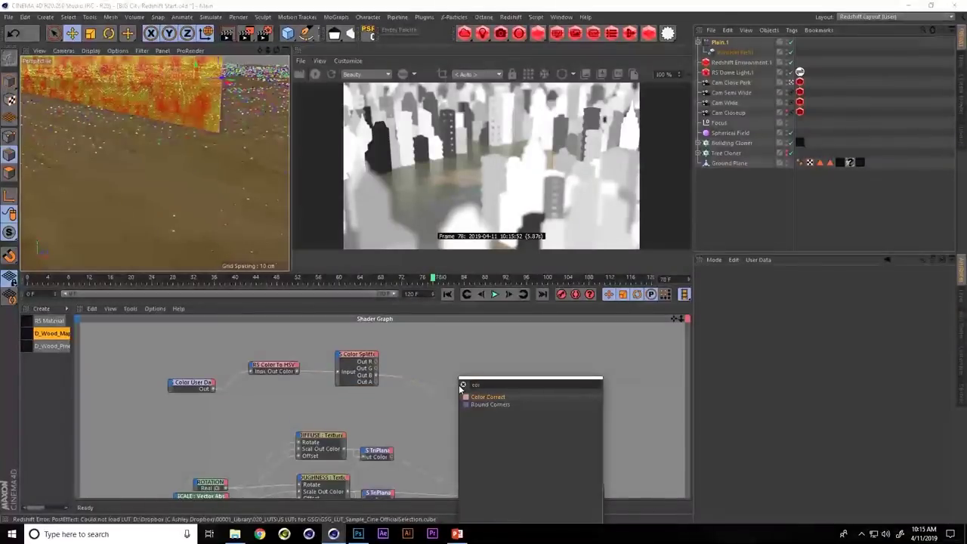
{"action": "key", "text": "BackSpace"}
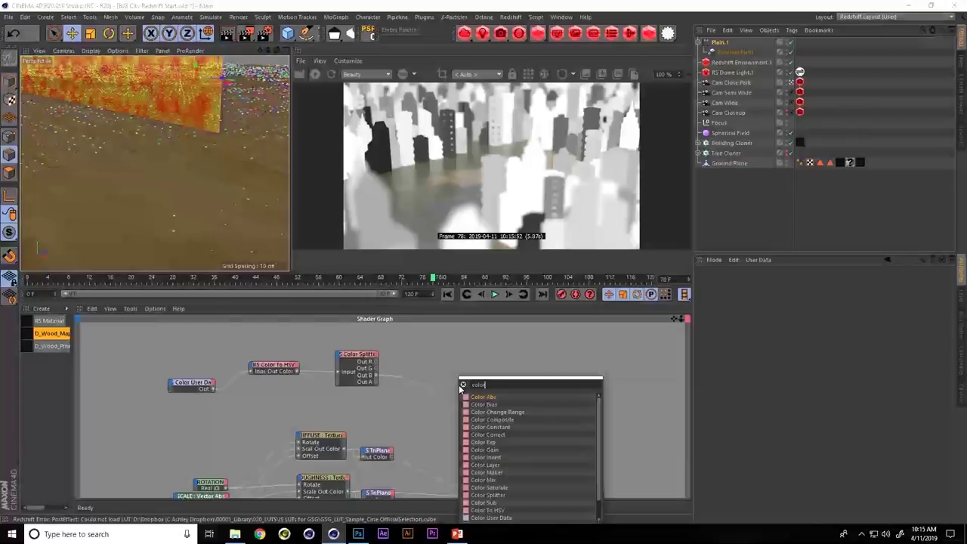
{"action": "type", "text": "co"}
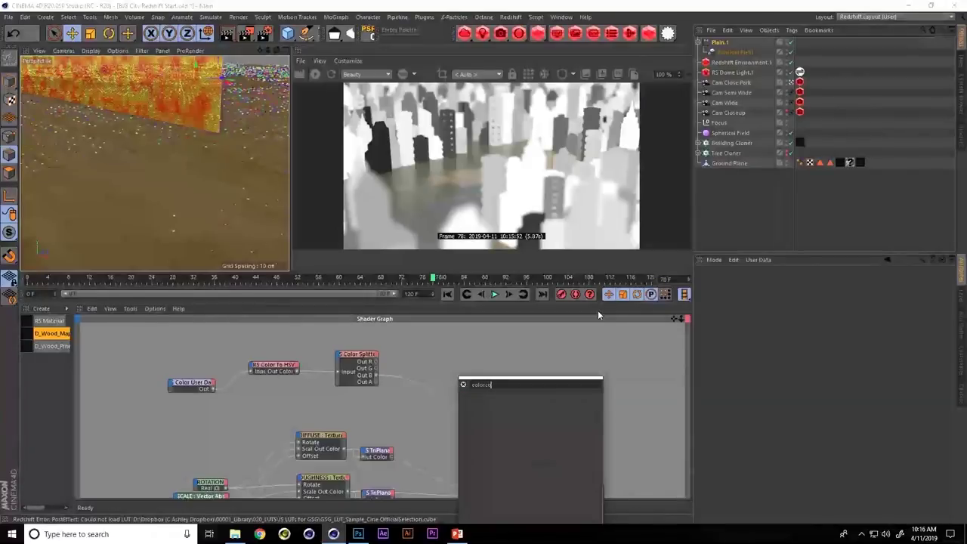
{"action": "key", "text": "Return"}
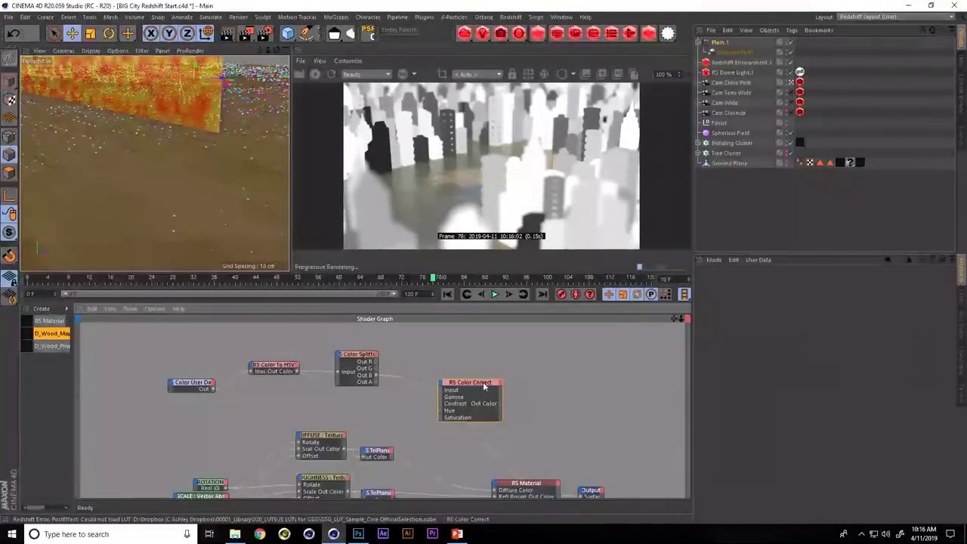
{"action": "left_click_drag", "start_coordinate": [484, 383], "coordinate": [506, 353]}
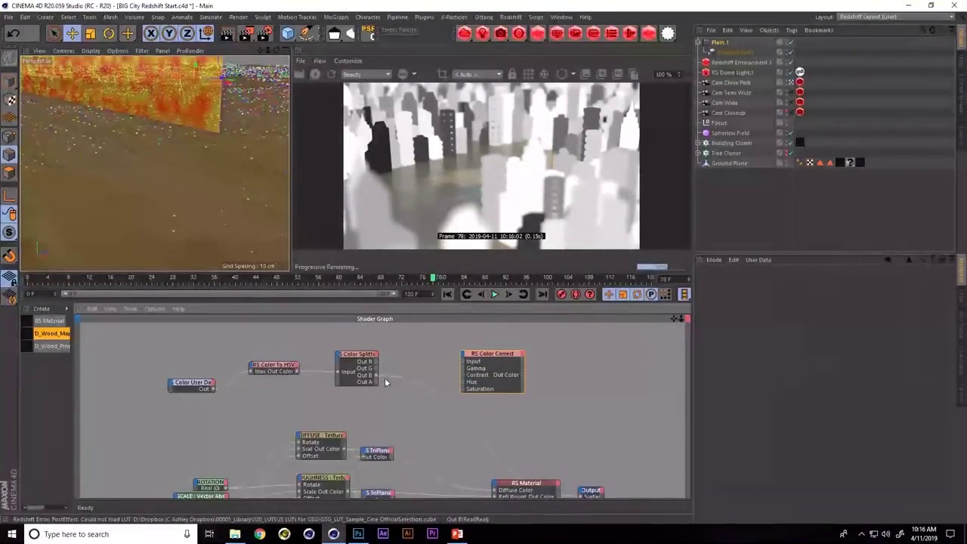
{"action": "left_click_drag", "start_coordinate": [451, 390], "coordinate": [497, 361]}
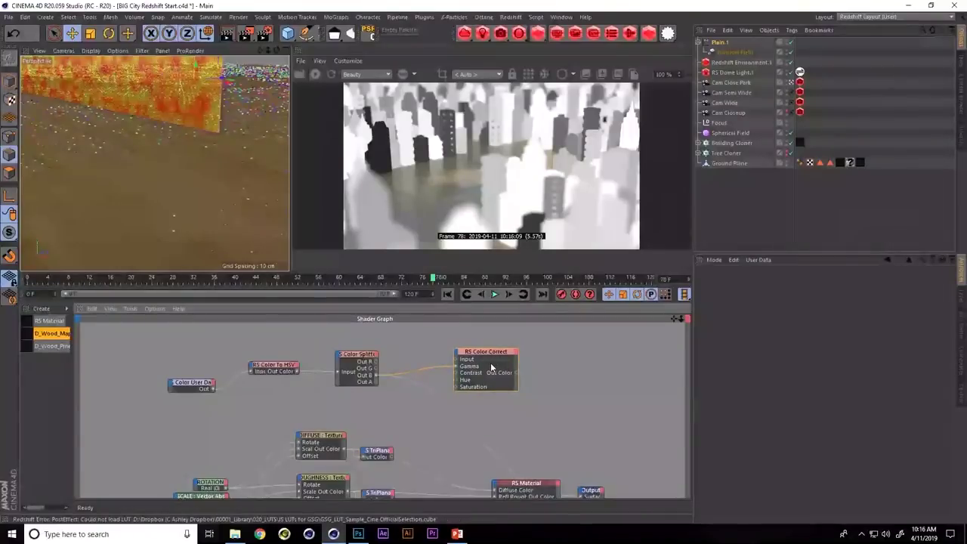
{"action": "left_click_drag", "start_coordinate": [517, 372], "coordinate": [580, 497]}
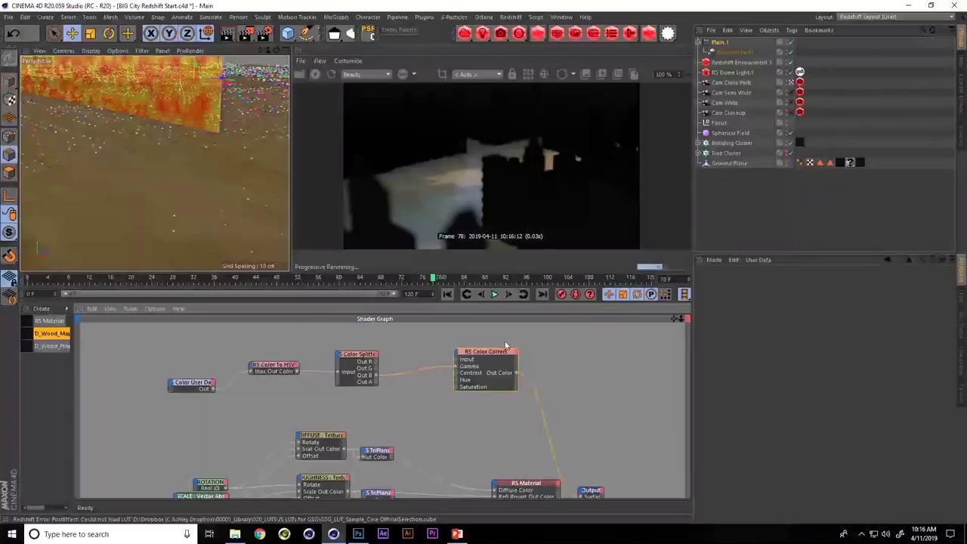
{"action": "left_click_drag", "start_coordinate": [505, 360], "coordinate": [524, 370]}
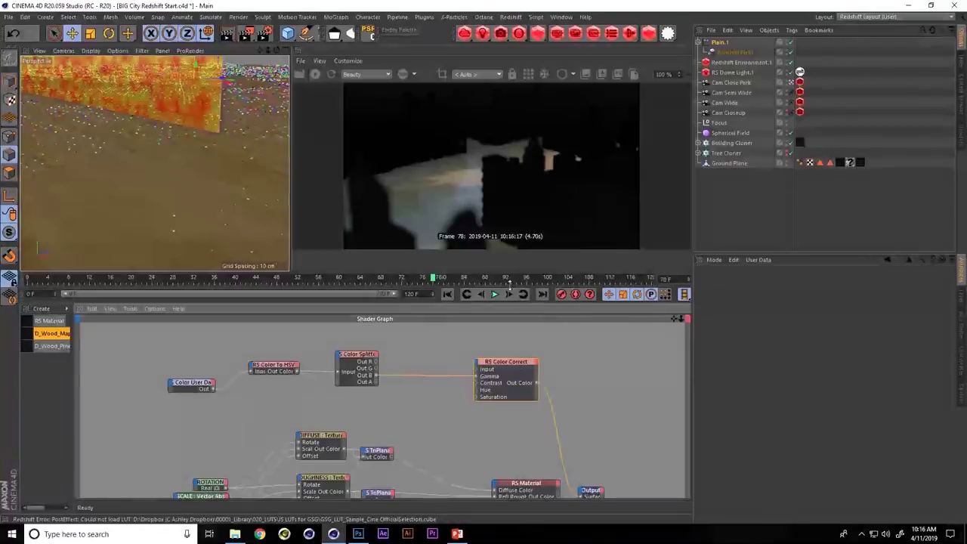
{"action": "double_click", "coordinate": [423, 353]}
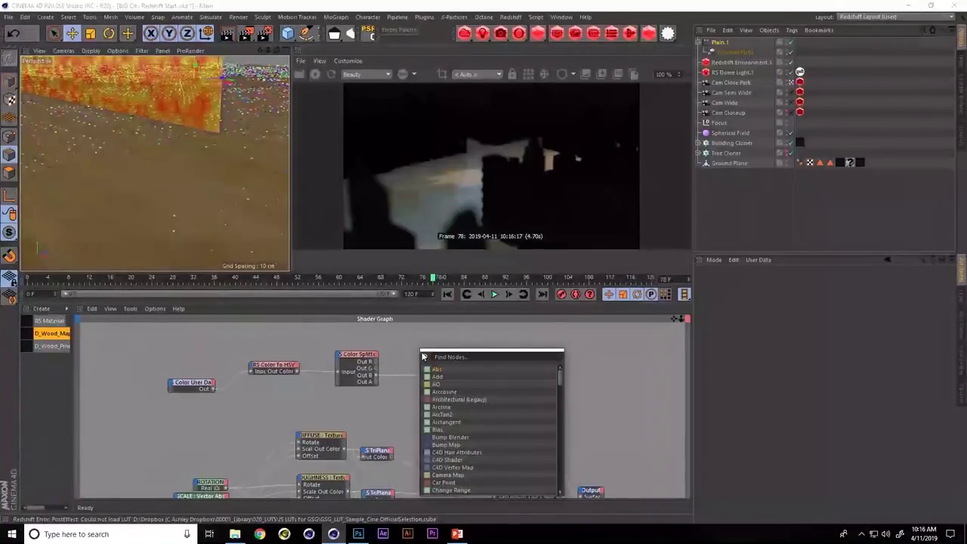
Add an RS Change Range node with New Range Min 0.9, wired into Color Correct
{"action": "type", "text": "r"}
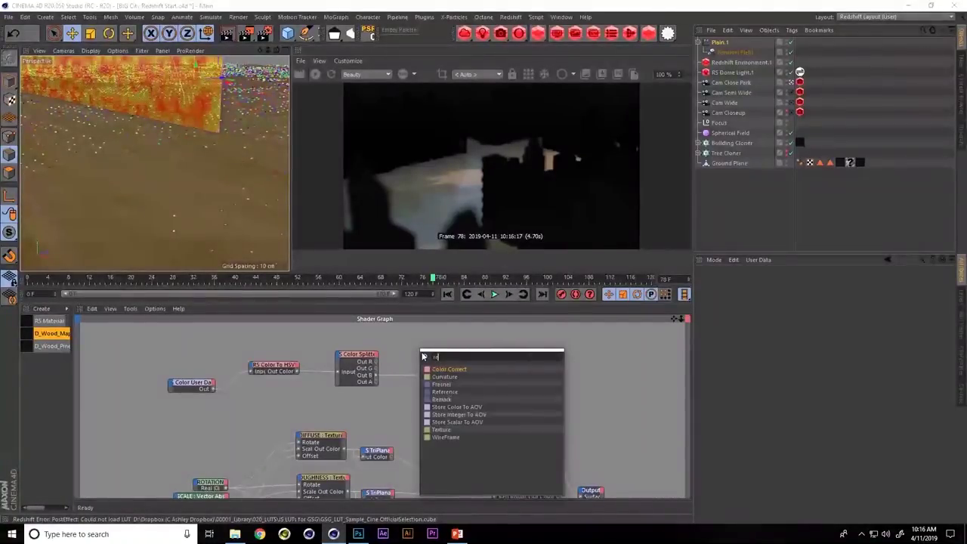
{"action": "type", "text": "an"}
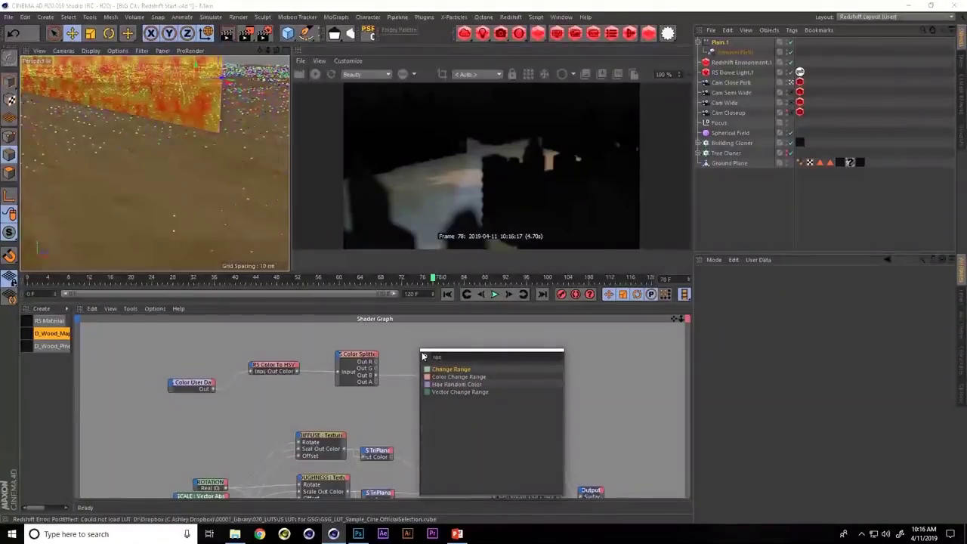
{"action": "key", "text": "Return"}
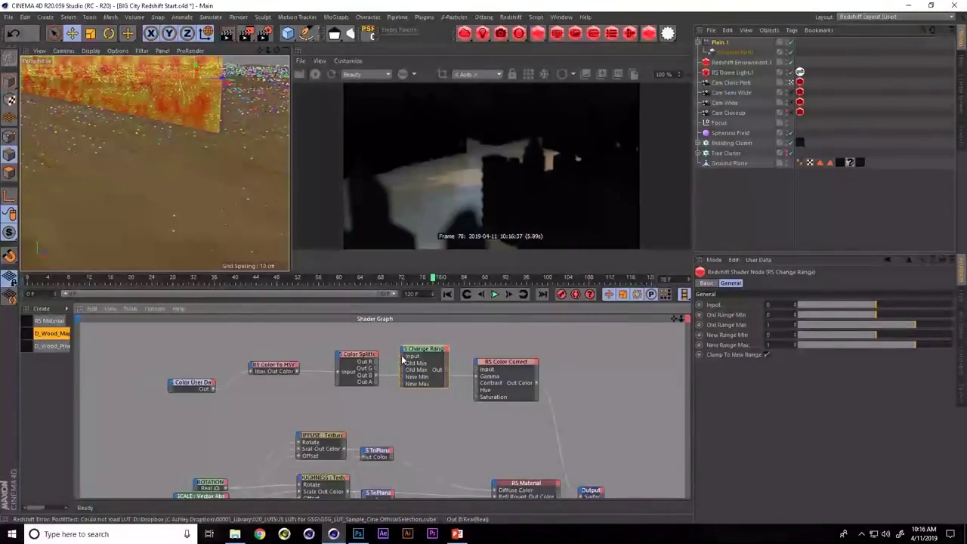
{"action": "left_click", "coordinate": [403, 361]}
{"action": "left_click_drag", "start_coordinate": [432, 355], "coordinate": [432, 353]}
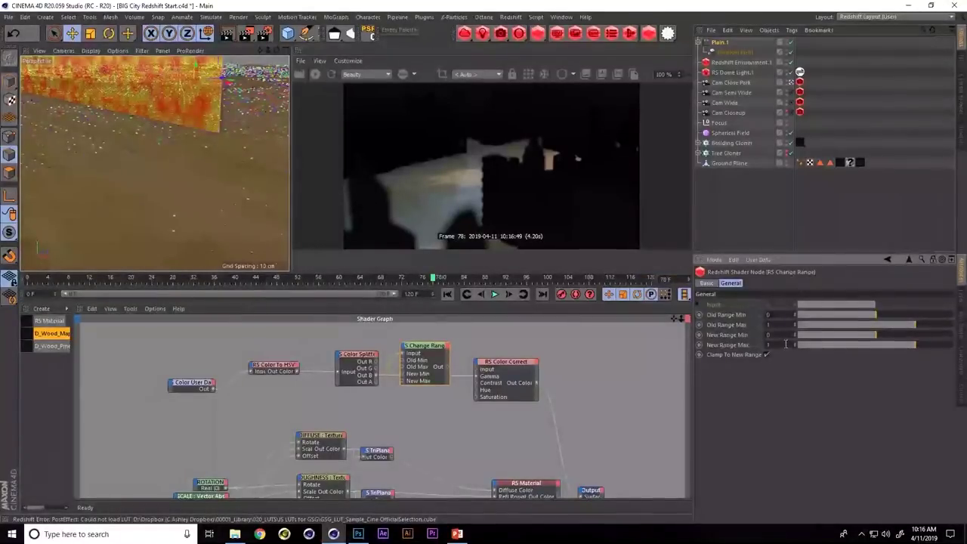
{"action": "left_click", "coordinate": [503, 374]}
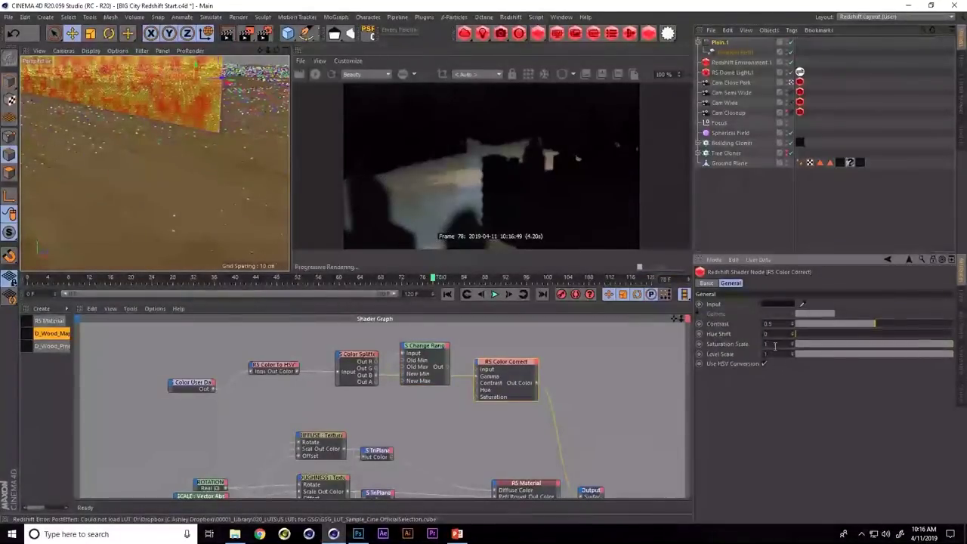
{"action": "left_click", "coordinate": [431, 357]}
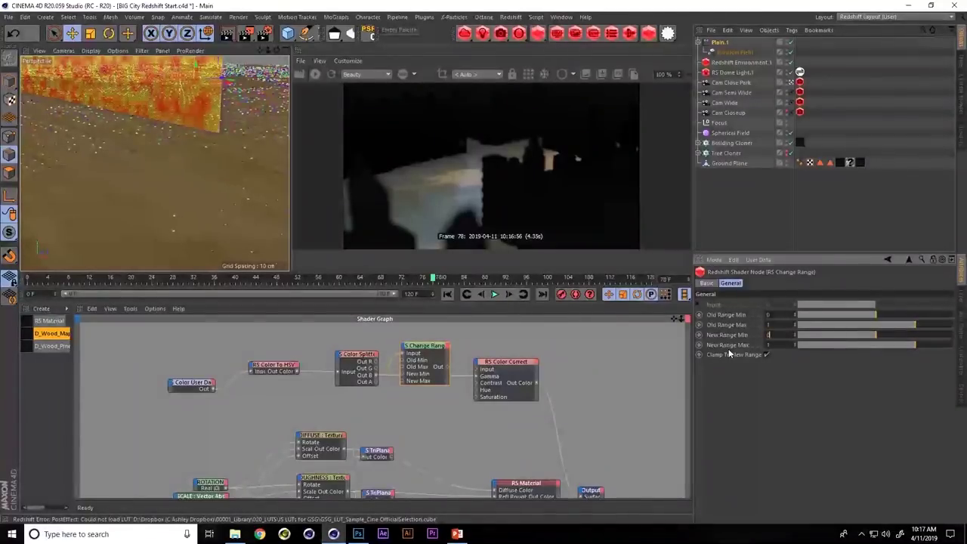
{"action": "type", "text": "0.3"}
{"action": "key", "text": "Return"}
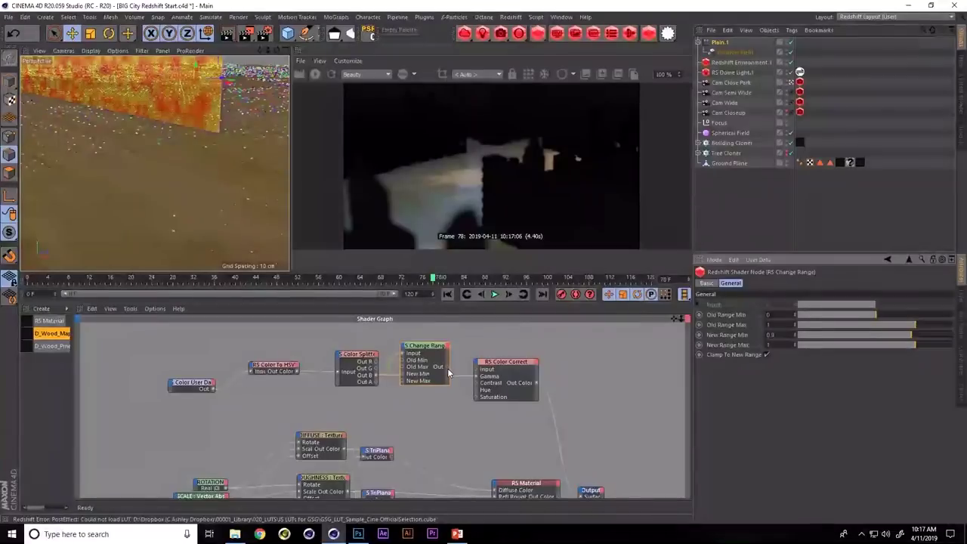
{"action": "left_click_drag", "start_coordinate": [448, 373], "coordinate": [479, 370]}
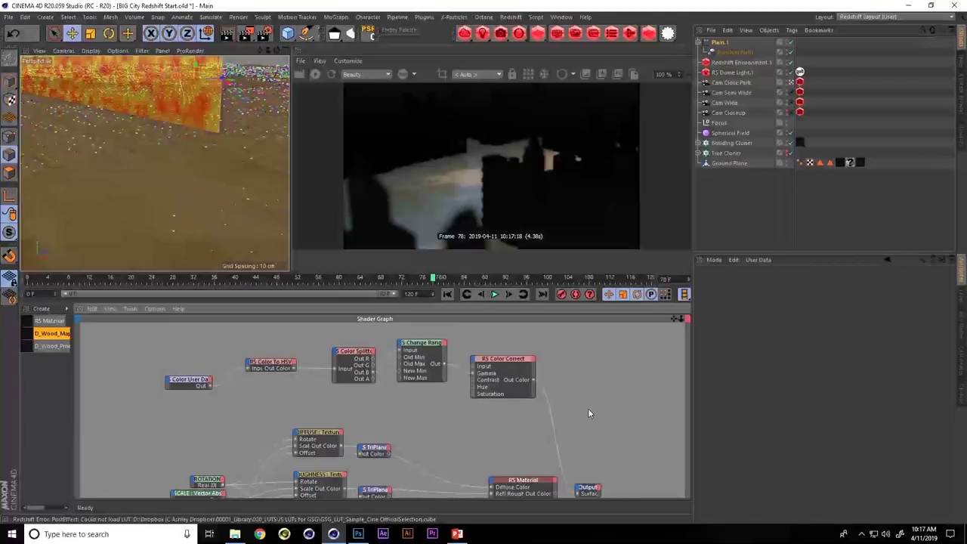
{"action": "middle_click_drag", "start_coordinate": [587, 410], "coordinate": [578, 387]}
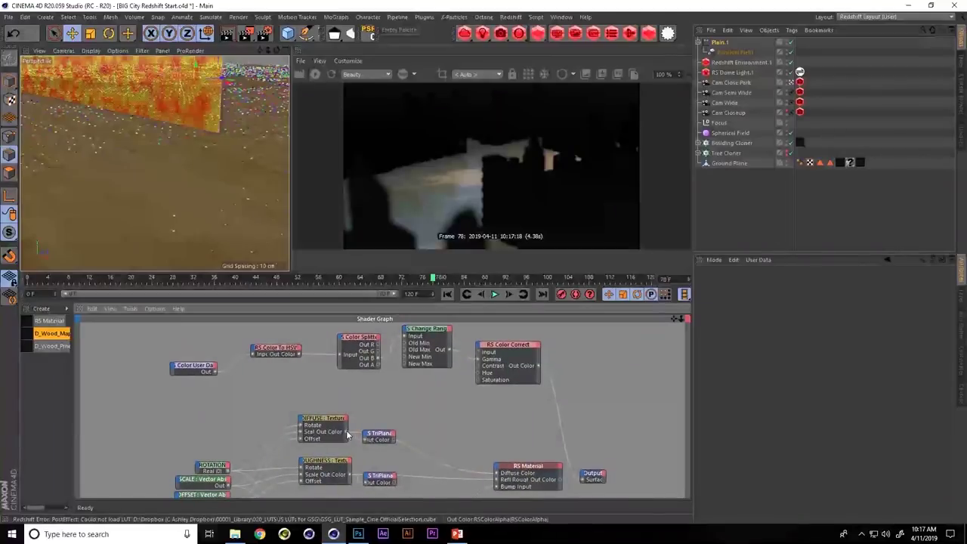
Wire DIFFUSE Out Color into Color Correct's Input and lower New Range Min to 0.676
{"action": "left_click_drag", "start_coordinate": [352, 432], "coordinate": [477, 356]}
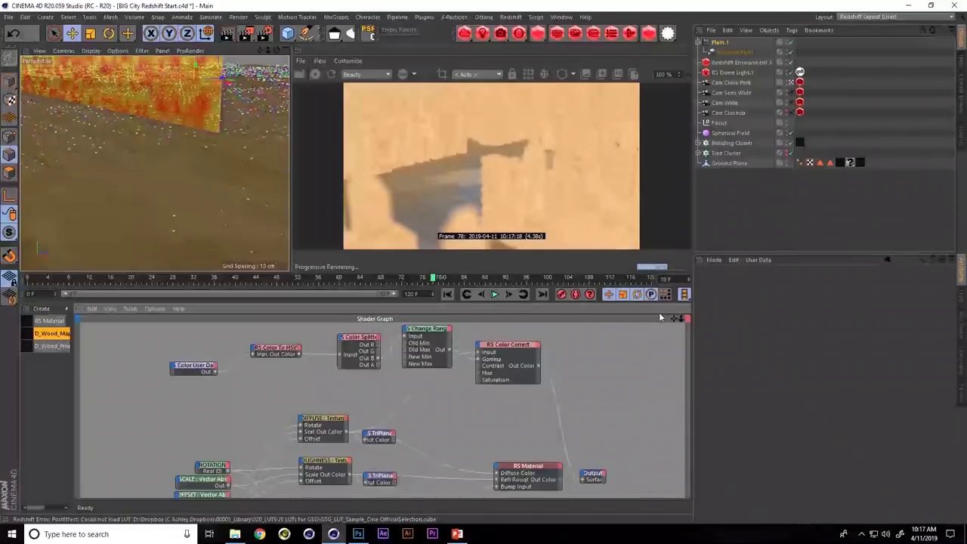
{"action": "left_click", "coordinate": [427, 329]}
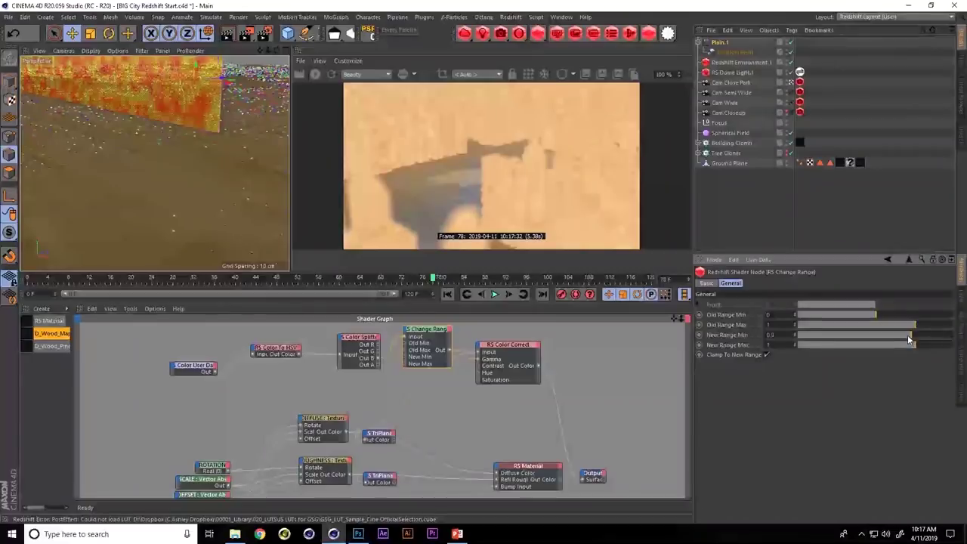
{"action": "left_click_drag", "start_coordinate": [906, 335], "coordinate": [889, 335]}
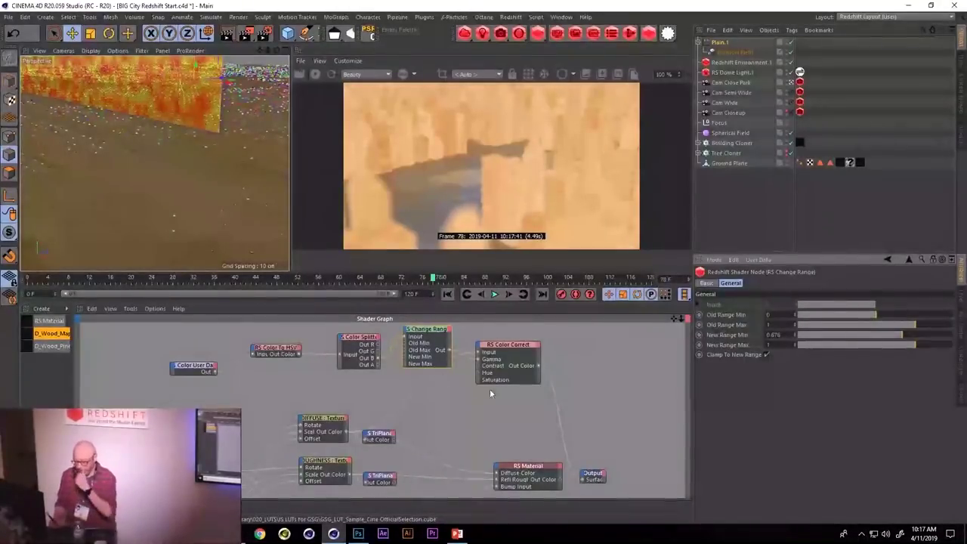
Rearrange the nodes and duplicate the HSV, Splitter and Change Range chain below the original
{"action": "middle_click_drag", "start_coordinate": [336, 385], "coordinate": [316, 410]}
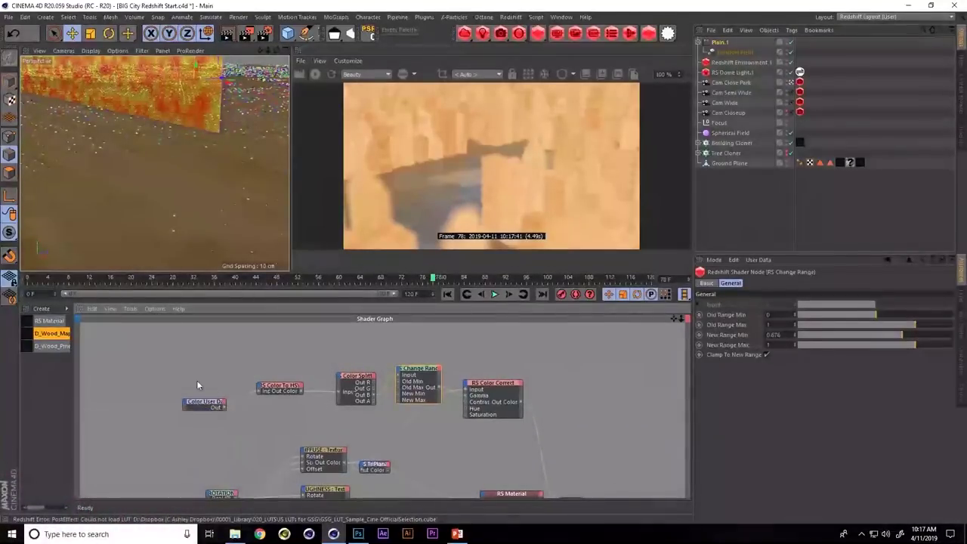
{"action": "left_click", "coordinate": [203, 401]}
{"action": "left_click_drag", "start_coordinate": [203, 401], "coordinate": [198, 373]}
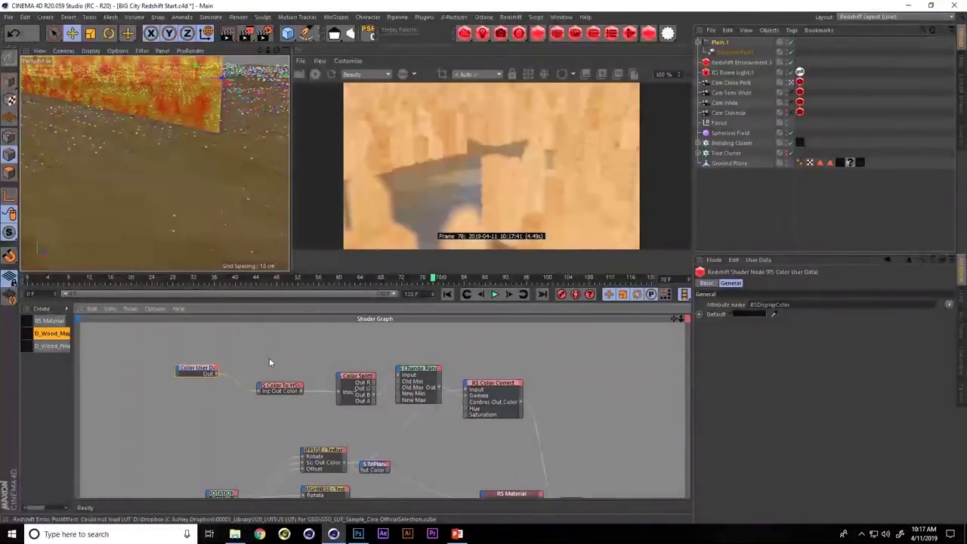
{"action": "left_click_drag", "start_coordinate": [269, 362], "coordinate": [440, 352]}
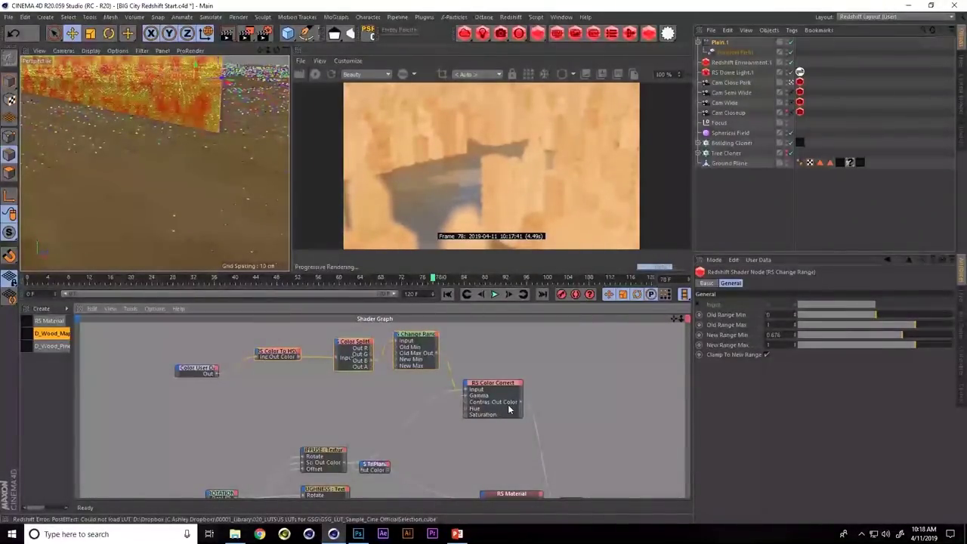
{"action": "left_click_drag", "start_coordinate": [268, 333], "coordinate": [414, 390]}
{"action": "left_click_drag", "start_coordinate": [420, 340], "coordinate": [399, 379], "text": "ctrl"}
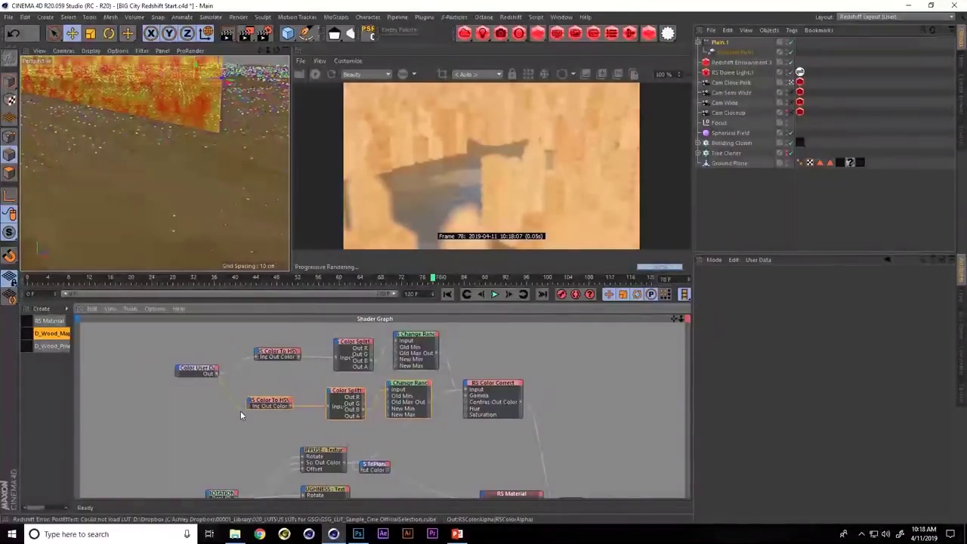
Connect Color User Data to the copied Color To HSV and shift the node group left
{"action": "left_click_drag", "start_coordinate": [251, 408], "coordinate": [252, 406]}
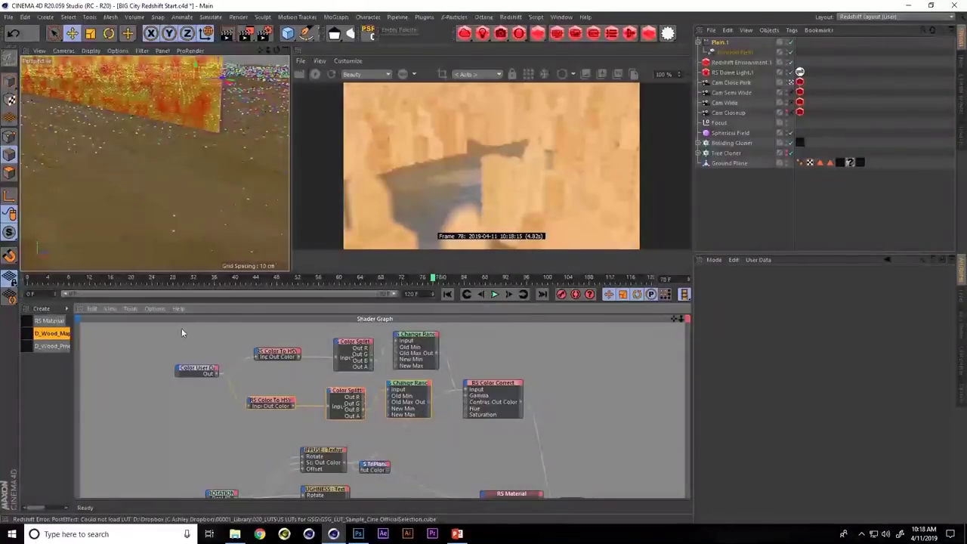
{"action": "left_click_drag", "start_coordinate": [181, 328], "coordinate": [419, 421]}
{"action": "left_click", "coordinate": [418, 394]}
{"action": "left_click", "coordinate": [442, 374]}
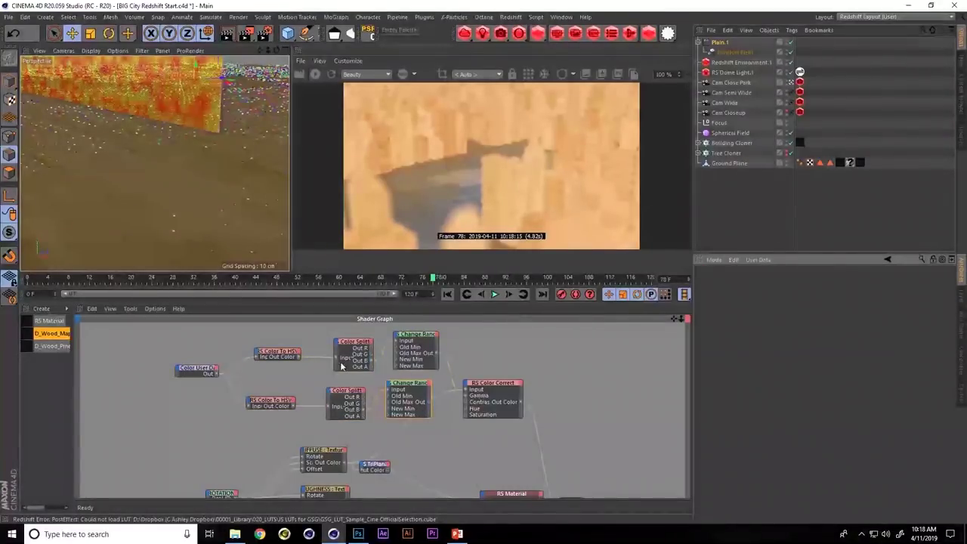
{"action": "left_click_drag", "start_coordinate": [179, 327], "coordinate": [420, 413]}
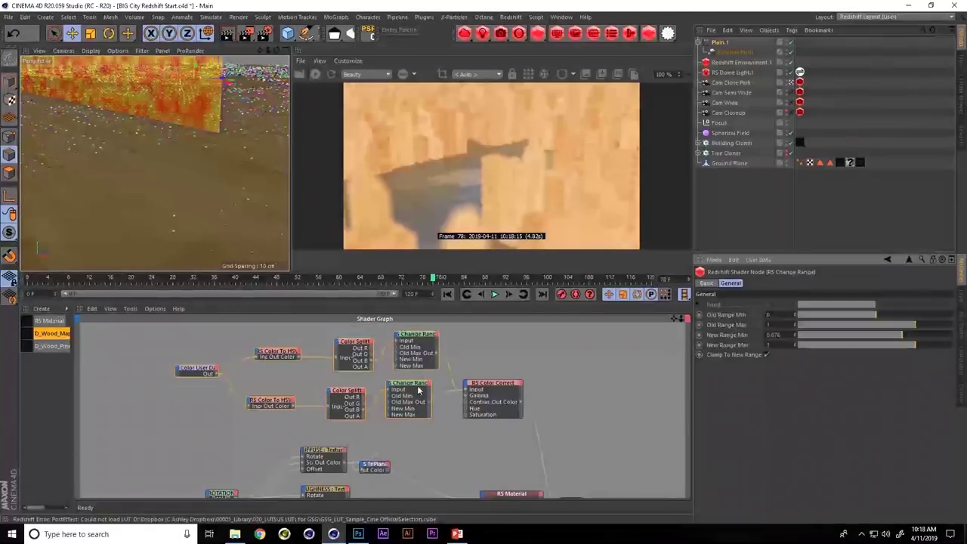
{"action": "left_click", "coordinate": [352, 381]}
{"action": "left_click_drag", "start_coordinate": [191, 332], "coordinate": [434, 438]}
{"action": "left_click_drag", "start_coordinate": [428, 339], "coordinate": [385, 338]}
{"action": "left_click", "coordinate": [447, 348]}
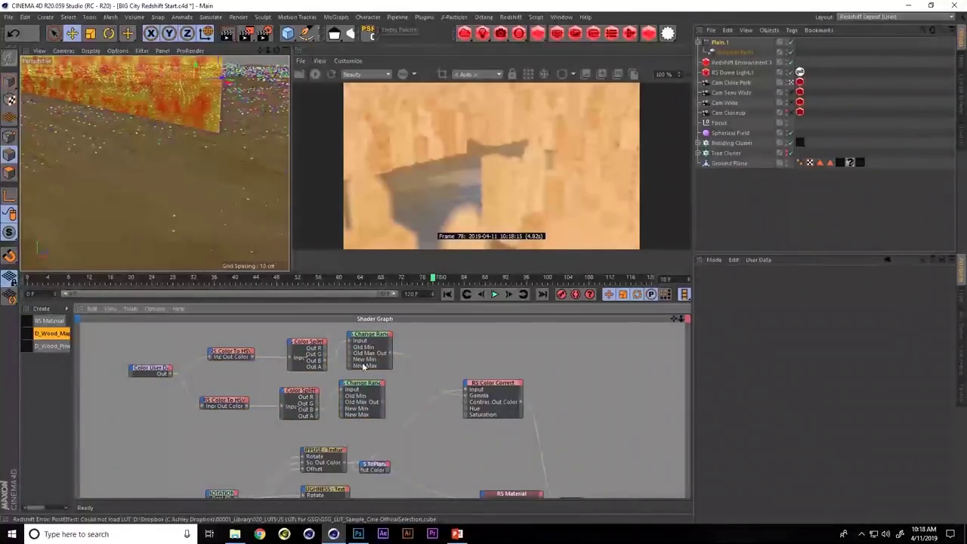
Set the copied Change Range to 0.7–1.1 and wire it into Color Correct's Saturation
{"action": "left_click", "coordinate": [376, 387]}
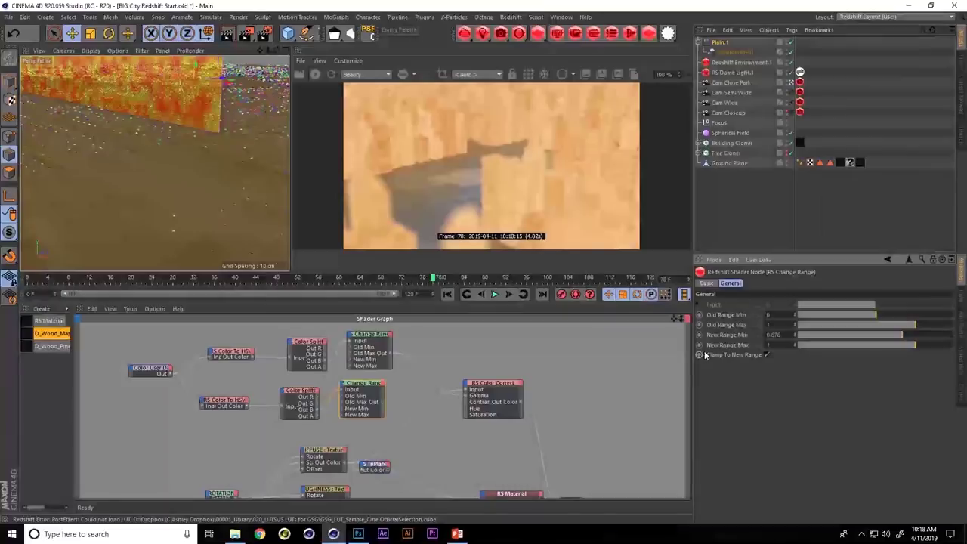
{"action": "left_click", "coordinate": [771, 346]}
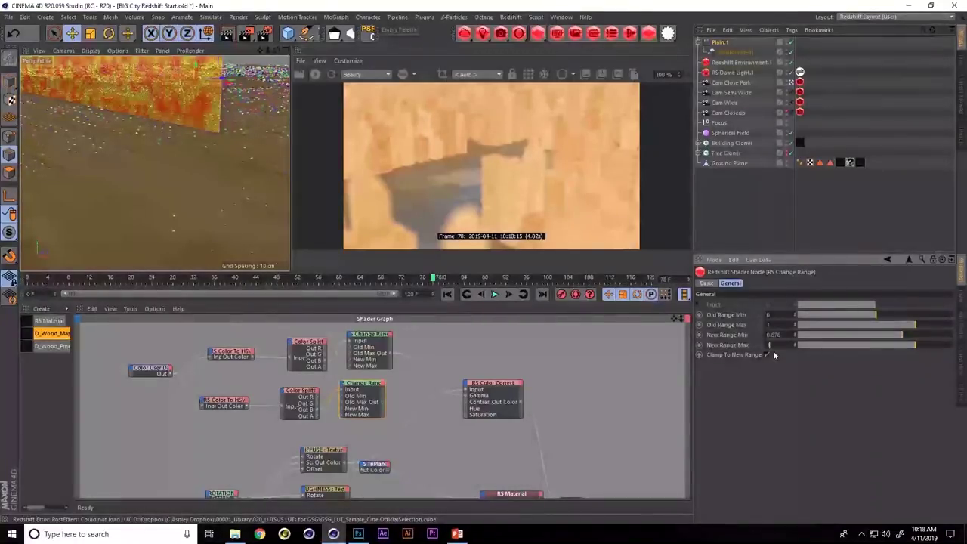
{"action": "type", "text": ".1"}
{"action": "key", "text": "Return"}
{"action": "double_click", "coordinate": [783, 335]}
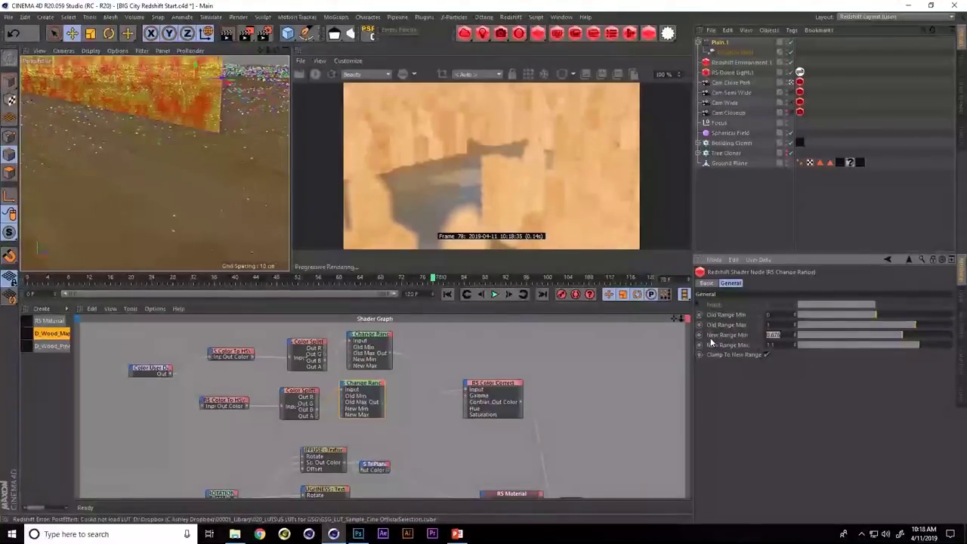
{"action": "type", "text": "1.7"}
{"action": "key", "text": "Return"}
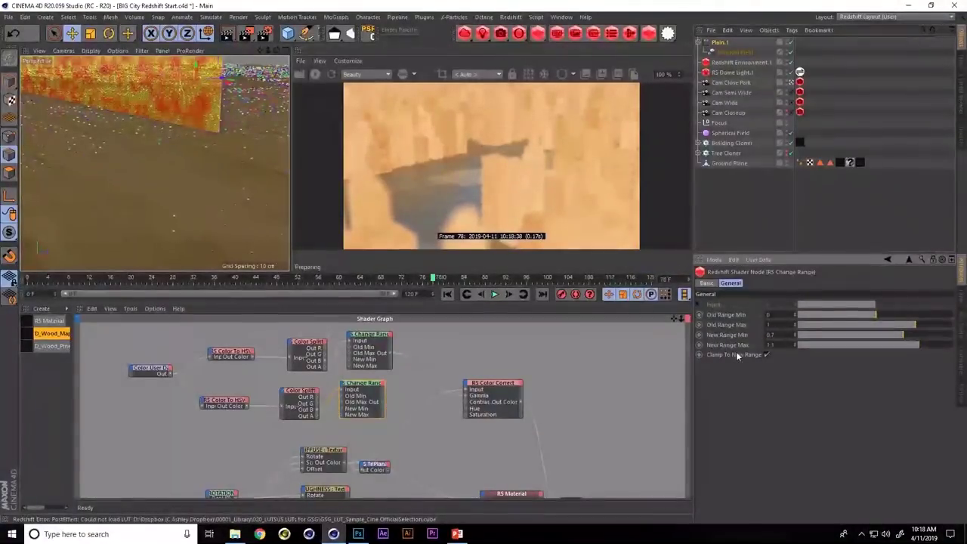
{"action": "left_click", "coordinate": [425, 414]}
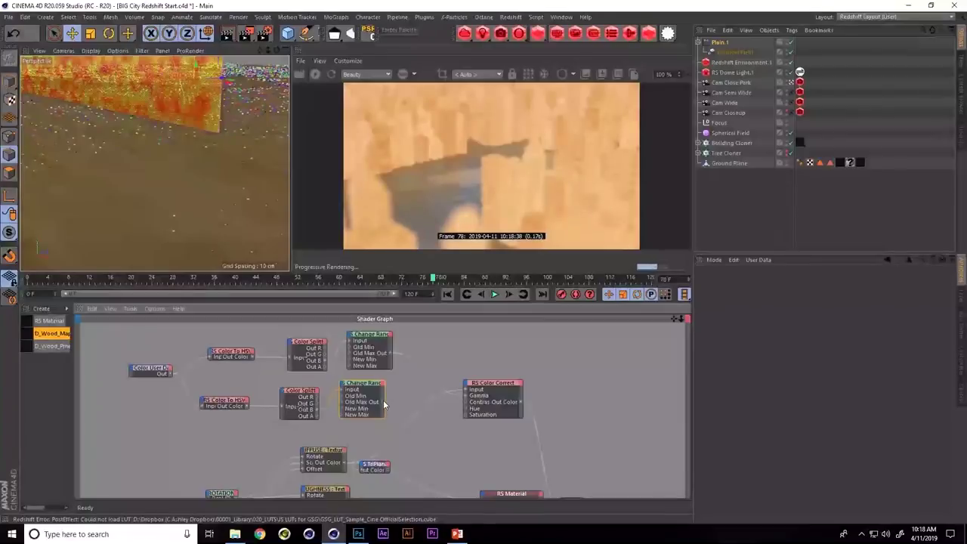
{"action": "left_click_drag", "start_coordinate": [383, 403], "coordinate": [465, 414]}
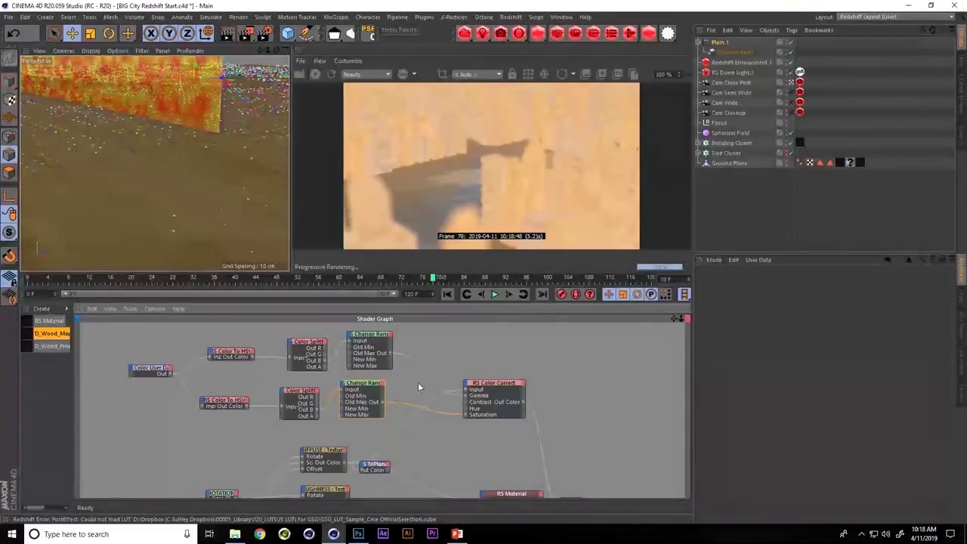
{"action": "middle_click_drag", "start_coordinate": [405, 388], "coordinate": [497, 389]}
Paste a third HSV, Splitter and Change Range chain wired from Color User Data
{"action": "scroll", "coordinate": [339, 416], "scroll_direction": "down", "scroll_amount": 3}
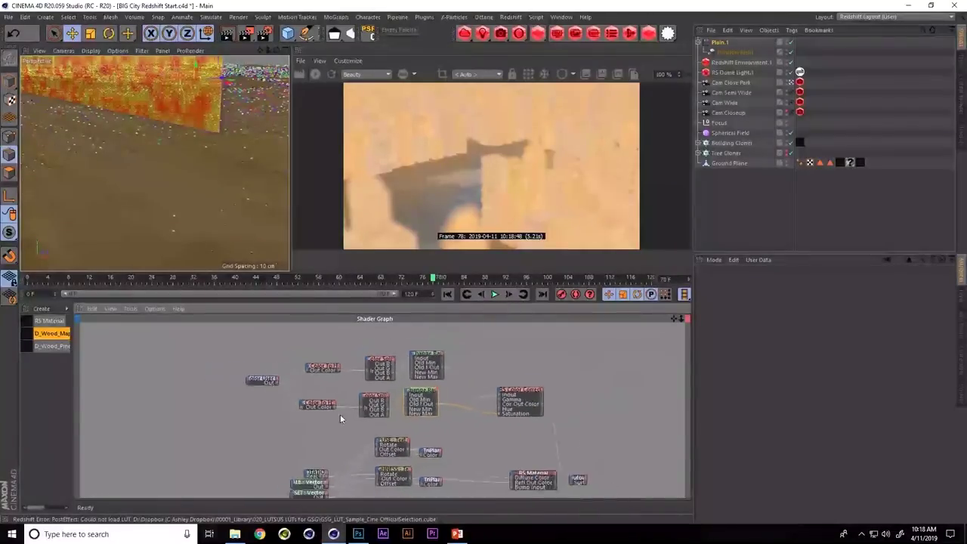
{"action": "middle_click_drag", "start_coordinate": [426, 371], "coordinate": [392, 363]}
{"action": "scroll", "coordinate": [417, 350], "scroll_direction": "up", "scroll_amount": 2}
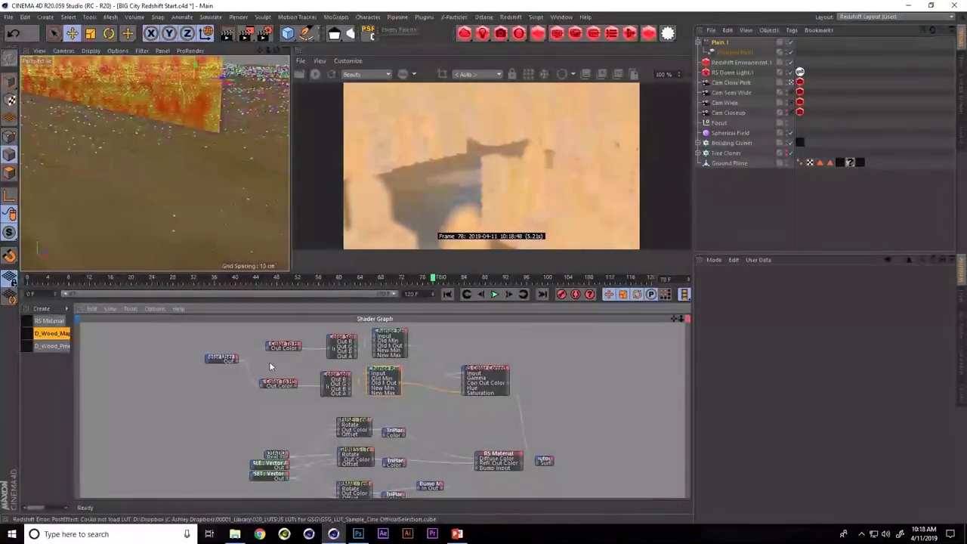
{"action": "left_click_drag", "start_coordinate": [273, 366], "coordinate": [388, 405]}
{"action": "key", "text": "ctrl+c"}
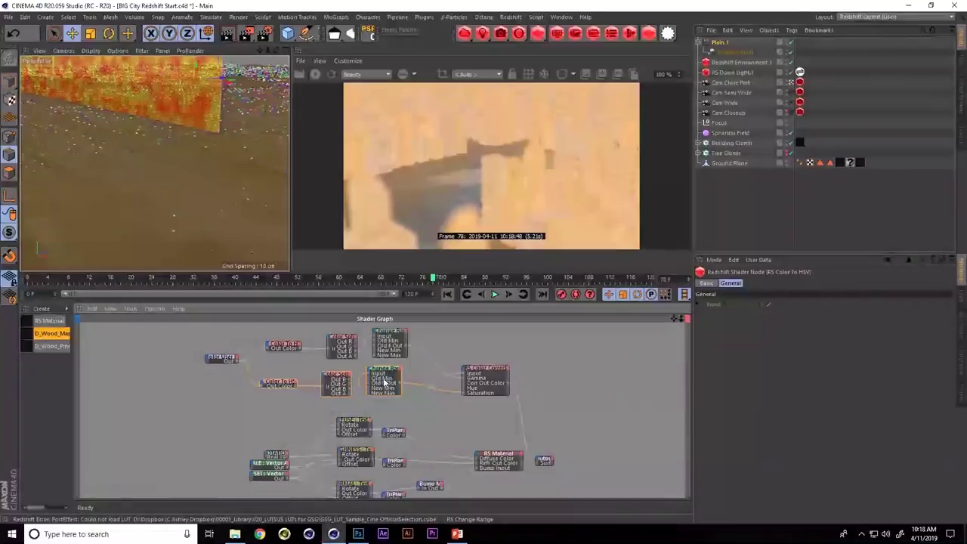
{"action": "key", "text": "ctrl+v"}
{"action": "left_click_drag", "start_coordinate": [235, 360], "coordinate": [251, 409]}
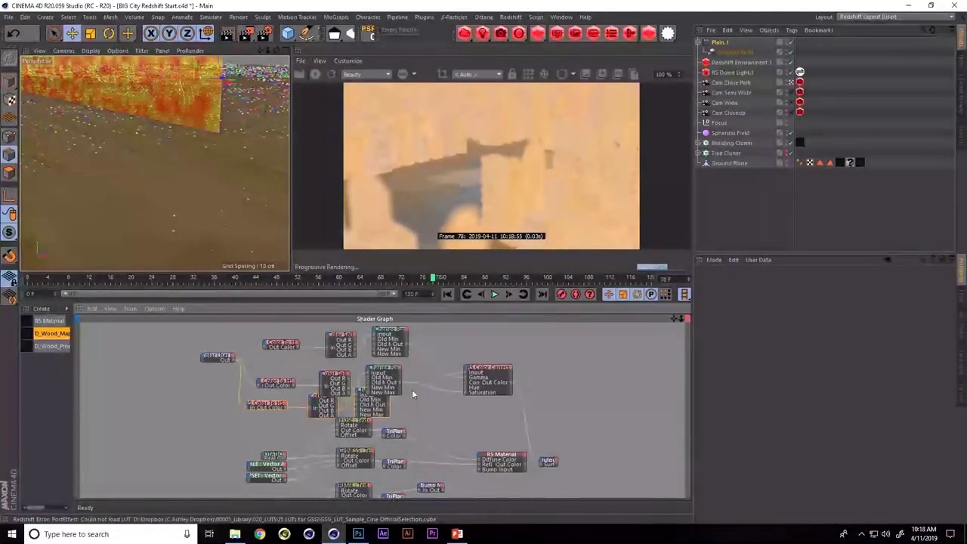
{"action": "scroll", "coordinate": [412, 389], "scroll_direction": "up", "scroll_amount": 3}
{"action": "middle_click_drag", "start_coordinate": [482, 351], "coordinate": [437, 421]}
{"action": "key", "text": "ctrl+v"}
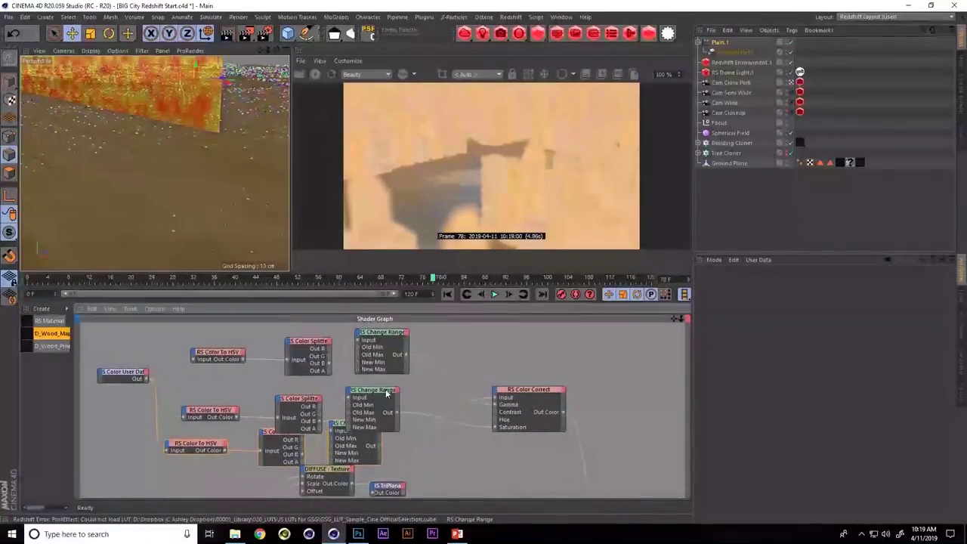
{"action": "left_click_drag", "start_coordinate": [374, 389], "coordinate": [496, 394]}
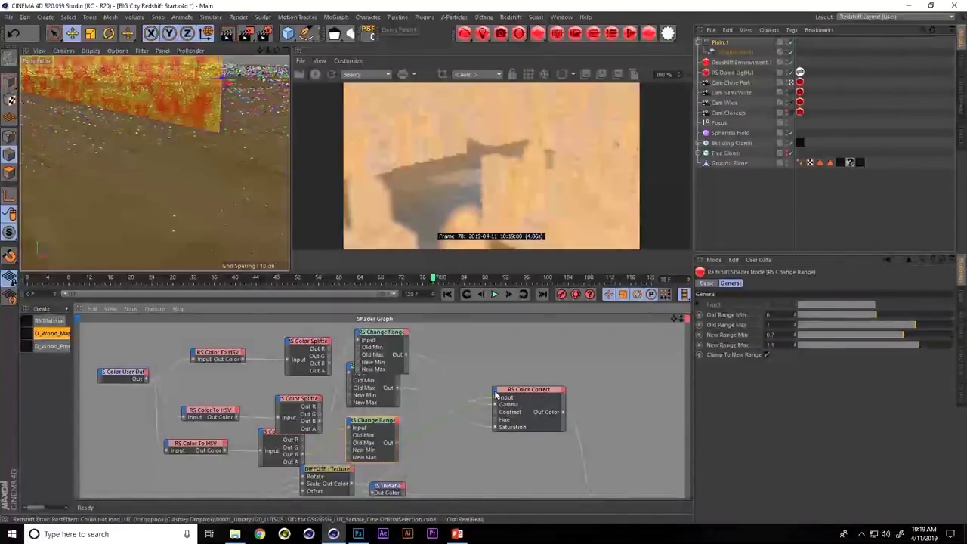
Add a Level input to Color Correct and drive it from the lower Change Range
{"action": "left_click", "coordinate": [544, 403]}
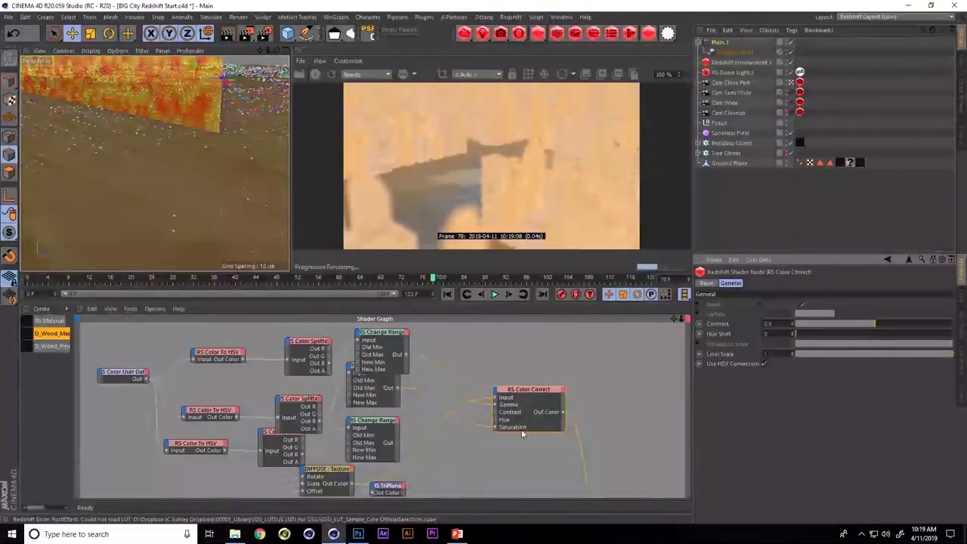
{"action": "left_click_drag", "start_coordinate": [719, 354], "coordinate": [517, 430]}
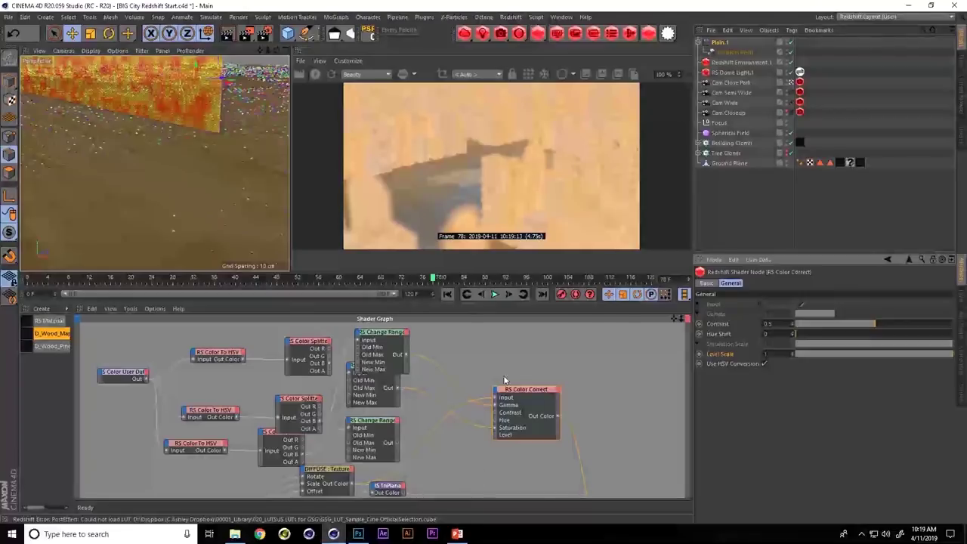
{"action": "left_click_drag", "start_coordinate": [403, 443], "coordinate": [495, 437]}
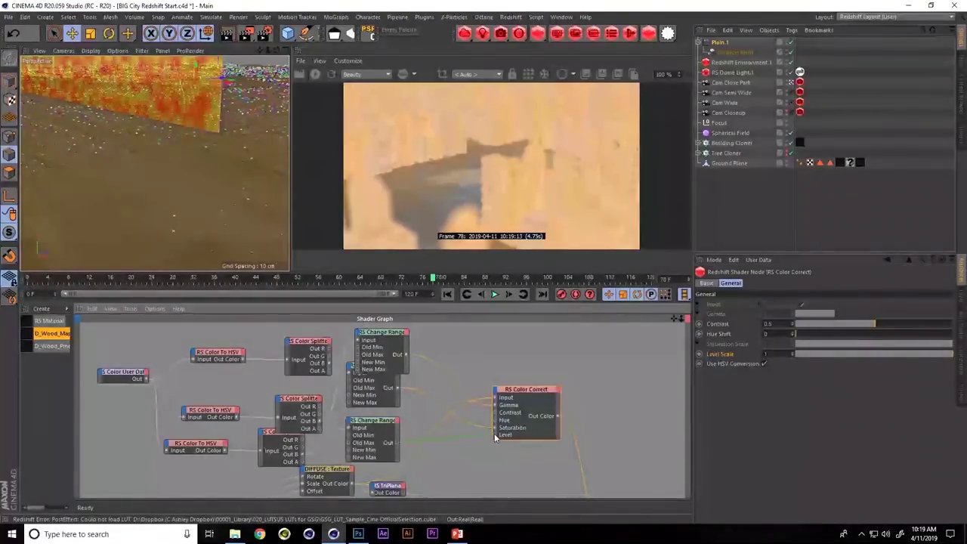
{"action": "left_click", "coordinate": [388, 425]}
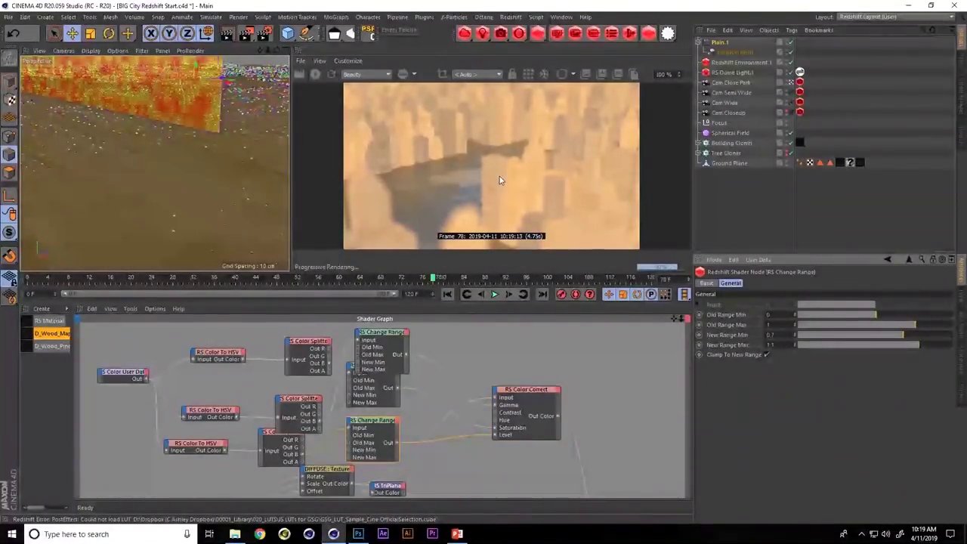
Move Color User Data left and spread the three Color To HSV nodes apart
{"action": "left_click", "coordinate": [125, 372]}
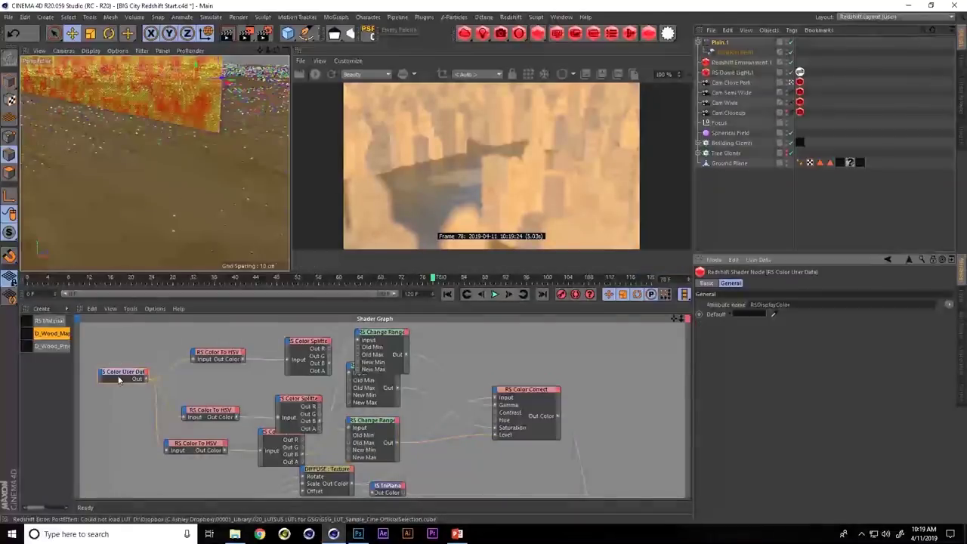
{"action": "left_click_drag", "start_coordinate": [125, 371], "coordinate": [104, 381]}
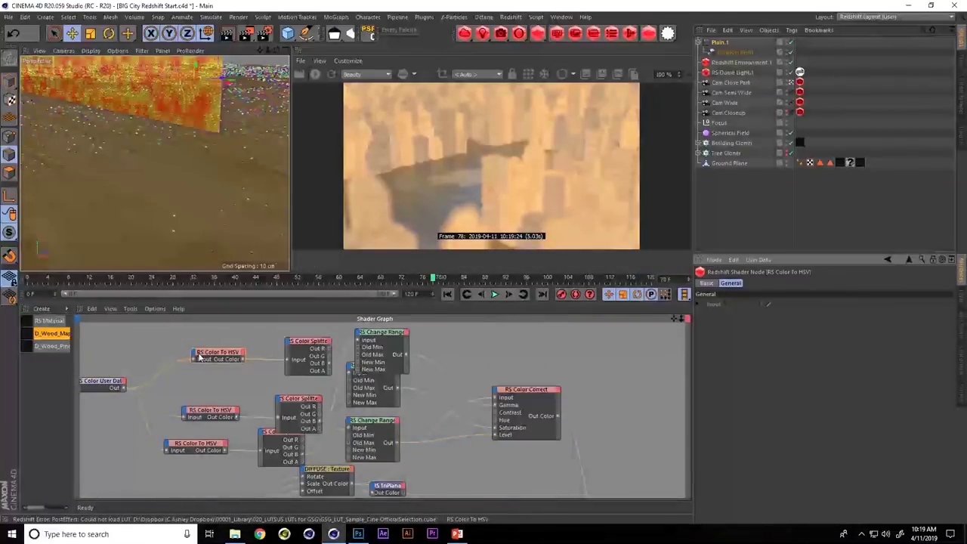
{"action": "left_click", "coordinate": [234, 337]}
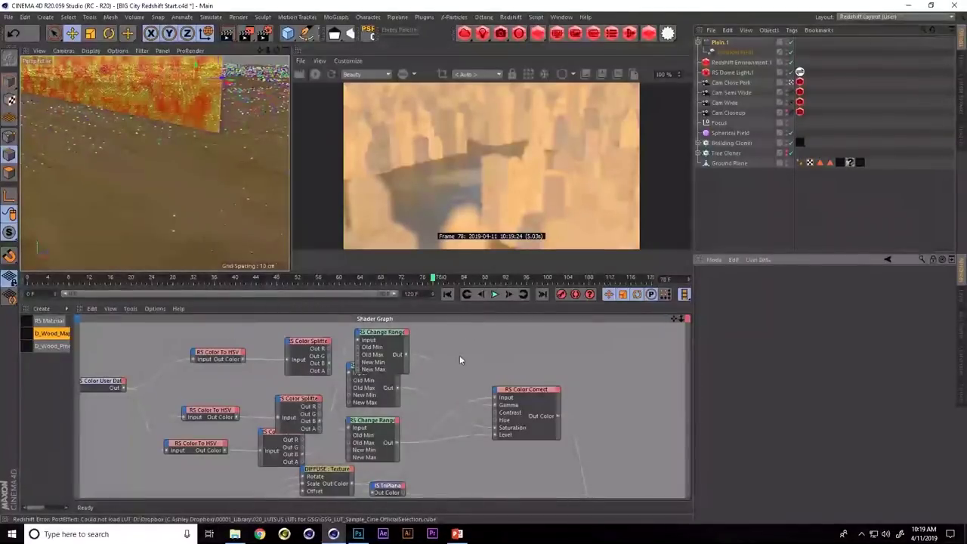
{"action": "scroll", "coordinate": [155, 366], "scroll_direction": "down", "scroll_amount": 1}
{"action": "middle_click_drag", "start_coordinate": [154, 366], "coordinate": [257, 361]}
{"action": "left_click_drag", "start_coordinate": [197, 330], "coordinate": [337, 460]}
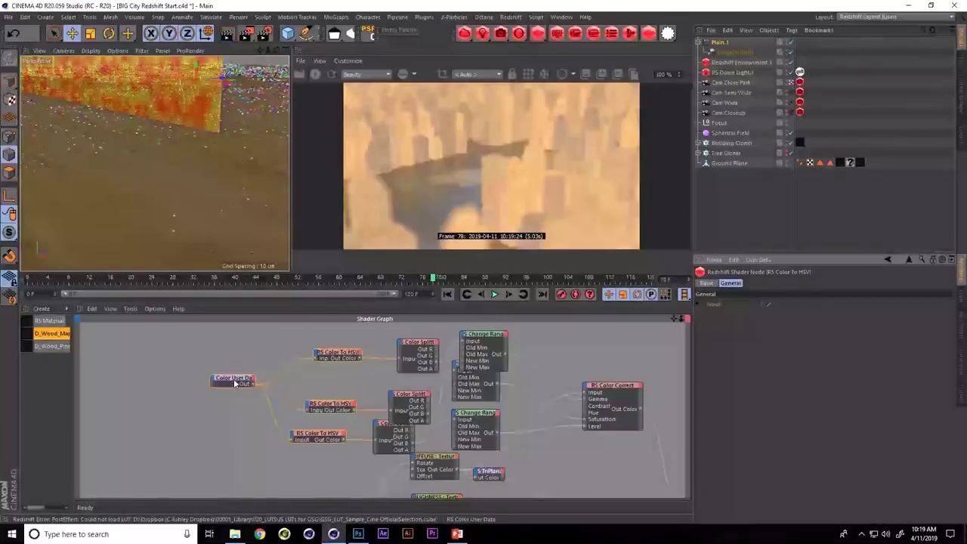
{"action": "left_click_drag", "start_coordinate": [290, 381], "coordinate": [204, 363]}
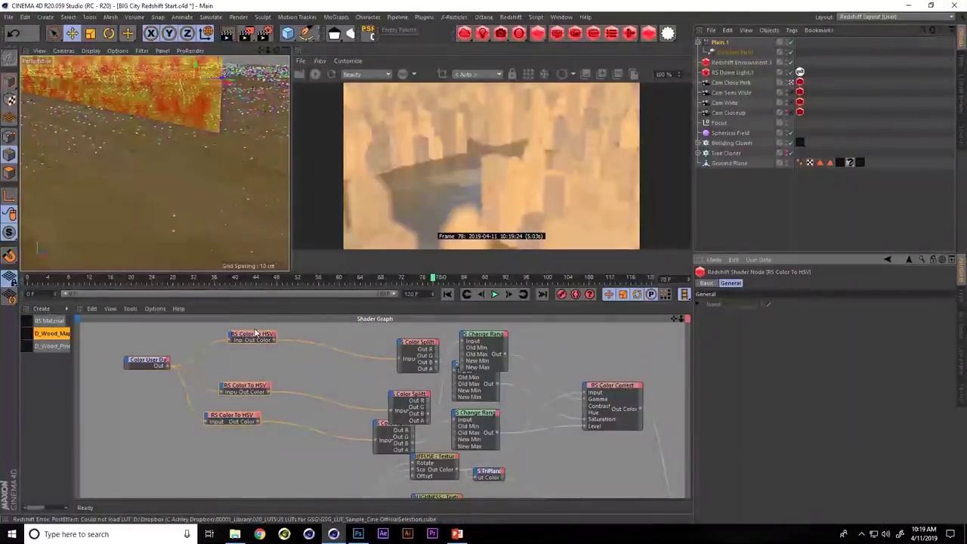
{"action": "left_click_drag", "start_coordinate": [265, 340], "coordinate": [351, 350]}
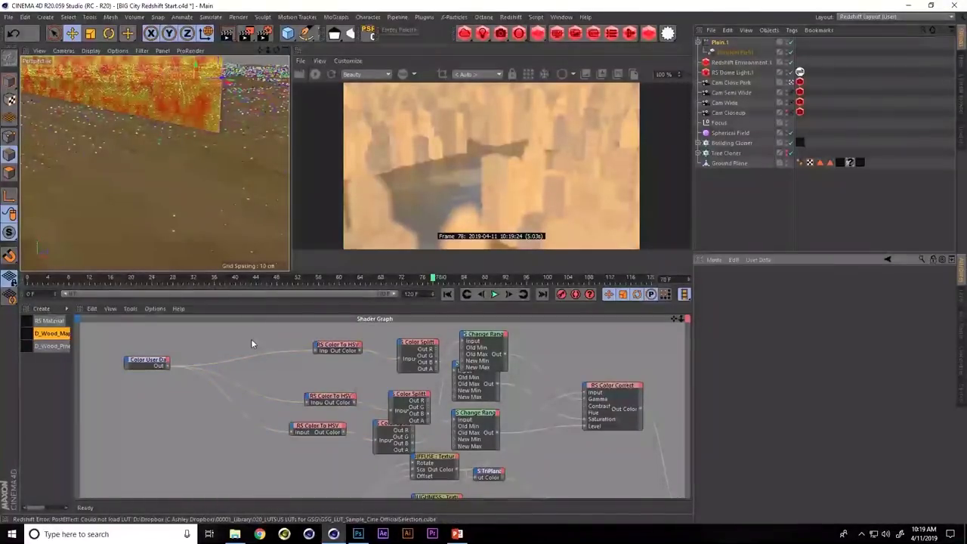
{"action": "double_click", "coordinate": [249, 336]}
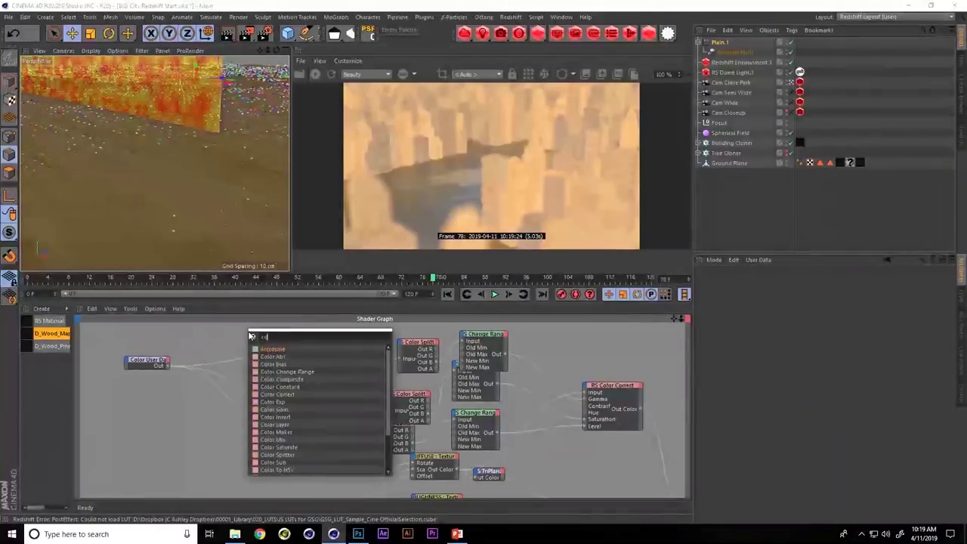
Add an RS Vector Div node beside Color User Data and wire Color User Data into its Input 1
{"action": "type", "text": "vect"}
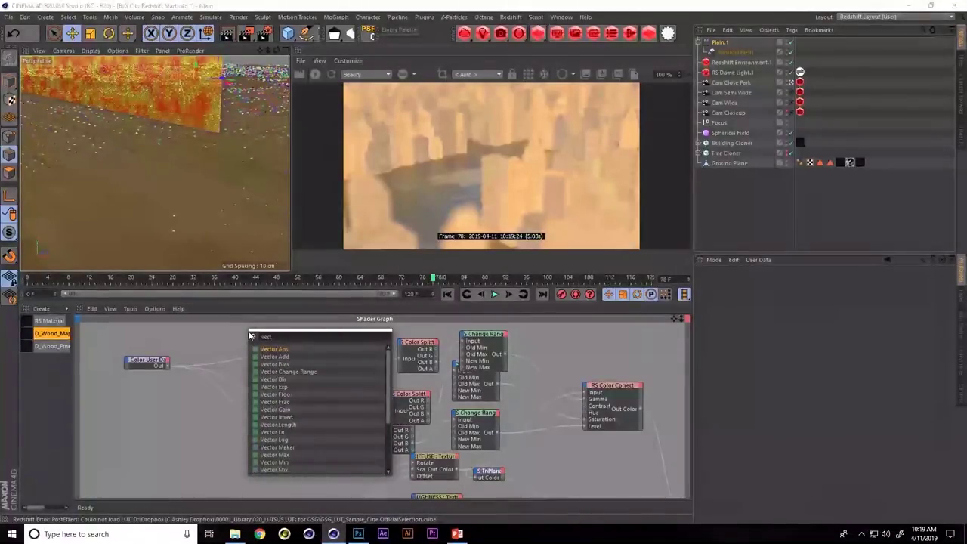
{"action": "type", "text": "or div"}
{"action": "key", "text": "Return"}
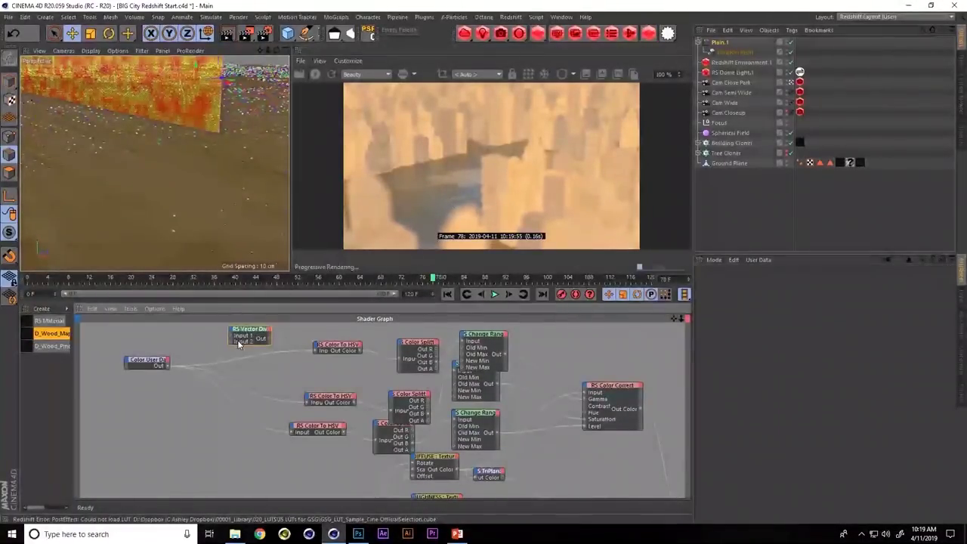
{"action": "left_click_drag", "start_coordinate": [251, 337], "coordinate": [236, 341]}
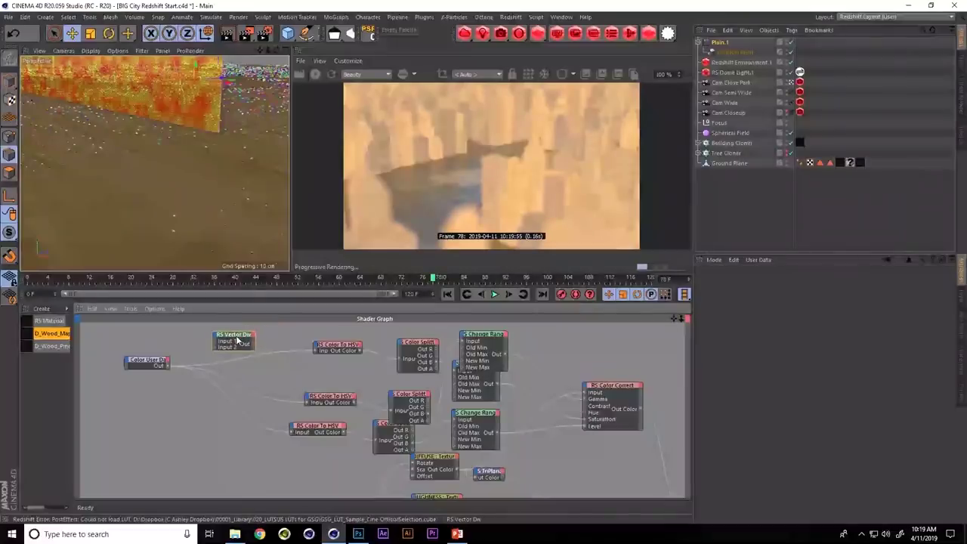
{"action": "left_click", "coordinate": [168, 366]}
{"action": "left_click_drag", "start_coordinate": [167, 364], "coordinate": [216, 344]}
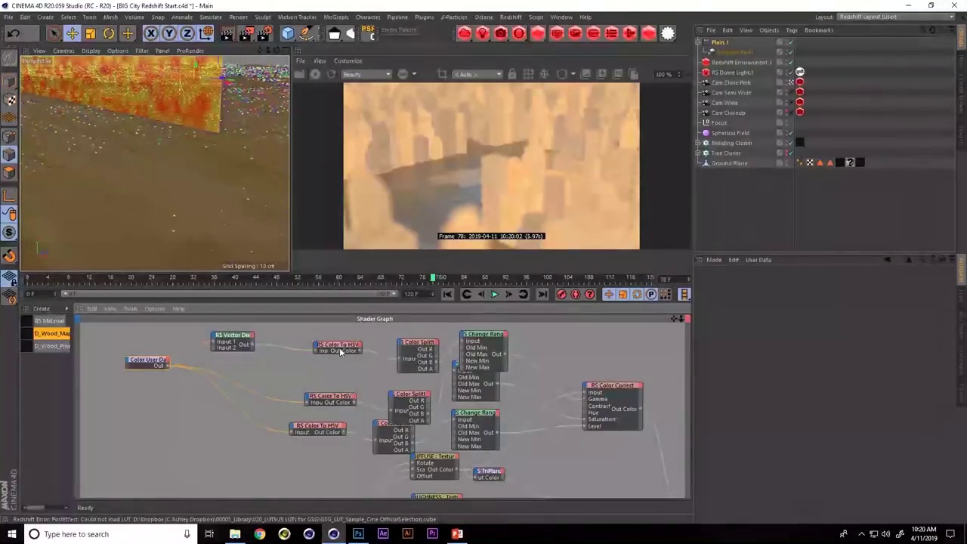
{"action": "left_click", "coordinate": [237, 342]}
{"action": "left_click_drag", "start_coordinate": [238, 344], "coordinate": [258, 349]}
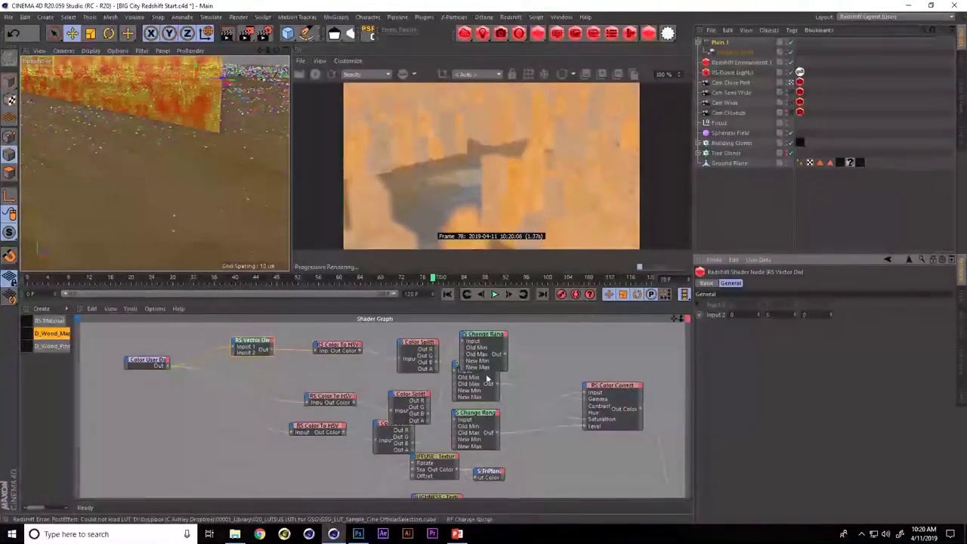
Pan the shader graph to review the whole network and the Color Splitter's connections
{"action": "scroll", "coordinate": [526, 392], "scroll_direction": "down", "scroll_amount": 1}
{"action": "middle_click_drag", "start_coordinate": [499, 392], "coordinate": [406, 339]}
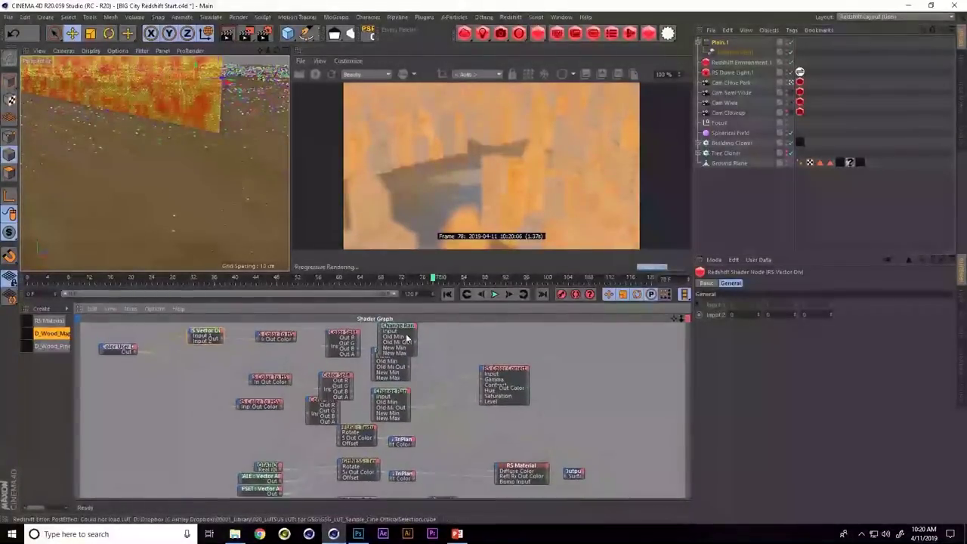
{"action": "left_click", "coordinate": [362, 351]}
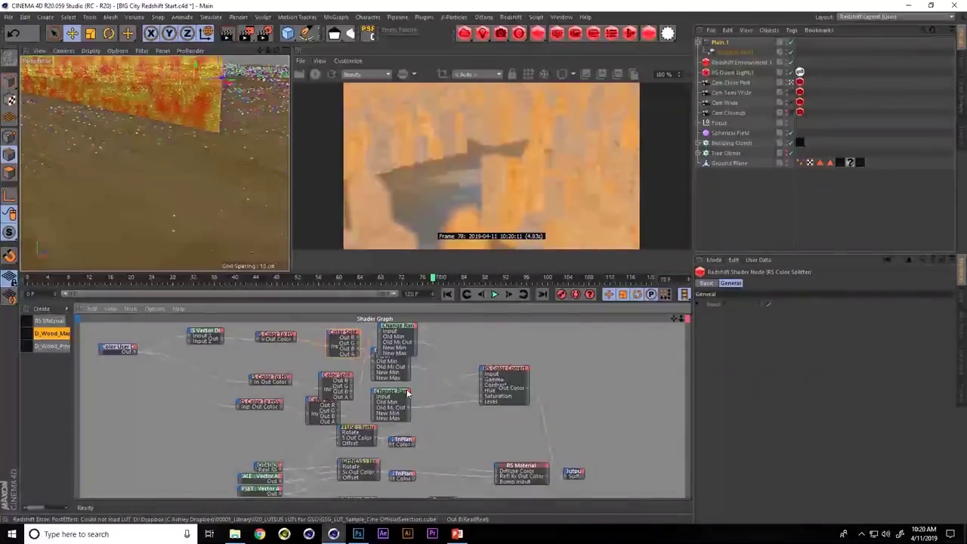
{"action": "left_click", "coordinate": [593, 456]}
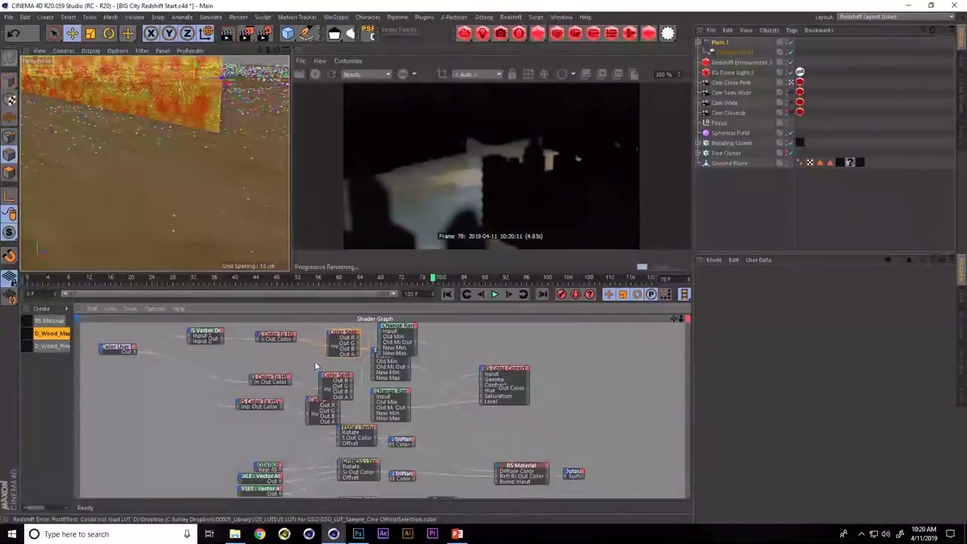
{"action": "middle_click_drag", "start_coordinate": [204, 337], "coordinate": [279, 374]}
{"action": "left_click", "coordinate": [280, 370]}
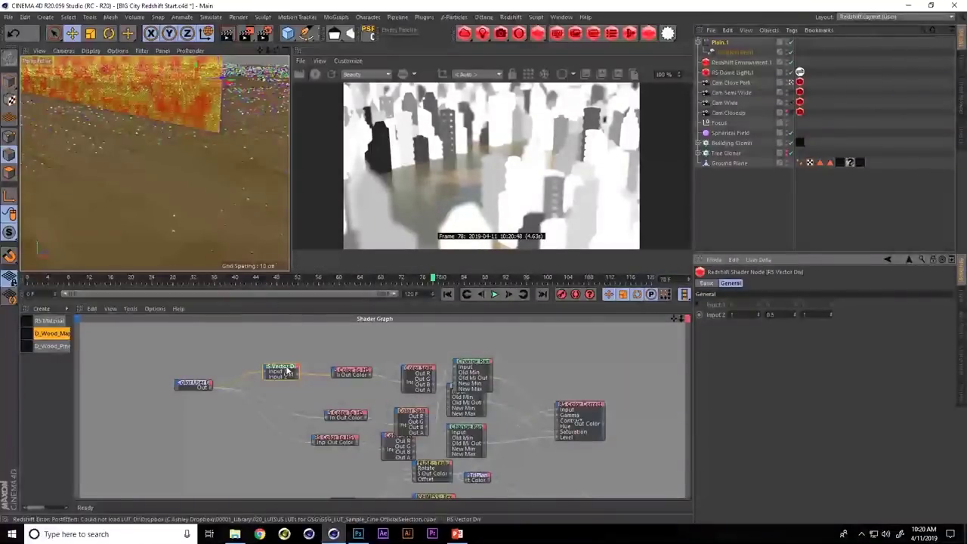
{"action": "left_click_drag", "start_coordinate": [287, 370], "coordinate": [289, 393], "text": "ctrl"}
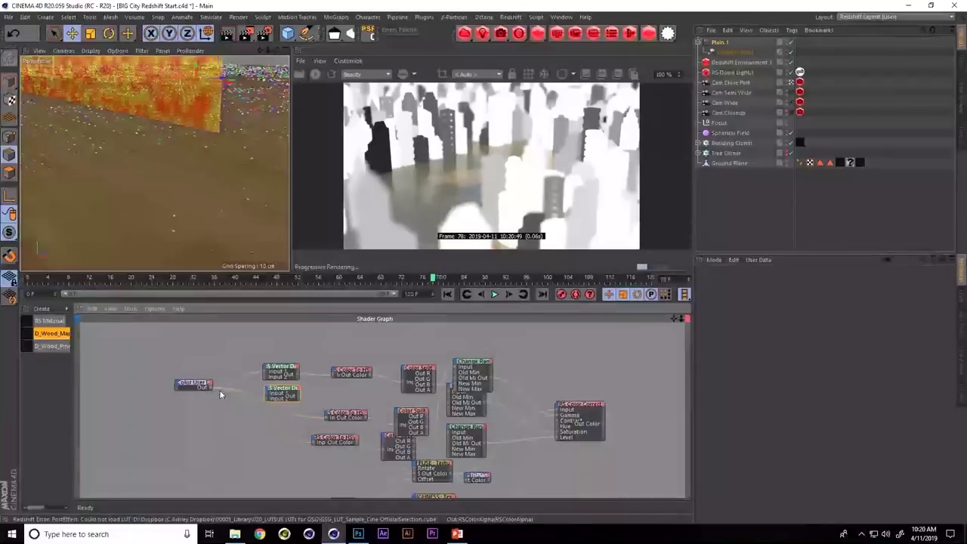
{"action": "left_click_drag", "start_coordinate": [221, 394], "coordinate": [255, 400]}
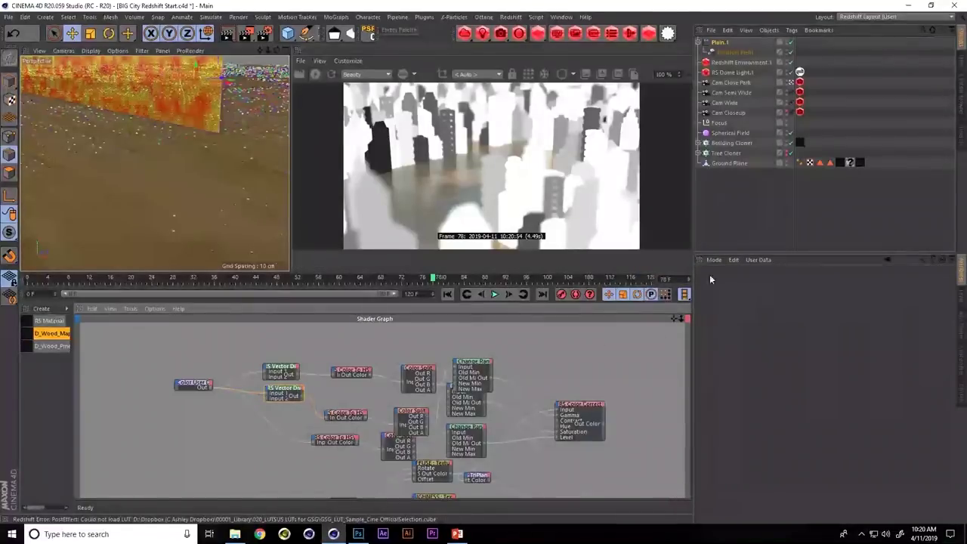
{"action": "left_click", "coordinate": [305, 399]}
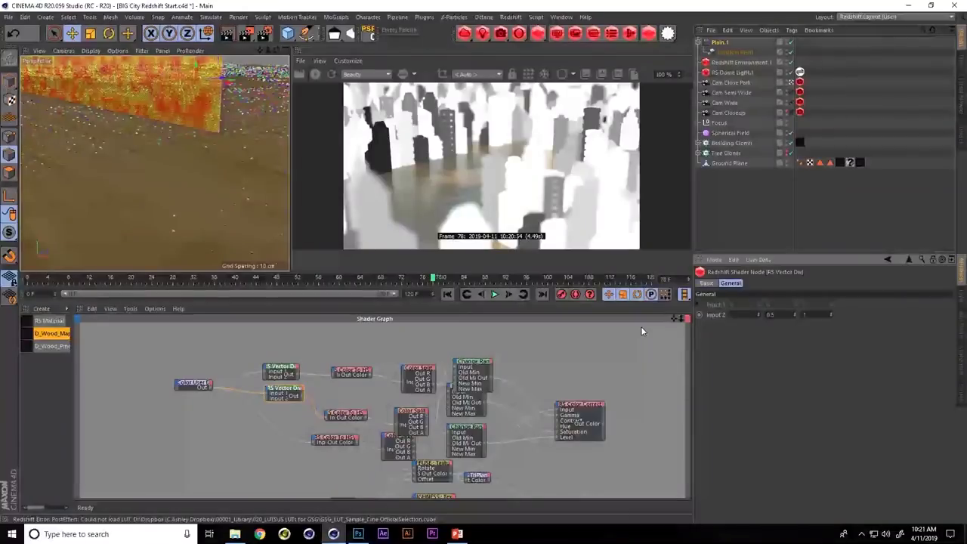
{"action": "type", "text": "0.5"}
{"action": "key", "text": "Return"}
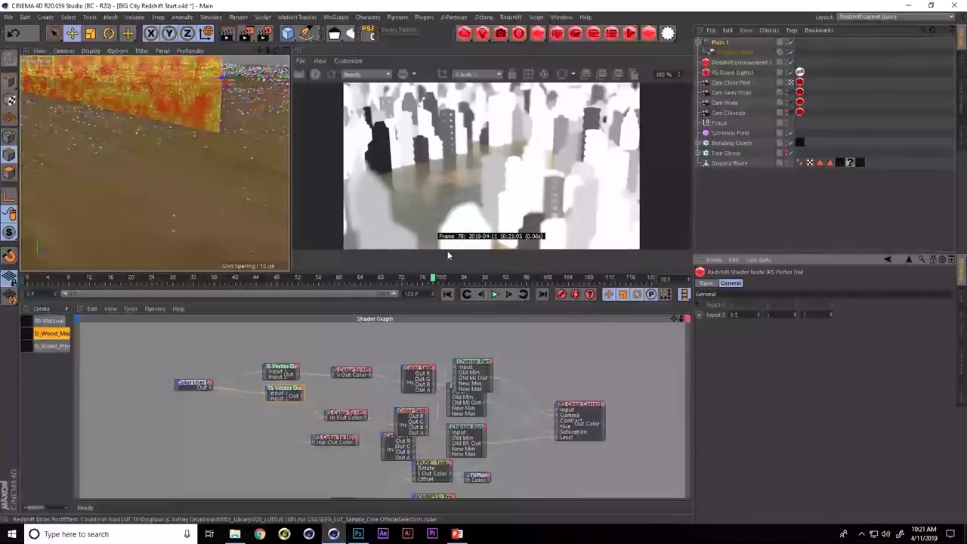
{"action": "type", "text": "2"}
{"action": "key", "text": "Return"}
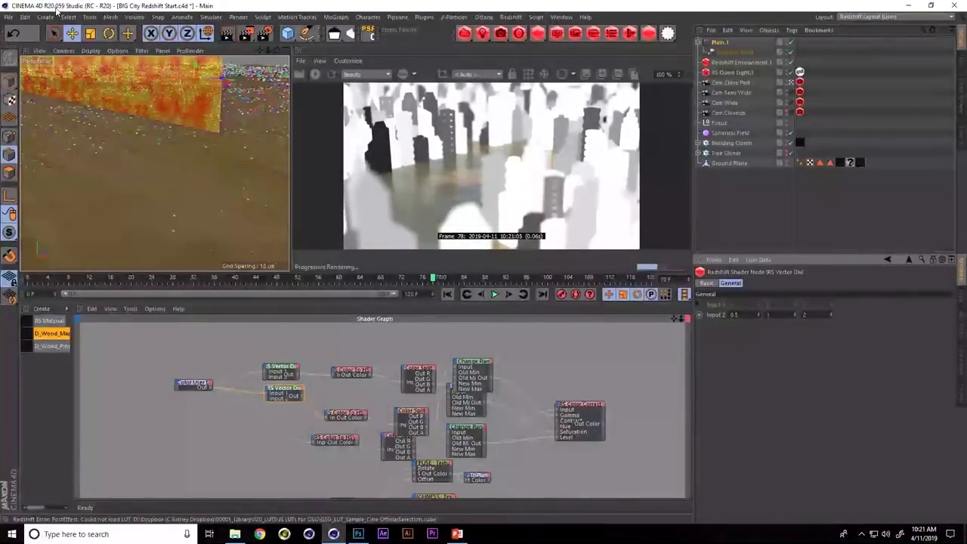
{"action": "left_click_drag", "start_coordinate": [291, 396], "coordinate": [272, 426], "text": "ctrl"}
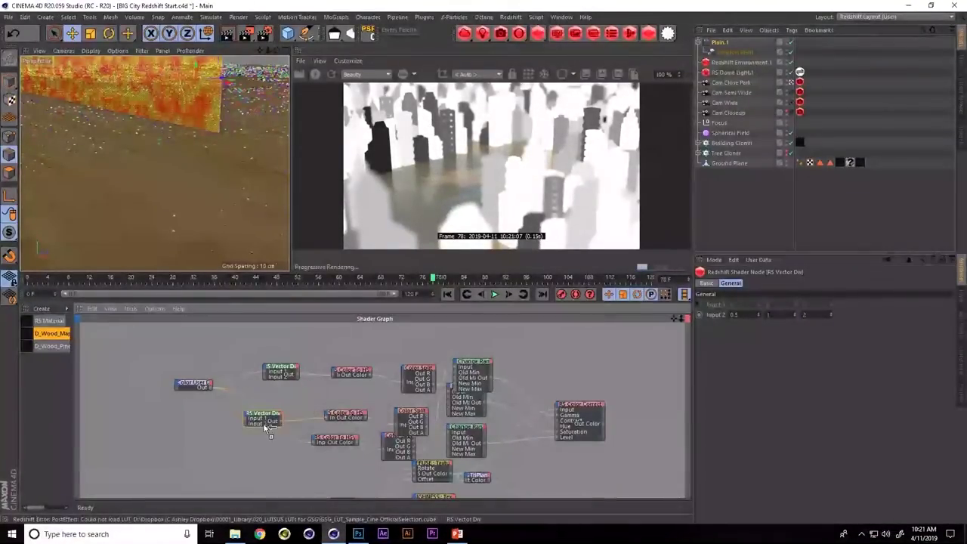
{"action": "left_click", "coordinate": [209, 385]}
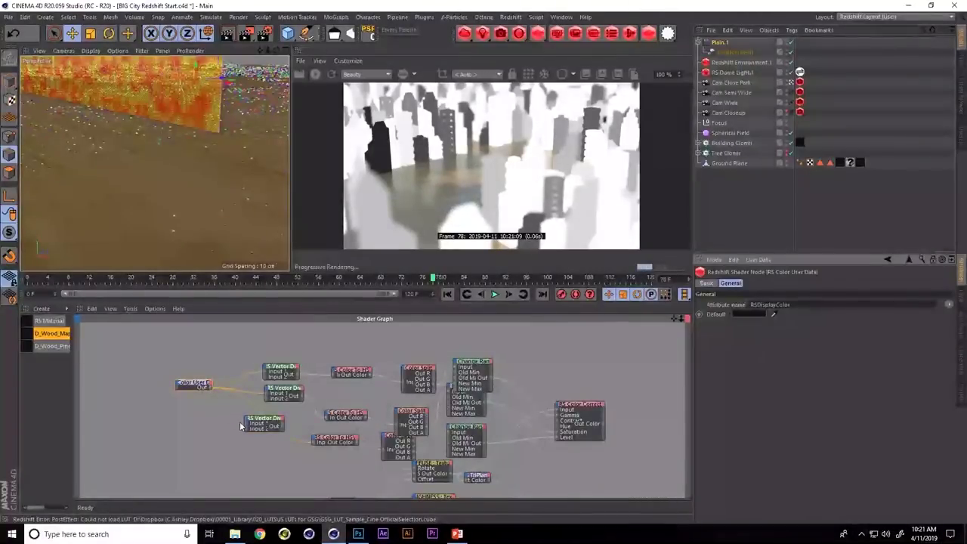
{"action": "left_click_drag", "start_coordinate": [211, 388], "coordinate": [284, 430]}
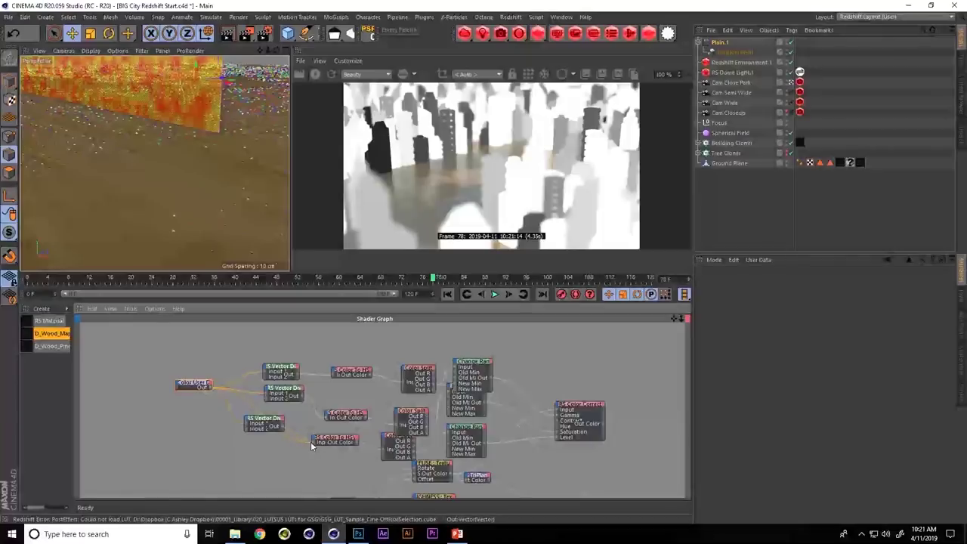
{"action": "left_click", "coordinate": [273, 422]}
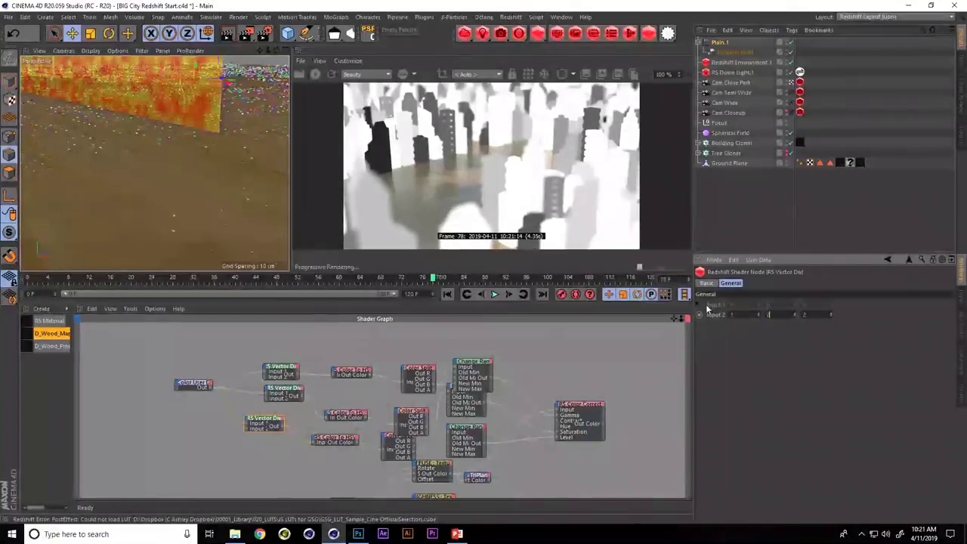
{"action": "type", "text": "2"}
{"action": "key", "text": "Tab"}
{"action": "type", "text": "2"}
{"action": "key", "text": "Return"}
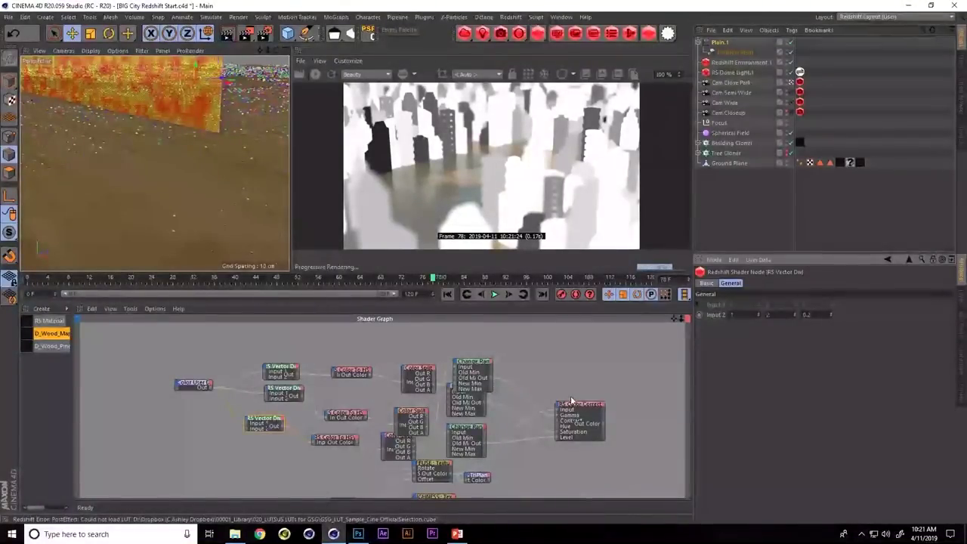
{"action": "middle_click_drag", "start_coordinate": [570, 396], "coordinate": [504, 357]}
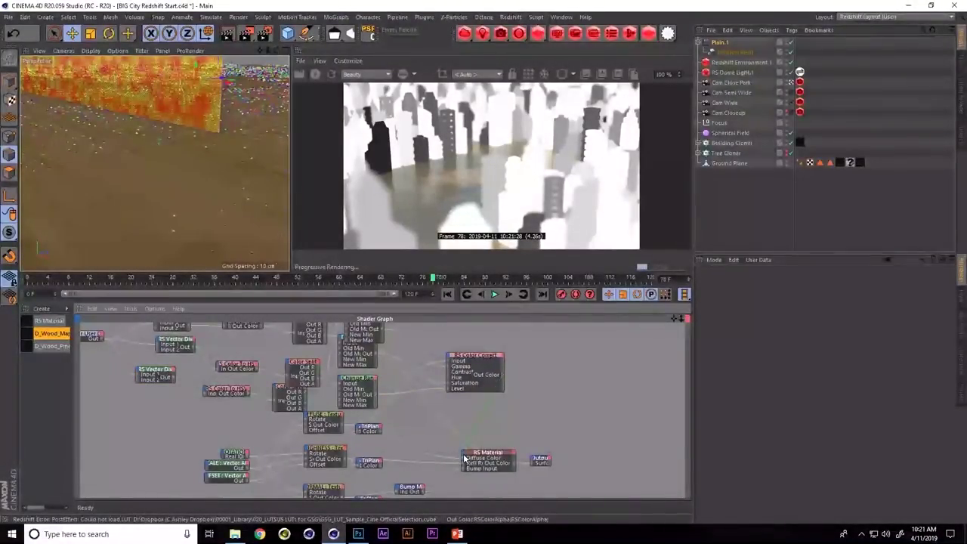
Duplicate the D_Wood_Map material in the Material Manager
{"action": "left_click", "coordinate": [492, 454]}
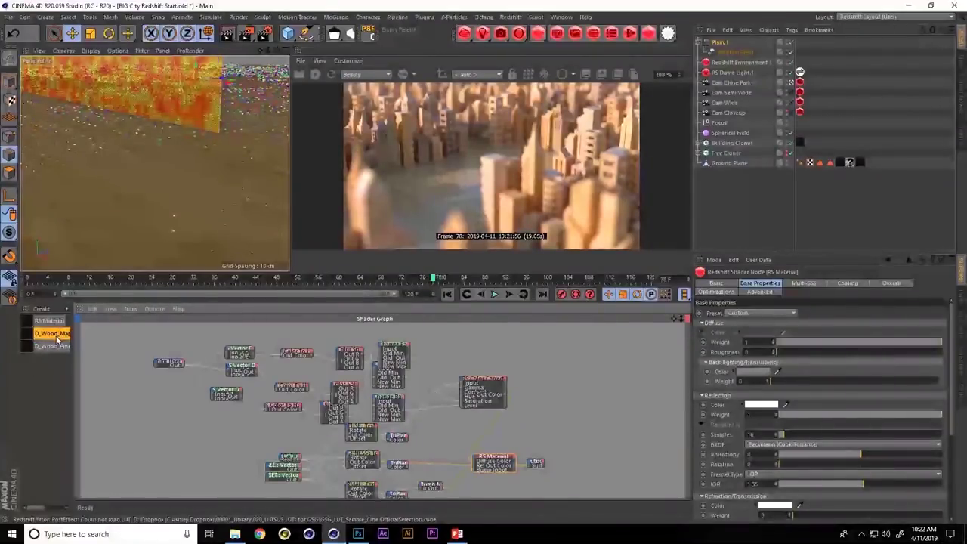
{"action": "left_click_drag", "start_coordinate": [57, 340], "coordinate": [60, 343], "text": "ctrl"}
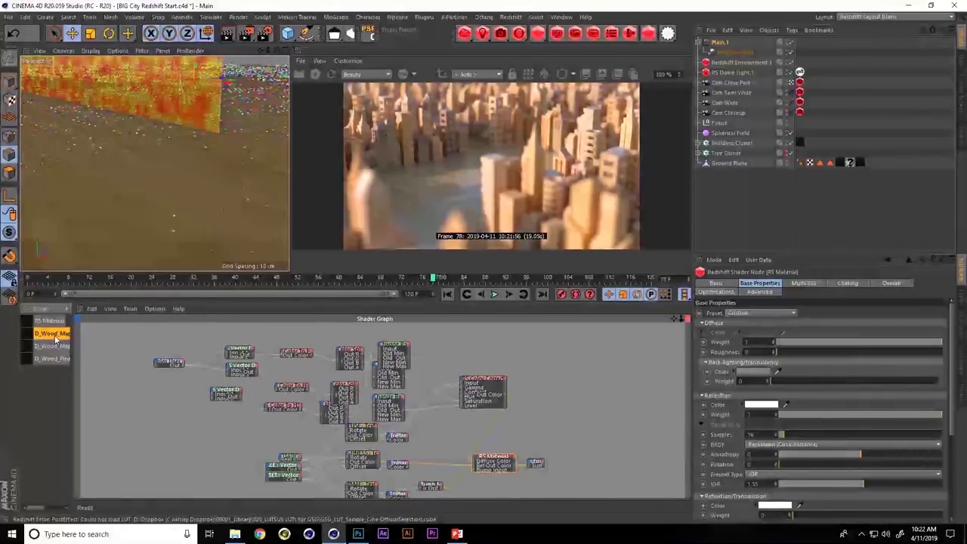
Rename the copied wood material to 'Trees'
{"action": "double_click", "coordinate": [54, 334]}
{"action": "type", "text": "Tre"}
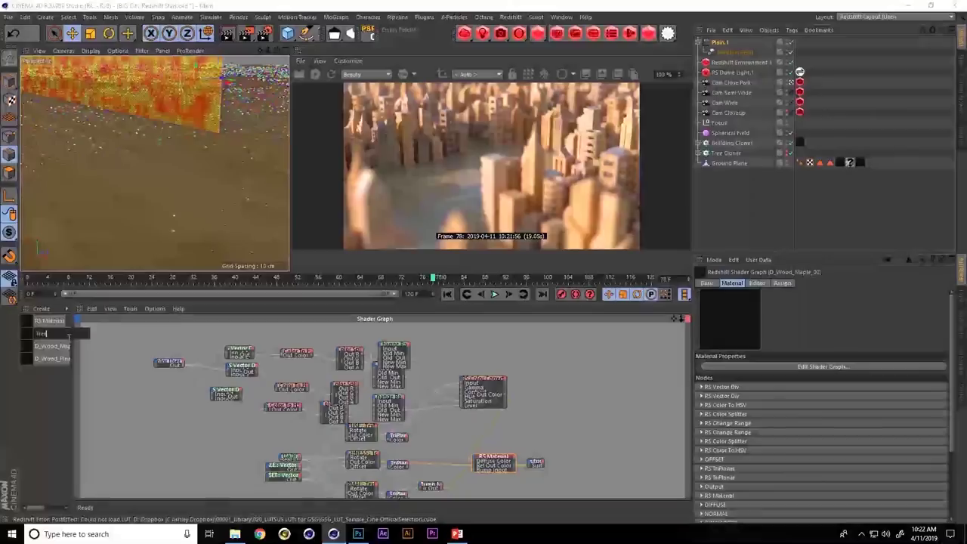
{"action": "type", "text": "es"}
{"action": "key", "text": "Return"}
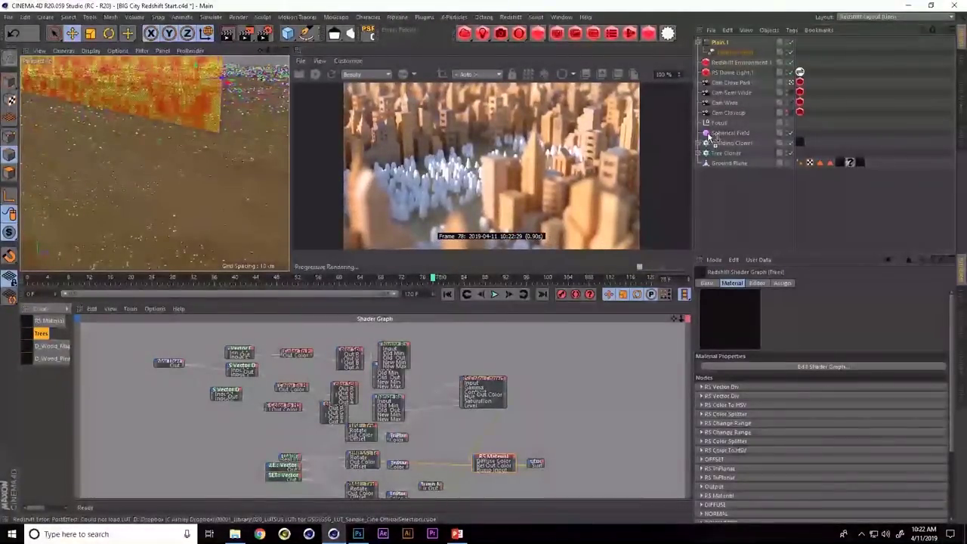
Confirm the Tree Cloner uses Trees, then delete the material's color-variation nodes
{"action": "left_click", "coordinate": [799, 153]}
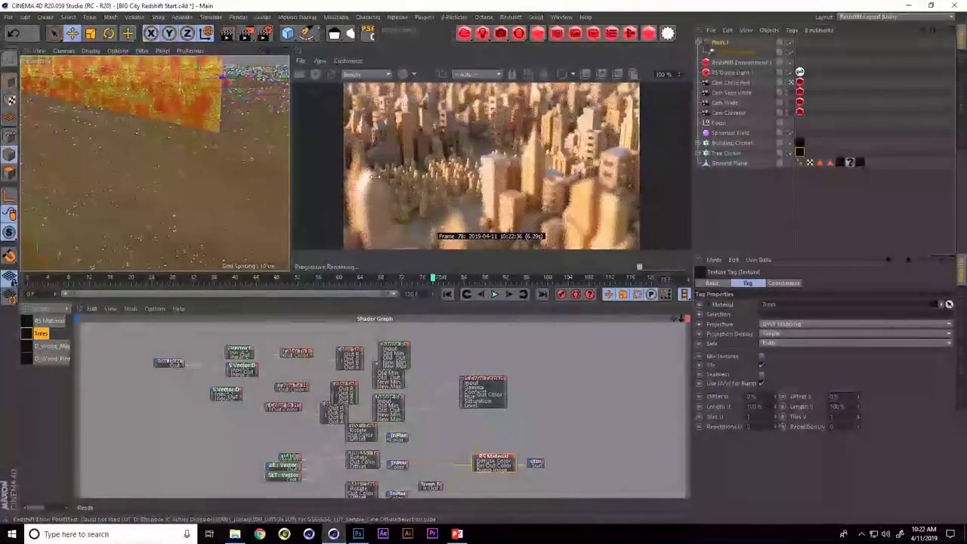
{"action": "left_click", "coordinate": [41, 334]}
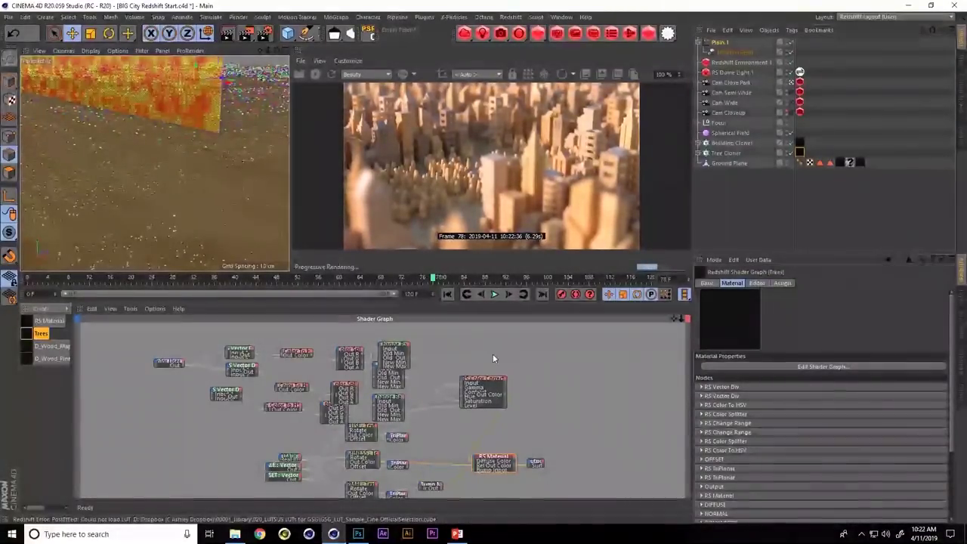
{"action": "left_click_drag", "start_coordinate": [223, 330], "coordinate": [490, 415]}
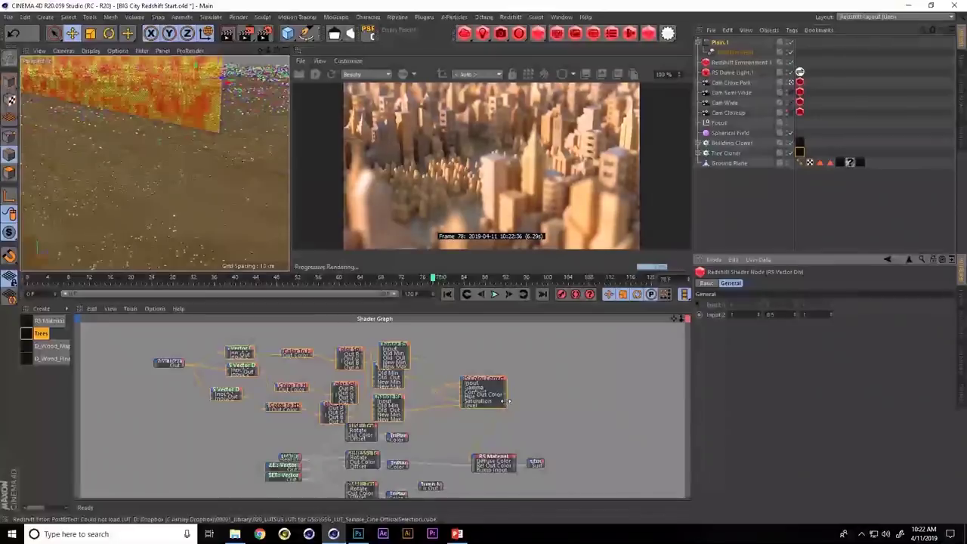
{"action": "key", "text": "Delete"}
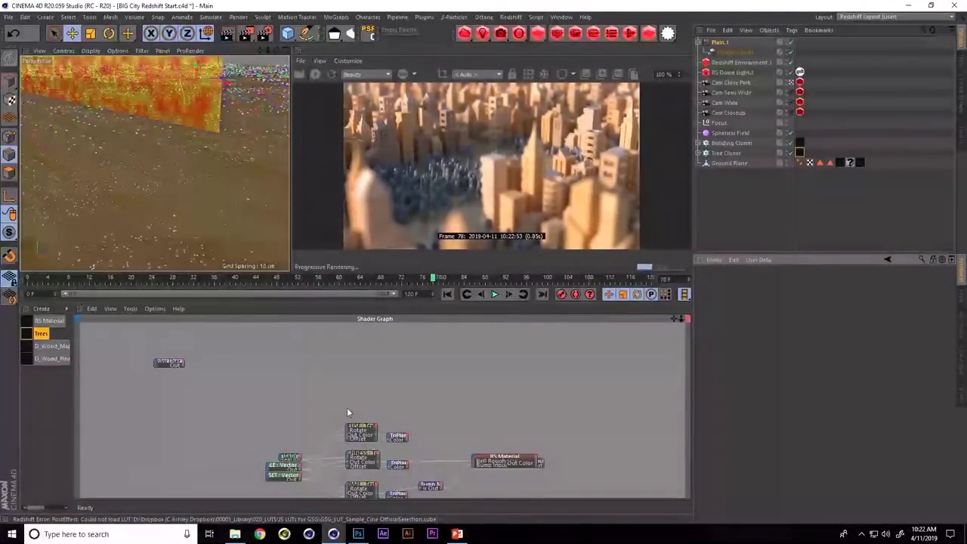
Connect the Color User Data output directly into the Trees RS Material's Diffuse Color
{"action": "scroll", "coordinate": [337, 358], "scroll_direction": "up", "scroll_amount": 2}
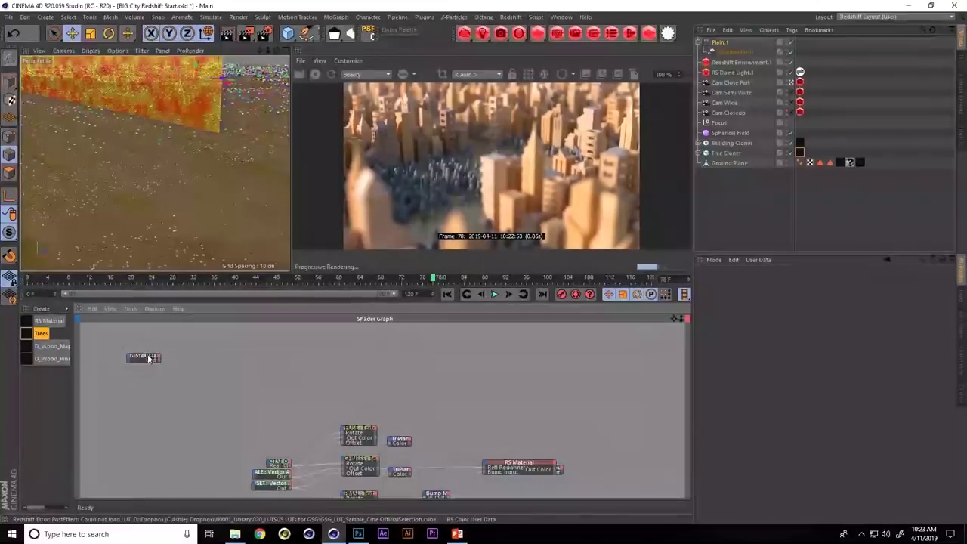
{"action": "left_click_drag", "start_coordinate": [149, 359], "coordinate": [352, 394]}
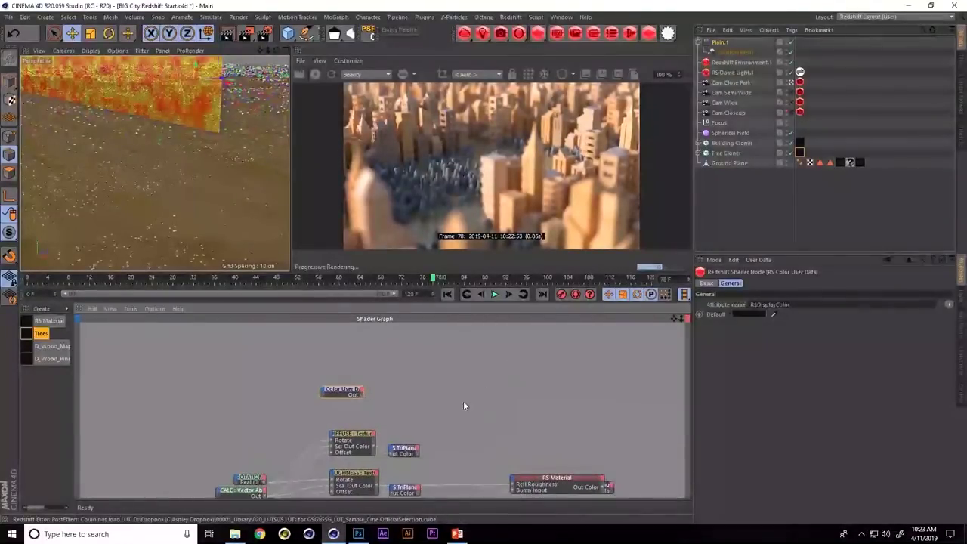
{"action": "middle_click_drag", "start_coordinate": [464, 406], "coordinate": [394, 363]}
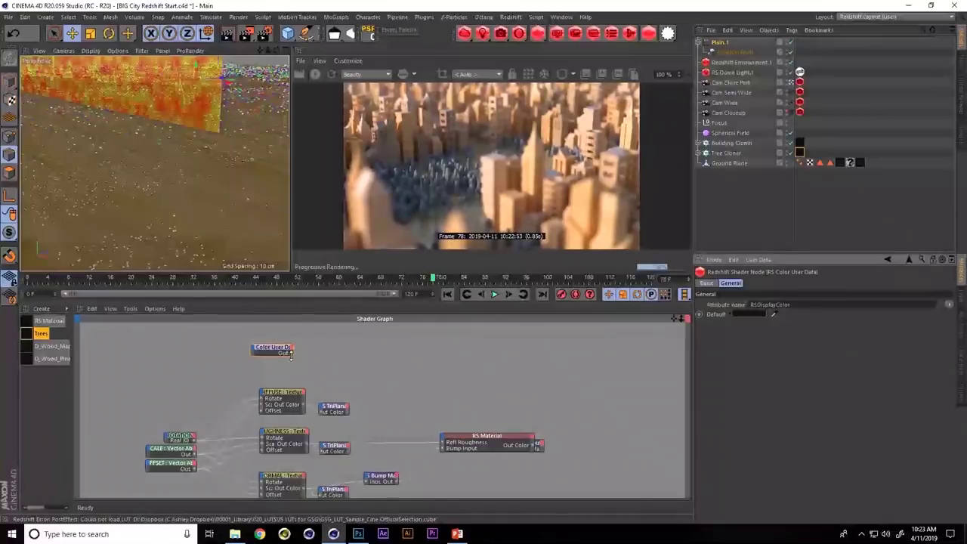
{"action": "left_click_drag", "start_coordinate": [293, 358], "coordinate": [339, 339]}
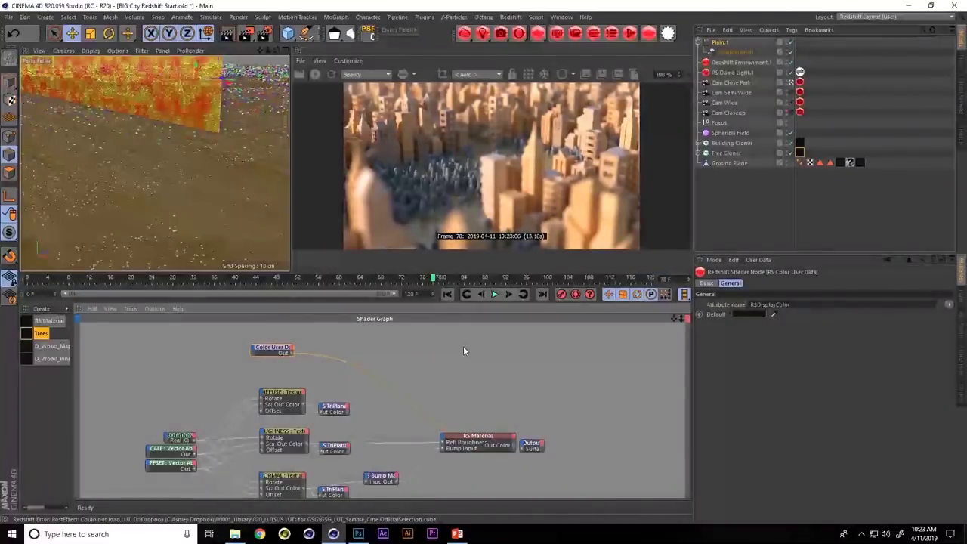
{"action": "left_click", "coordinate": [728, 154]}
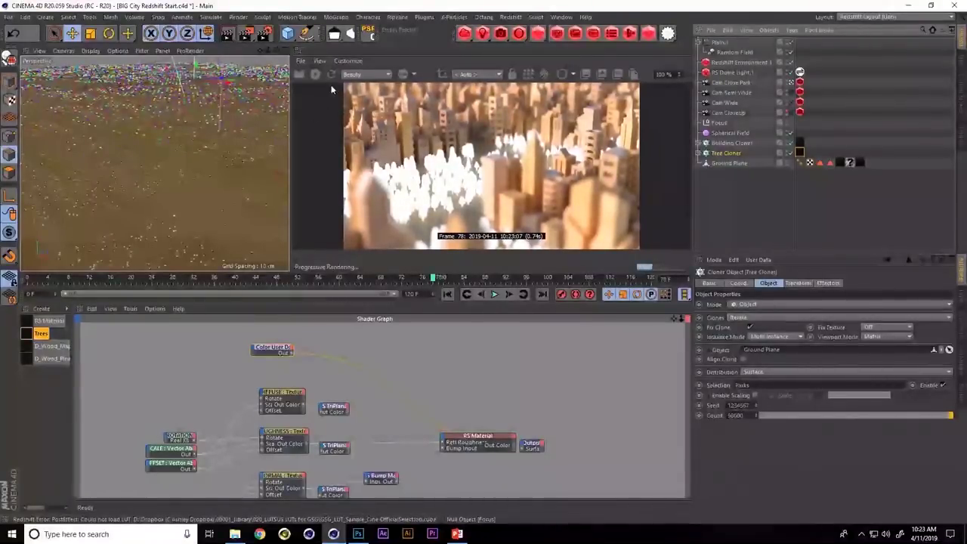
Add a Plain effector to the Tree Cloner
{"action": "left_click", "coordinate": [336, 17]}
{"action": "mouse_move", "coordinate": [349, 37]}
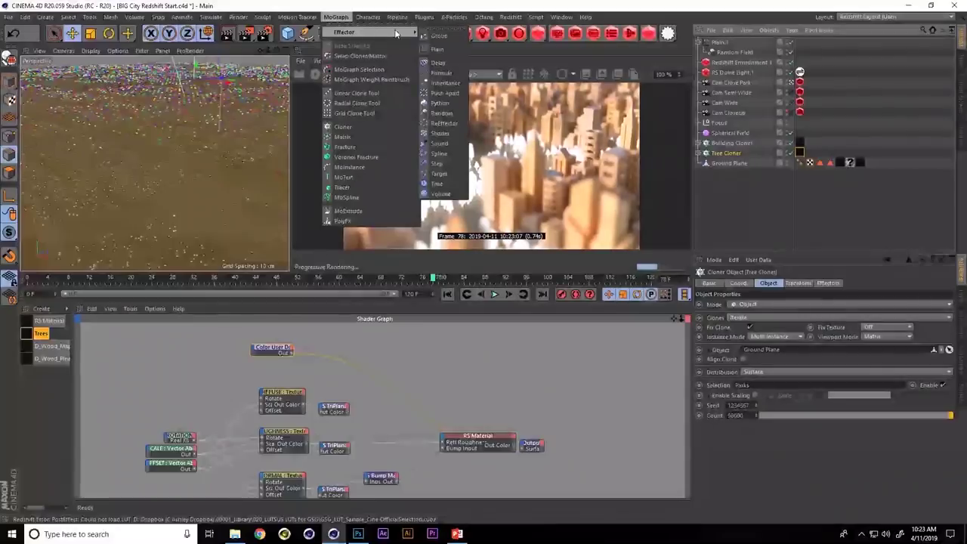
{"action": "left_click", "coordinate": [453, 44]}
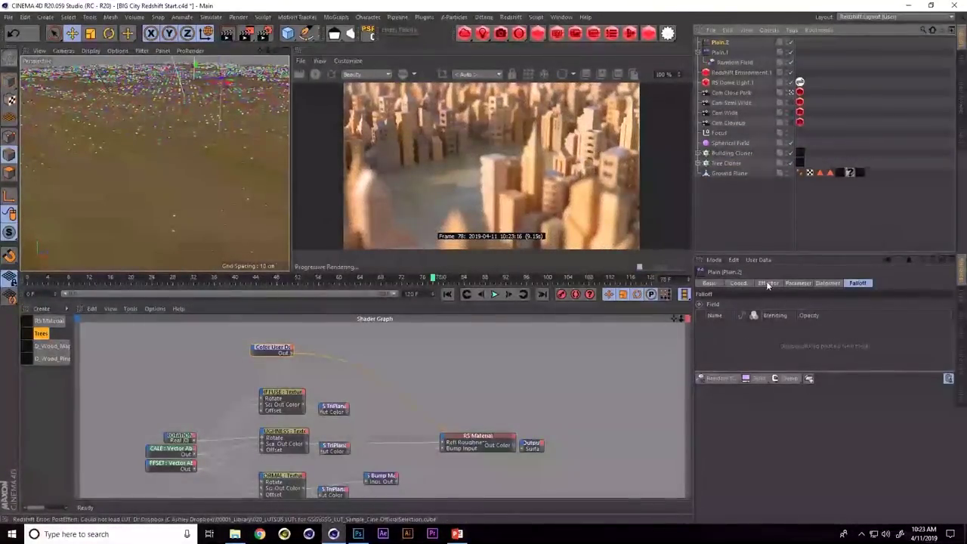
{"action": "left_click", "coordinate": [797, 283]}
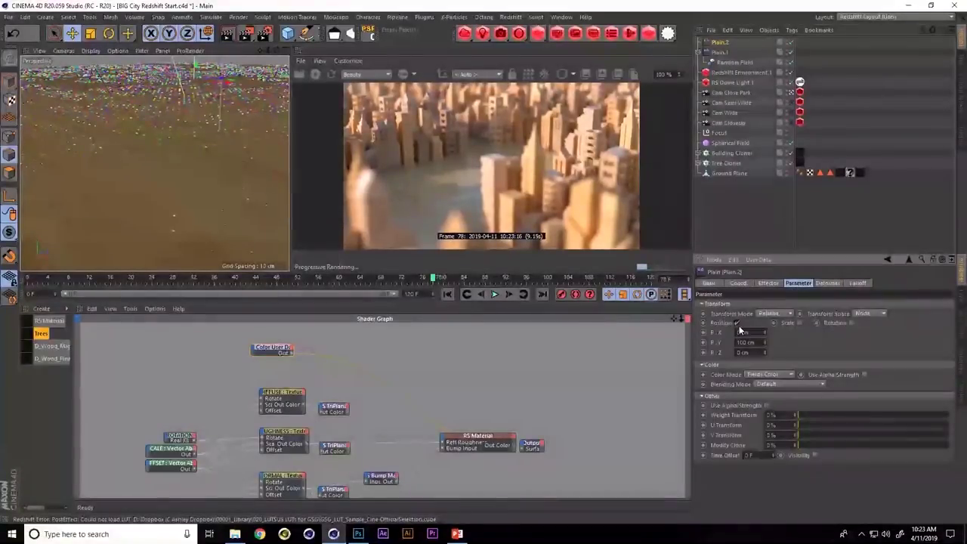
{"action": "left_click", "coordinate": [857, 283]}
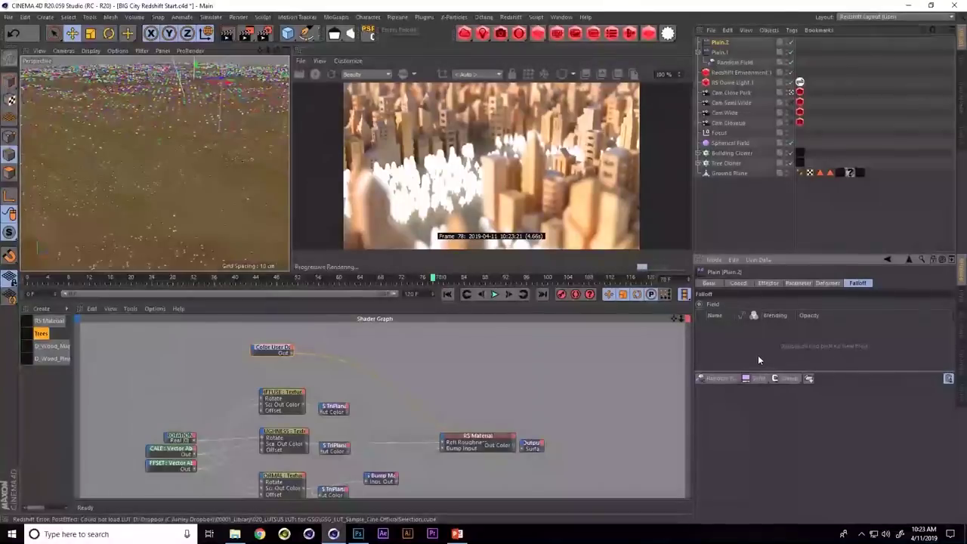
Add a Random Field to the effector's falloff and set its Color Remap mode to Gradient
{"action": "left_click", "coordinate": [721, 378]}
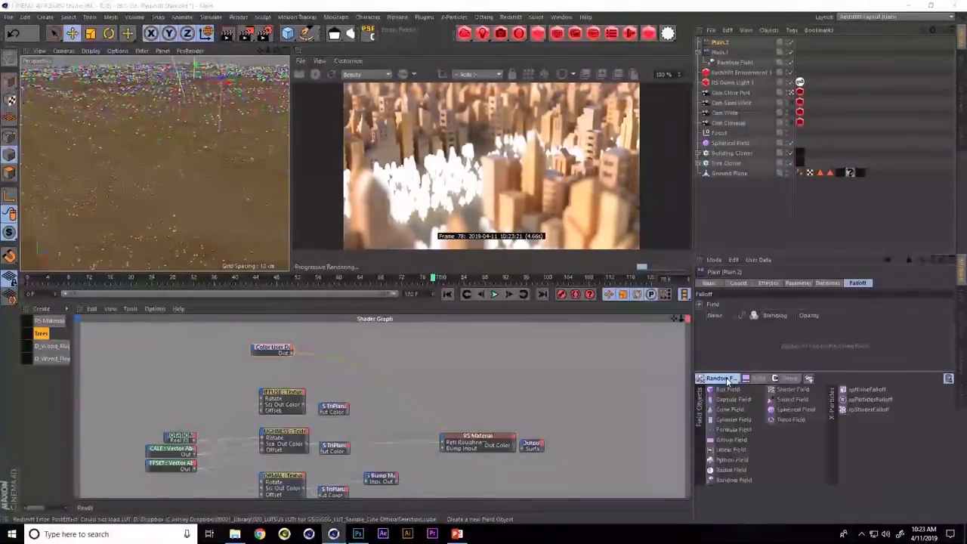
{"action": "left_click", "coordinate": [737, 477]}
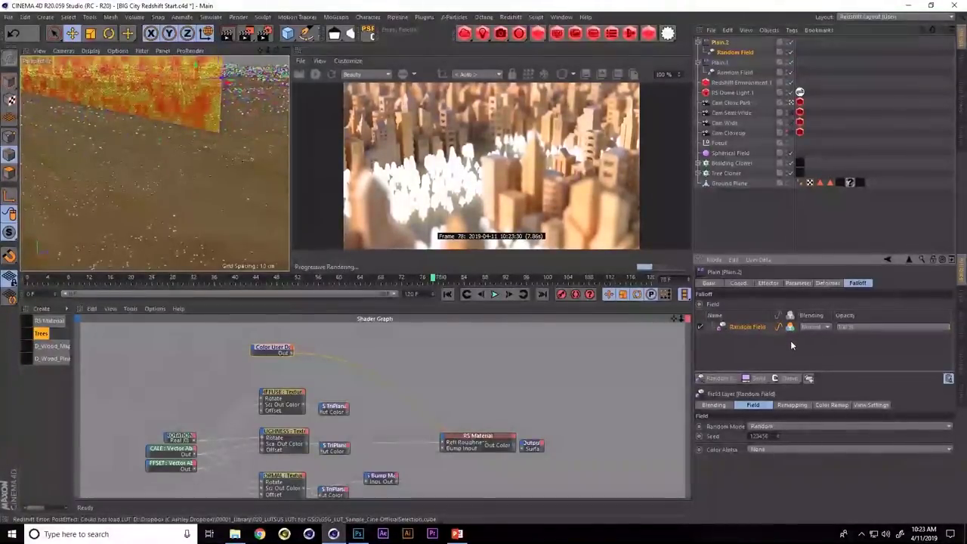
{"action": "left_click", "coordinate": [832, 404]}
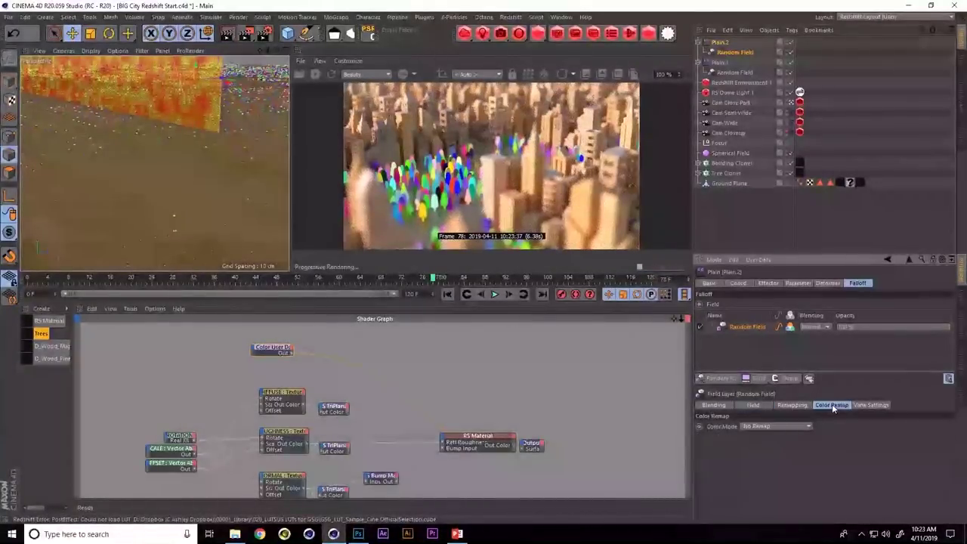
{"action": "left_click", "coordinate": [762, 427]}
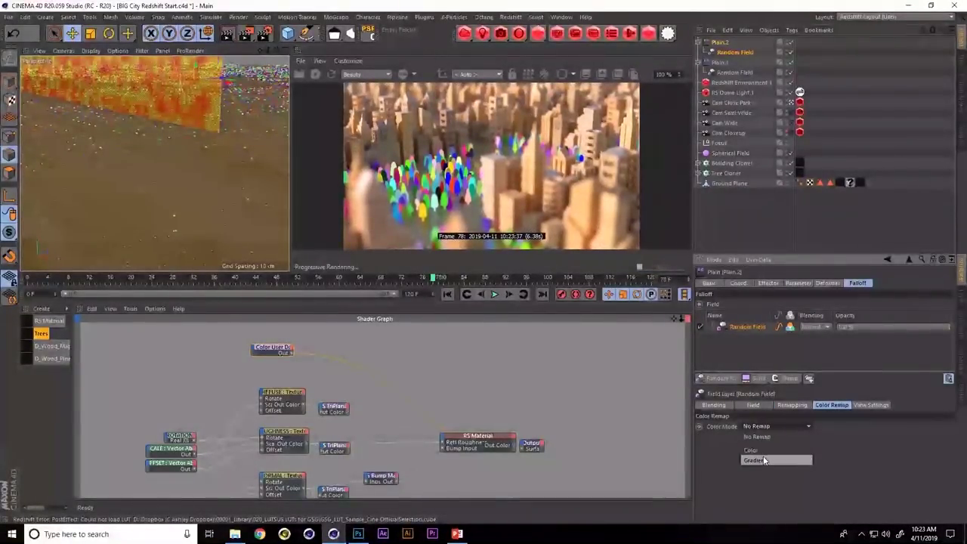
{"action": "left_click", "coordinate": [772, 461]}
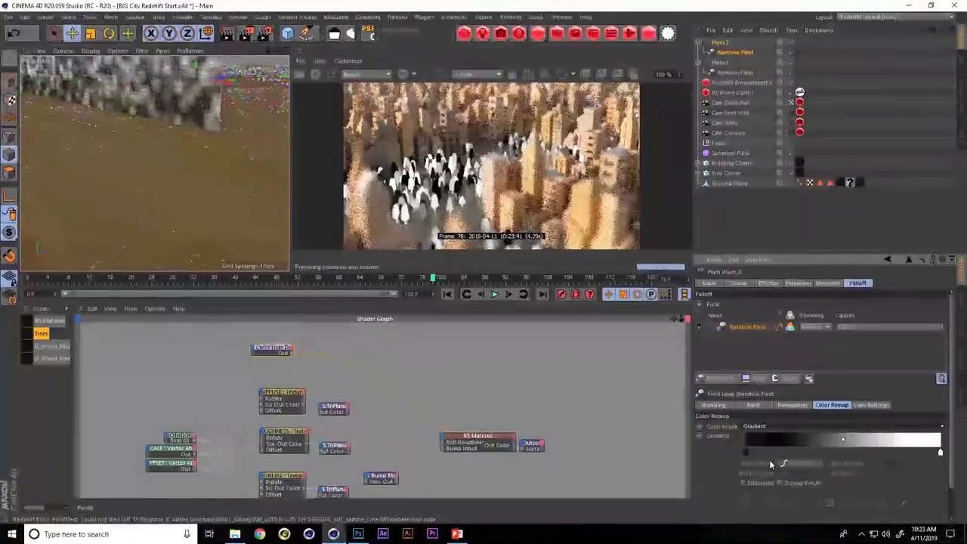
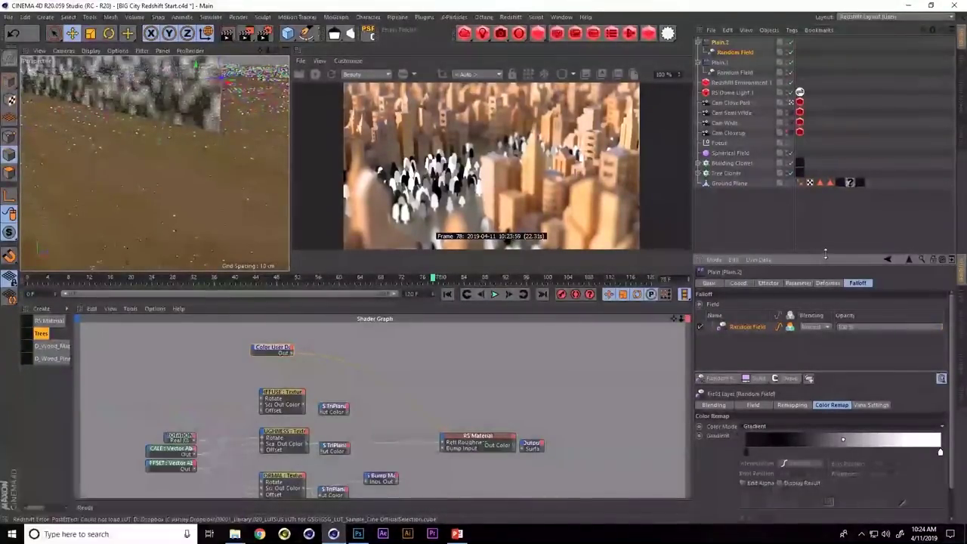
Recolour the Random Field gradient with a bright green left knob and a light green right knob
{"action": "left_click_drag", "start_coordinate": [825, 244], "coordinate": [822, 200]}
{"action": "left_click", "coordinate": [746, 394]}
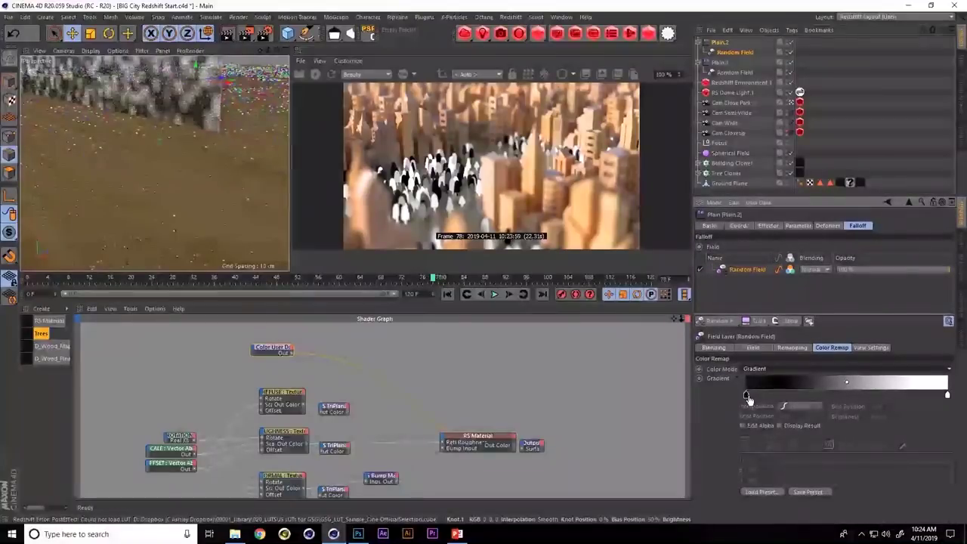
{"action": "left_click", "coordinate": [831, 460]}
{"action": "left_click", "coordinate": [837, 470]}
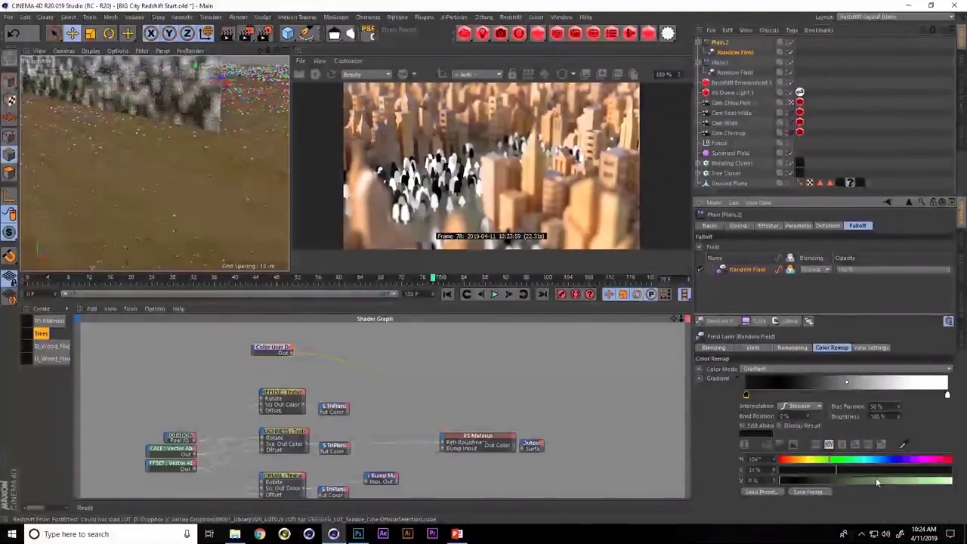
{"action": "left_click", "coordinate": [881, 480]}
{"action": "left_click", "coordinate": [958, 471]}
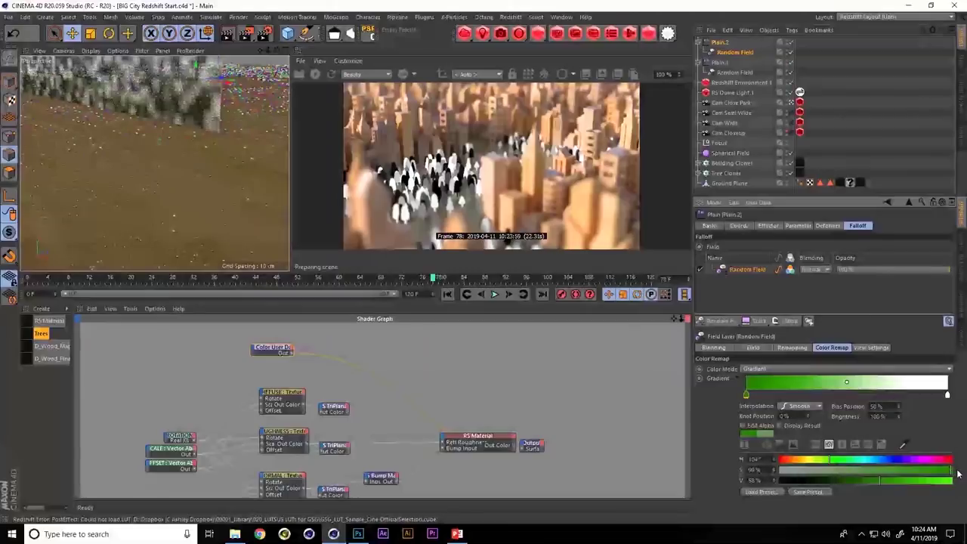
{"action": "left_click", "coordinate": [947, 395]}
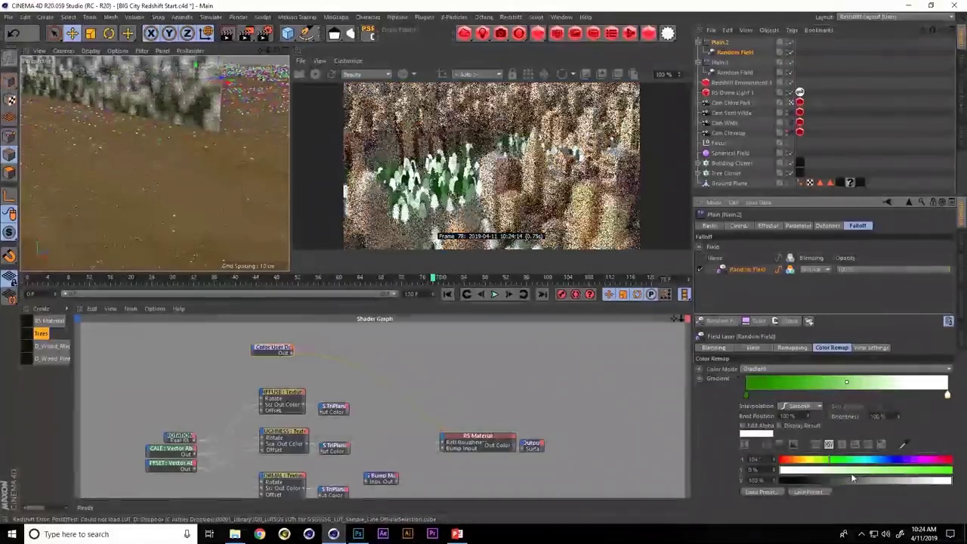
{"action": "left_click", "coordinate": [860, 470]}
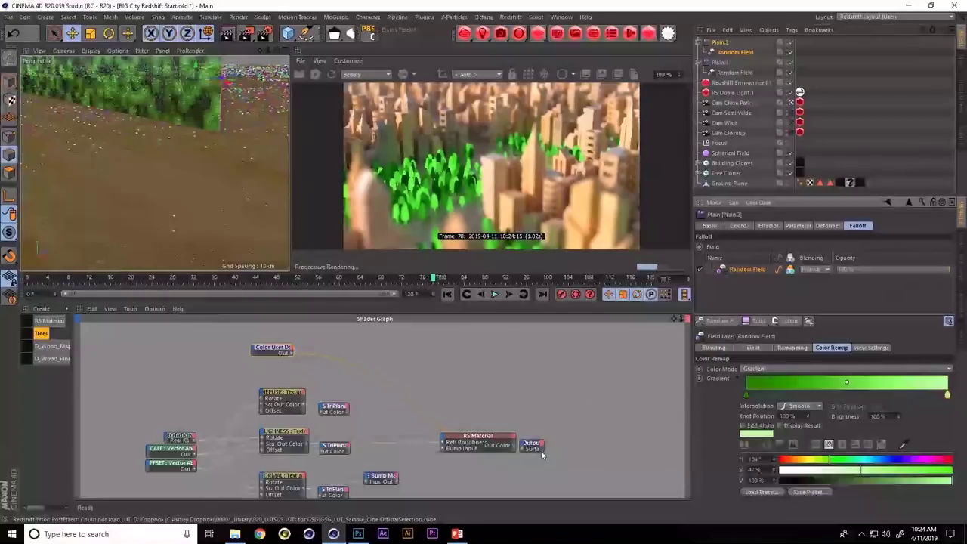
{"action": "left_click_drag", "start_coordinate": [531, 448], "coordinate": [552, 446]}
{"action": "left_click", "coordinate": [439, 363]}
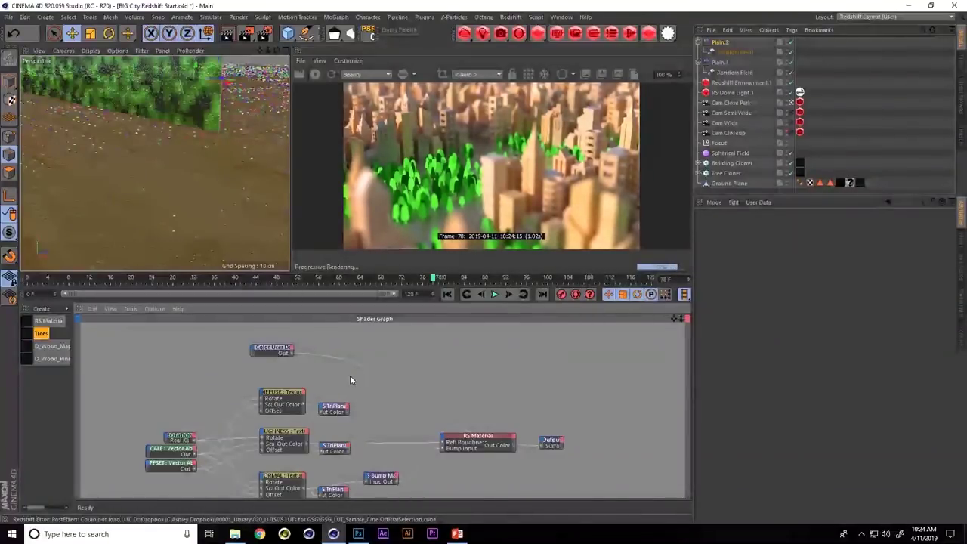
Add an RS Color Layer node to the shader graph and place it above the material
{"action": "key", "text": "Tab"}
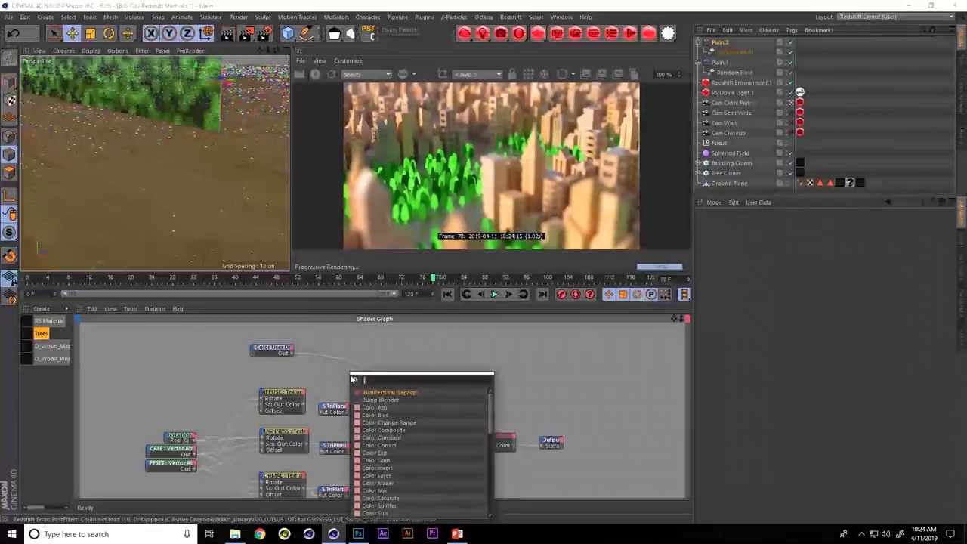
{"action": "type", "text": "color layer"}
{"action": "key", "text": "Return"}
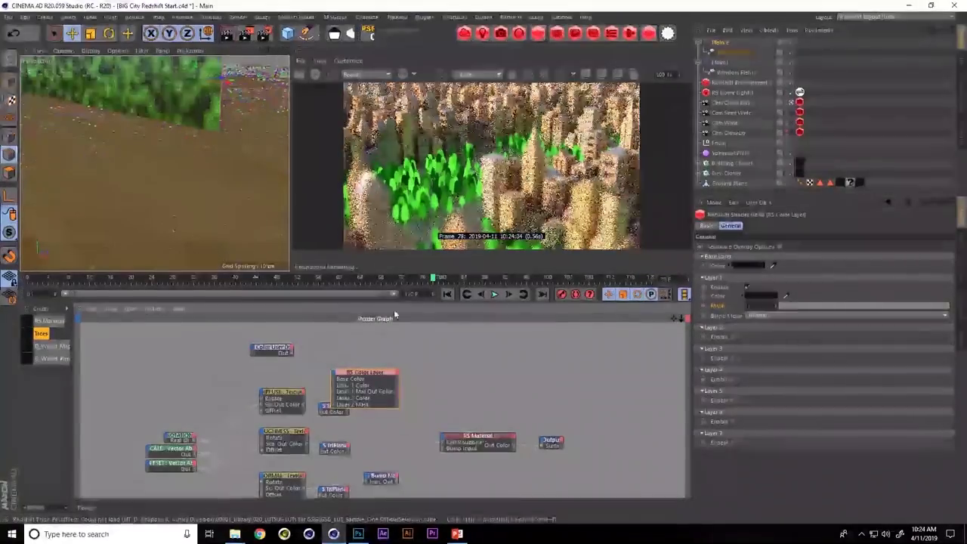
{"action": "left_click_drag", "start_coordinate": [363, 373], "coordinate": [408, 346]}
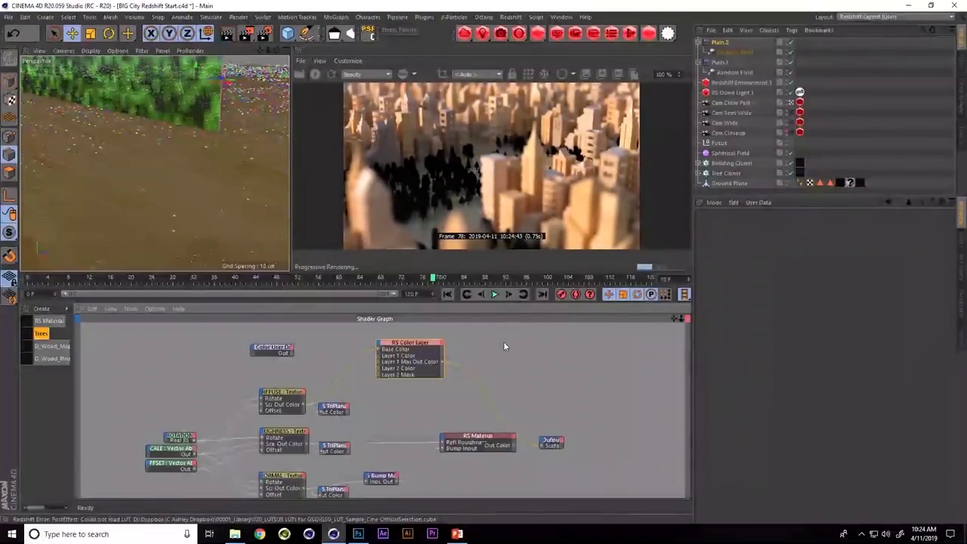
{"action": "left_click", "coordinate": [411, 362]}
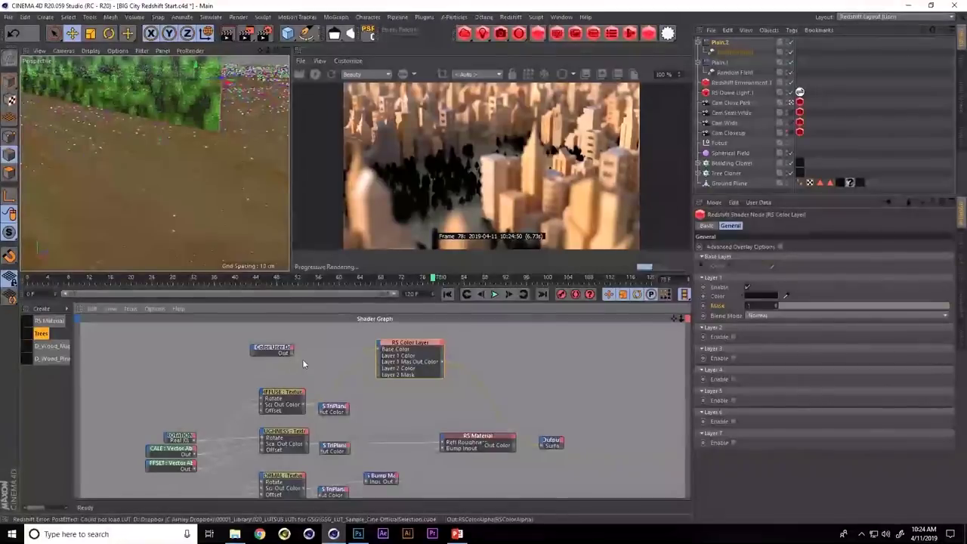
Feed Color User Data into Layer 1 Color, set Multiply blending and raise the mask
{"action": "left_click_drag", "start_coordinate": [371, 364], "coordinate": [378, 355]}
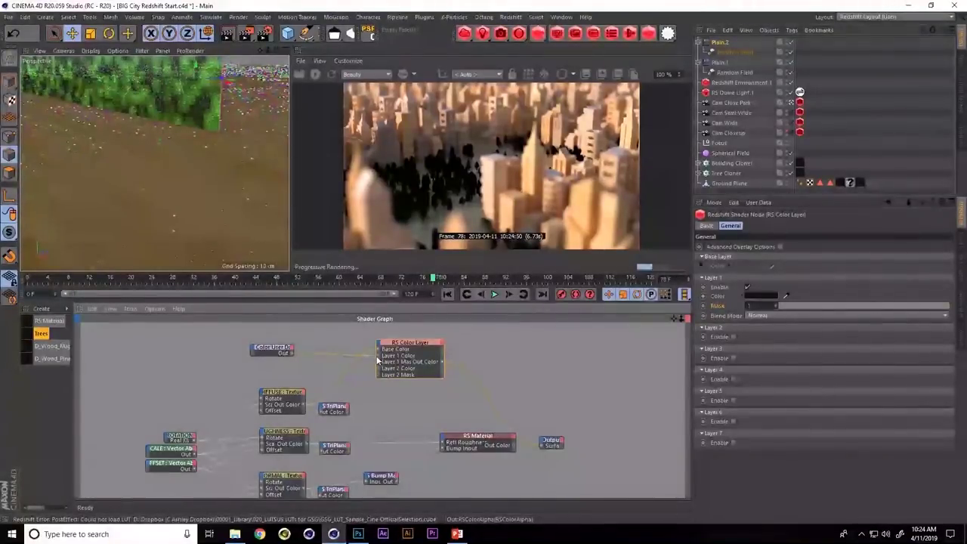
{"action": "left_click", "coordinate": [484, 350]}
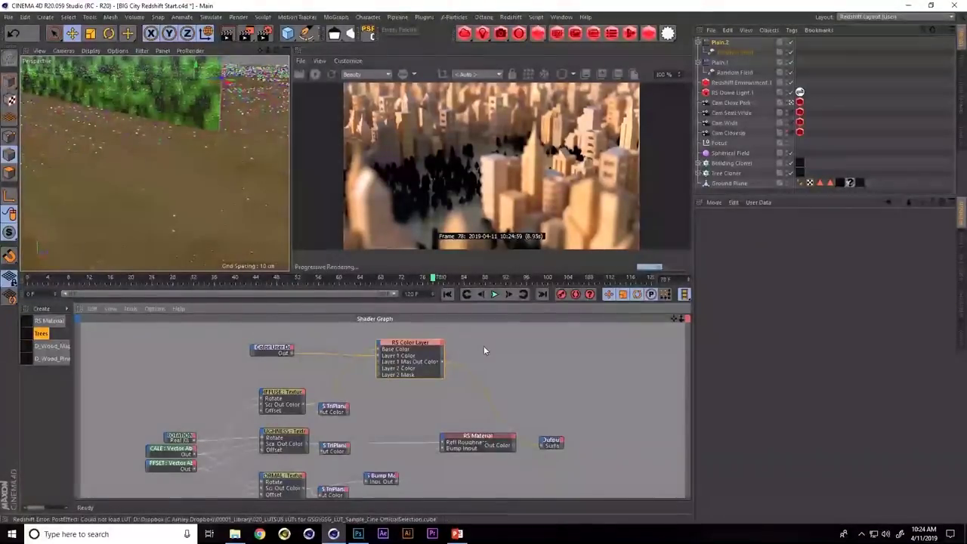
{"action": "left_click", "coordinate": [410, 345]}
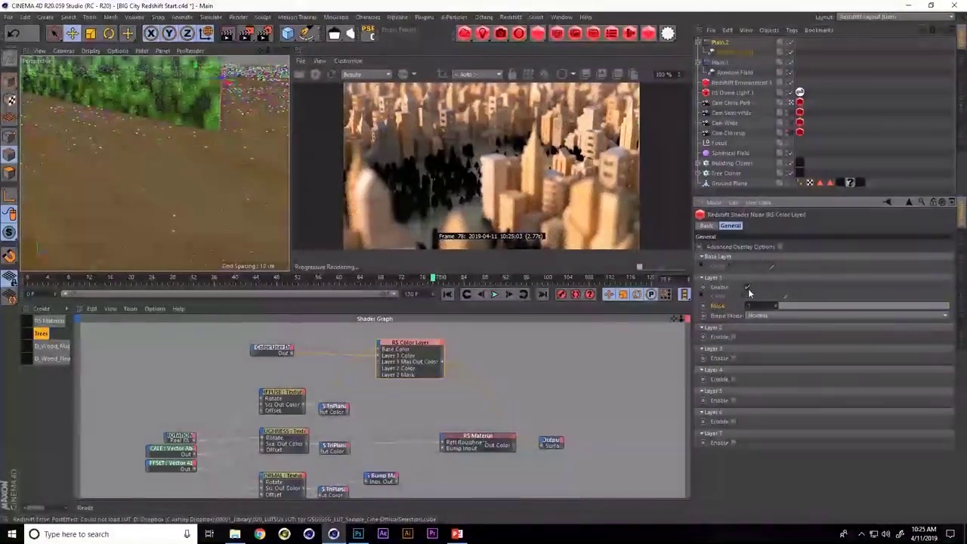
{"action": "left_click", "coordinate": [764, 315]}
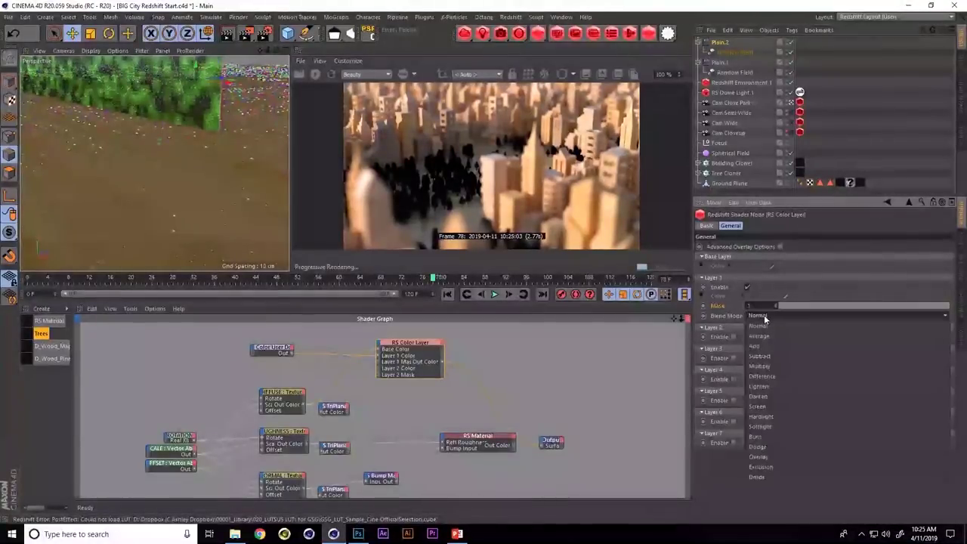
{"action": "left_click", "coordinate": [797, 365]}
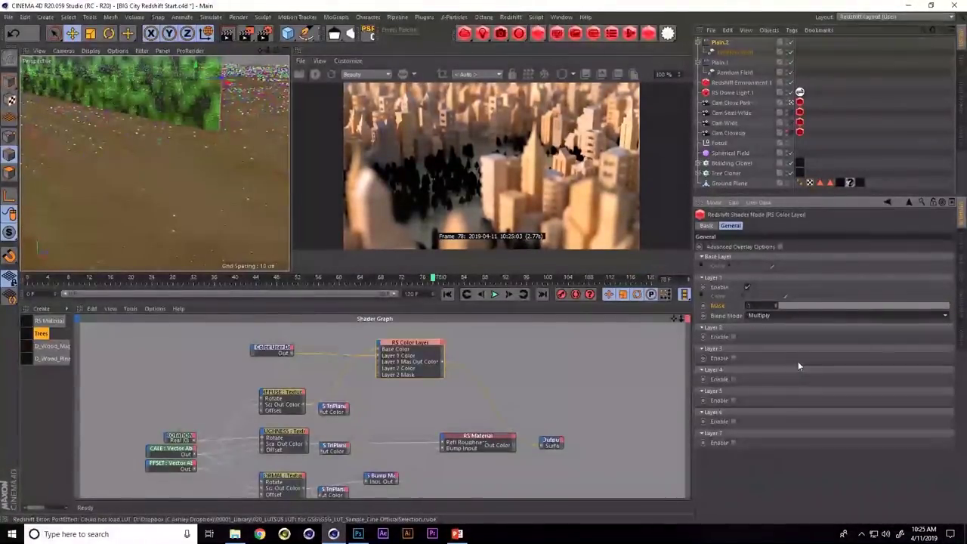
{"action": "left_click_drag", "start_coordinate": [808, 302], "coordinate": [865, 306]}
{"action": "left_click", "coordinate": [277, 350]}
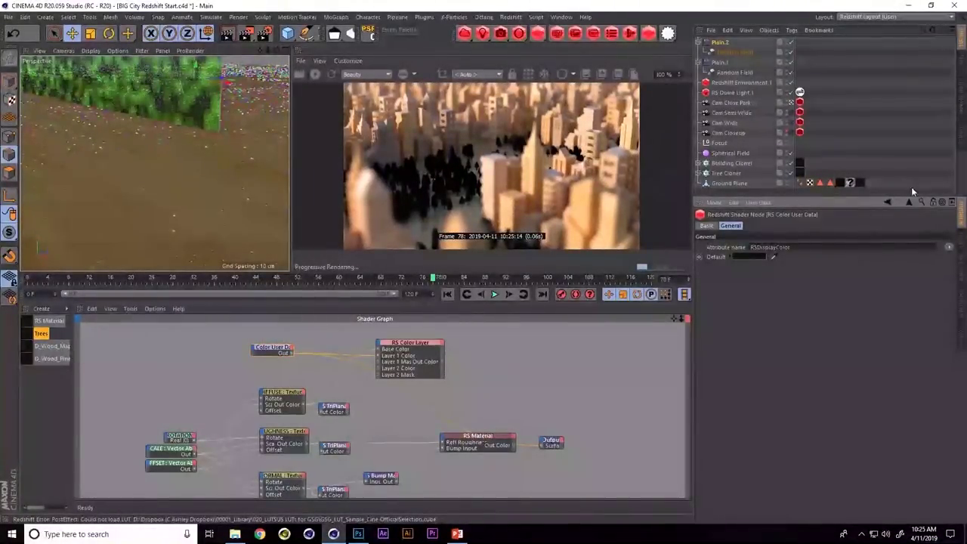
{"action": "left_click", "coordinate": [949, 247]}
{"action": "mouse_move", "coordinate": [941, 268]}
{"action": "left_click", "coordinate": [883, 277]}
{"action": "left_click_drag", "start_coordinate": [772, 195], "coordinate": [772, 218]}
{"action": "left_click", "coordinate": [726, 173]}
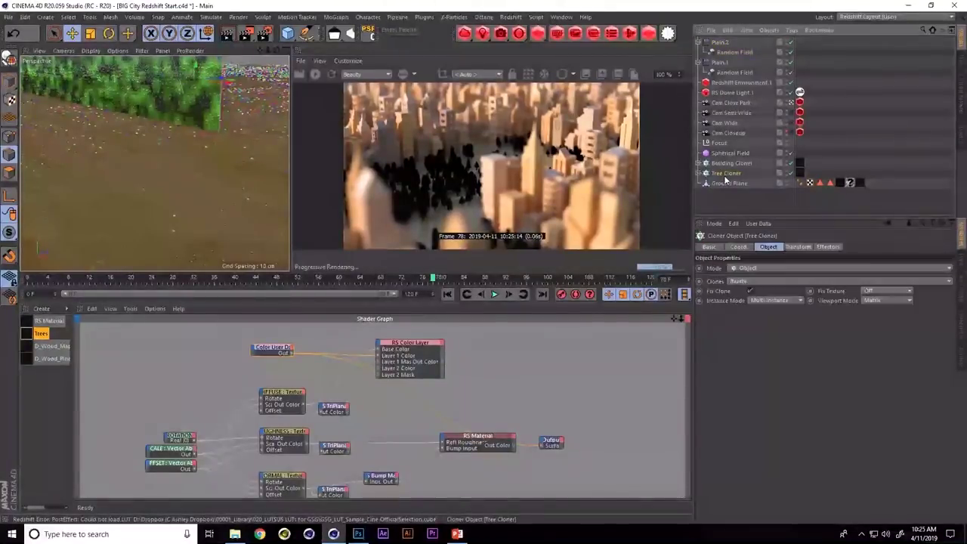
{"action": "left_click", "coordinate": [828, 247]}
{"action": "double_click", "coordinate": [749, 294]}
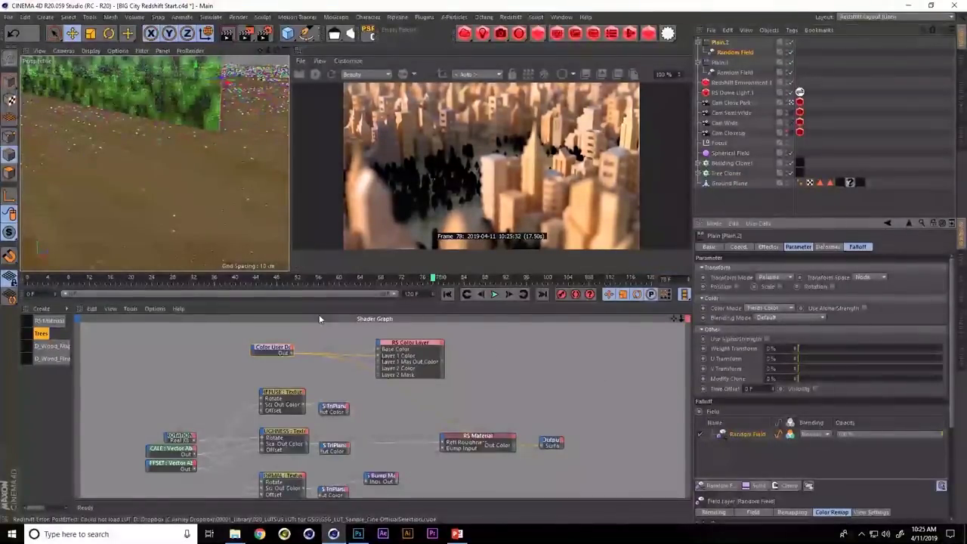
{"action": "left_click", "coordinate": [277, 359]}
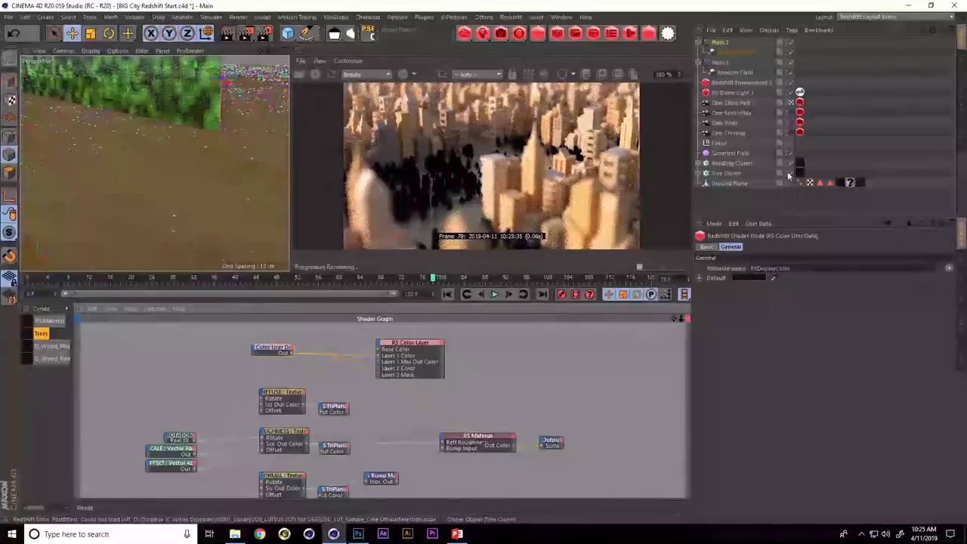
{"action": "left_click", "coordinate": [824, 183]}
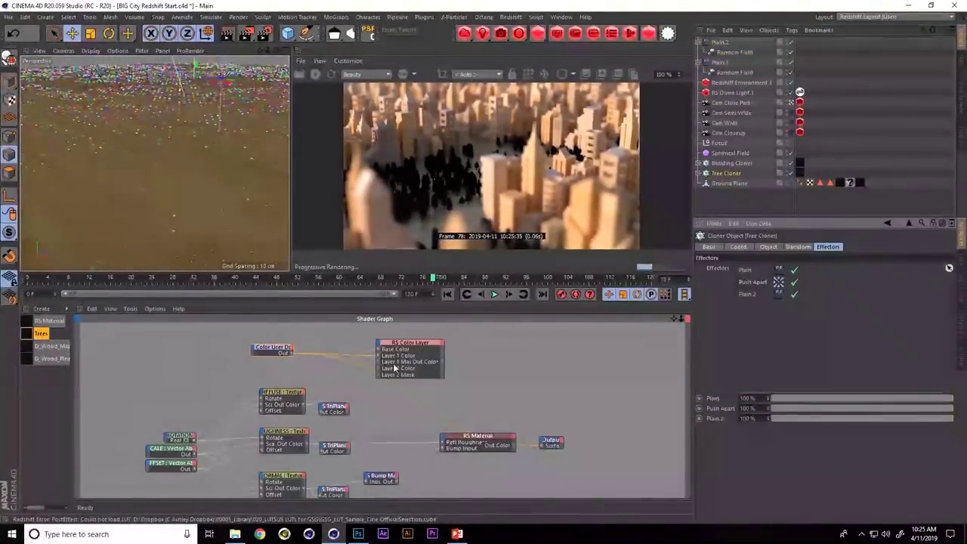
{"action": "left_click", "coordinate": [272, 338]}
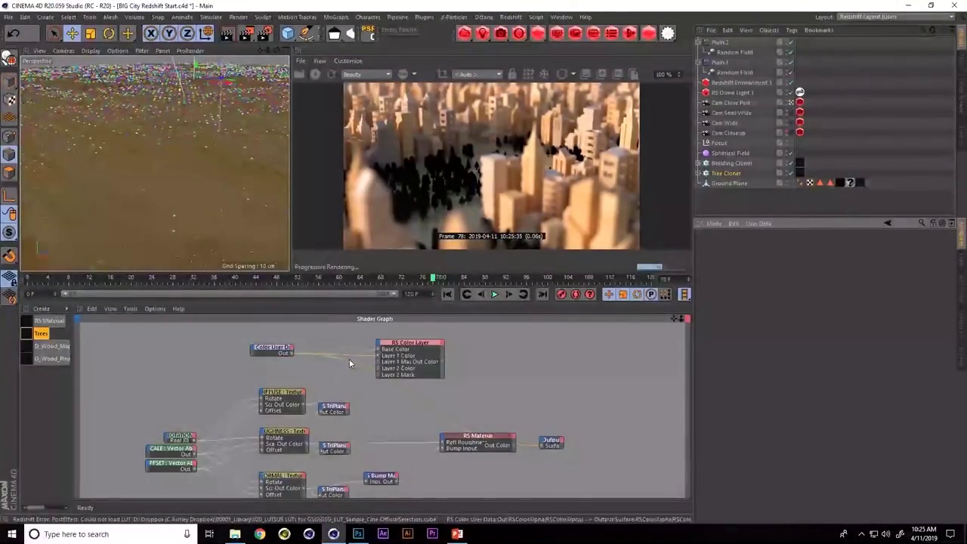
Make the RS Color Layer's Layer 1 colour bright green and raise its mask to about 0.731
{"action": "left_click", "coordinate": [409, 350]}
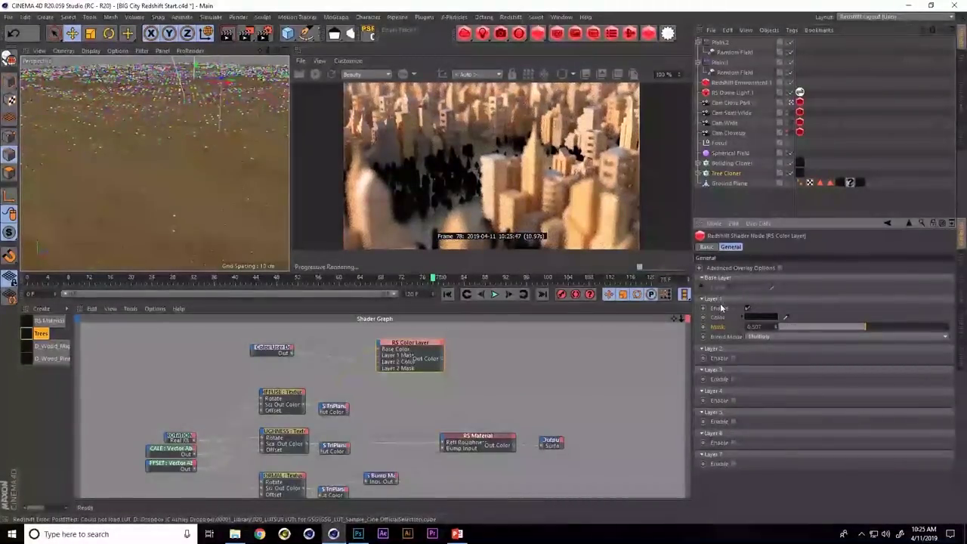
{"action": "left_click", "coordinate": [759, 317]}
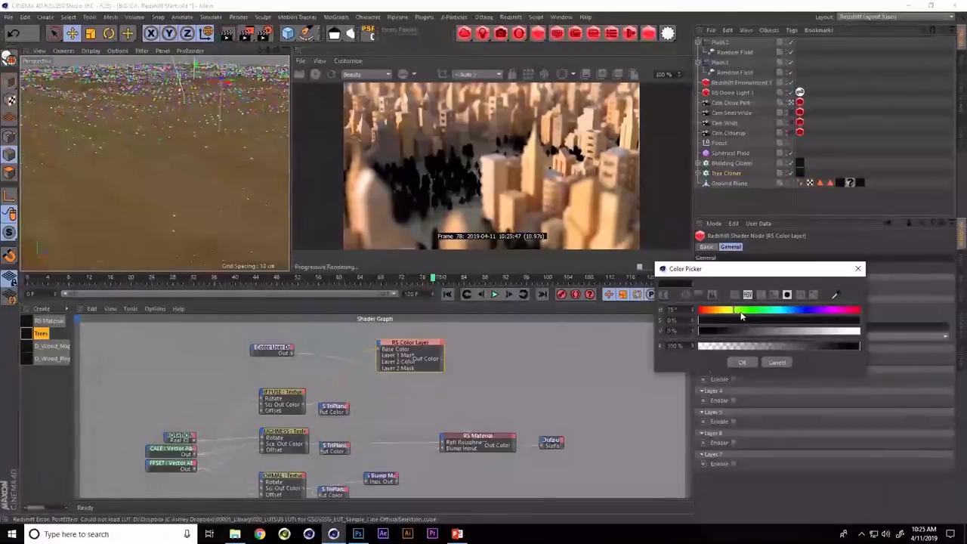
{"action": "mouse_move", "coordinate": [741, 313]}
{"action": "left_mouse_down"}
{"action": "mouse_move", "coordinate": [850, 330]}
{"action": "mouse_move", "coordinate": [831, 319]}
{"action": "left_mouse_up"}
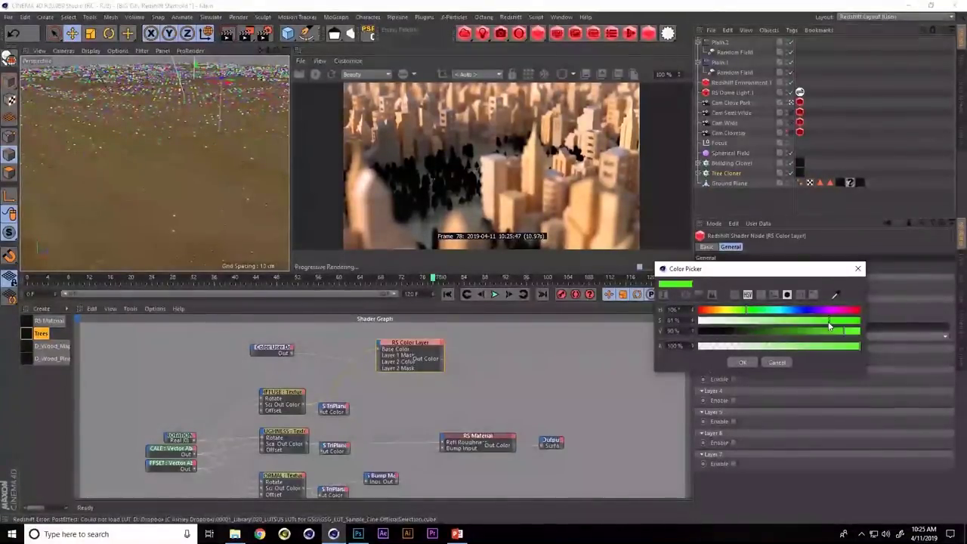
{"action": "left_click", "coordinate": [746, 361]}
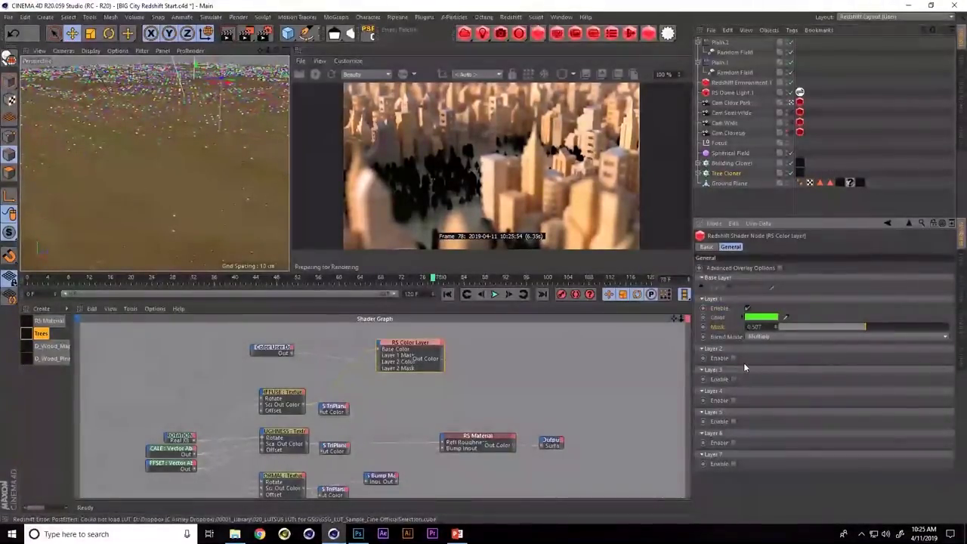
{"action": "left_click", "coordinate": [457, 343]}
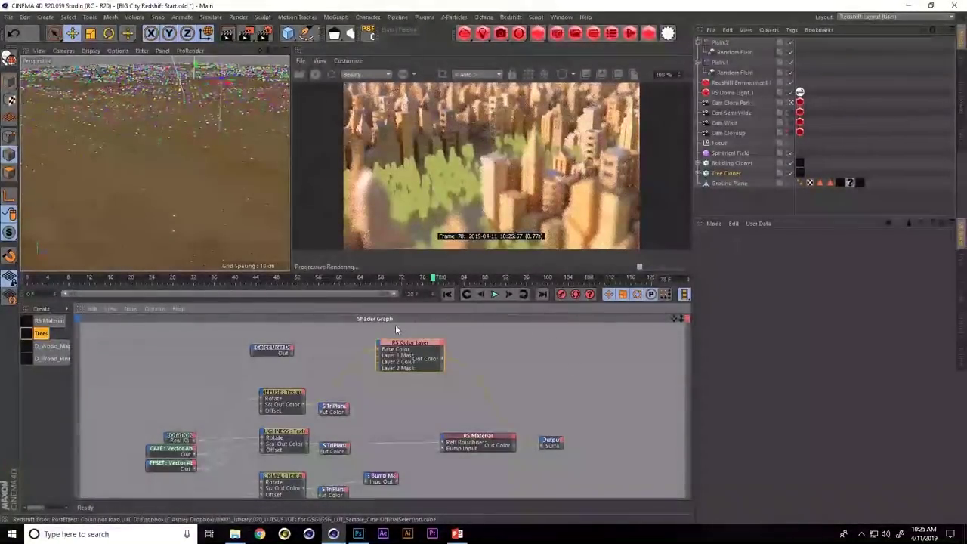
{"action": "left_click", "coordinate": [420, 330]}
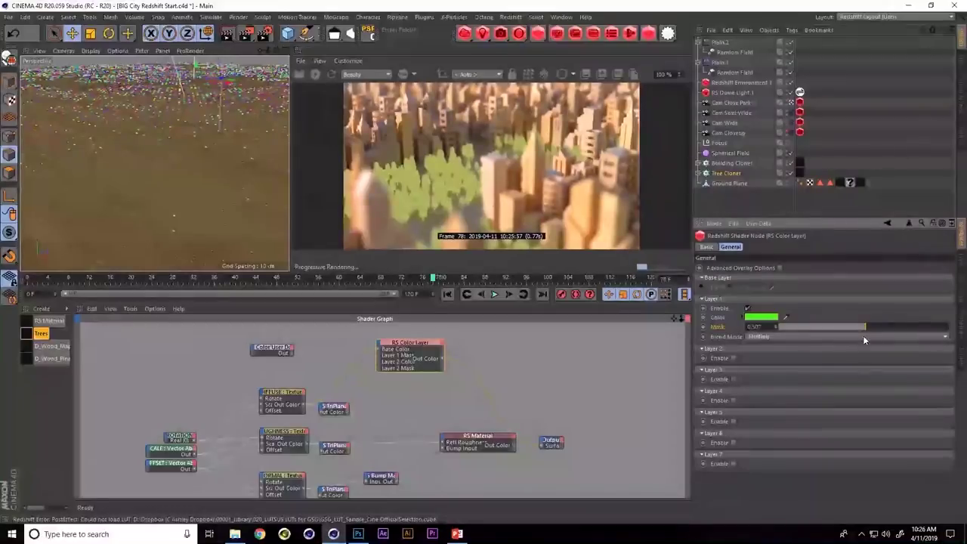
{"action": "left_click_drag", "start_coordinate": [878, 327], "coordinate": [922, 324]}
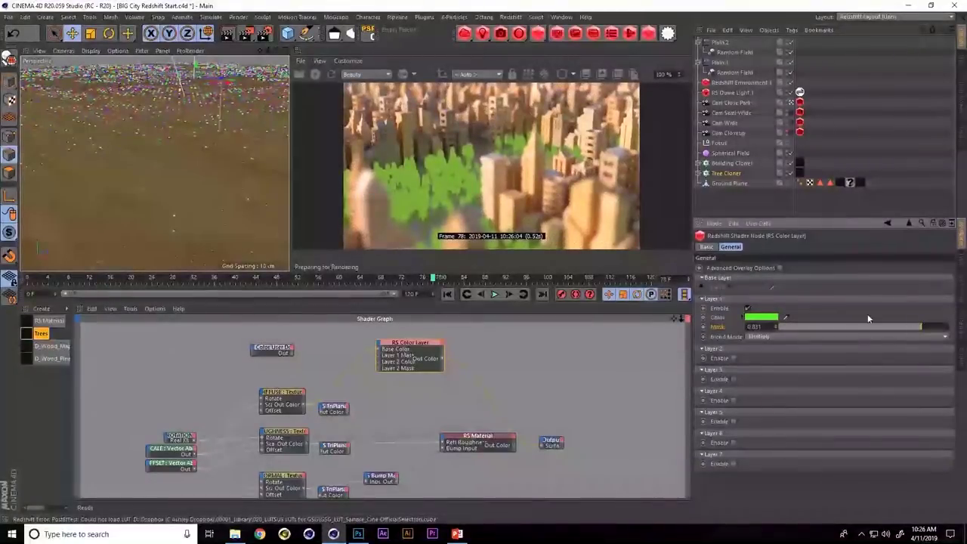
Wire Color User Data into the RS Color Layer and drag its output toward RS Material
{"action": "left_click", "coordinate": [261, 352]}
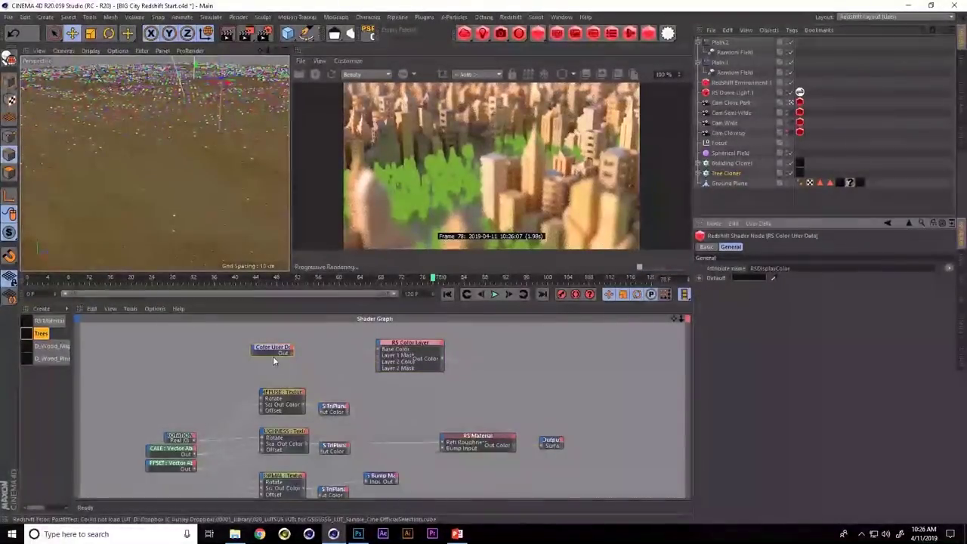
{"action": "left_click_drag", "start_coordinate": [287, 353], "coordinate": [380, 358]}
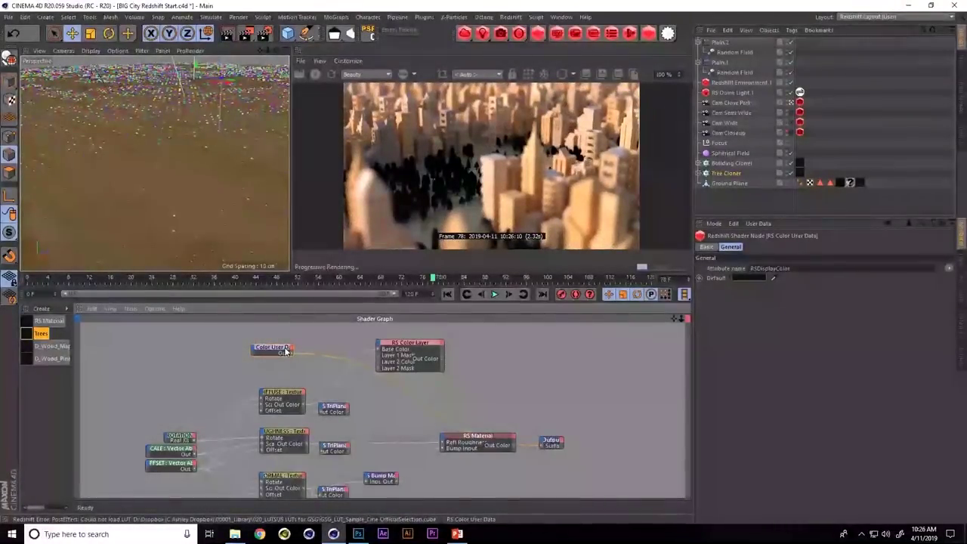
{"action": "left_click", "coordinate": [416, 347]}
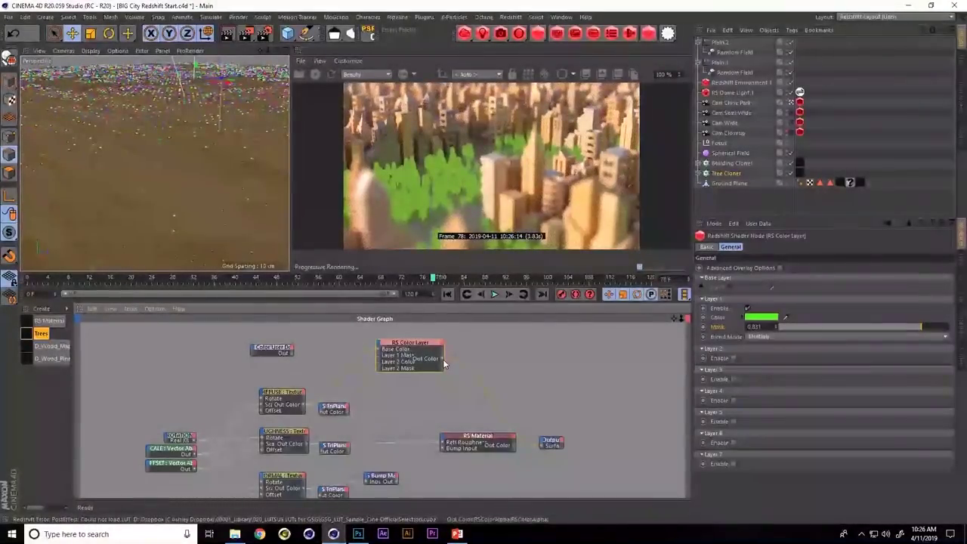
{"action": "left_click_drag", "start_coordinate": [443, 359], "coordinate": [443, 442]}
Plug the RS Color Layer output into the RS Material's Diffuse Color input
{"action": "mouse_move", "coordinate": [574, 406]}
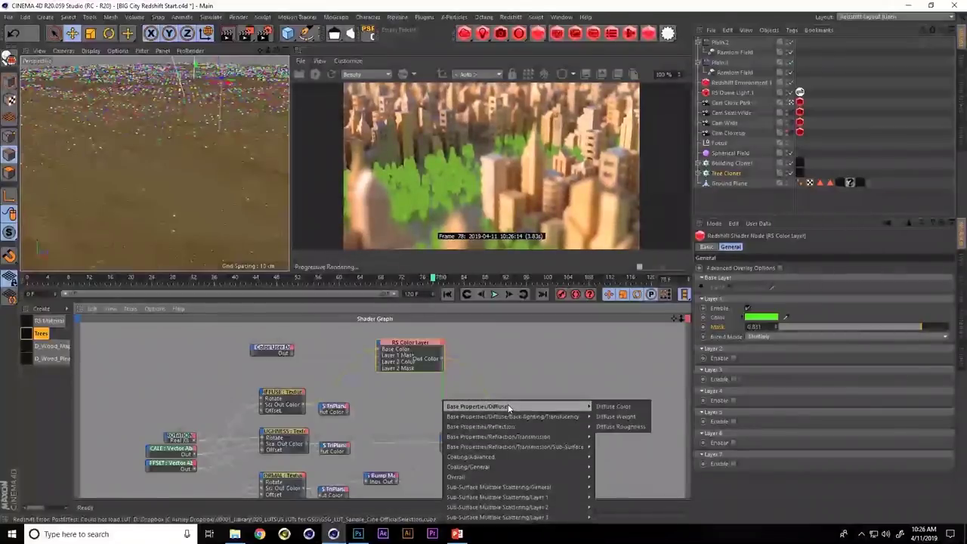
{"action": "left_click", "coordinate": [634, 427]}
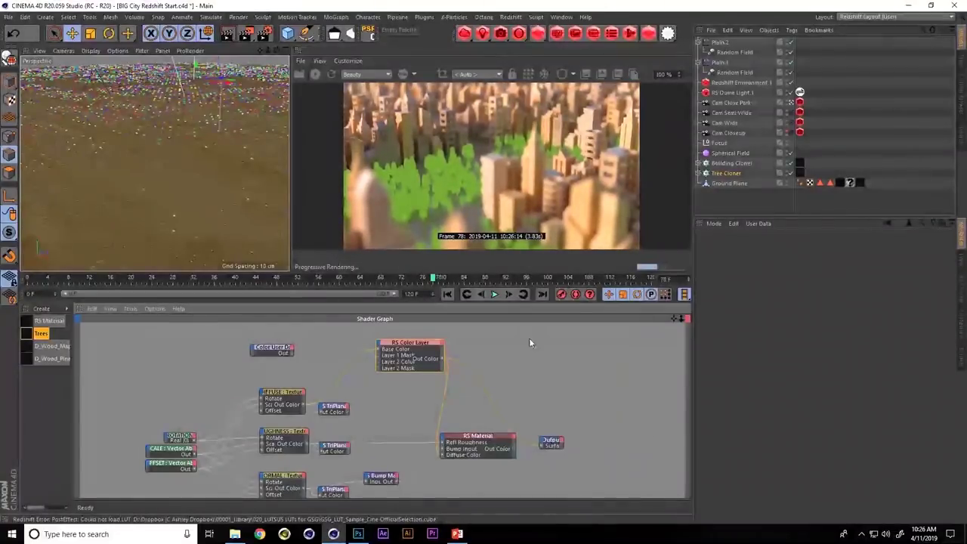
{"action": "left_click", "coordinate": [478, 436]}
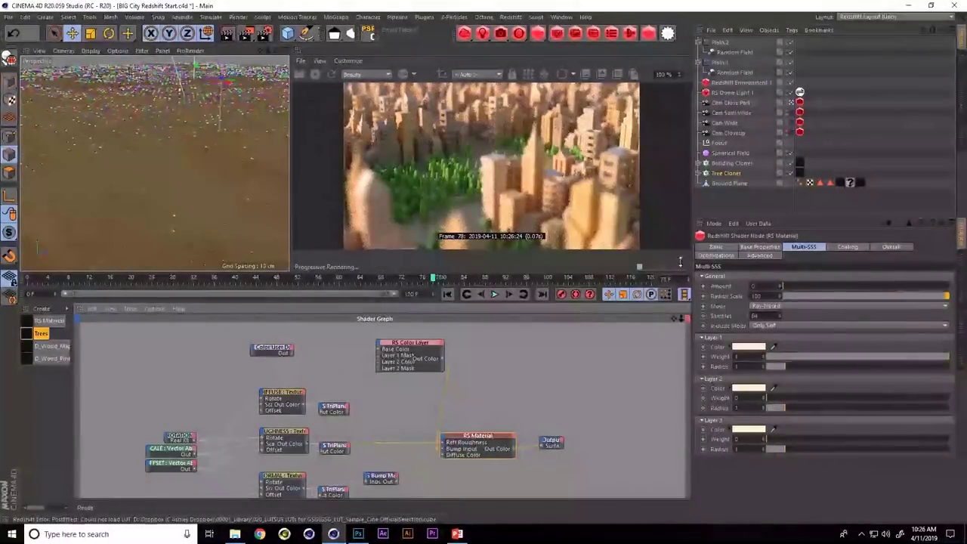
Try several scene cameras, settle on the close park view, and undock the RenderView
{"action": "left_click", "coordinate": [791, 113]}
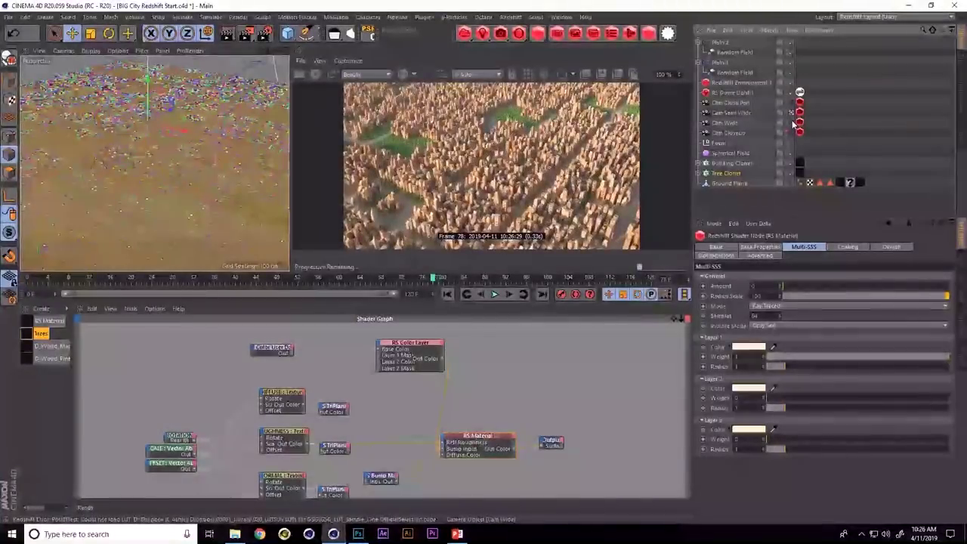
{"action": "left_click", "coordinate": [791, 127]}
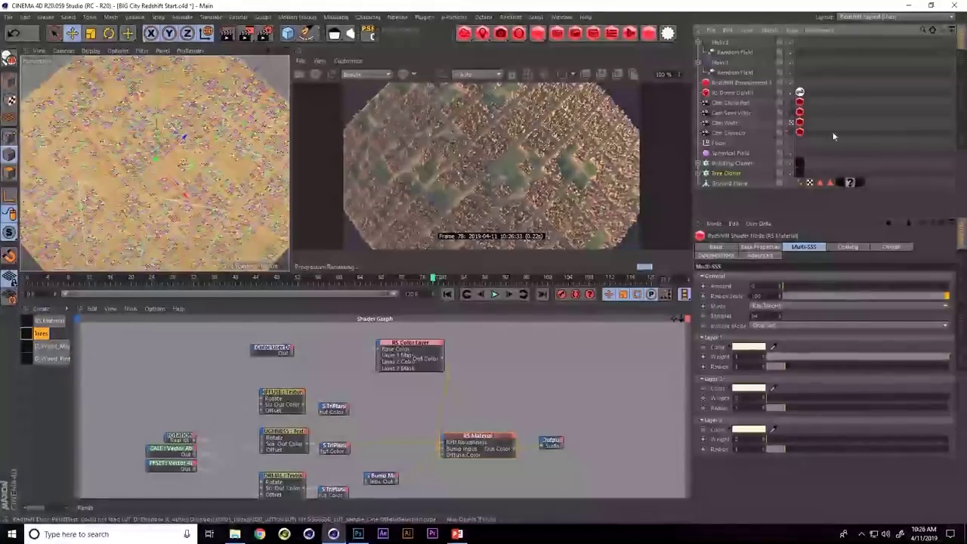
{"action": "left_click", "coordinate": [791, 117]}
{"action": "left_click", "coordinate": [791, 105]}
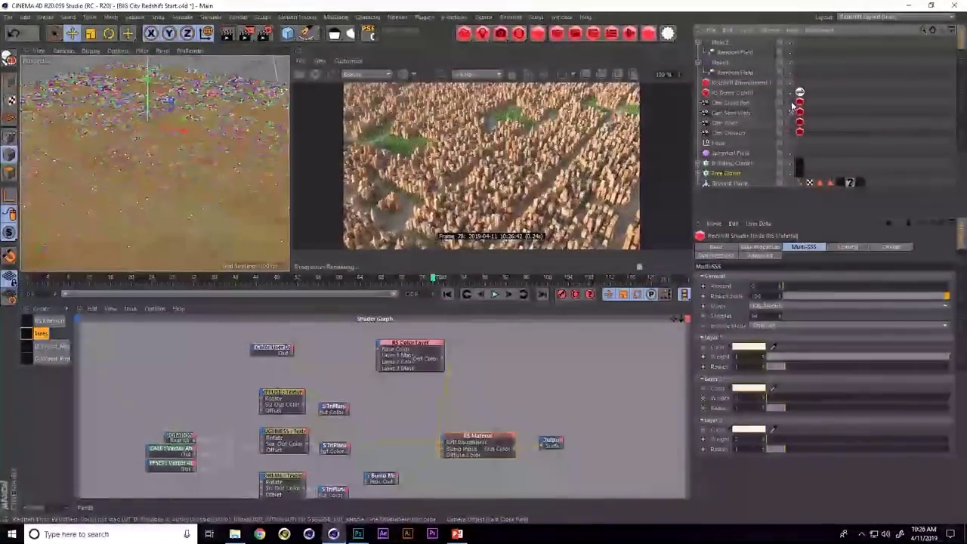
{"action": "left_click", "coordinate": [791, 110]}
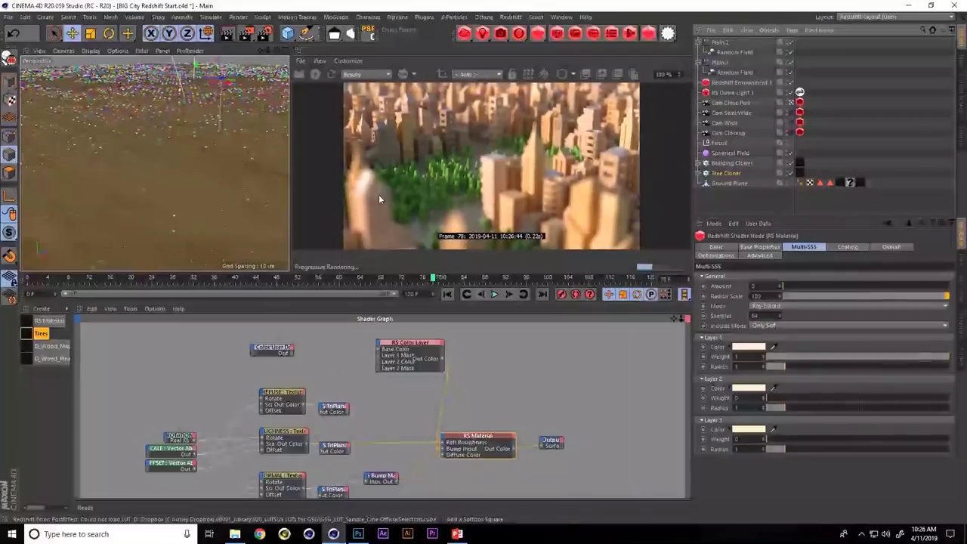
{"action": "left_click", "coordinate": [298, 54]}
Float and enlarge the Redshift RenderView, show Post Effects and collapse Color Management
{"action": "left_click", "coordinate": [337, 63]}
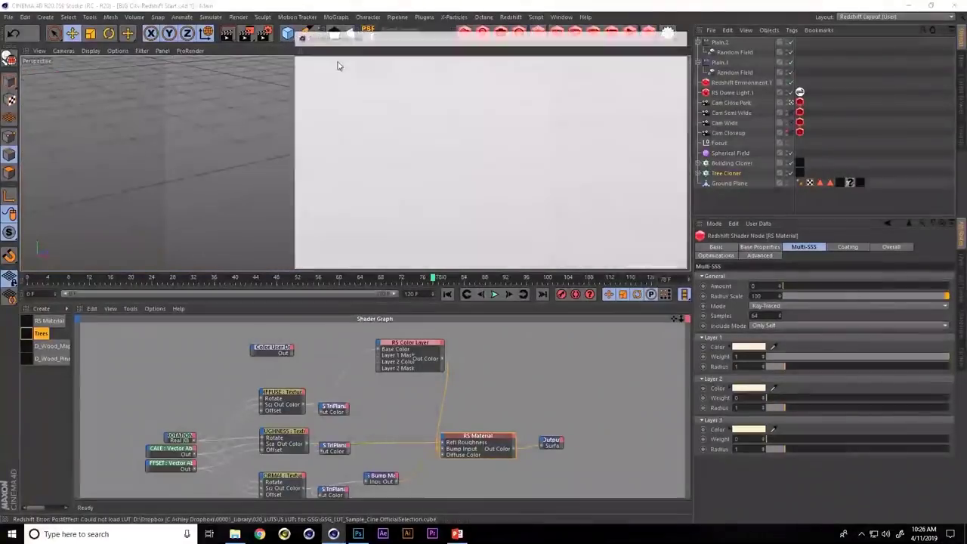
{"action": "left_click_drag", "start_coordinate": [366, 42], "coordinate": [162, 55]}
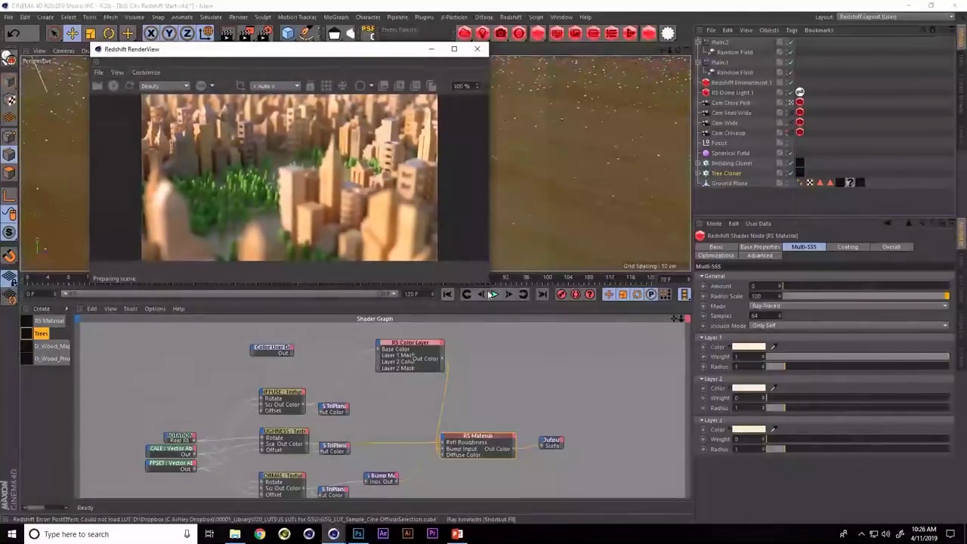
{"action": "left_click_drag", "start_coordinate": [488, 282], "coordinate": [707, 447]}
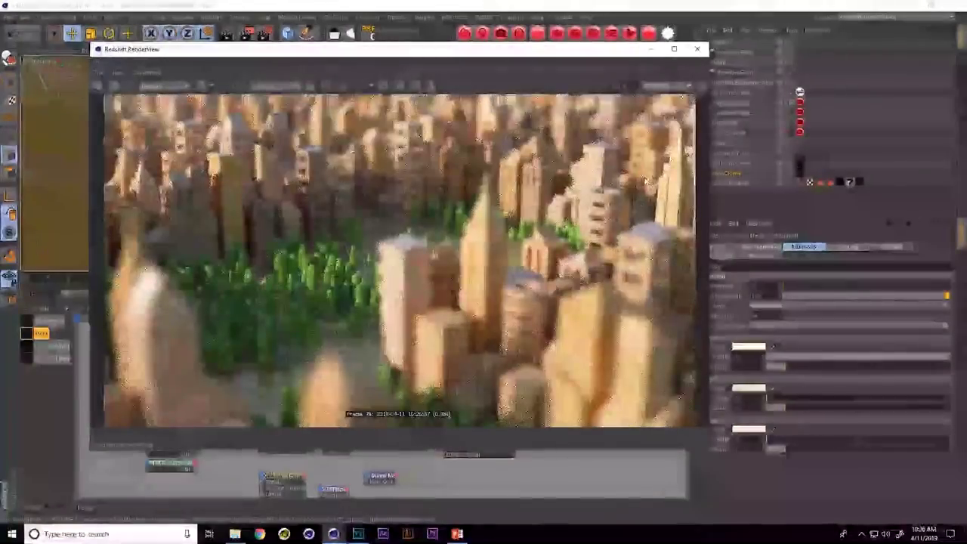
{"action": "left_click", "coordinate": [701, 86]}
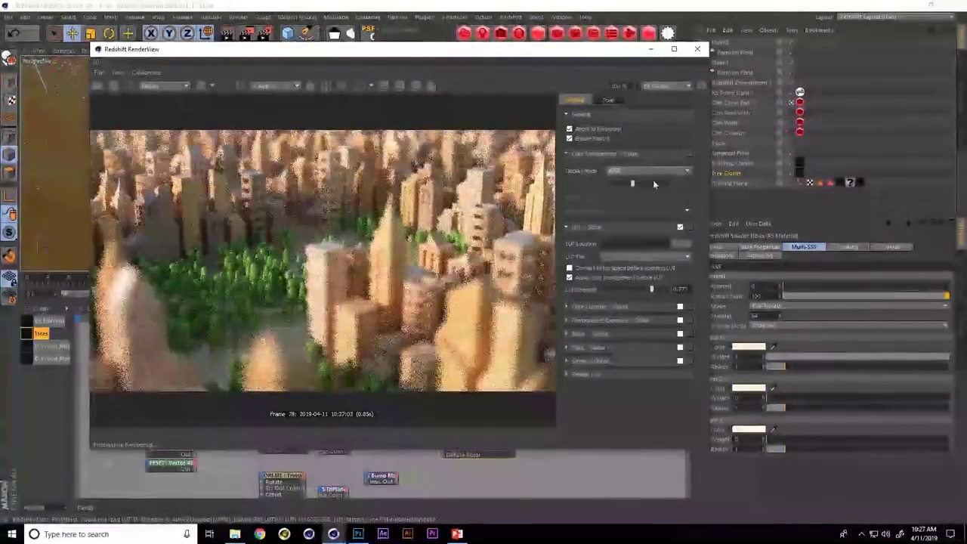
{"action": "left_click", "coordinate": [563, 154]}
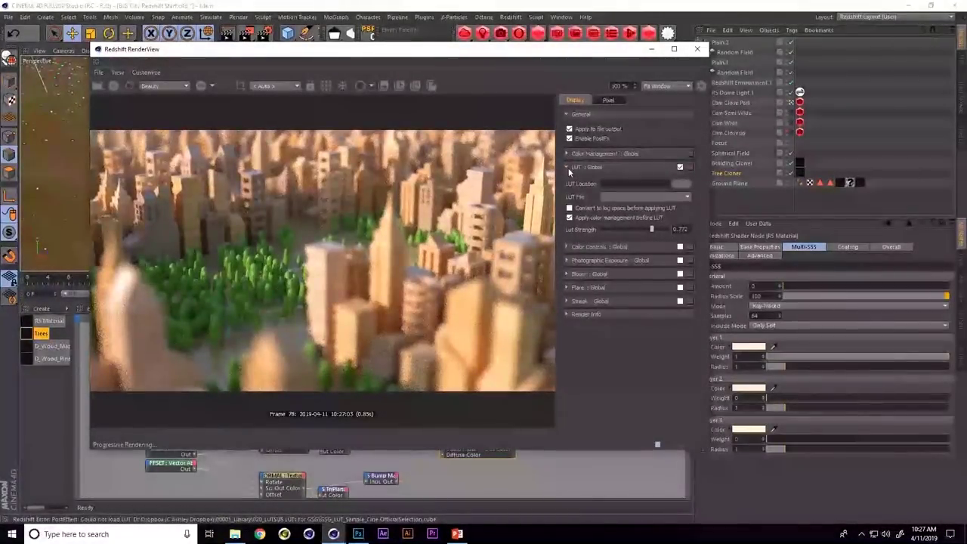
Enable LUT : Global and load the GSG 2383_Kodak_D65.cube file
{"action": "left_click", "coordinate": [567, 167]}
{"action": "left_click", "coordinate": [566, 167]}
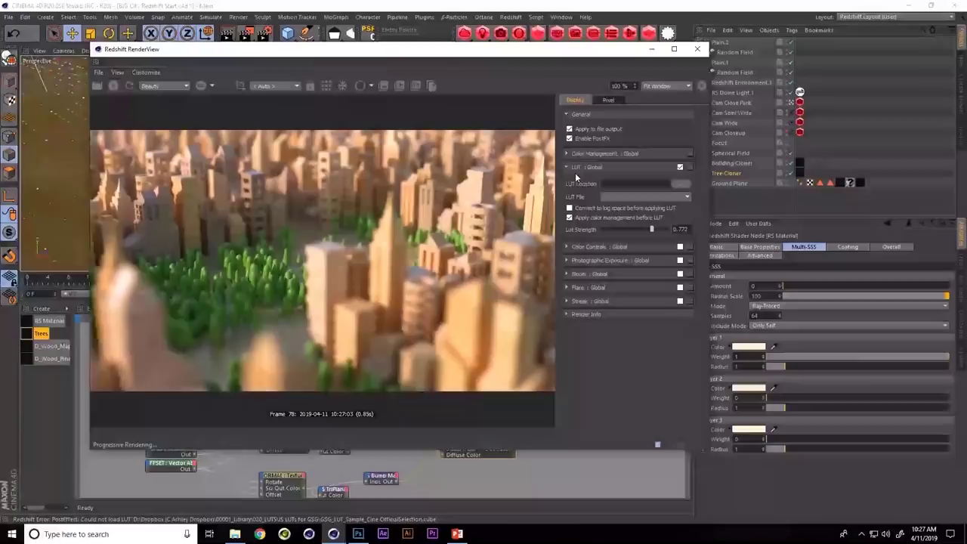
{"action": "left_click", "coordinate": [680, 168]}
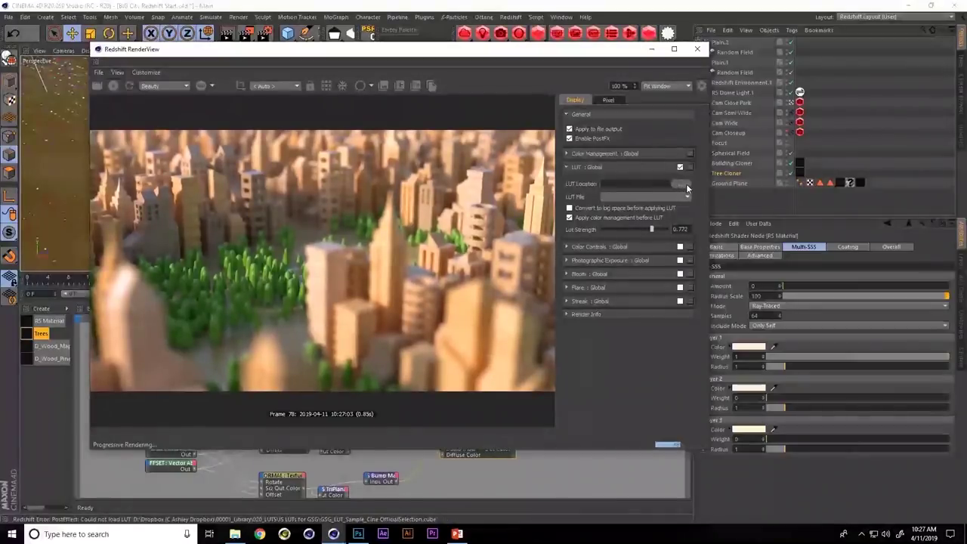
{"action": "left_click", "coordinate": [681, 183]}
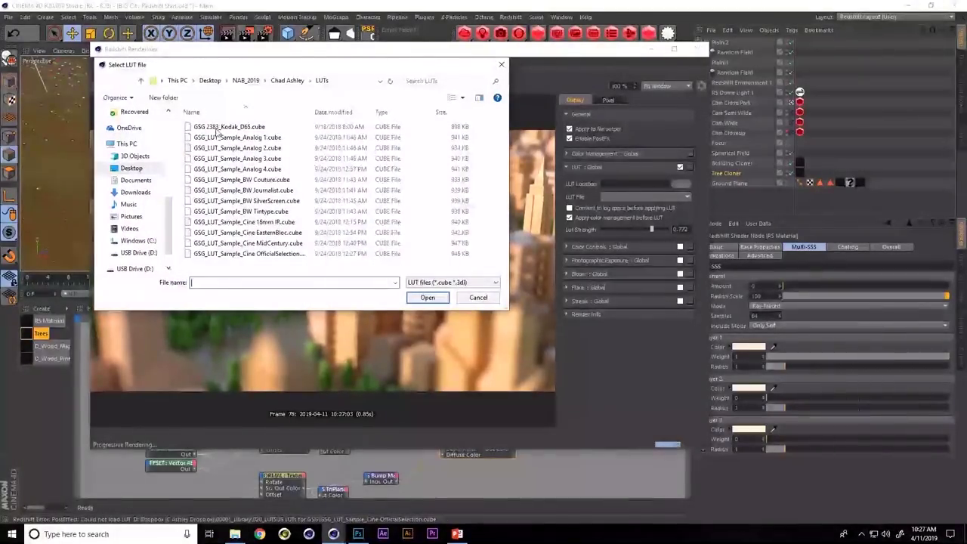
{"action": "double_click", "coordinate": [234, 127]}
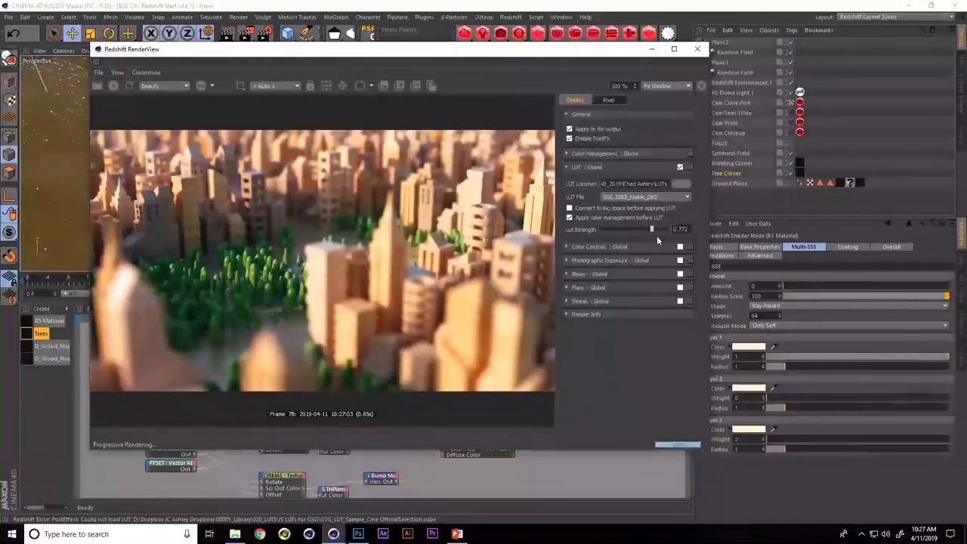
Set LUT Strength to 1.000 and choose the GSG_LUT_Sample_Analog 1 LUT
{"action": "left_click_drag", "start_coordinate": [652, 230], "coordinate": [511, 253]}
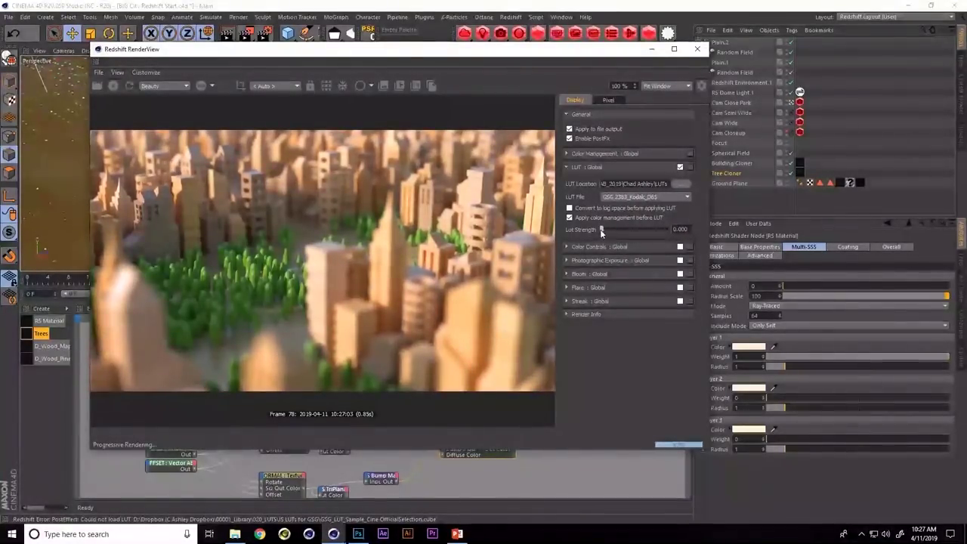
{"action": "left_click_drag", "start_coordinate": [601, 230], "coordinate": [673, 230]}
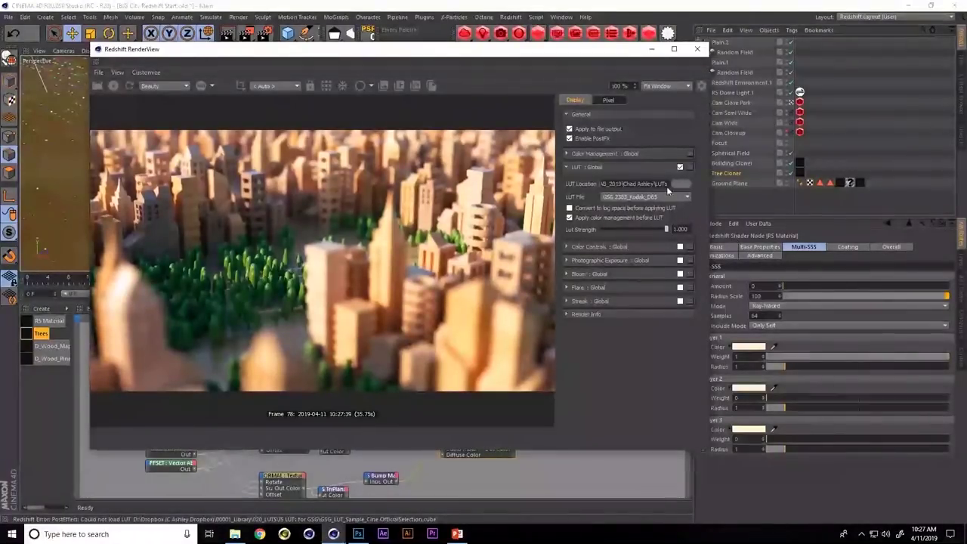
{"action": "left_click", "coordinate": [673, 198]}
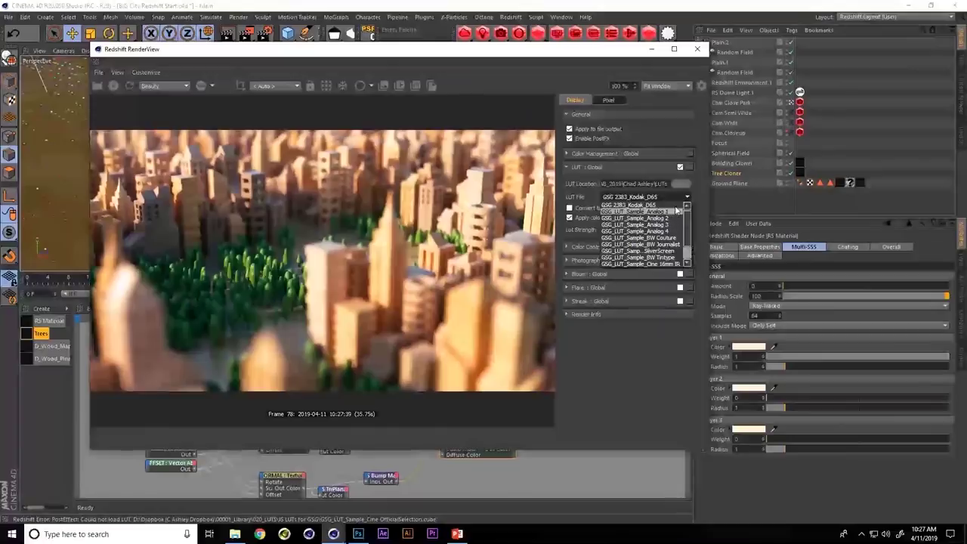
{"action": "left_click", "coordinate": [673, 199]}
{"action": "left_click", "coordinate": [673, 197]}
{"action": "left_click", "coordinate": [673, 194]}
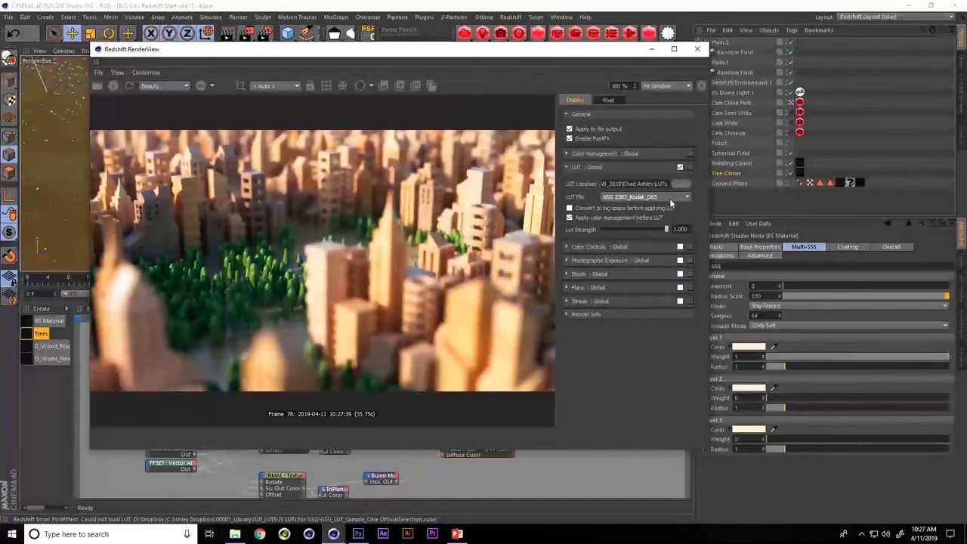
{"action": "left_click", "coordinate": [669, 198]}
{"action": "left_click", "coordinate": [669, 201]}
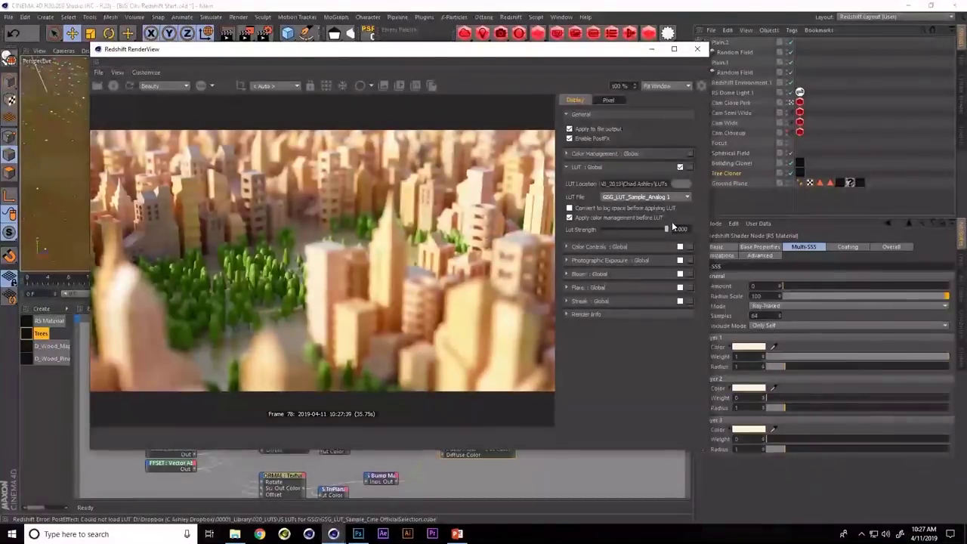
Step through the Analog 2, BW and Cine sample LUTs to Cine MidCentury
{"action": "key", "text": "Down"}
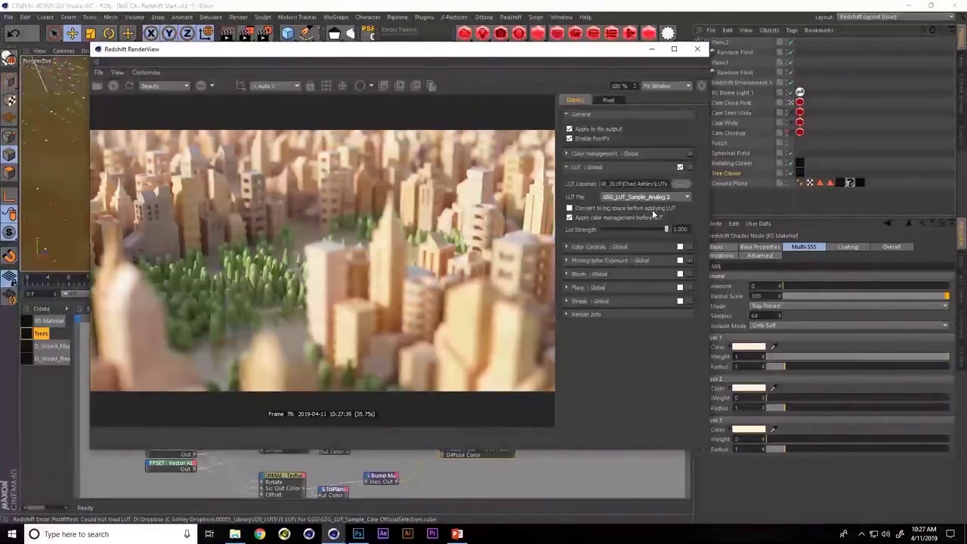
{"action": "key", "text": "Down"}
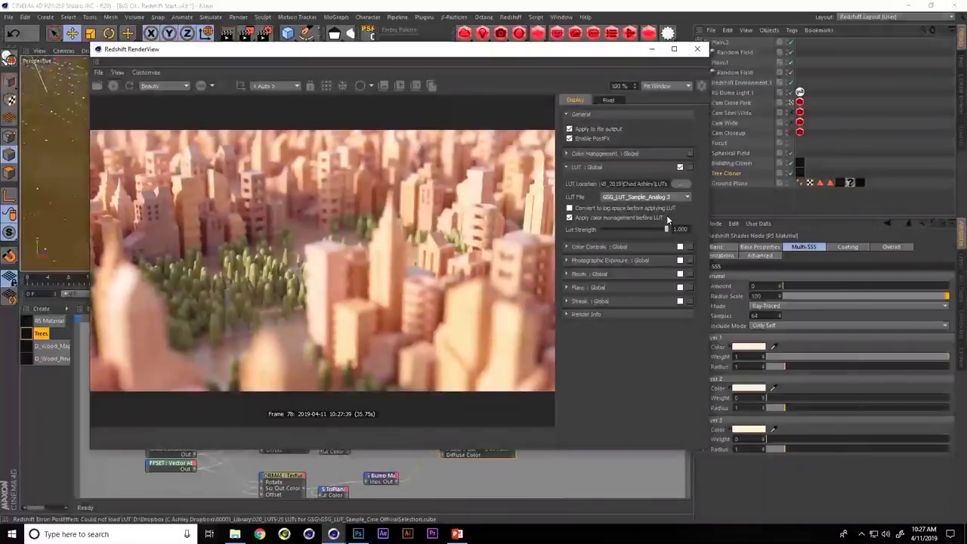
{"action": "key", "text": "Down"}
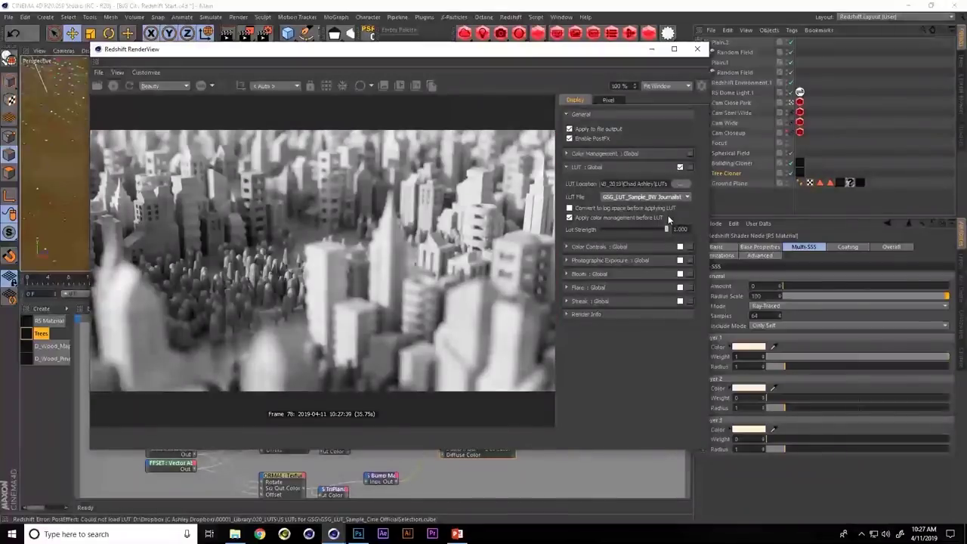
{"action": "key", "text": "Down"}
{"action": "key", "text": "Down"}
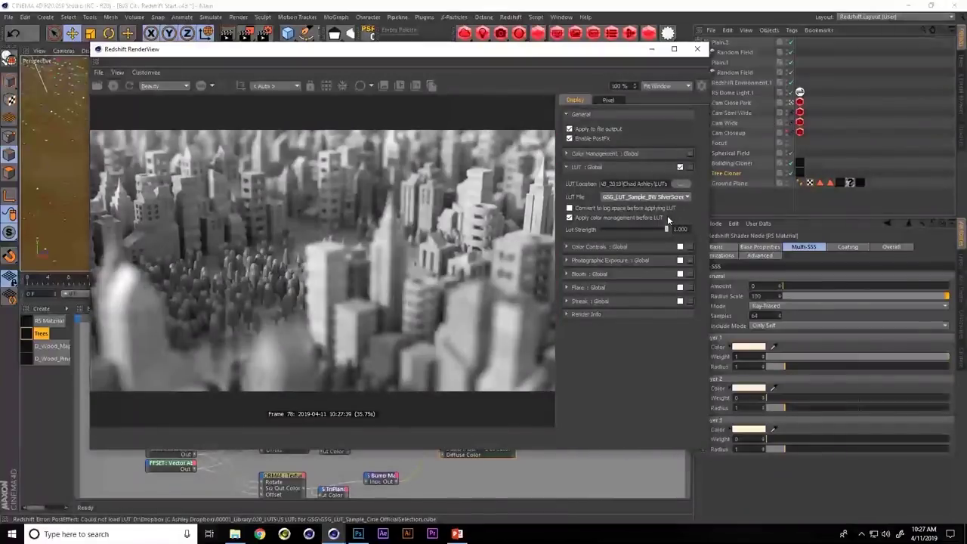
{"action": "key", "text": "Down"}
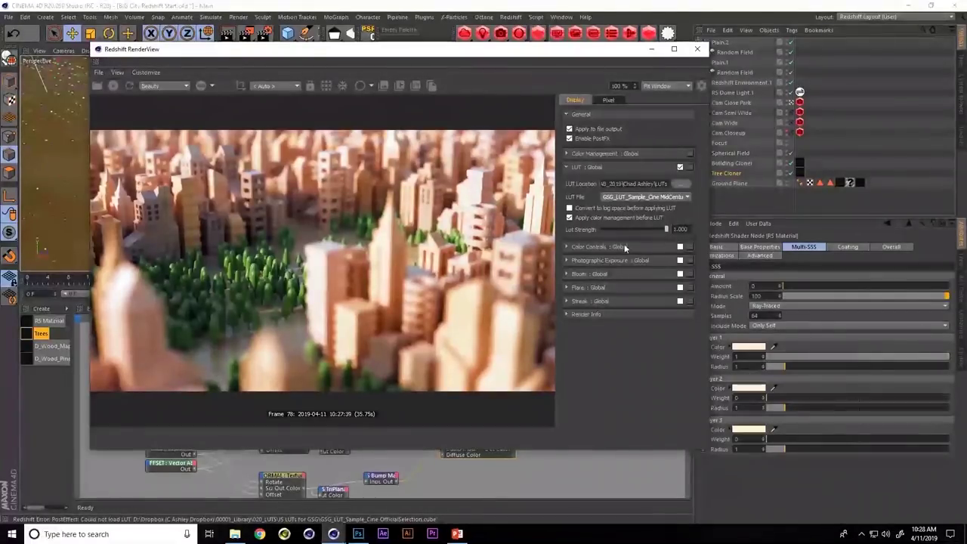
Enable Photographic Exposure with Allow Desaturation on and Allowed Overexposure at 0.091
{"action": "left_click", "coordinate": [567, 168]}
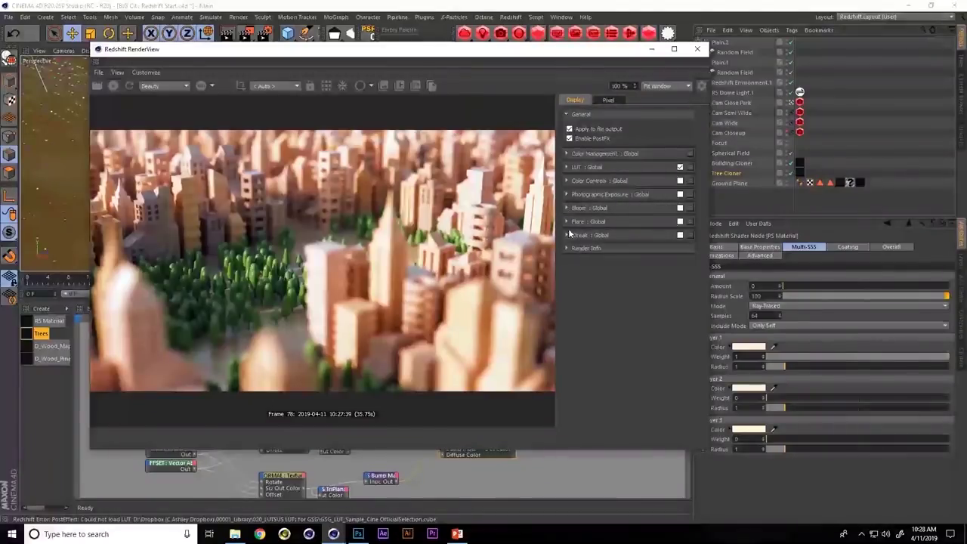
{"action": "left_click", "coordinate": [567, 194]}
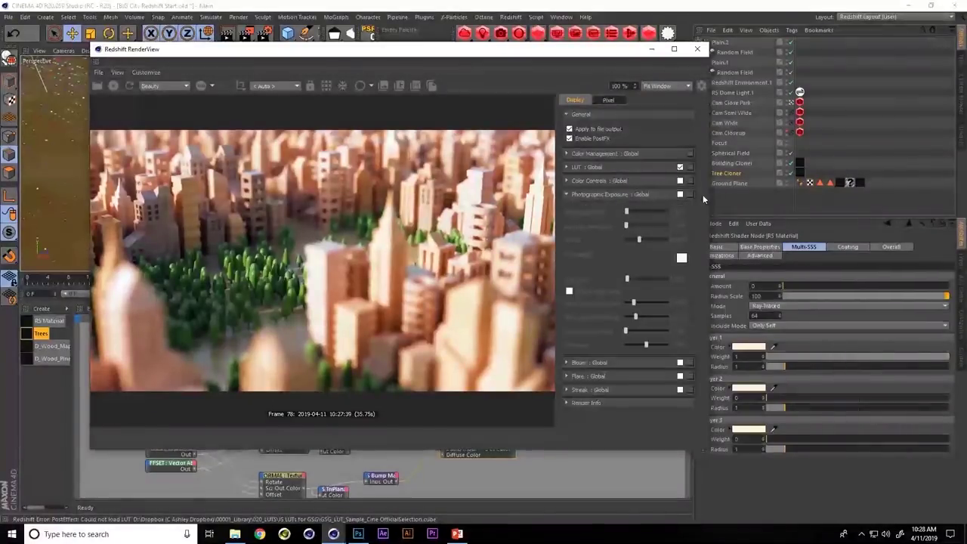
{"action": "left_click", "coordinate": [680, 195]}
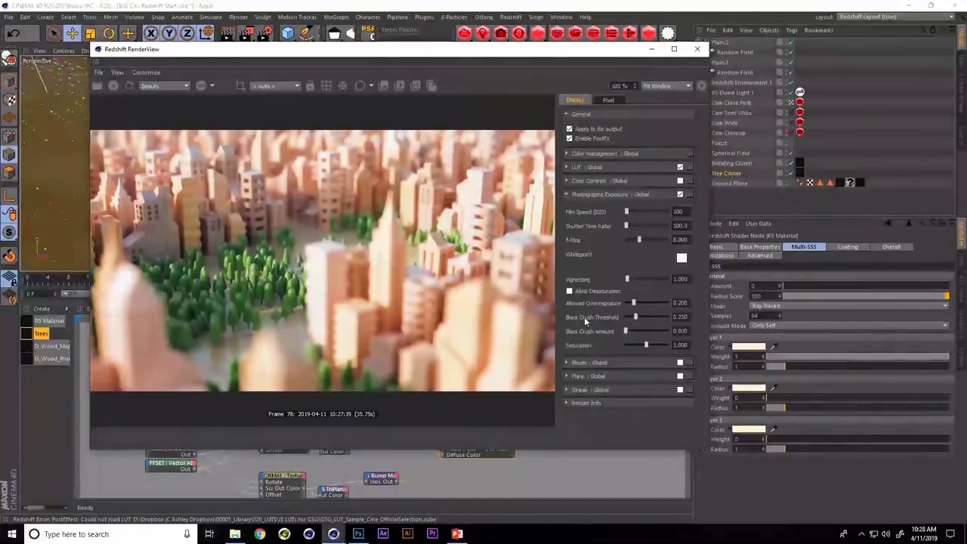
{"action": "left_click", "coordinate": [570, 293]}
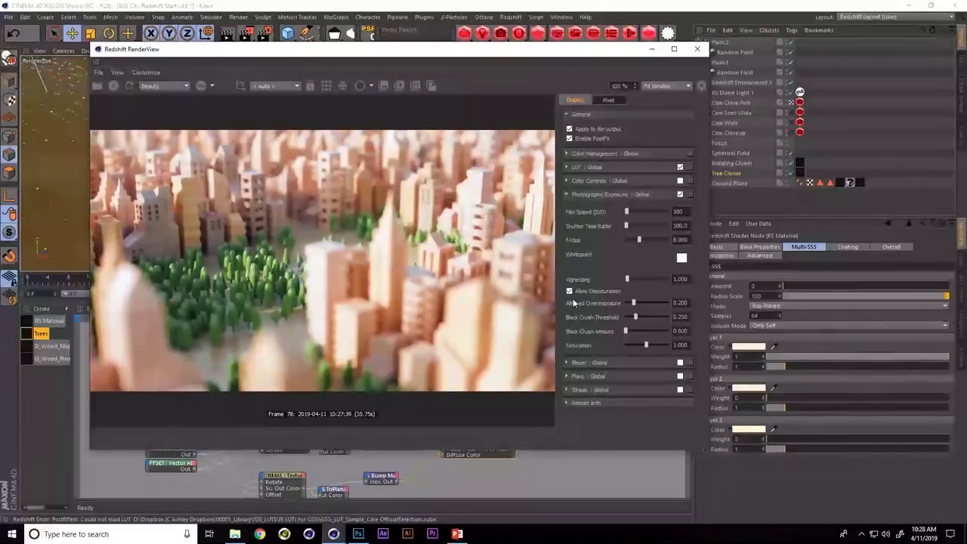
{"action": "left_click", "coordinate": [571, 291]}
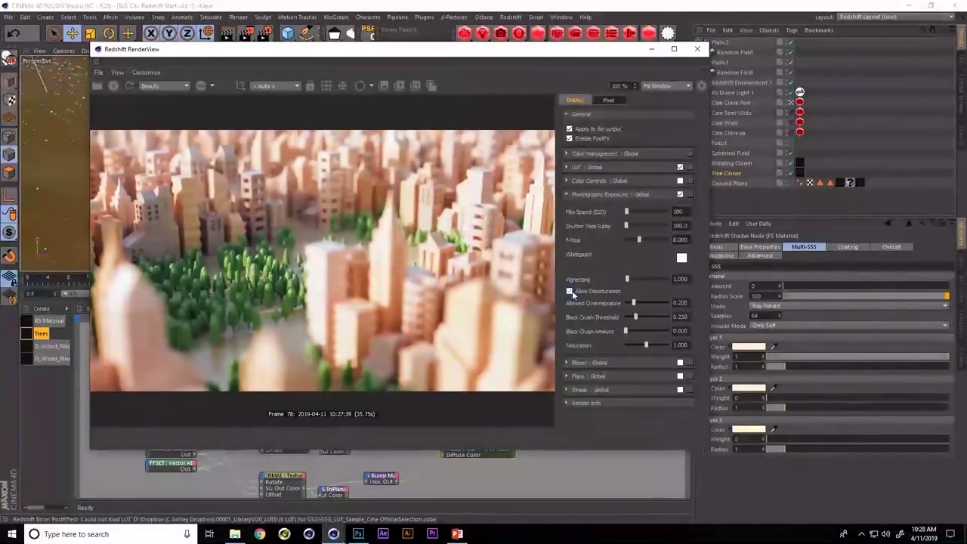
{"action": "left_click", "coordinate": [571, 291]}
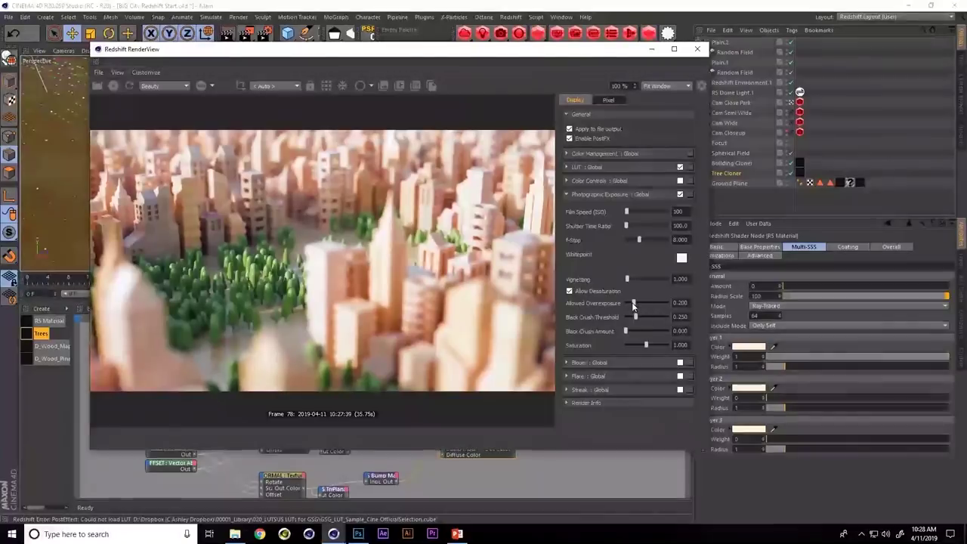
{"action": "left_click_drag", "start_coordinate": [634, 303], "coordinate": [632, 303]}
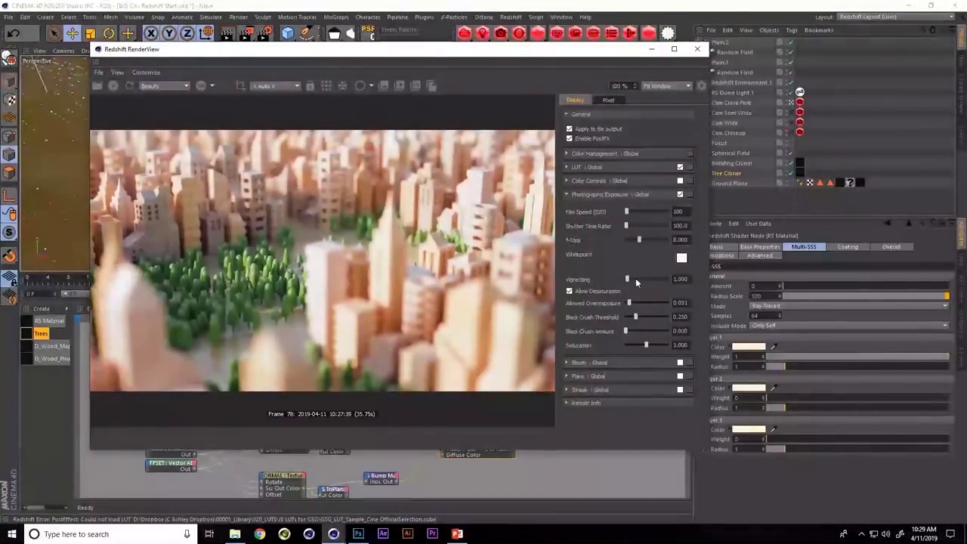
{"action": "left_click", "coordinate": [566, 195]}
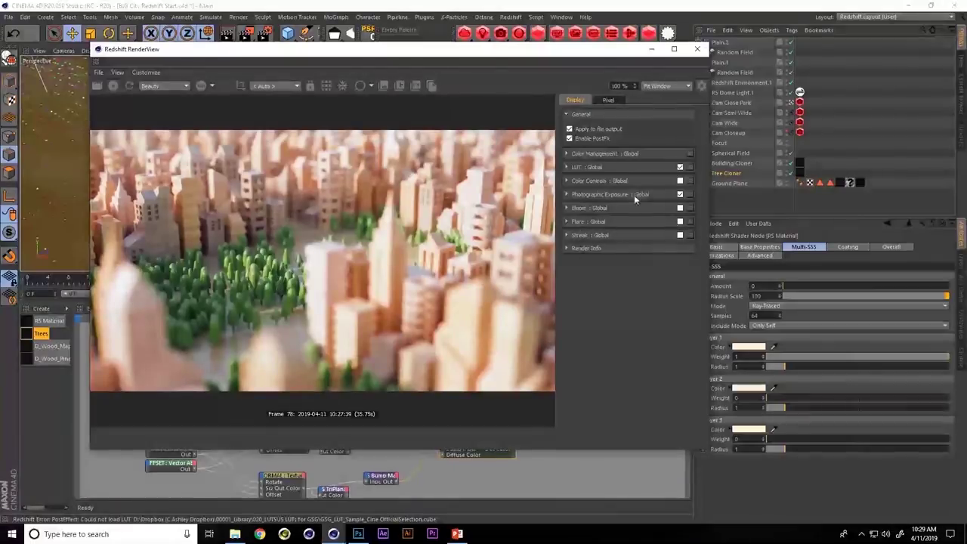
Enable Bloom : Global with Bloom Threshold about 2.521 and Bloom Intensity 4.000
{"action": "left_click", "coordinate": [566, 207]}
{"action": "left_click", "coordinate": [680, 210]}
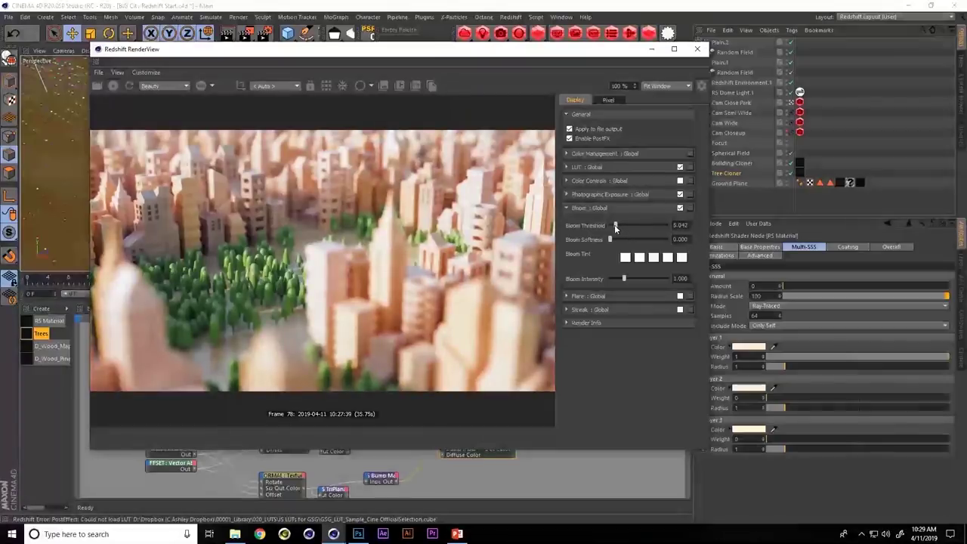
{"action": "left_click_drag", "start_coordinate": [614, 224], "coordinate": [613, 225]}
{"action": "left_click_drag", "start_coordinate": [613, 225], "coordinate": [613, 228]}
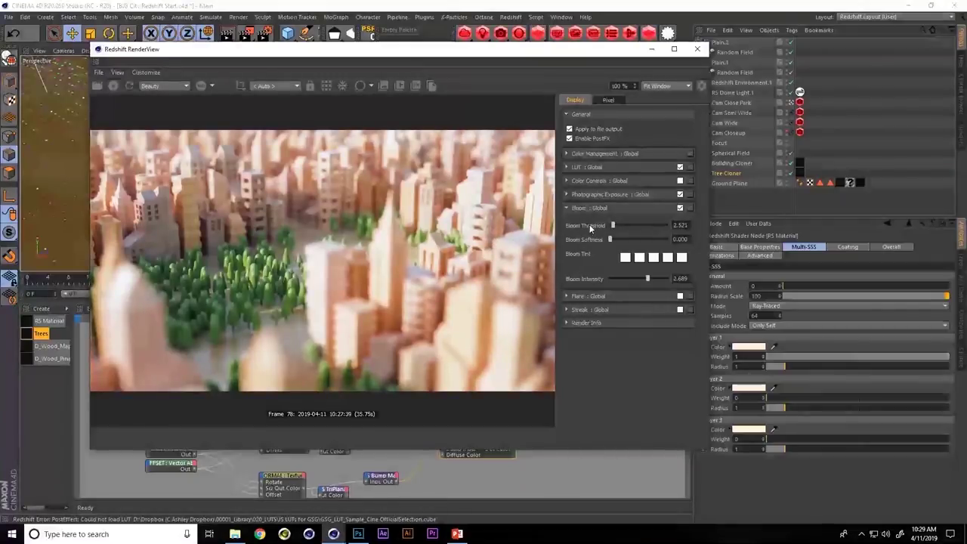
{"action": "left_click_drag", "start_coordinate": [613, 225], "coordinate": [610, 234]}
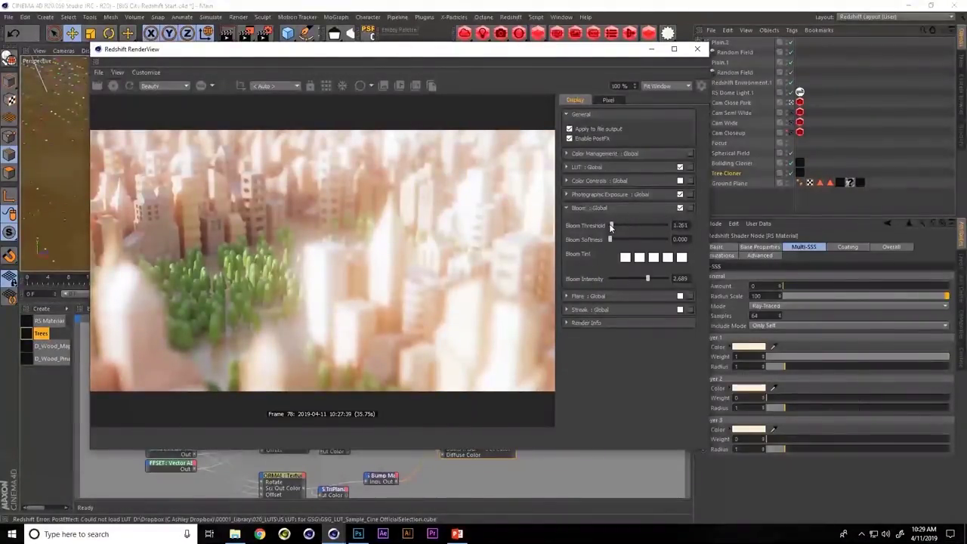
{"action": "left_click_drag", "start_coordinate": [612, 225], "coordinate": [613, 225]}
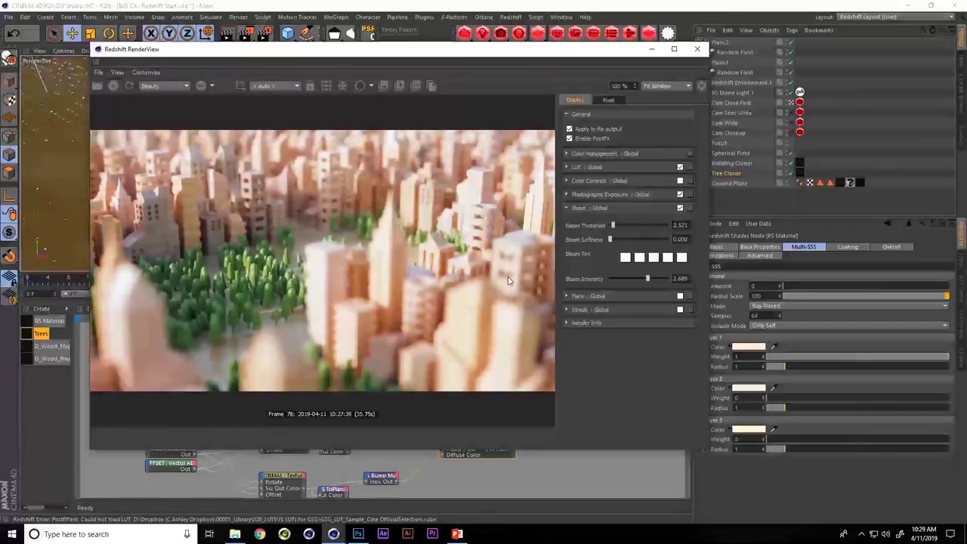
{"action": "left_click_drag", "start_coordinate": [641, 278], "coordinate": [746, 287]}
{"action": "left_click_drag", "start_coordinate": [611, 224], "coordinate": [611, 222]}
Collapse Bloom, reposition and enlarge the RenderView, and make Cam Semi Wide active
{"action": "left_click", "coordinate": [565, 207]}
{"action": "left_click_drag", "start_coordinate": [602, 50], "coordinate": [644, 57]}
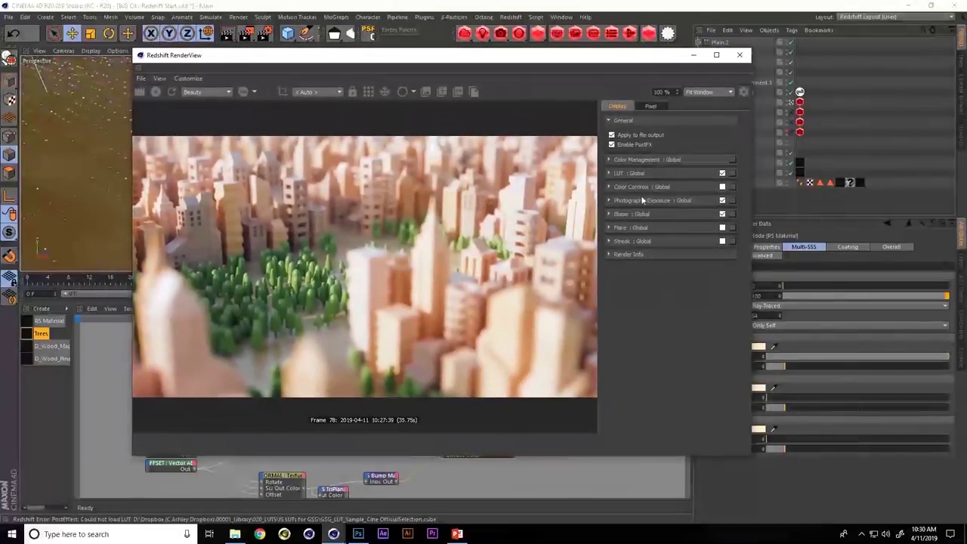
{"action": "left_click_drag", "start_coordinate": [753, 455], "coordinate": [884, 453]}
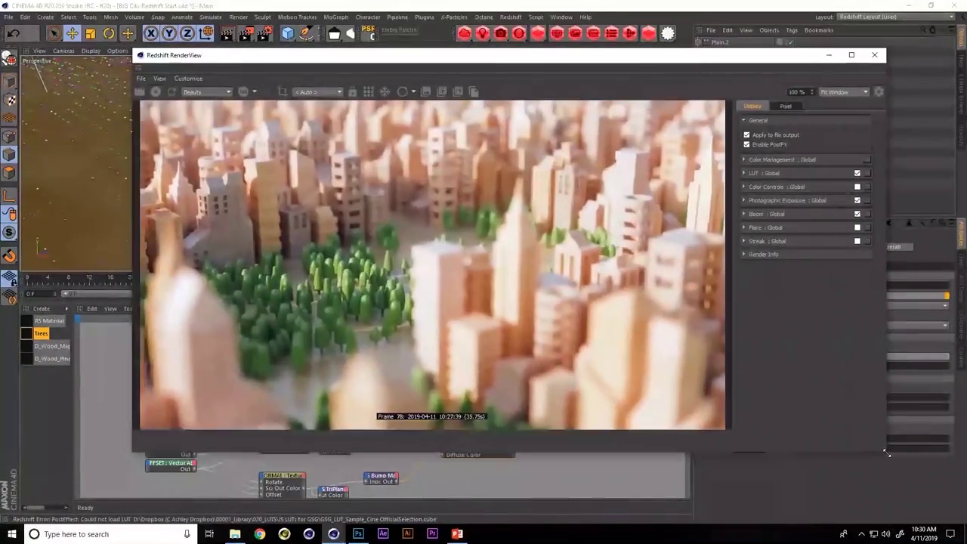
{"action": "left_click_drag", "start_coordinate": [792, 64], "coordinate": [747, 167]}
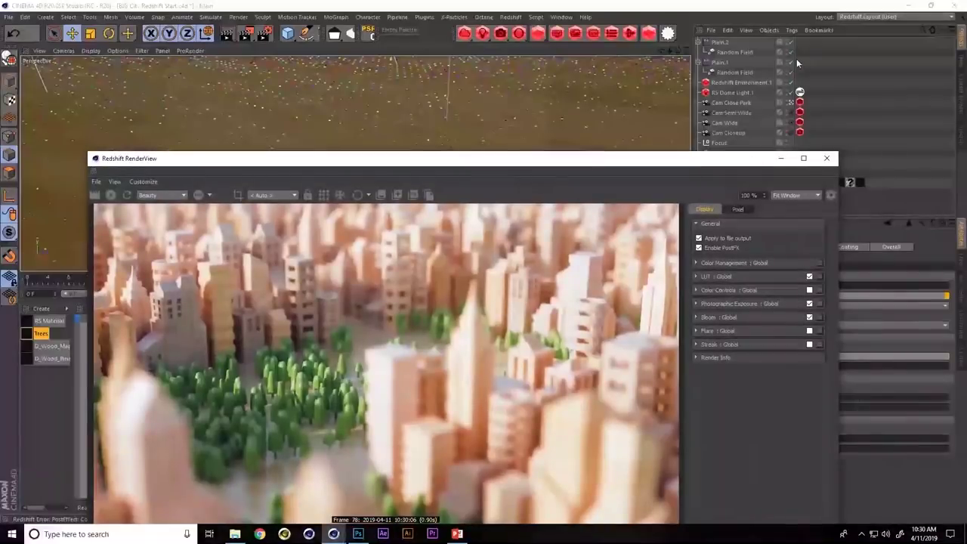
{"action": "left_click", "coordinate": [792, 113]}
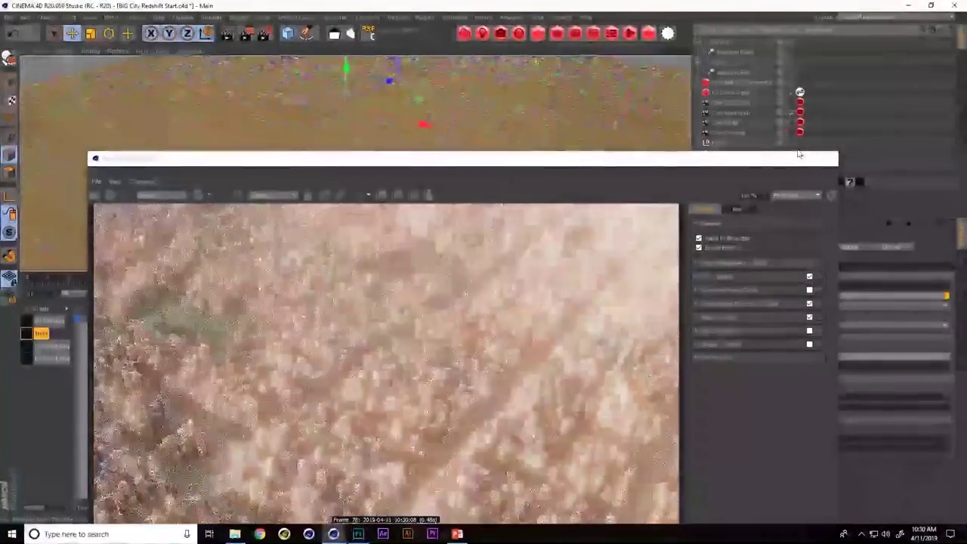
{"action": "left_click_drag", "start_coordinate": [697, 160], "coordinate": [697, 93]}
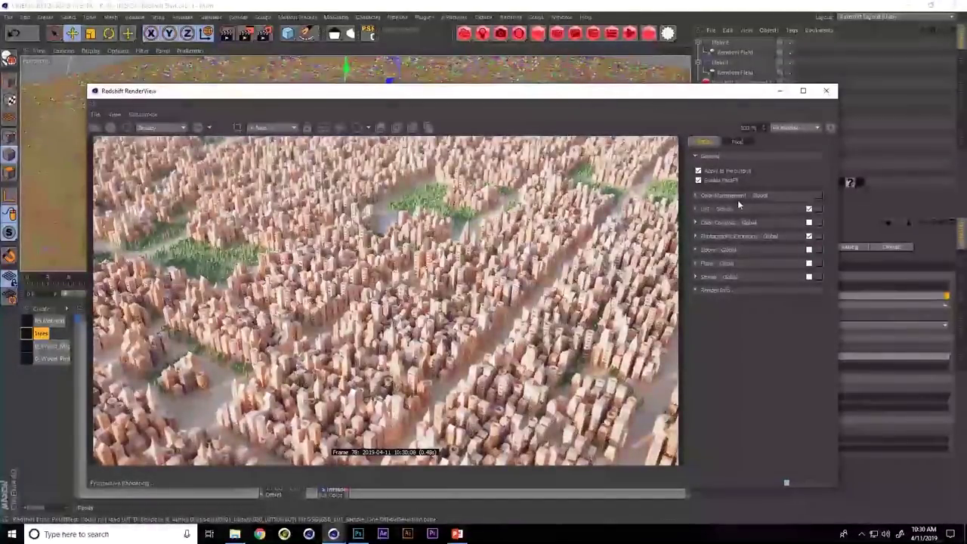
Apply the GSG 2383_Kodak_D65 LUT, hide the post-effects panel and fit the window
{"action": "left_click", "coordinate": [696, 208]}
{"action": "left_click", "coordinate": [814, 238]}
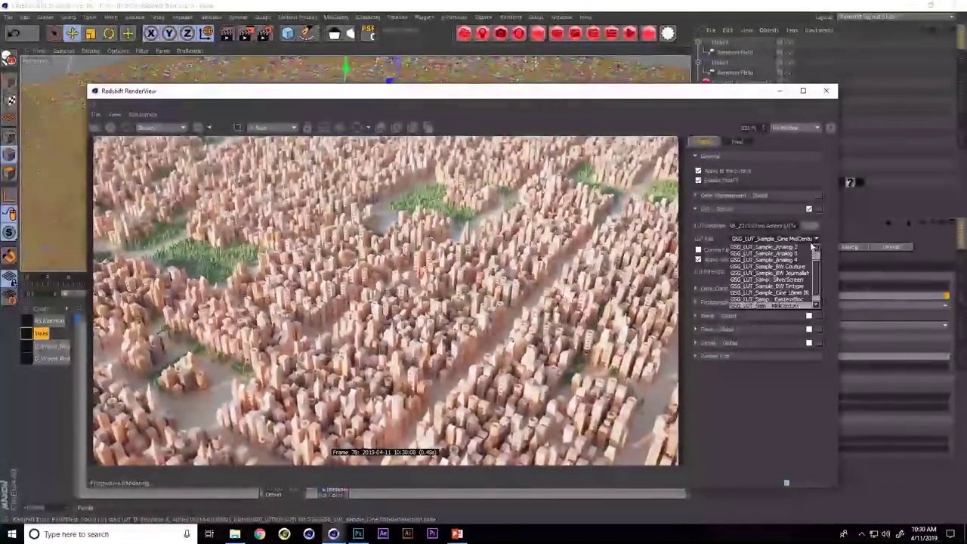
{"action": "scroll", "coordinate": [814, 268], "scroll_direction": "down", "scroll_amount": 2}
{"action": "left_click", "coordinate": [785, 254]}
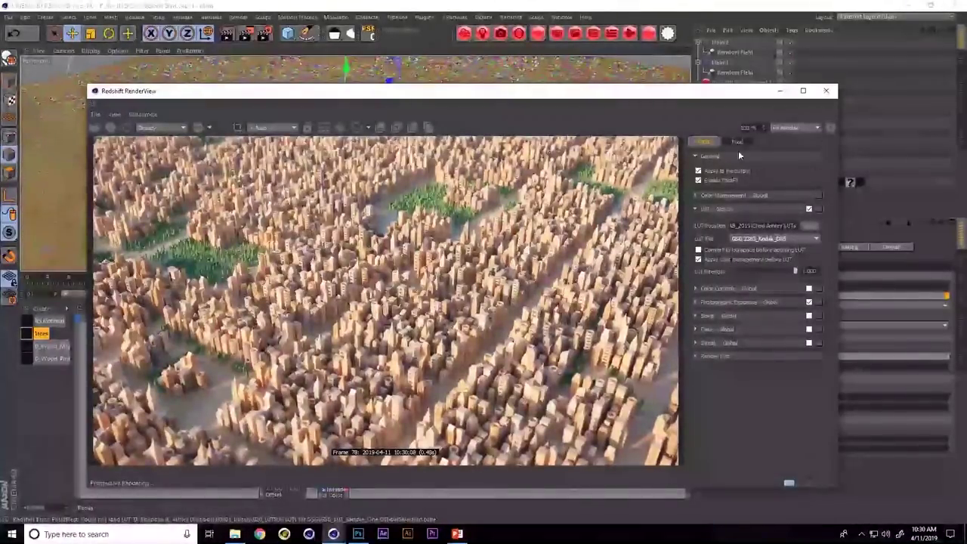
{"action": "left_click", "coordinate": [829, 129]}
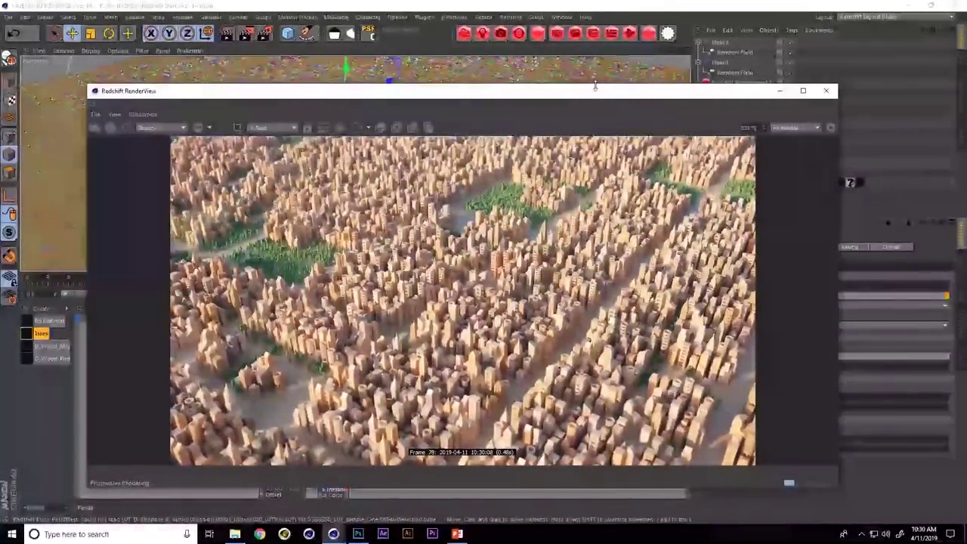
{"action": "left_click_drag", "start_coordinate": [604, 94], "coordinate": [548, 80]}
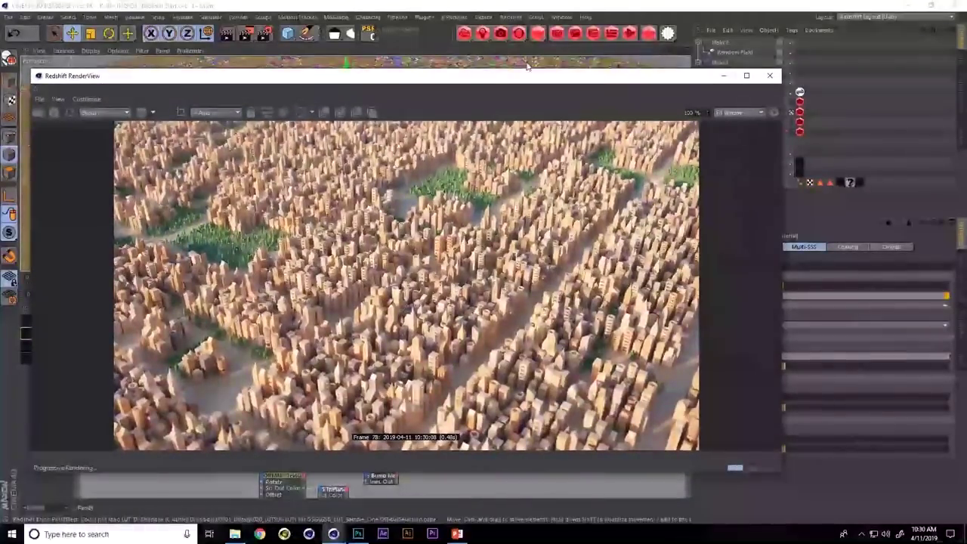
{"action": "left_click_drag", "start_coordinate": [32, 71], "coordinate": [187, 73]}
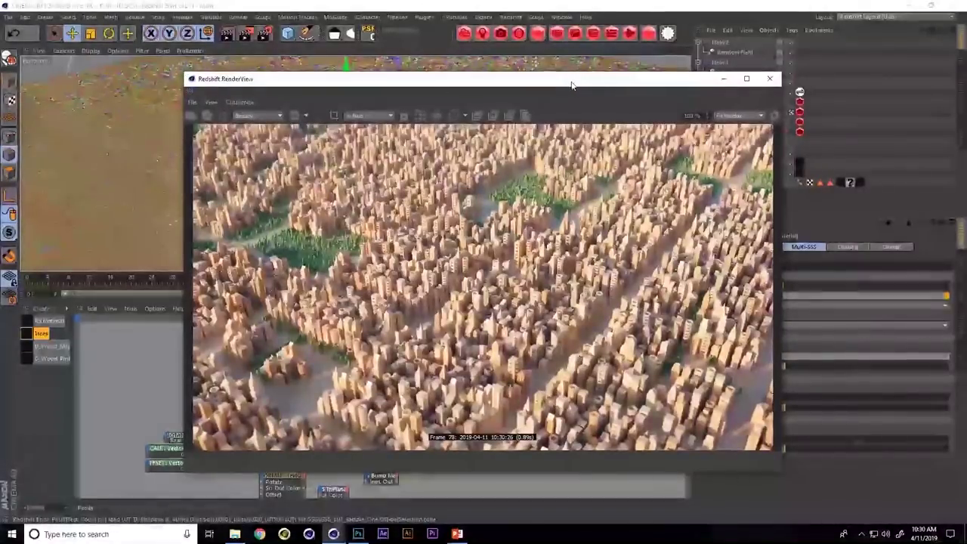
{"action": "left_click_drag", "start_coordinate": [572, 85], "coordinate": [444, 94]}
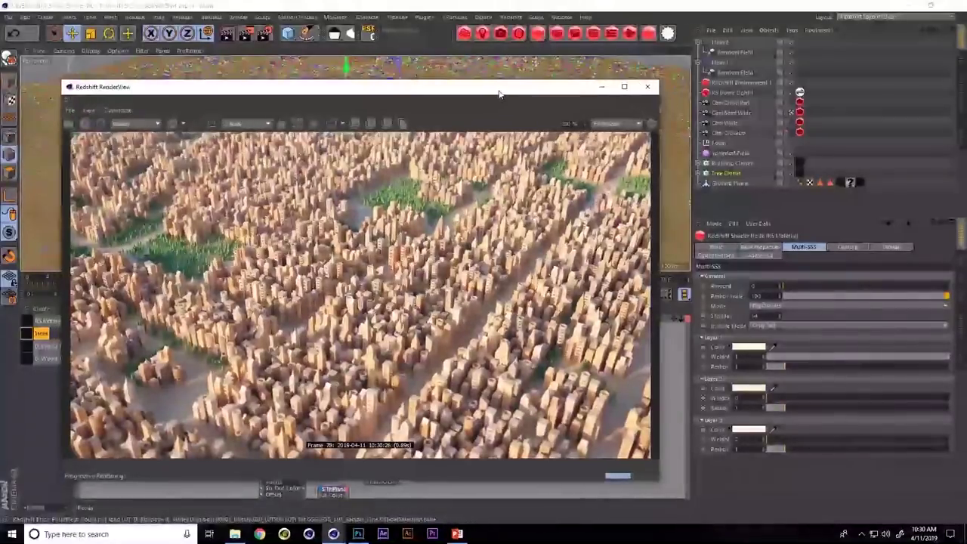
{"action": "left_click_drag", "start_coordinate": [500, 88], "coordinate": [531, 83]}
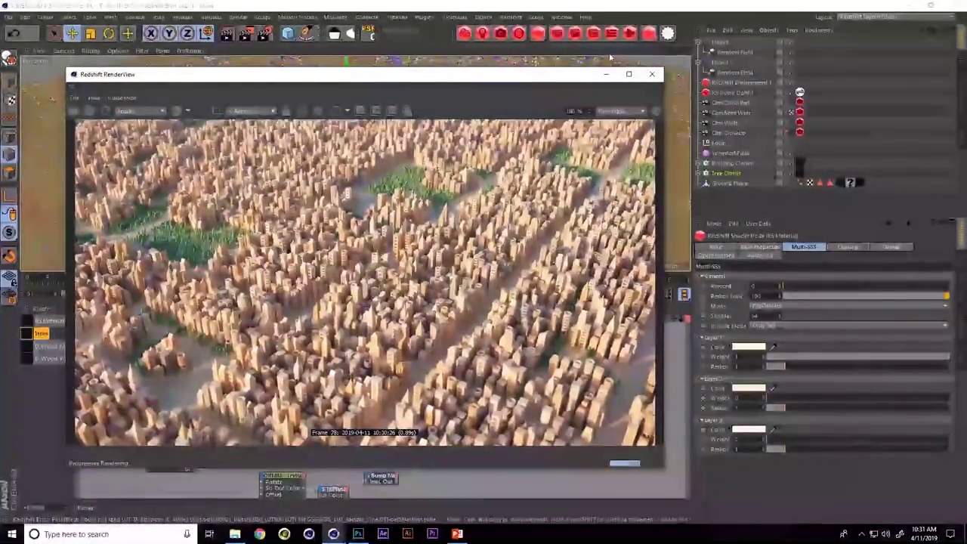
{"action": "left_click", "coordinate": [563, 17]}
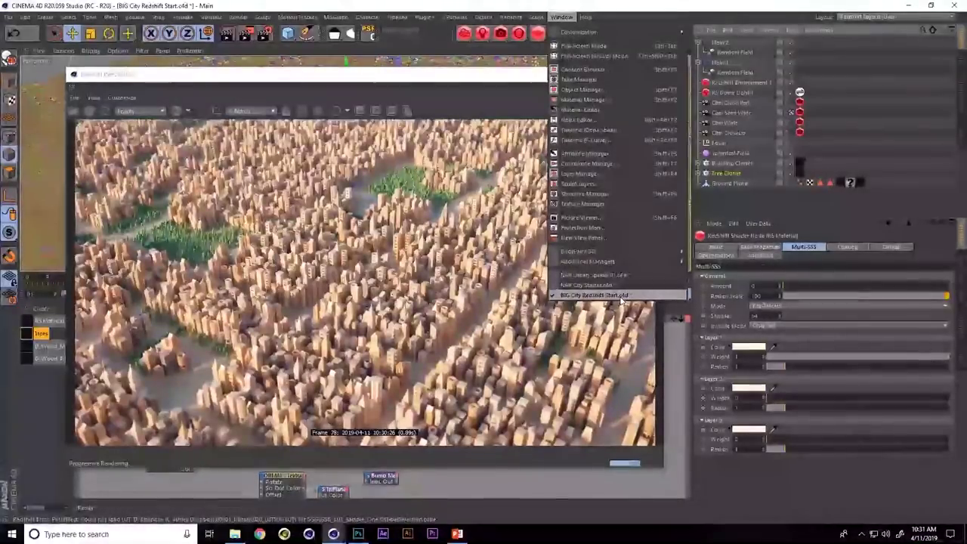
{"action": "left_click", "coordinate": [518, 85]}
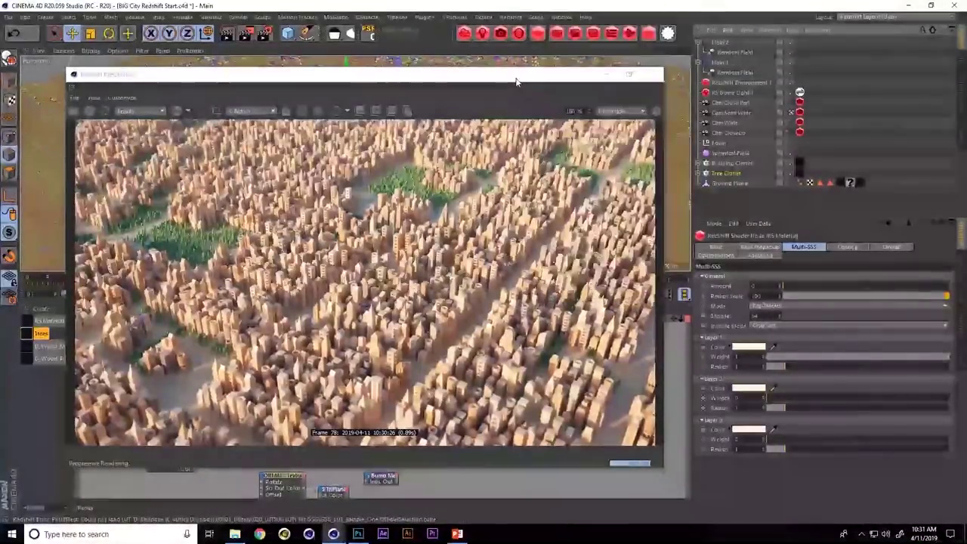
Play the NAB 2019 deck from the LET'S JUMP IN. slide and advance to THANK YOU
{"action": "left_click", "coordinate": [456, 534]}
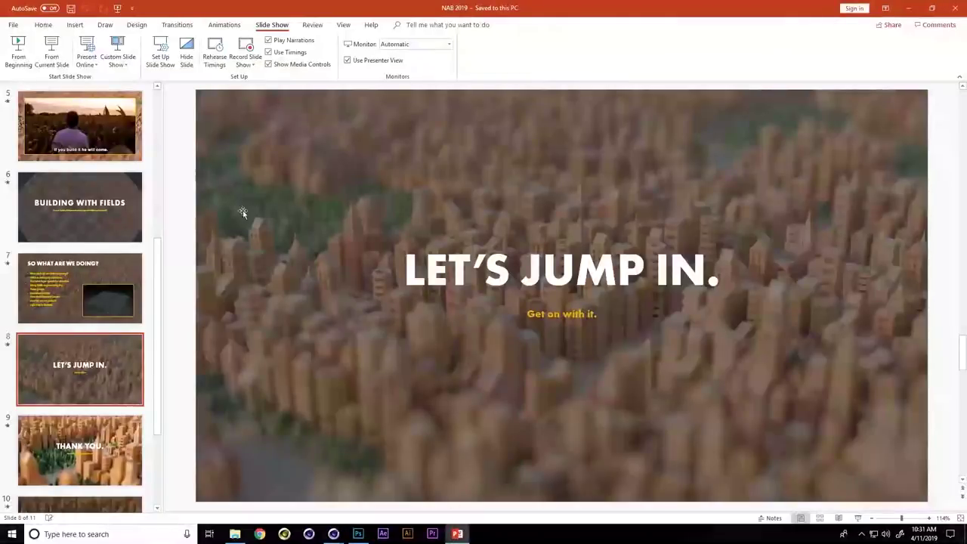
{"action": "left_click", "coordinate": [51, 53]}
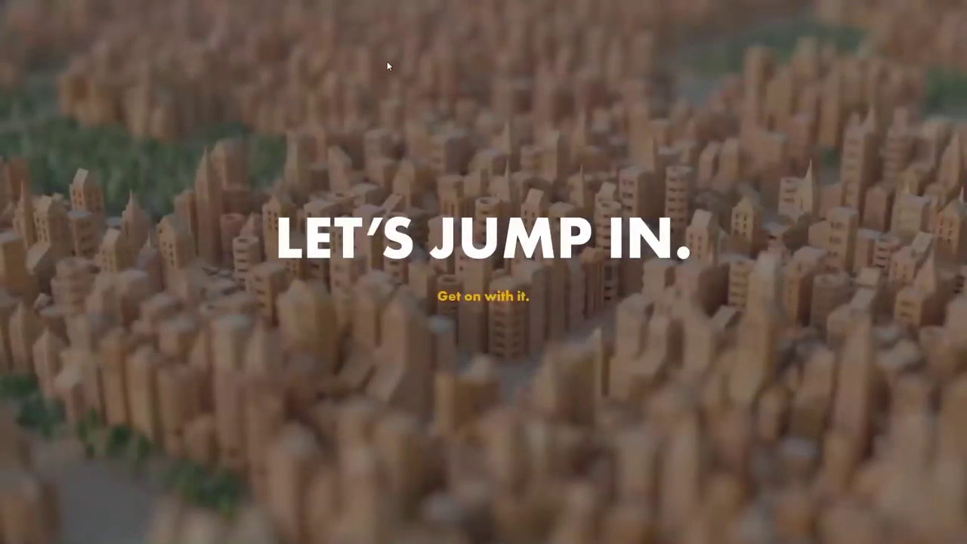
{"action": "left_click", "coordinate": [387, 63]}
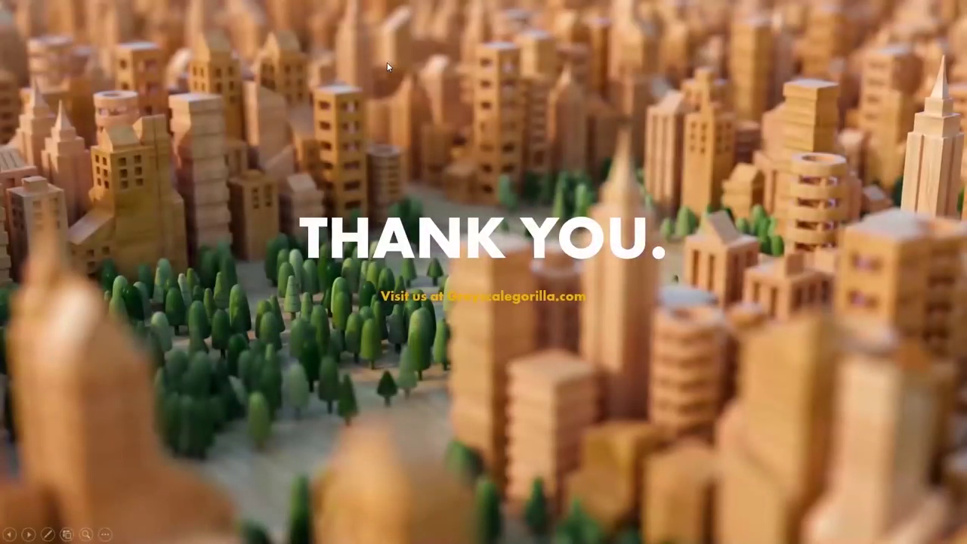